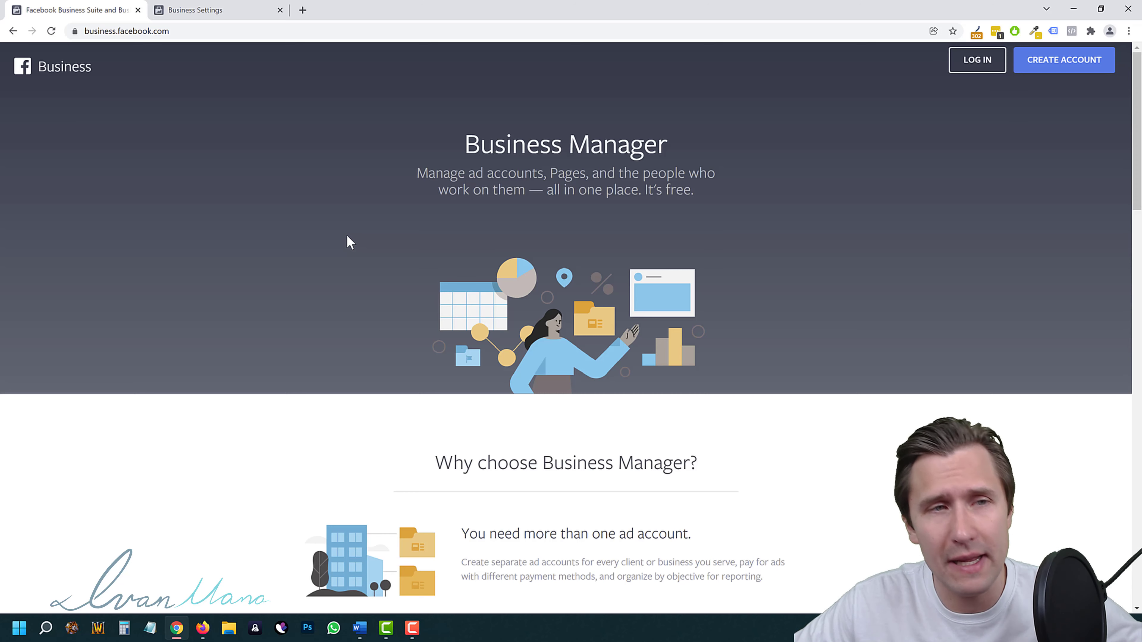
# Review the reasons to choose Business Manager on its business.facebook.com landing page, and open account creation.
pyautogui.click(179, 30)
pyautogui.moveTo(179, 30); pyautogui.dragTo(74, 33)
pyautogui.click(235, 167)
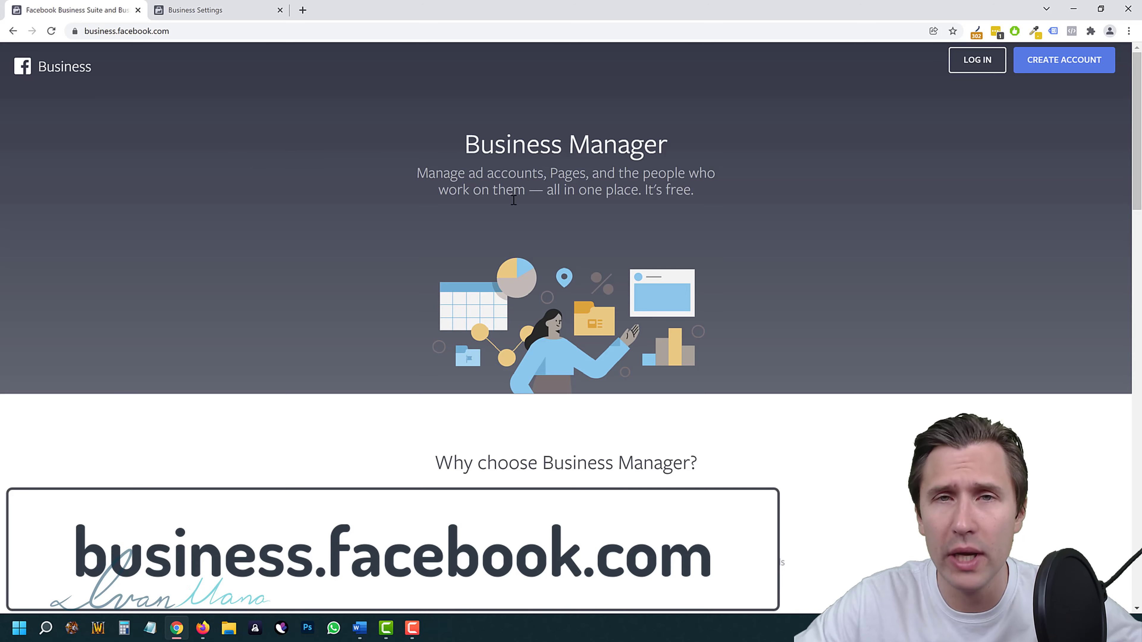
pyautogui.scroll(-5, 516, 370)
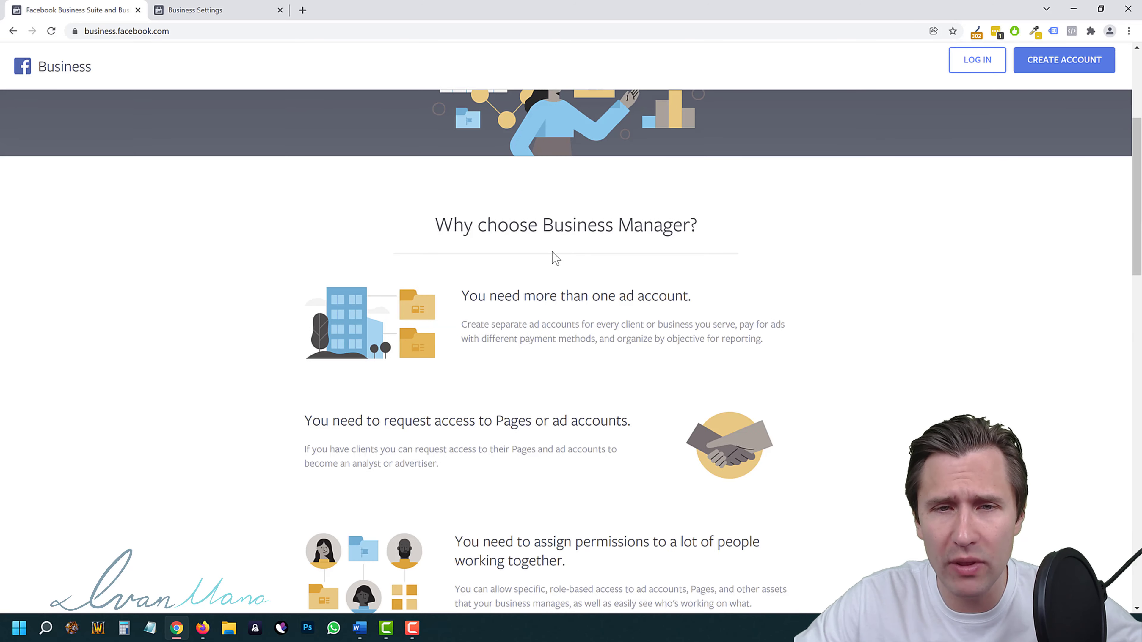
pyautogui.scroll(4, 540, 252)
pyautogui.scroll(-4, 386, 202)
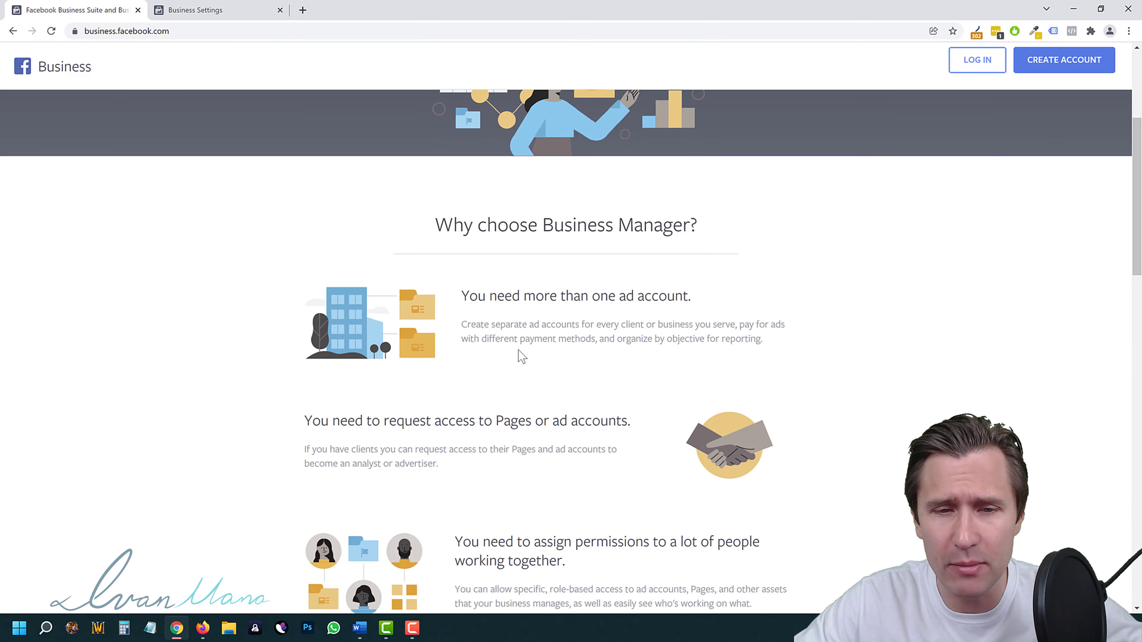
pyautogui.scroll(-4, 705, 398)
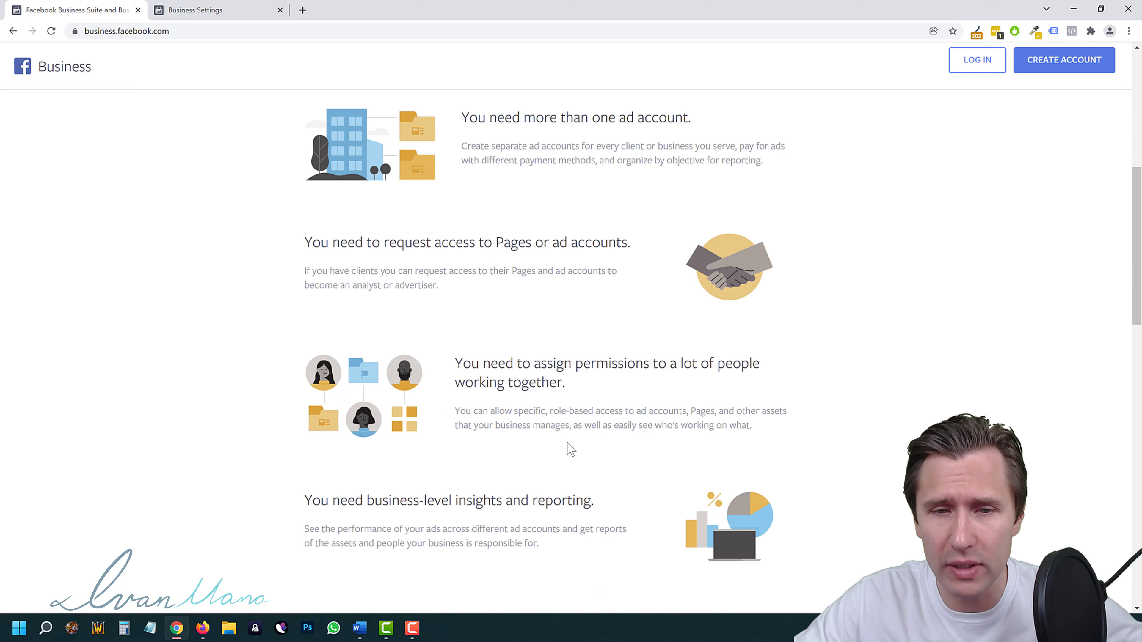
pyautogui.scroll(5, 558, 465)
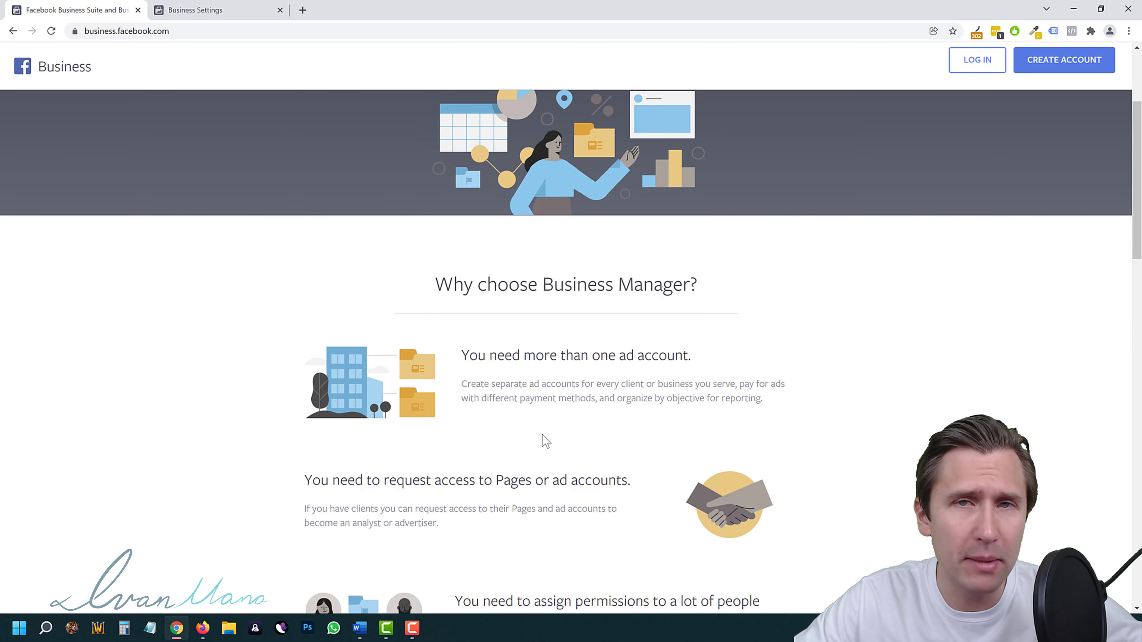
pyautogui.scroll(4, 542, 434)
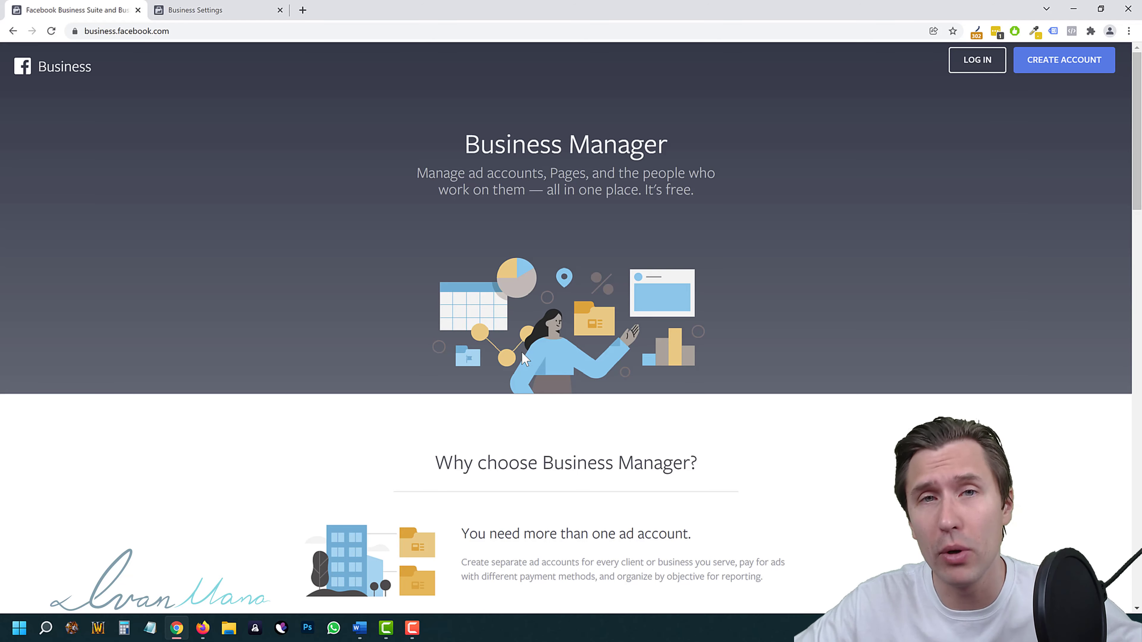
pyautogui.click(1064, 62)
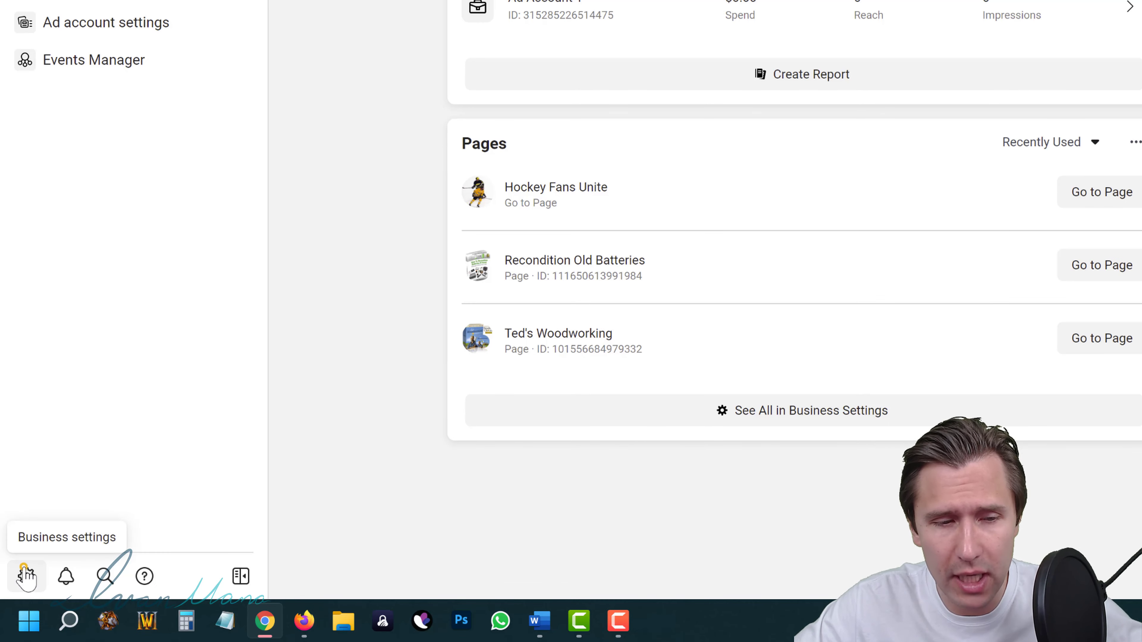
# Open the business settings and view the payment methods for Course Pages.
pyautogui.click(26, 576)
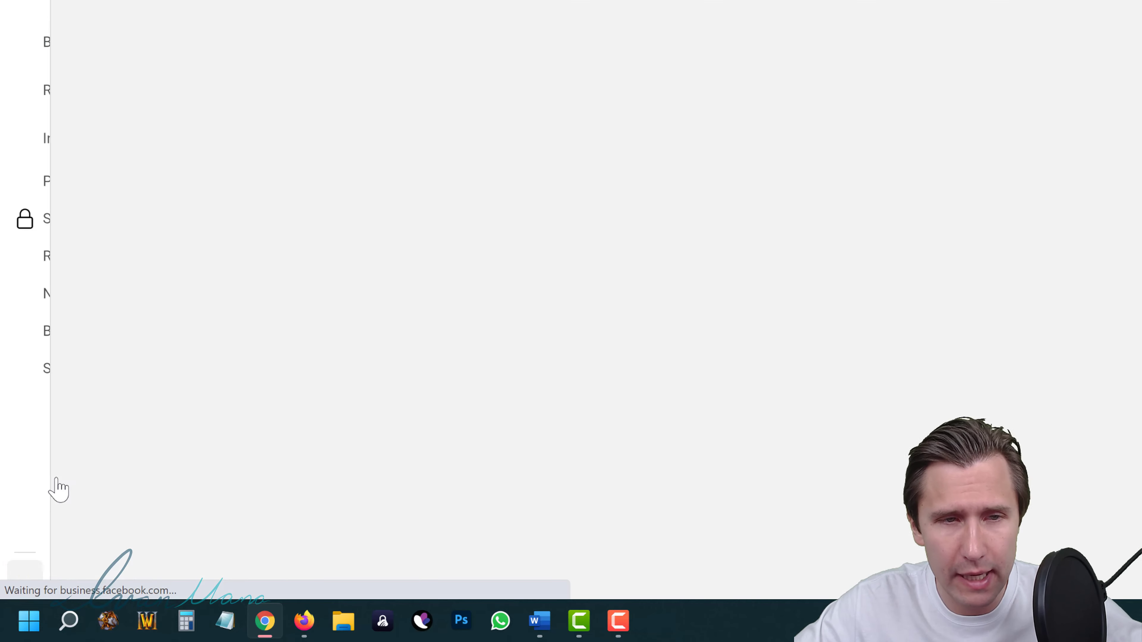
pyautogui.scroll(-2, 107, 408)
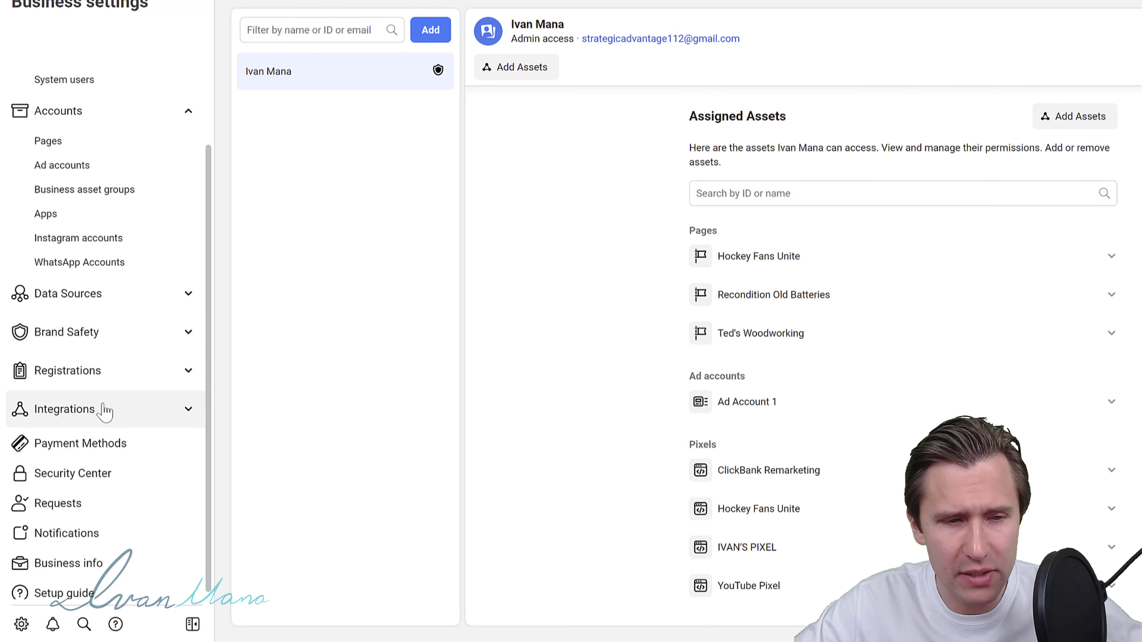
pyautogui.click(95, 440)
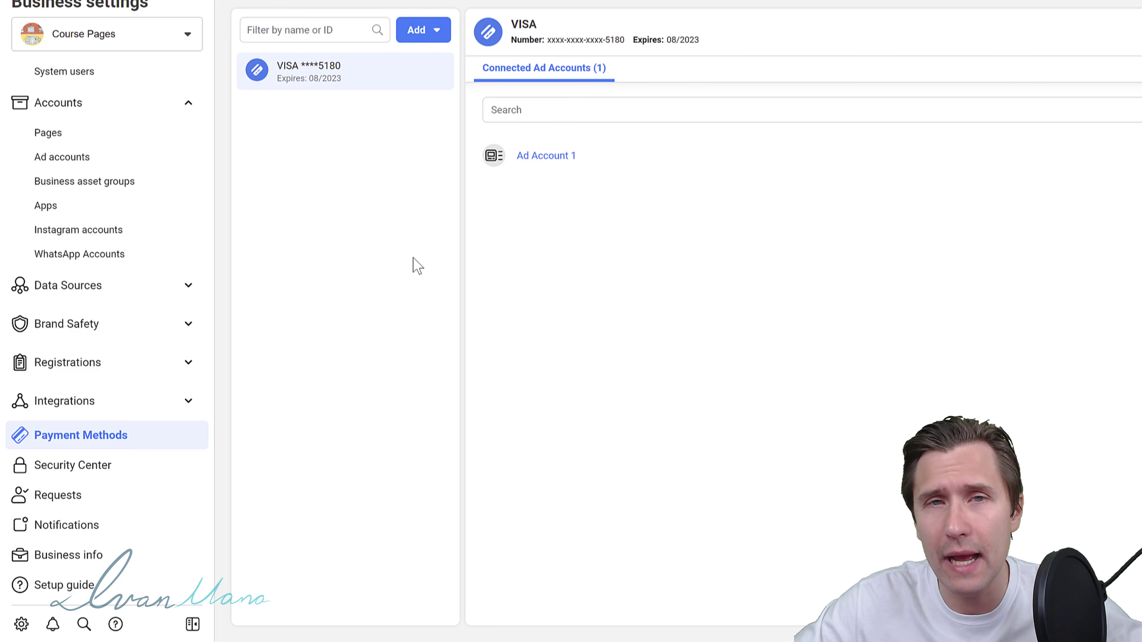
# Open the business info and examine the business details, the business options and the e-mail under My info.
pyautogui.click(78, 558)
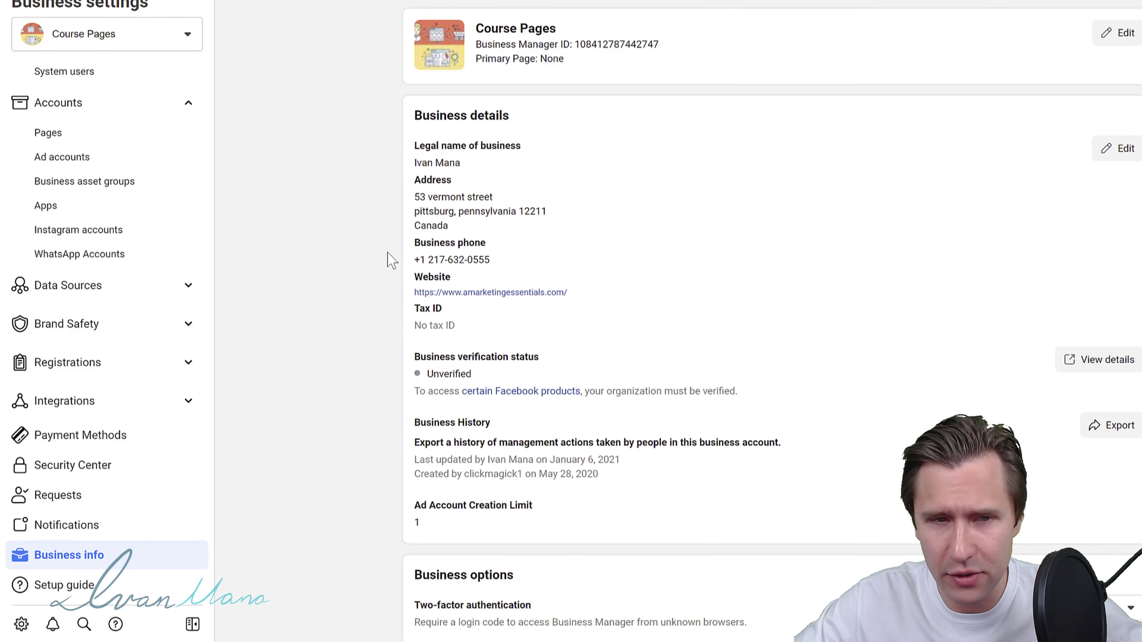
pyautogui.scroll(-5, 407, 258)
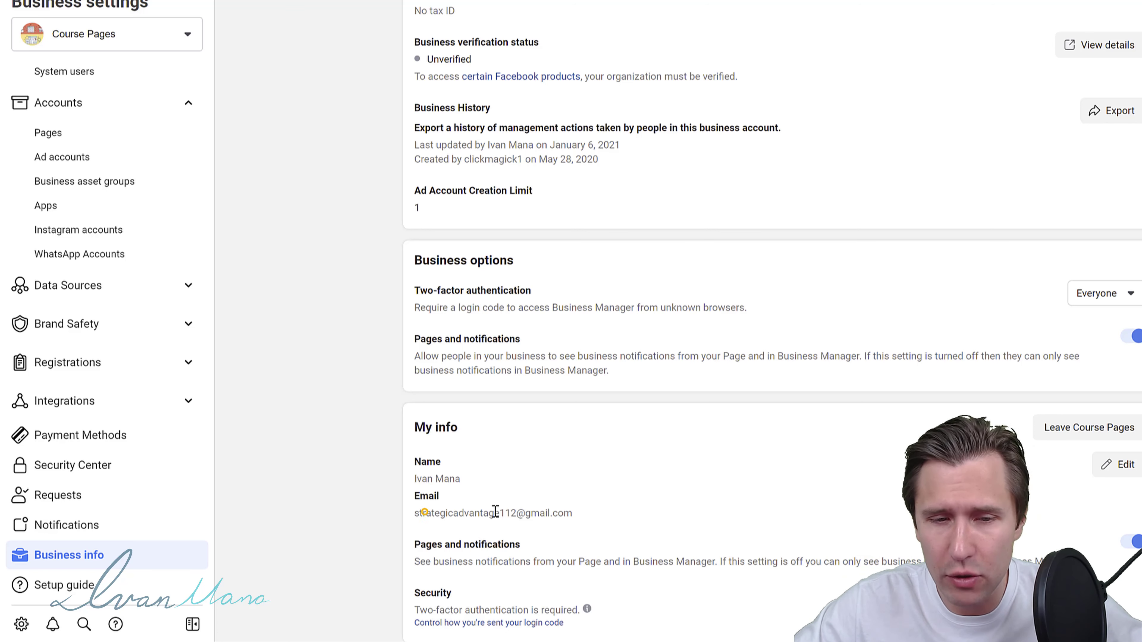
pyautogui.moveTo(425, 511); pyautogui.dragTo(541, 510)
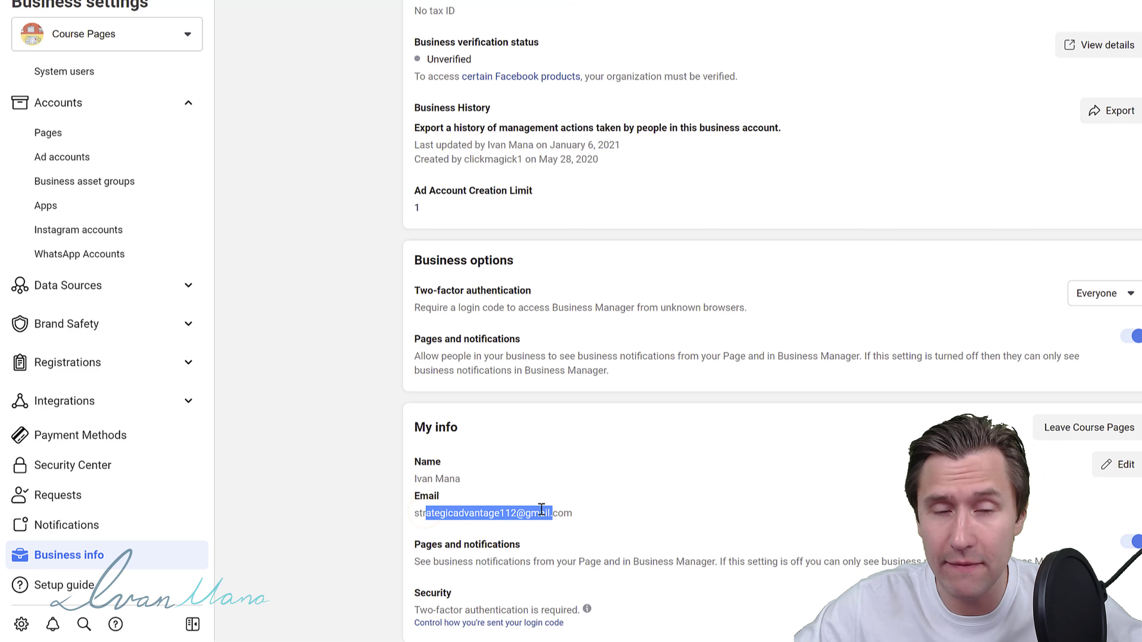
pyautogui.click(524, 510)
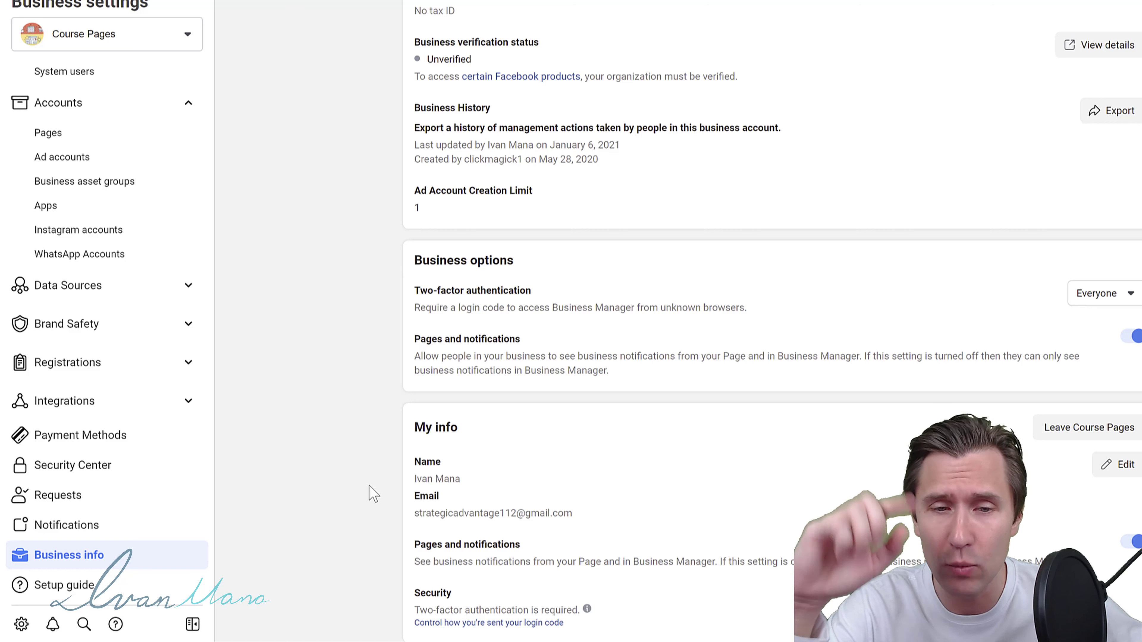
pyautogui.moveTo(575, 513); pyautogui.dragTo(416, 517)
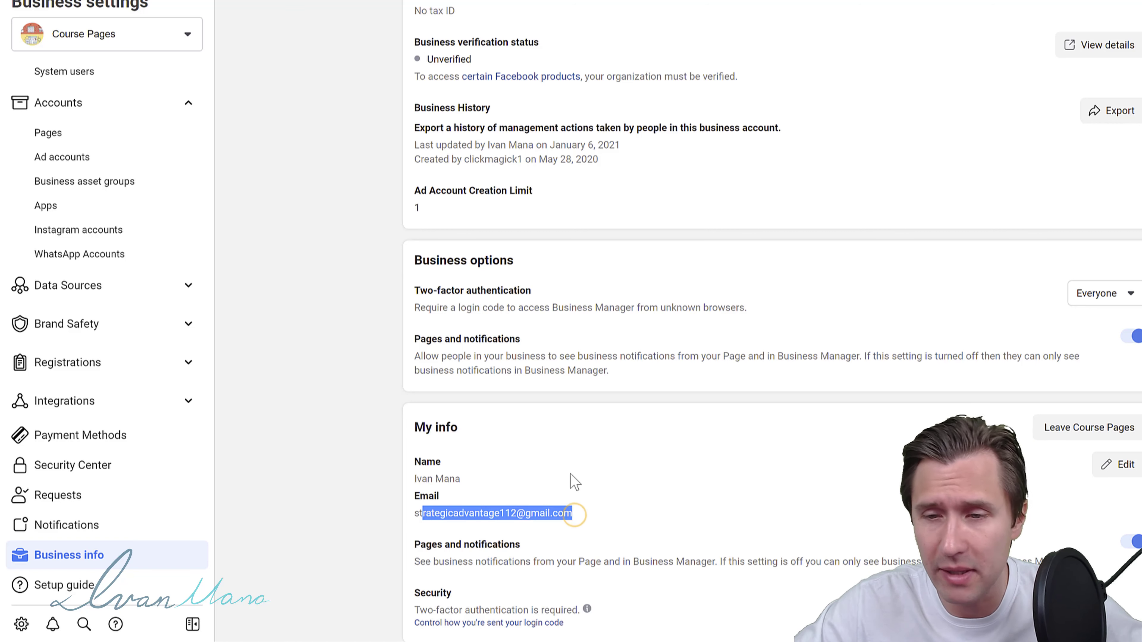
pyautogui.click(571, 475)
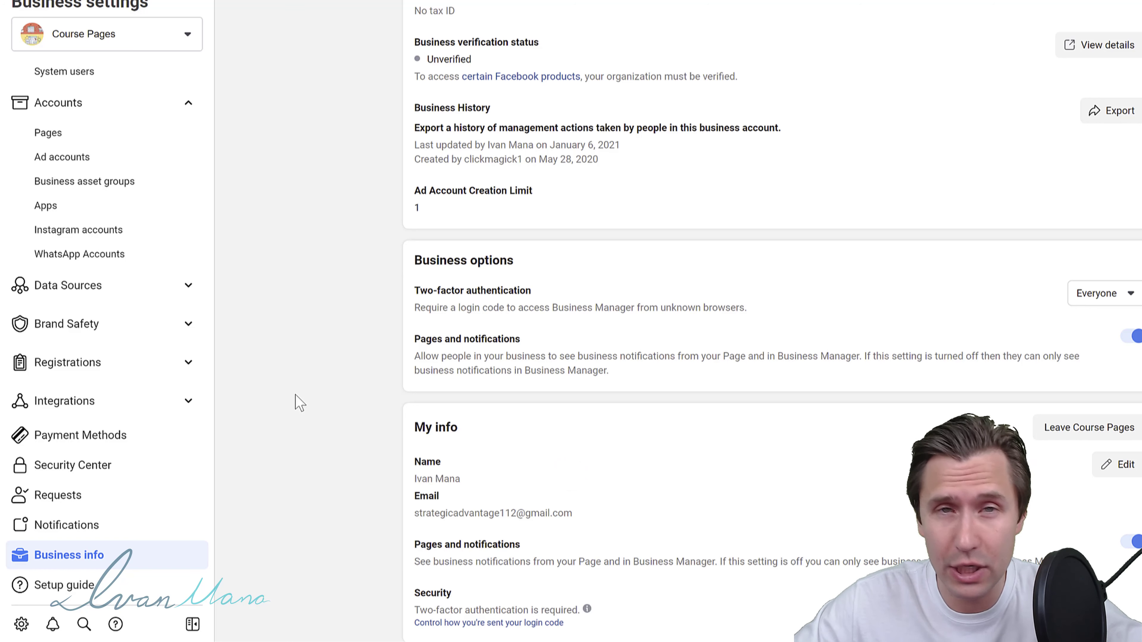
# Open the business's Pages and view the category choices for creating a new Page, without creating one.
pyautogui.scroll(3, 128, 337)
pyautogui.click(49, 237)
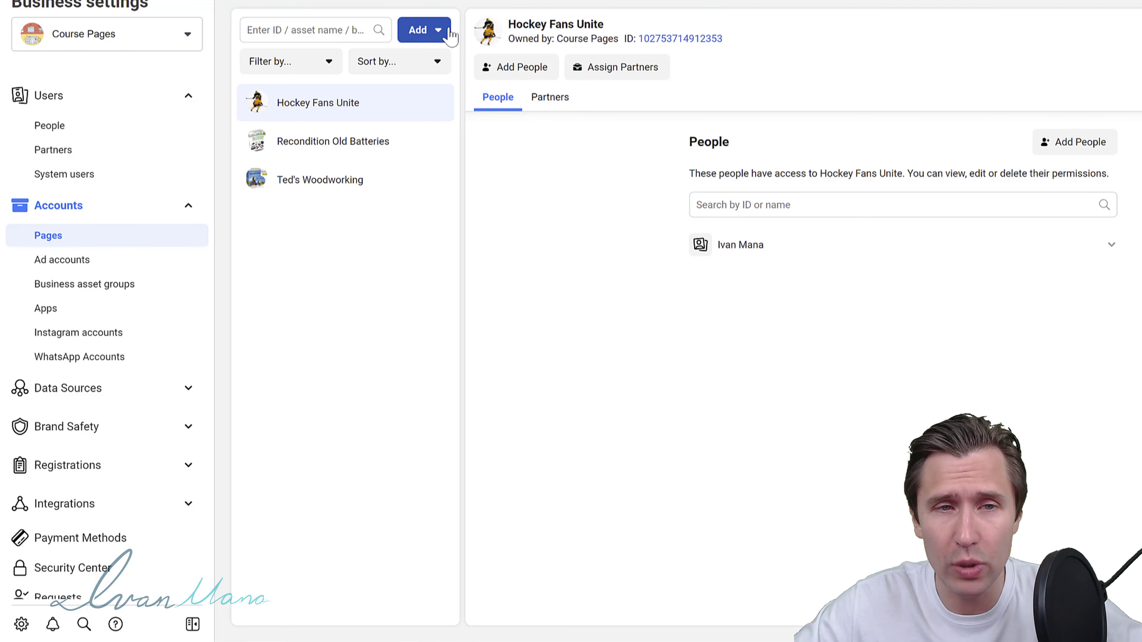
pyautogui.click(438, 30)
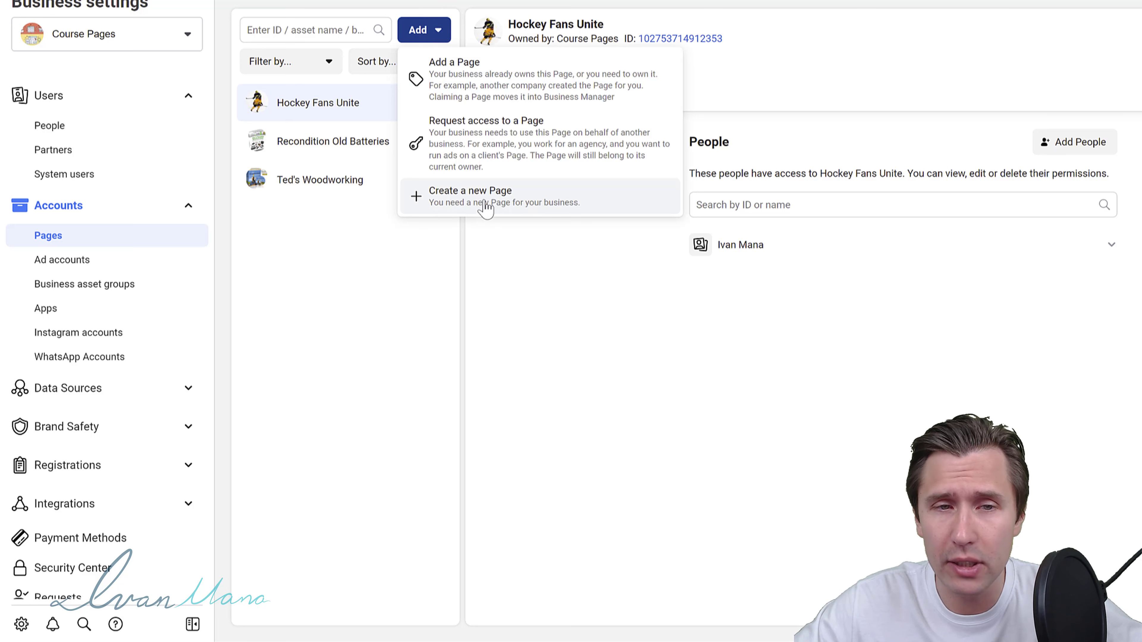
pyautogui.click(477, 208)
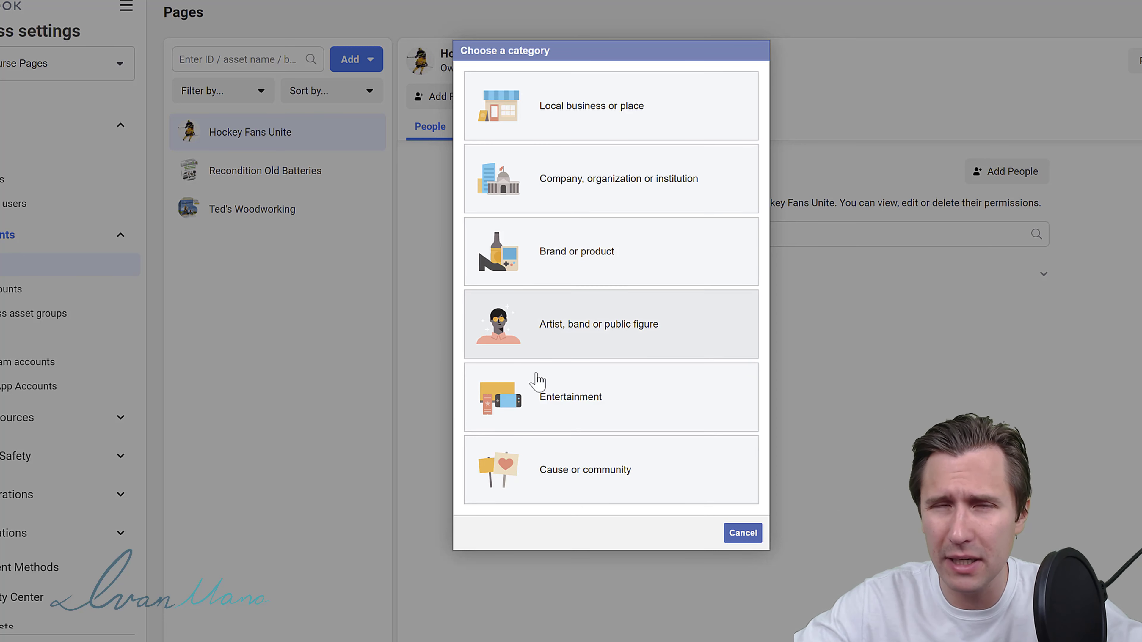
pyautogui.click(743, 534)
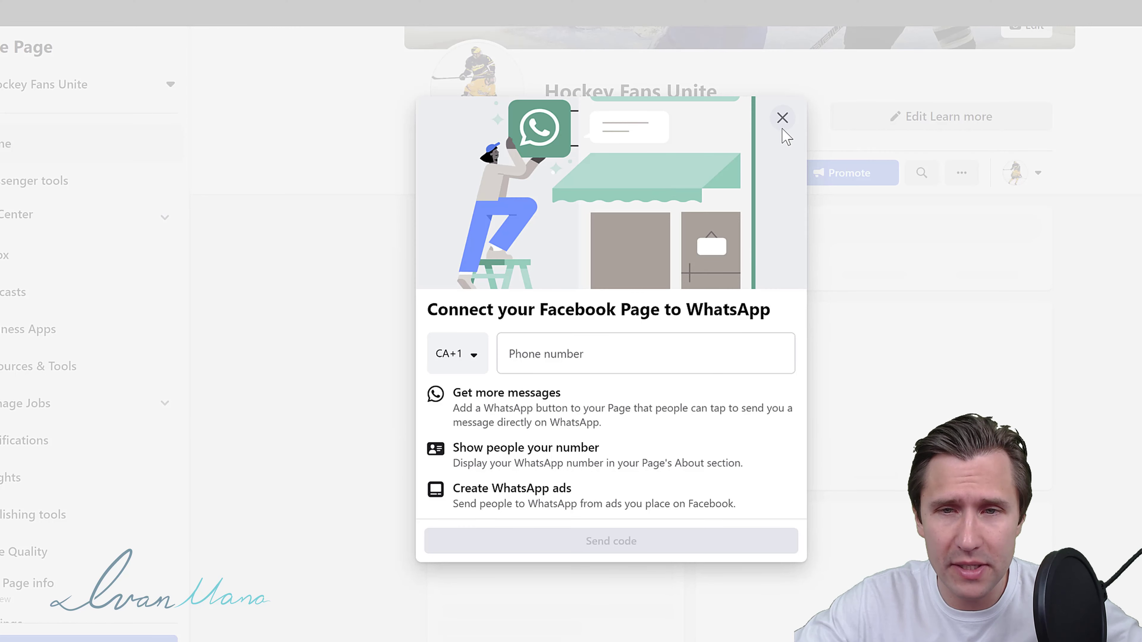
# Dismiss the WhatsApp connection offer on the Hockey Fans Unite Page and leave its setup.
pyautogui.click(783, 120)
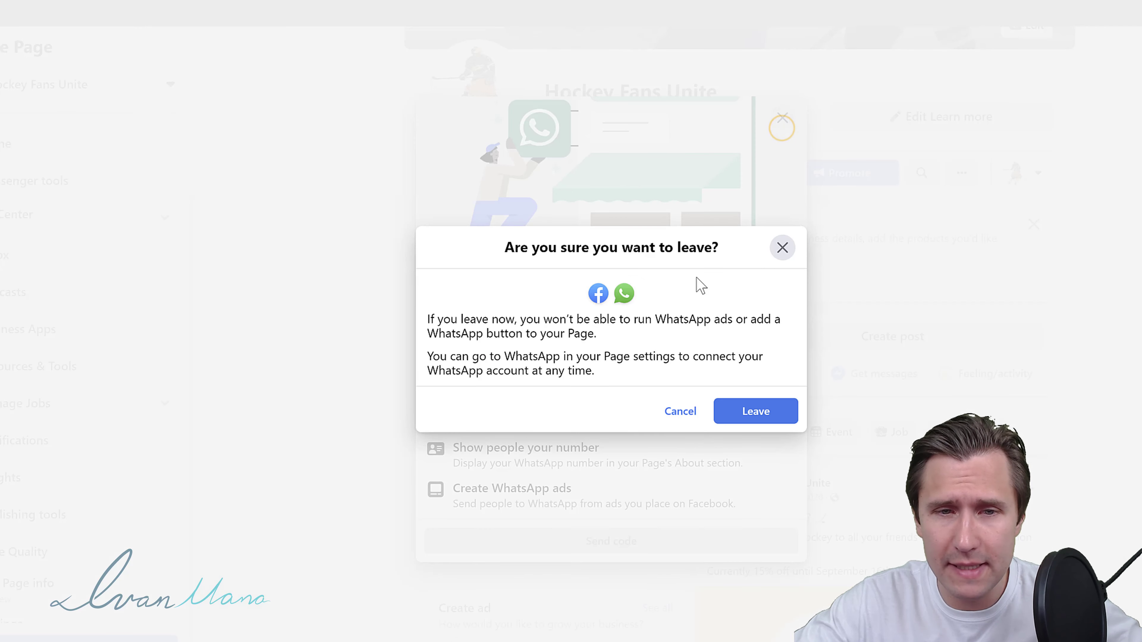
pyautogui.click(781, 251)
pyautogui.click(781, 117)
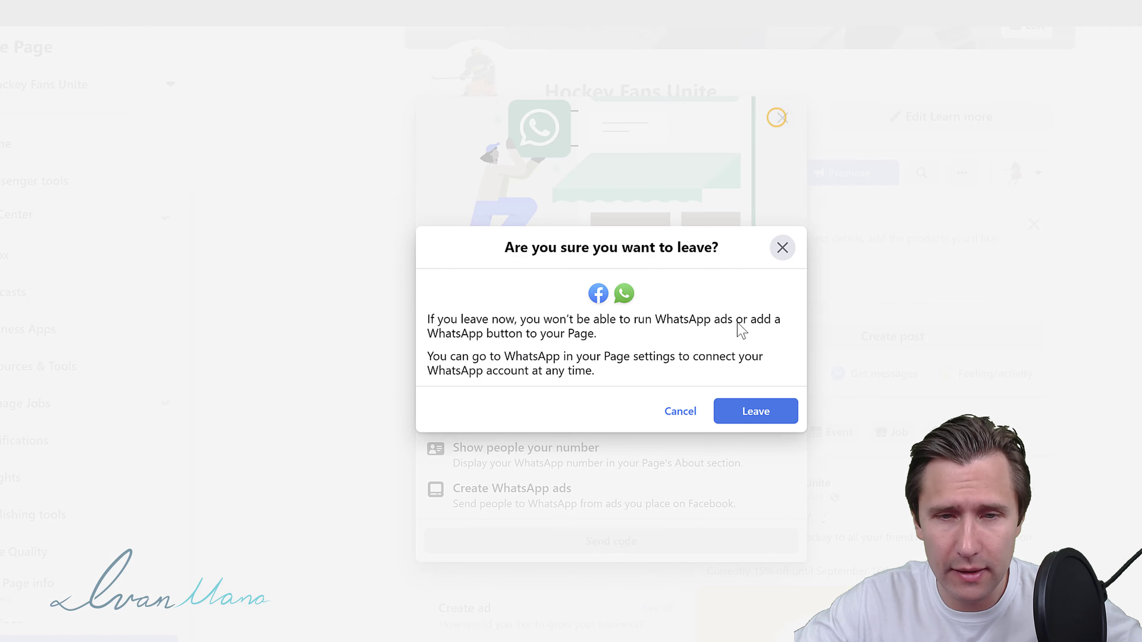
pyautogui.click(764, 413)
pyautogui.scroll(2, 539, 315)
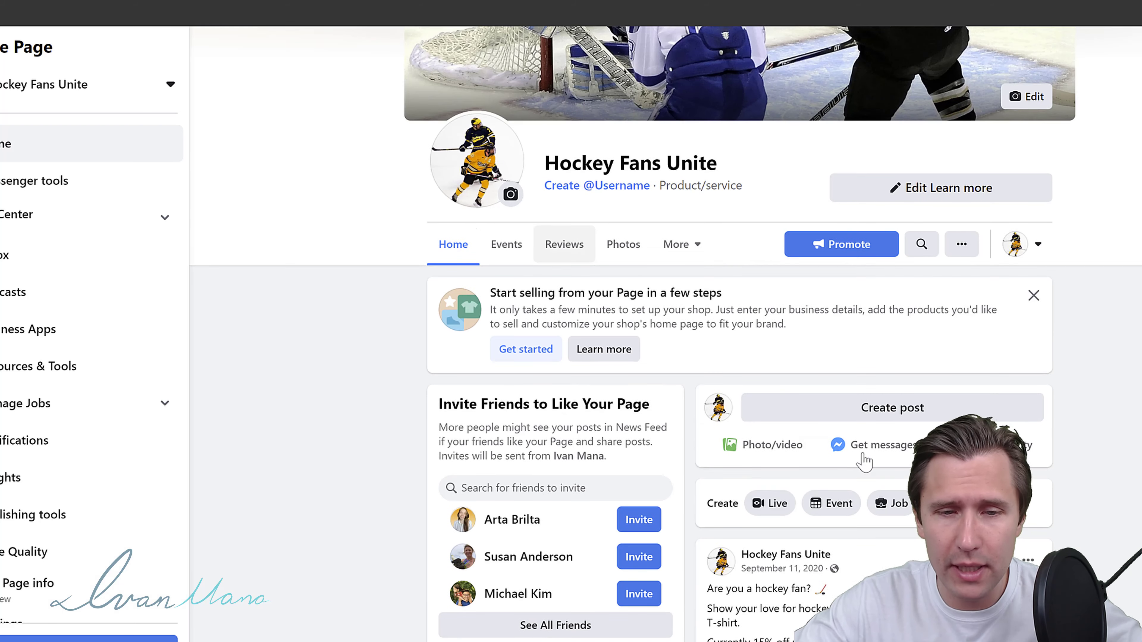
# View the editing options for the Hockey Fans Unite cover photo, leaving the photo as it is.
pyautogui.scroll(3, 755, 270)
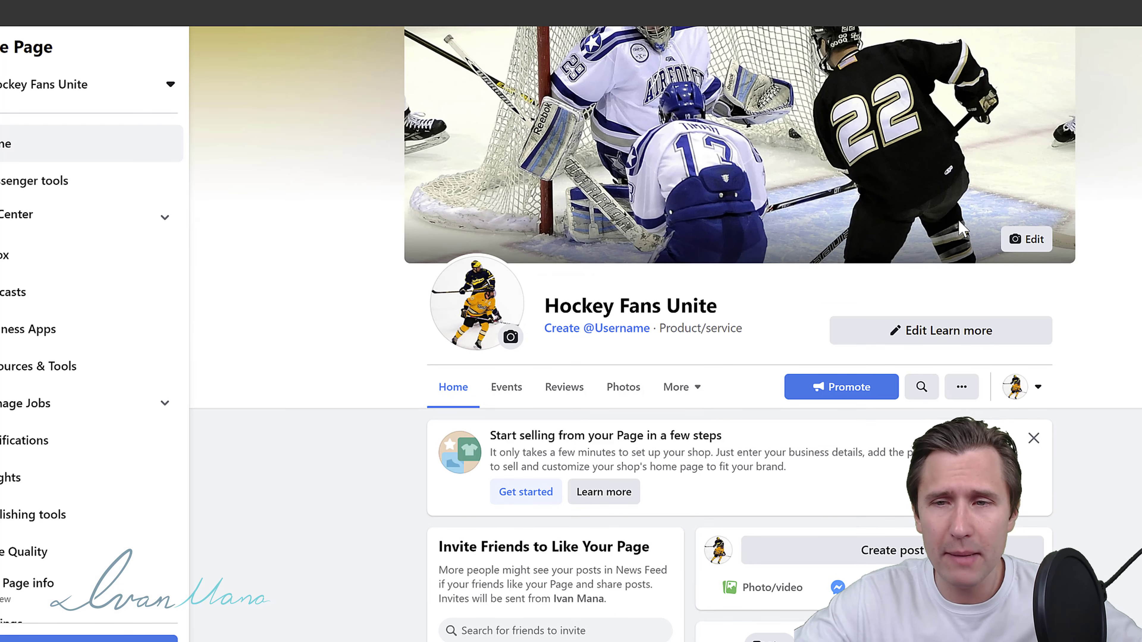
pyautogui.click(1026, 237)
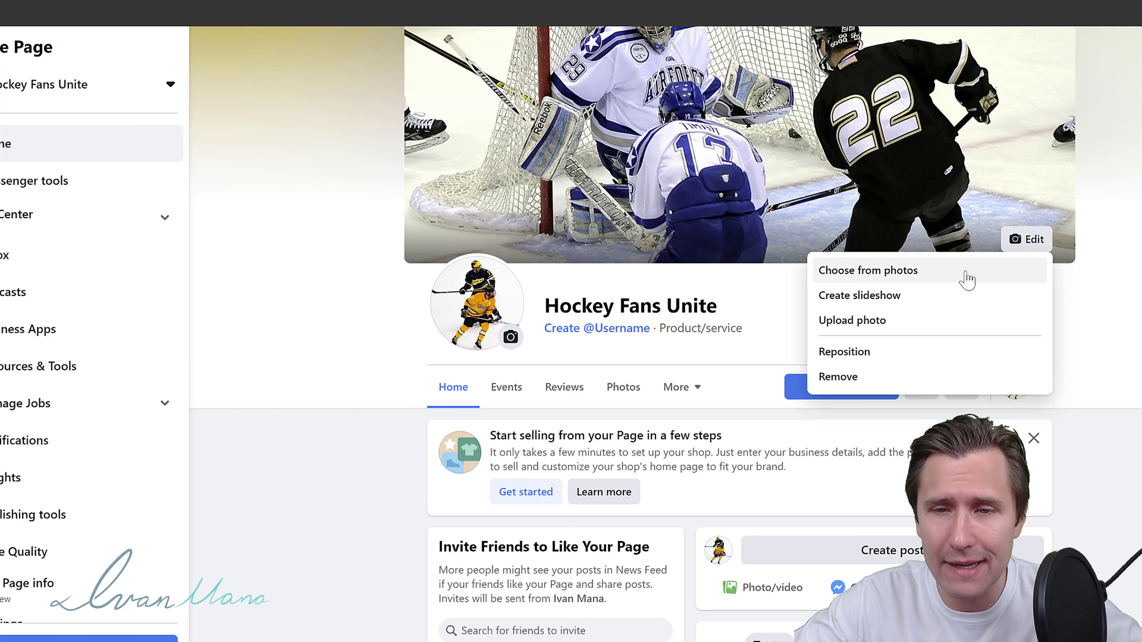
pyautogui.click(361, 378)
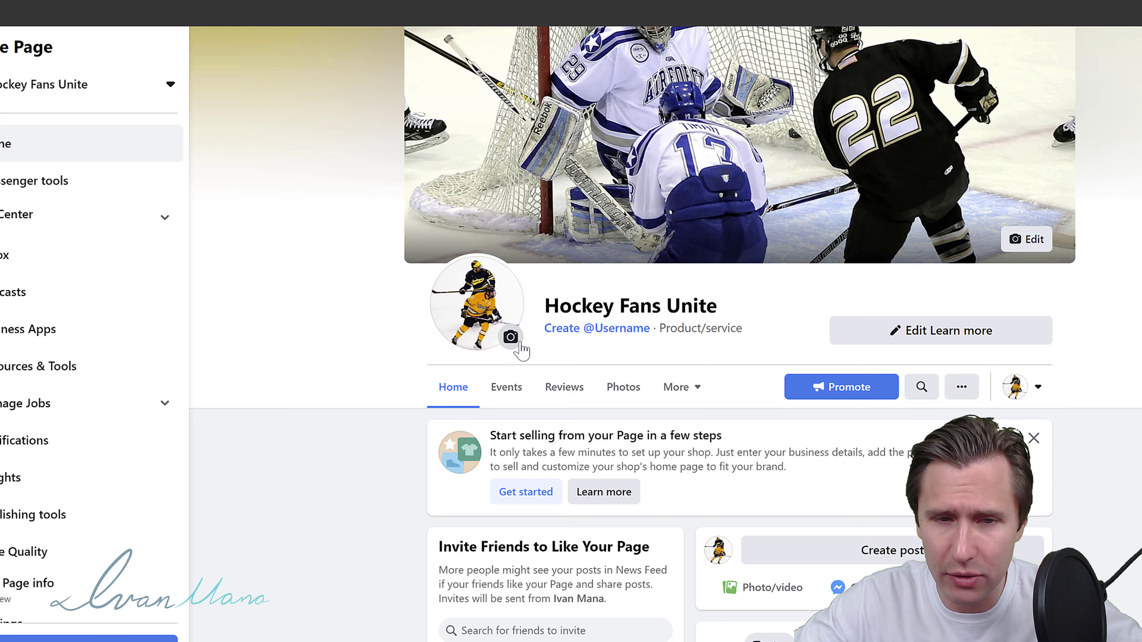
# View the About section of the Hockey Fans Unite Page and return to its Home section.
pyautogui.scroll(-3, 389, 425)
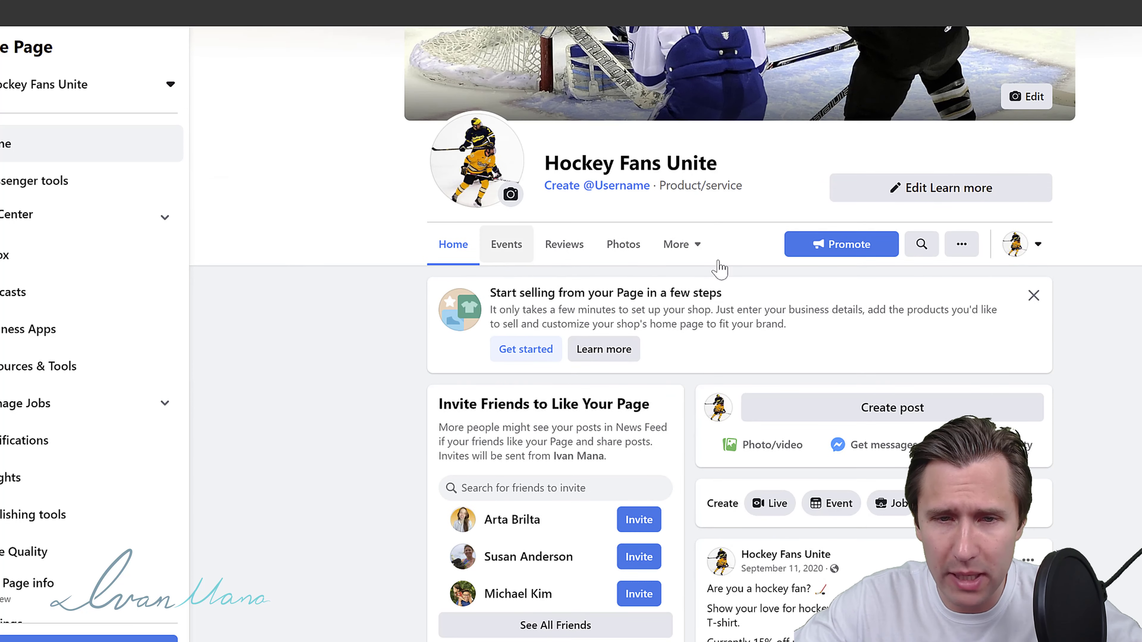
pyautogui.click(681, 244)
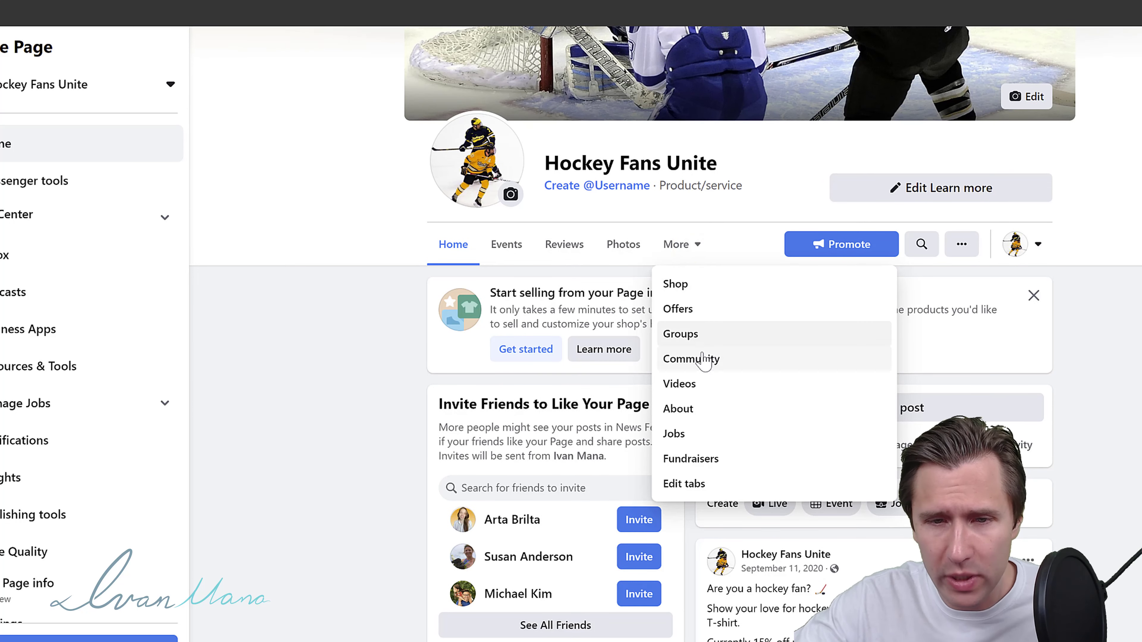
pyautogui.click(692, 412)
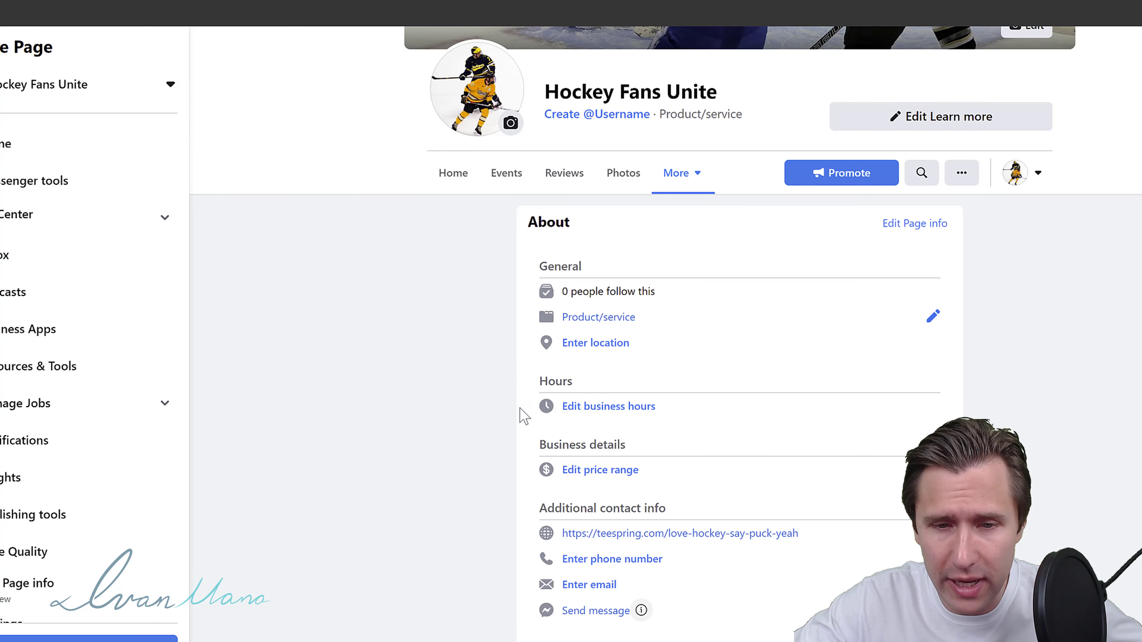
pyautogui.click(449, 171)
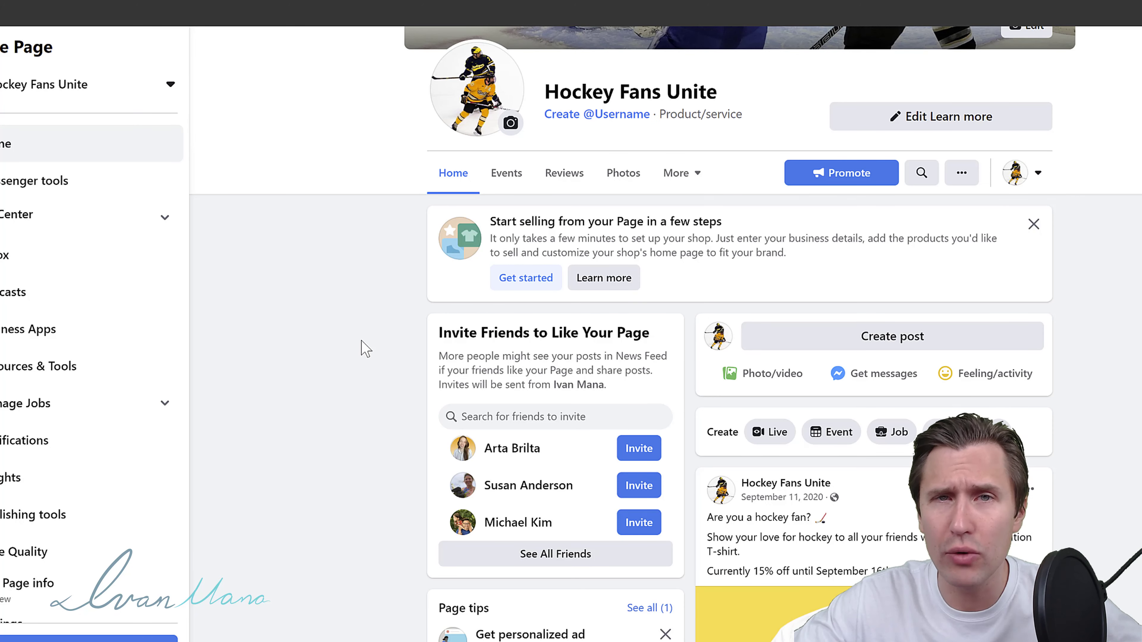
pyautogui.scroll(5, 365, 349)
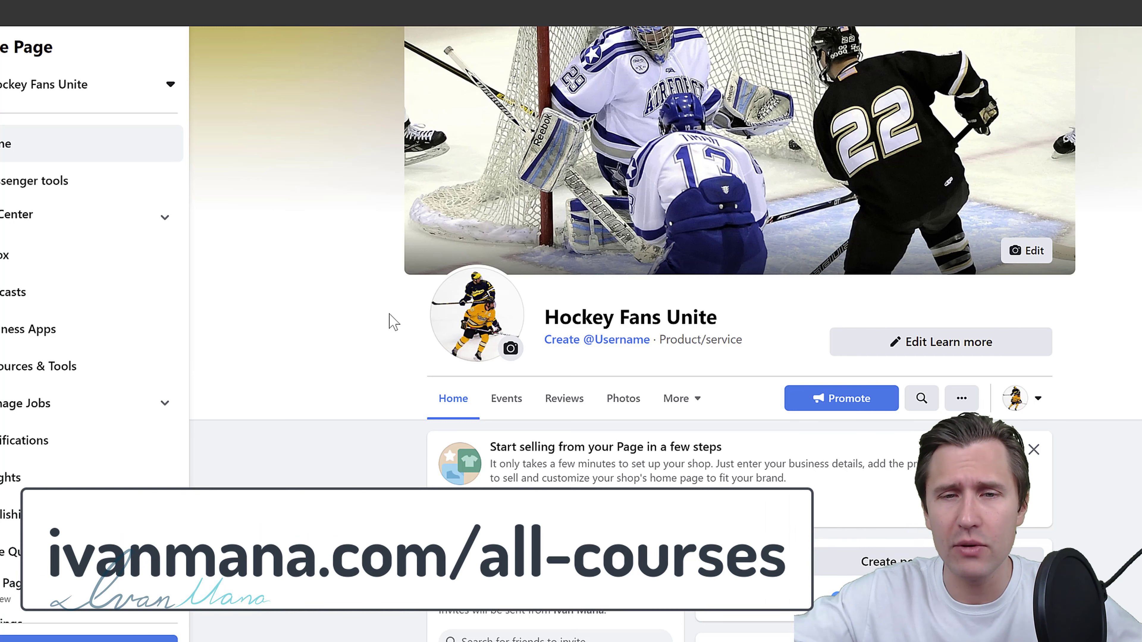
pyautogui.scroll(-6, 425, 315)
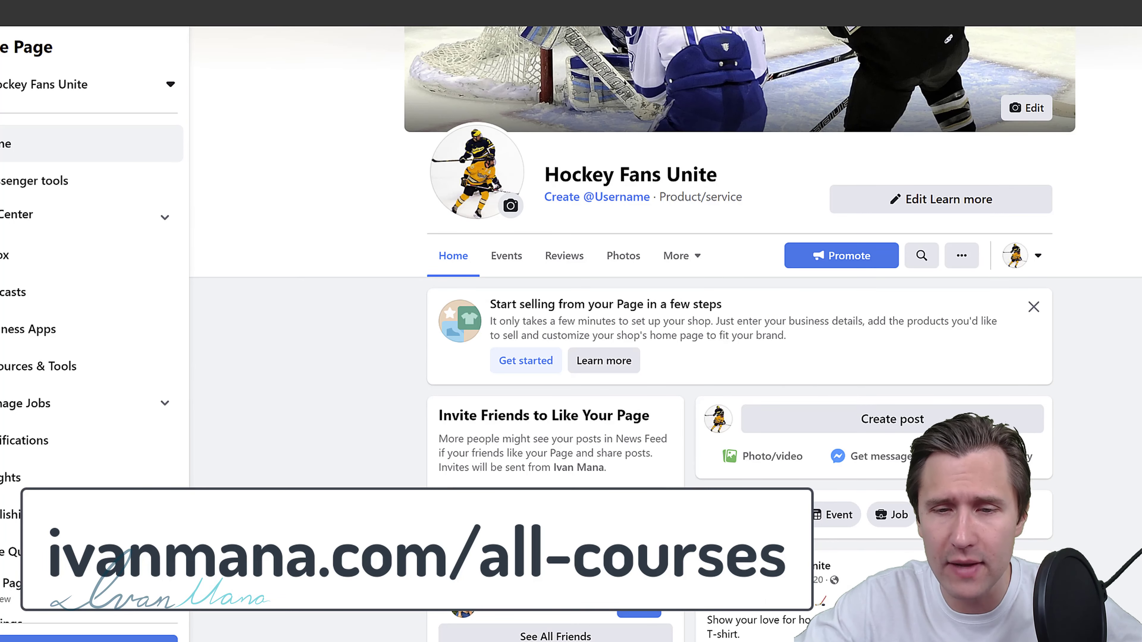
pyautogui.scroll(6, 402, 401)
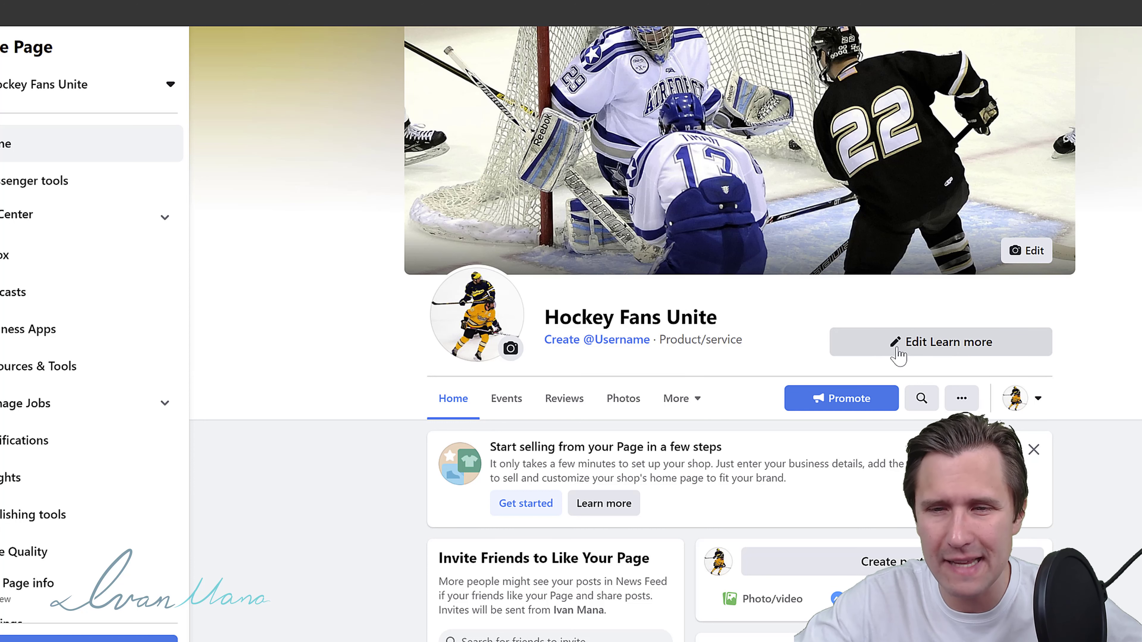
pyautogui.click(698, 396)
pyautogui.click(319, 463)
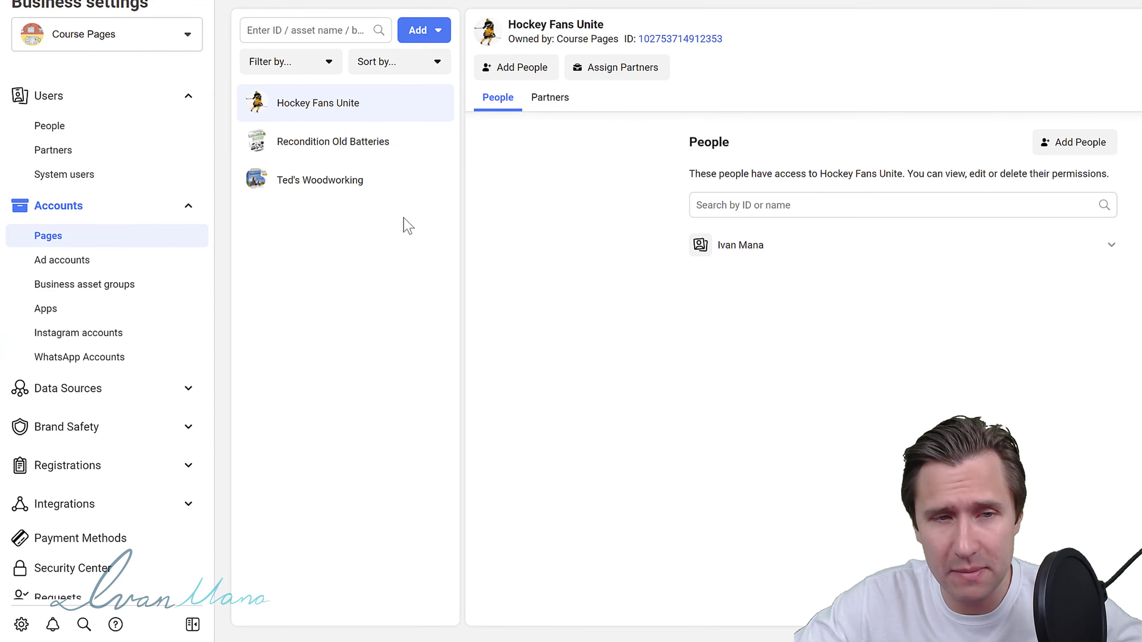
# Open the business's ad accounts and view the options for adding one, leaving Ad Account 1 as it is.
pyautogui.click(92, 261)
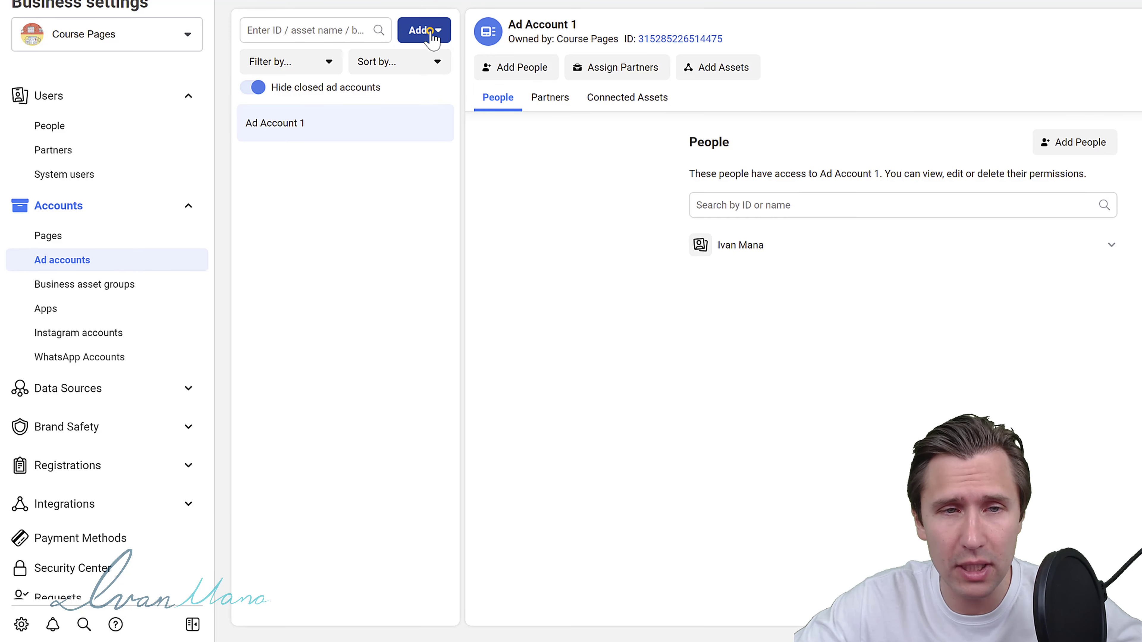
pyautogui.click(430, 32)
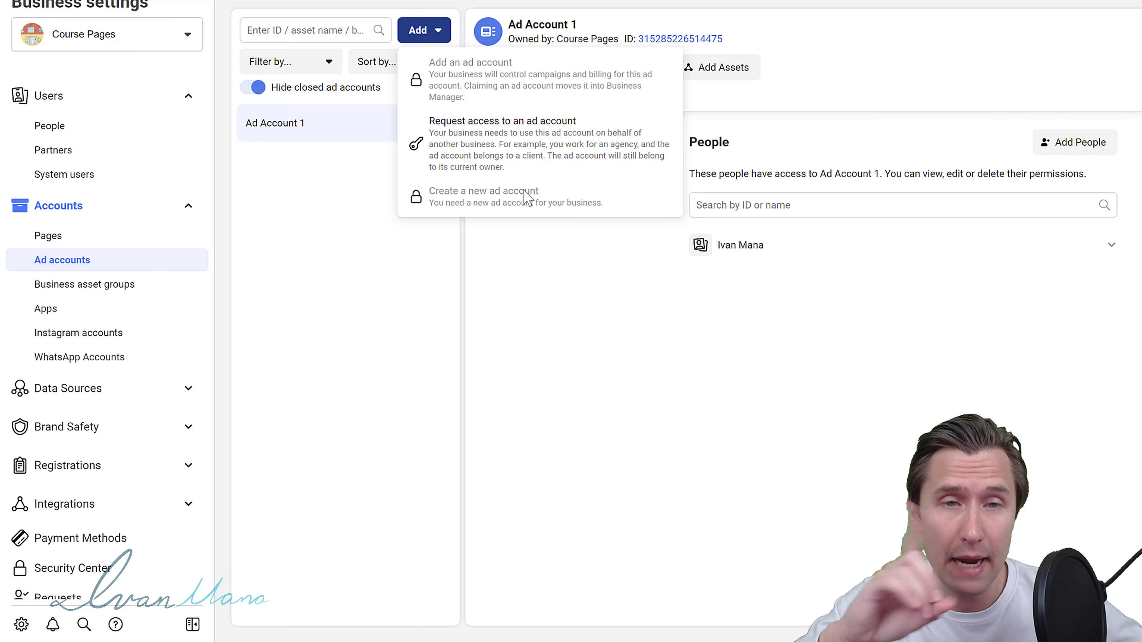
pyautogui.click(401, 275)
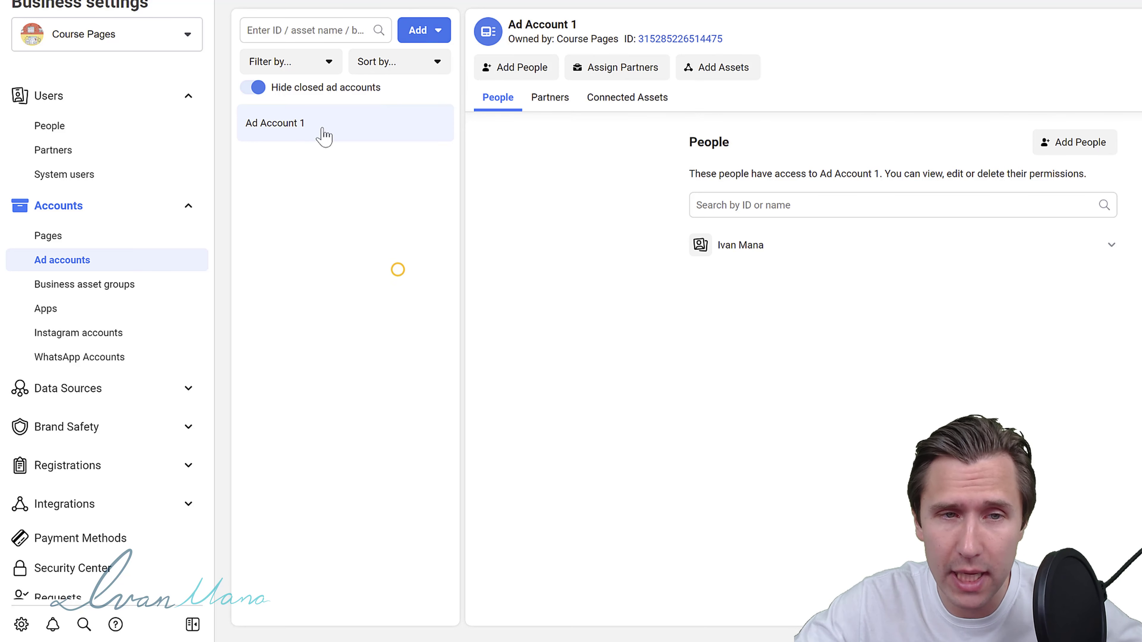
pyautogui.click(428, 40)
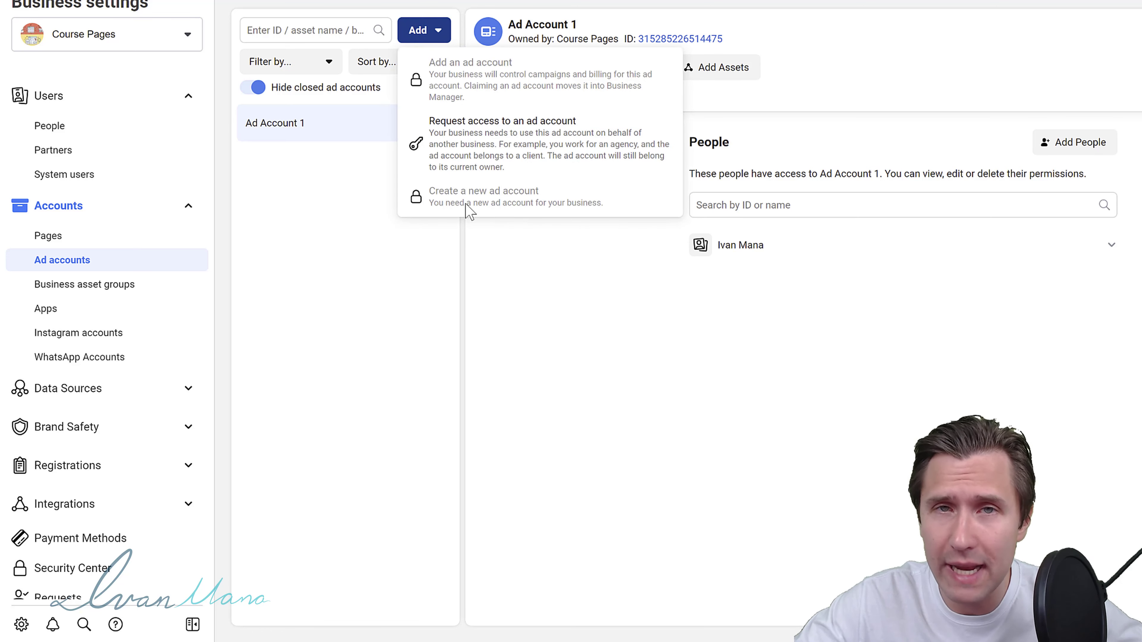
pyautogui.click(539, 291)
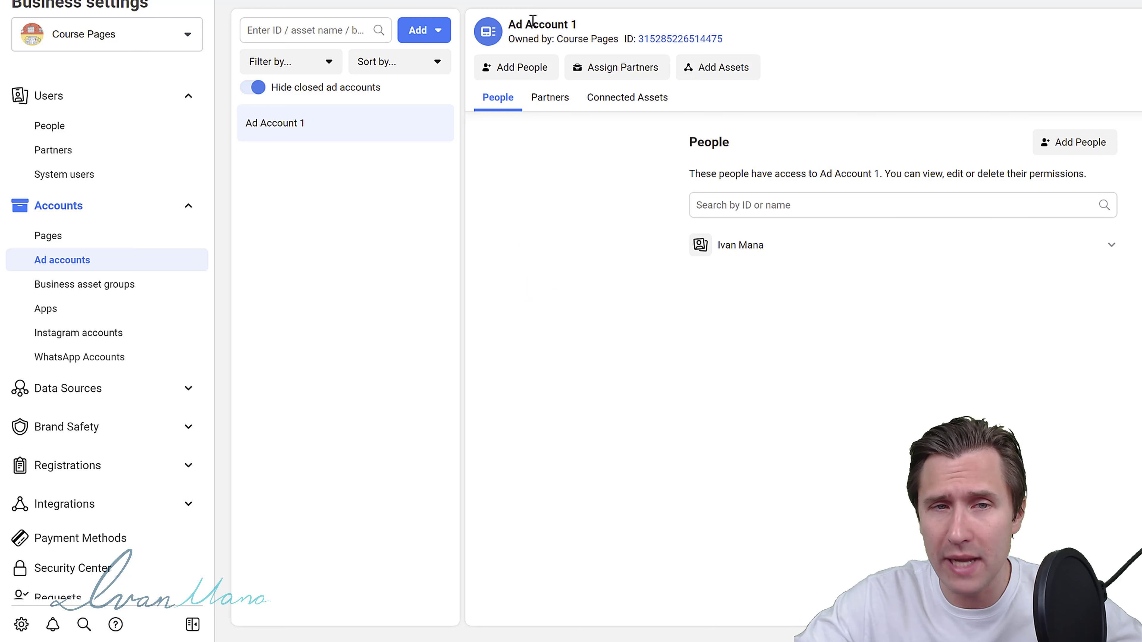
pyautogui.moveTo(577, 27); pyautogui.dragTo(512, 24)
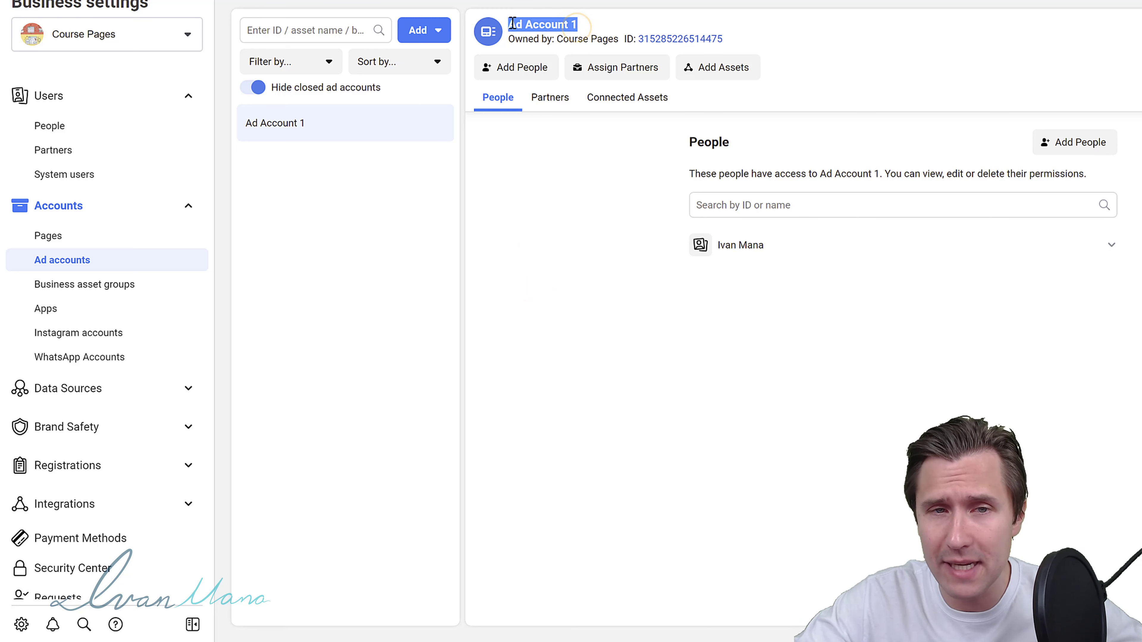
pyautogui.click(507, 209)
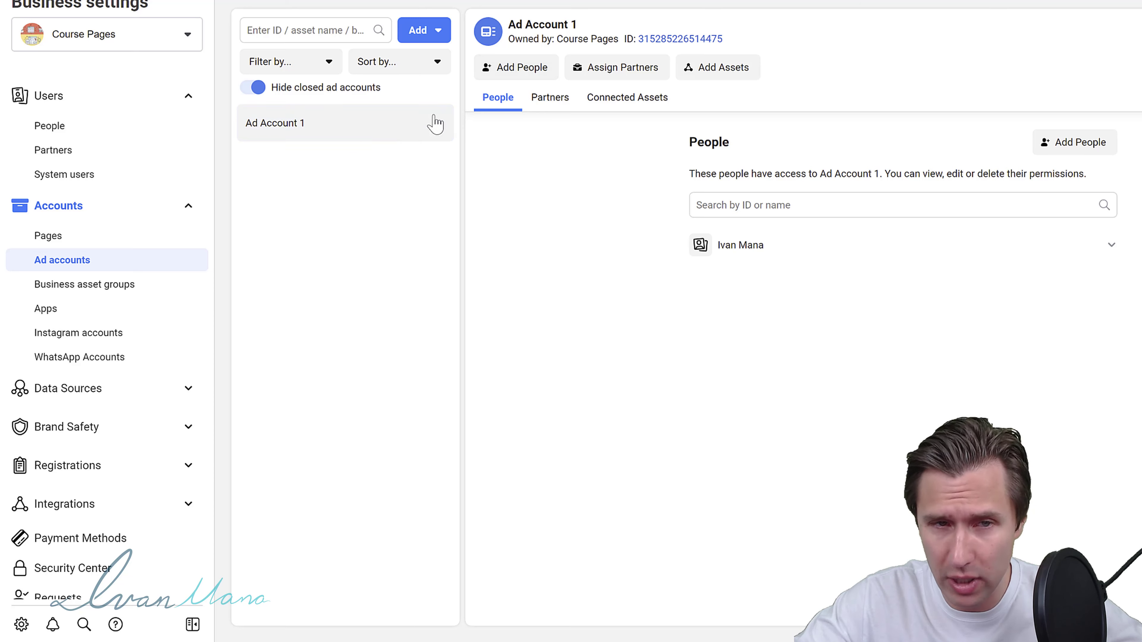
pyautogui.click(530, 71)
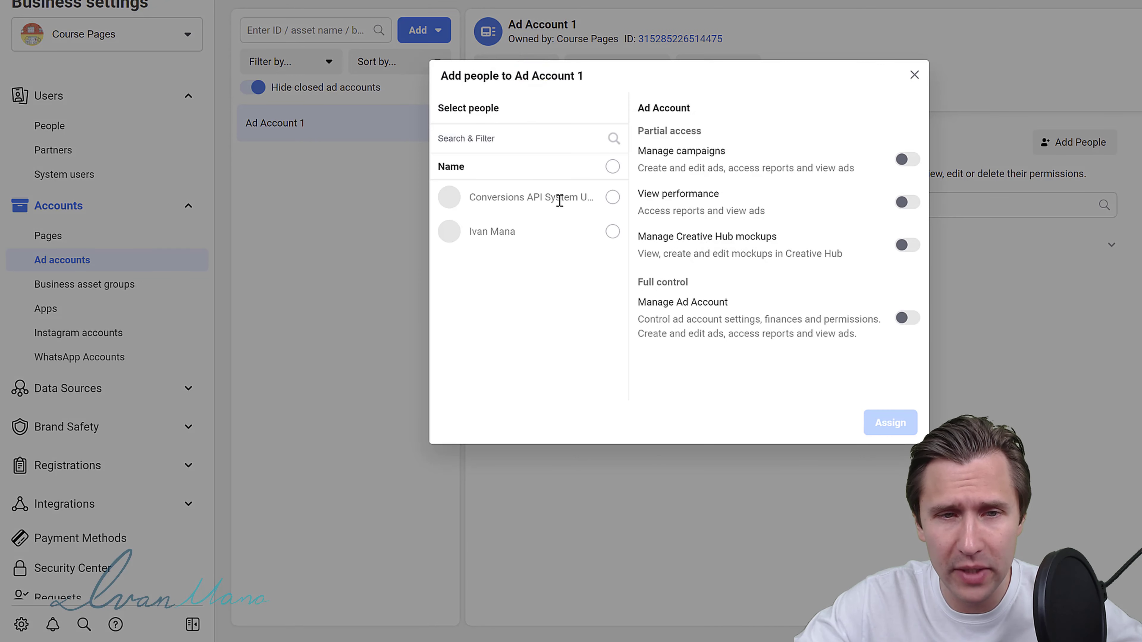
pyautogui.click(612, 232)
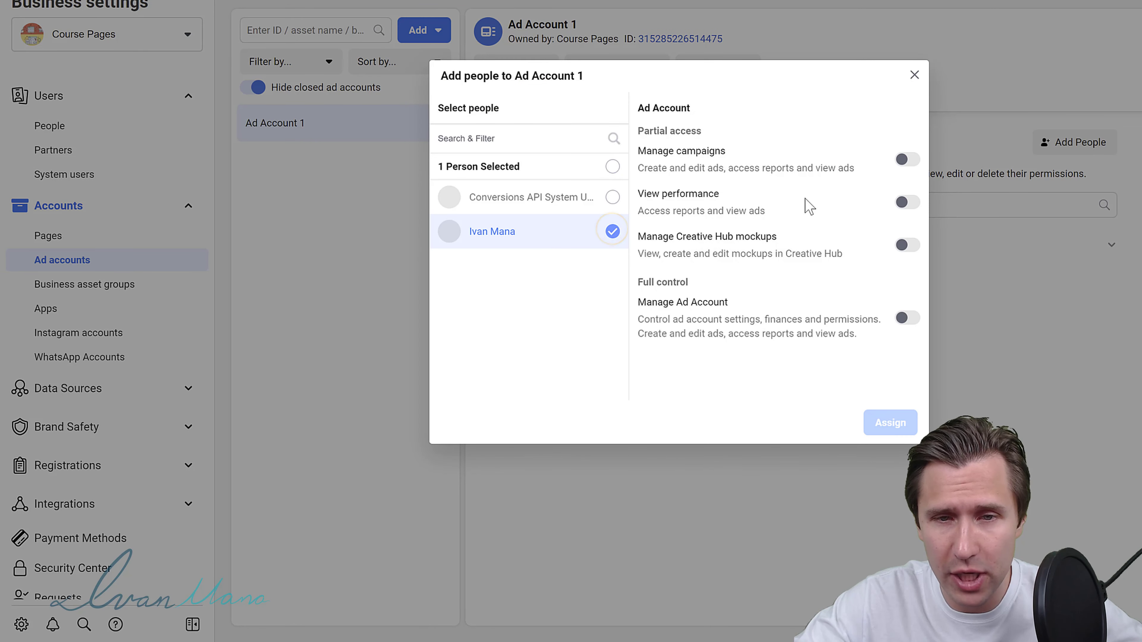
pyautogui.click(906, 321)
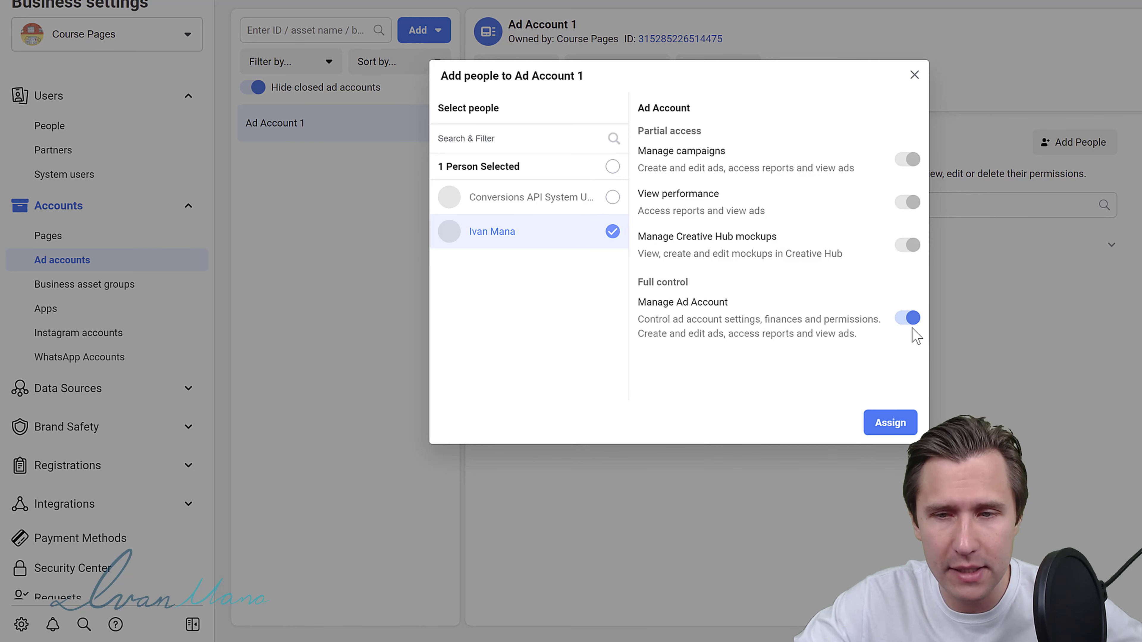
pyautogui.click(914, 75)
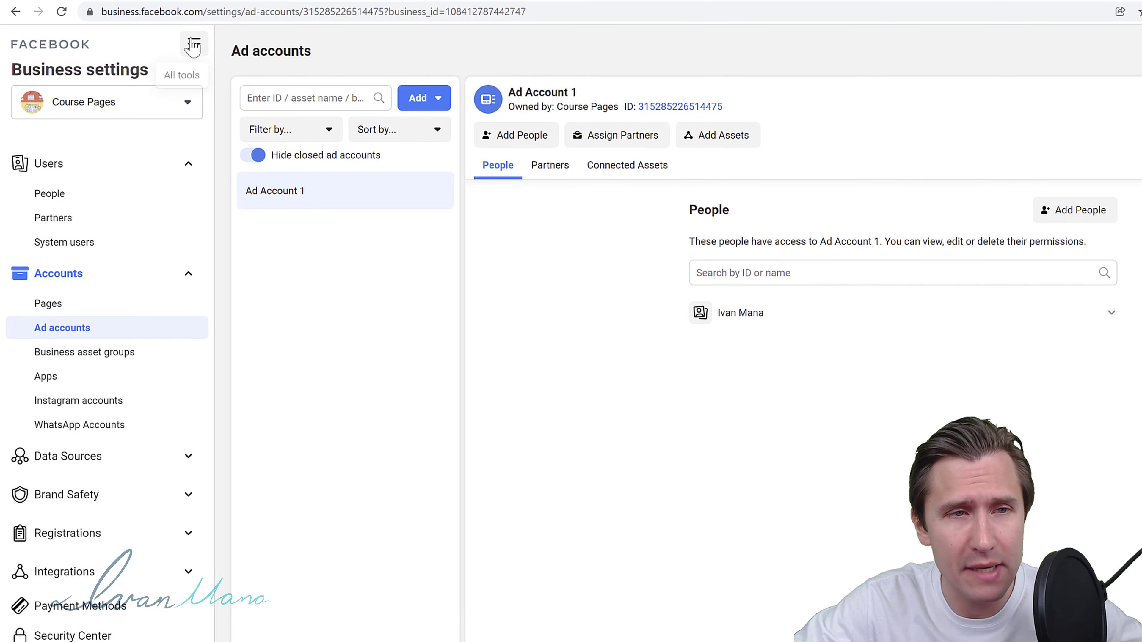
# Switch to Ads Manager and delete the Learn Guitar campaign from Ad Account 1.
pyautogui.click(194, 45)
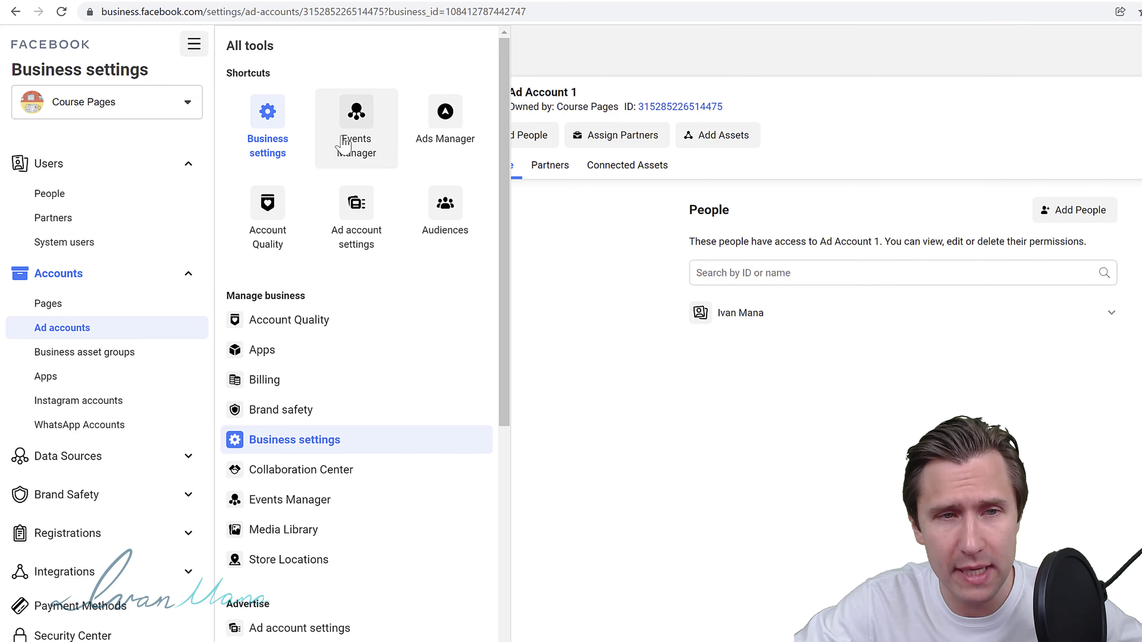
pyautogui.click(460, 105)
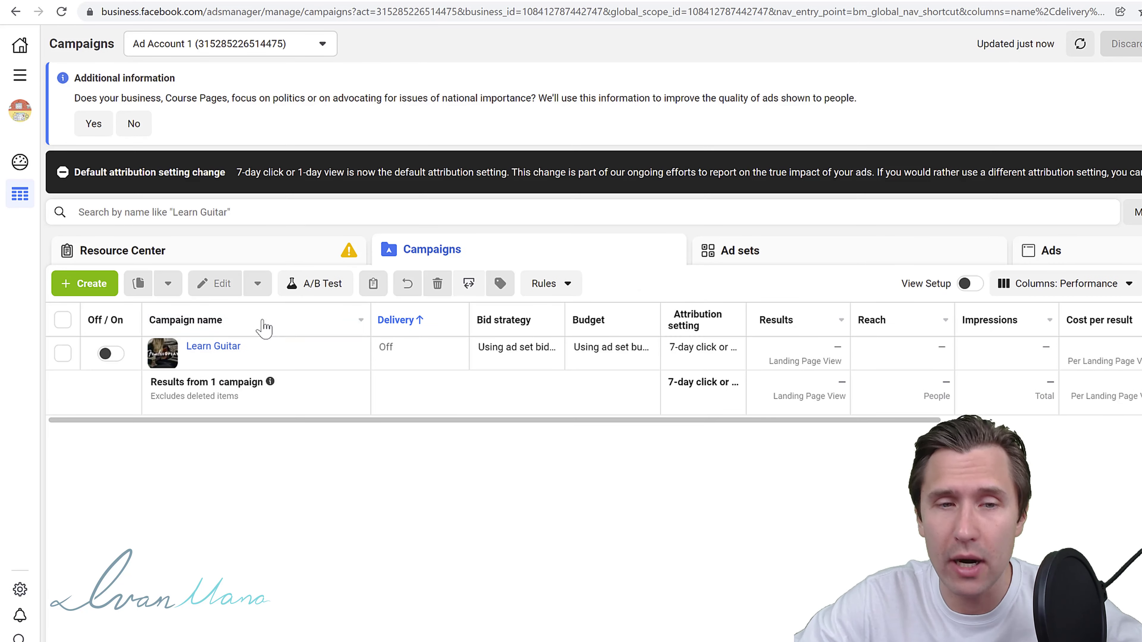
pyautogui.click(63, 354)
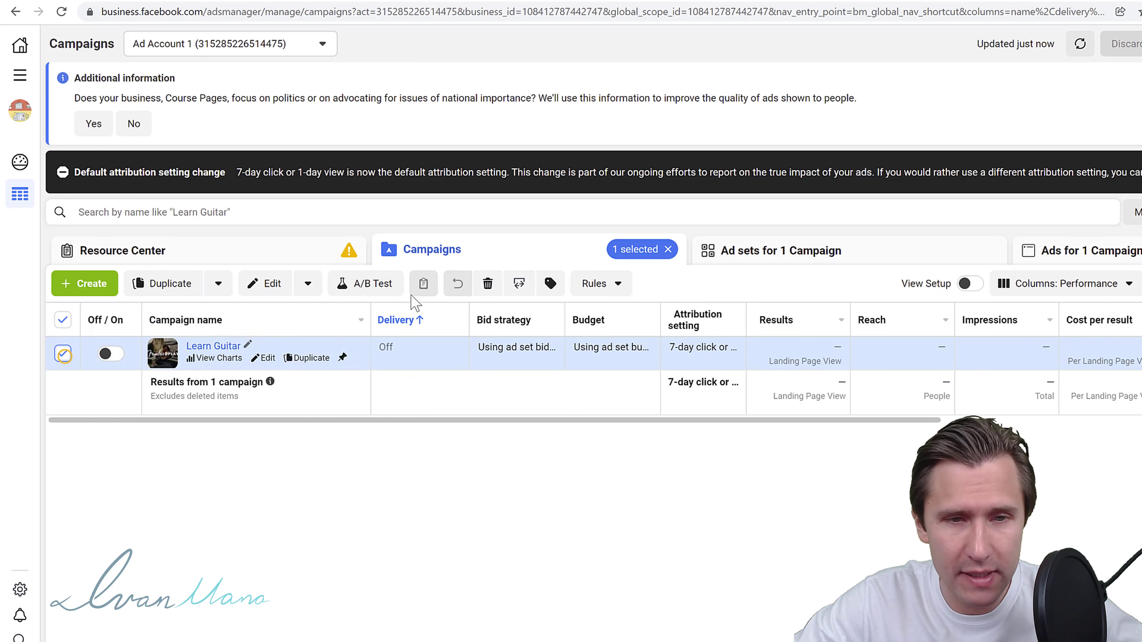
pyautogui.click(489, 283)
pyautogui.click(799, 281)
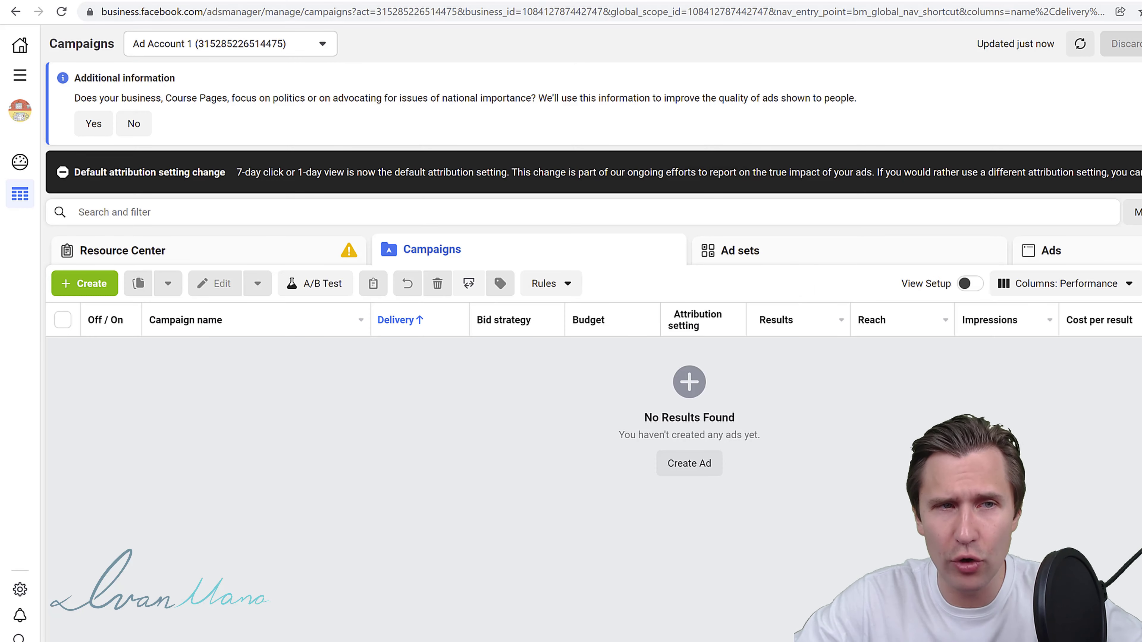
# Search Google for "learn guitar" in a new browser tab and look through Fender's article on the best ways to learn guitar.
pyautogui.hotkey('ctrl', 't')
pyautogui.write('learn guit')
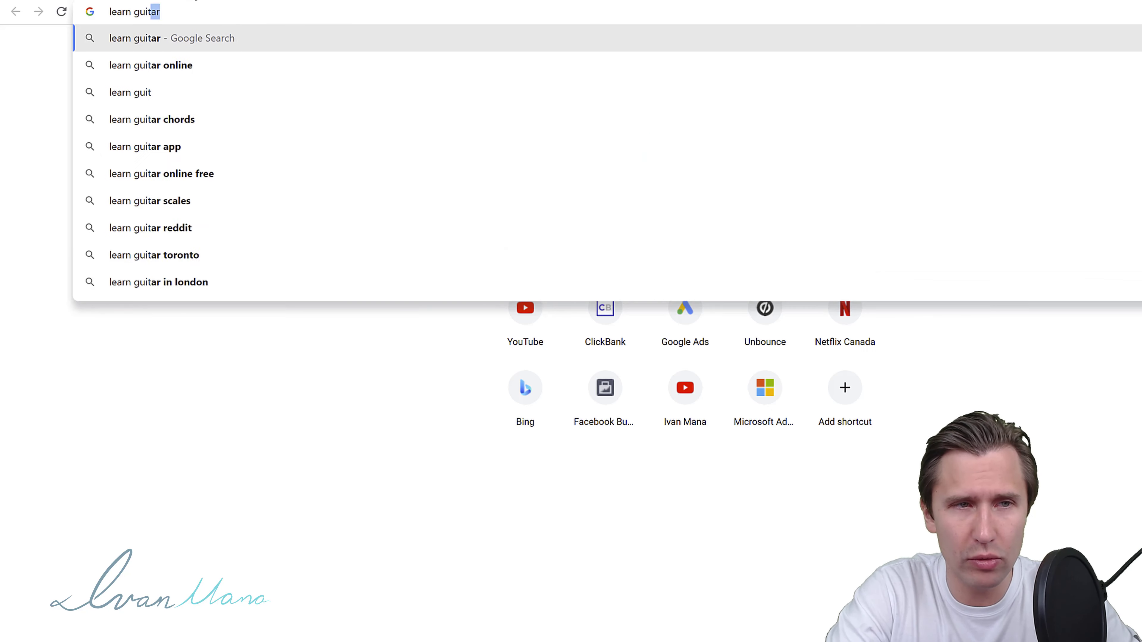
pyautogui.press('Return')
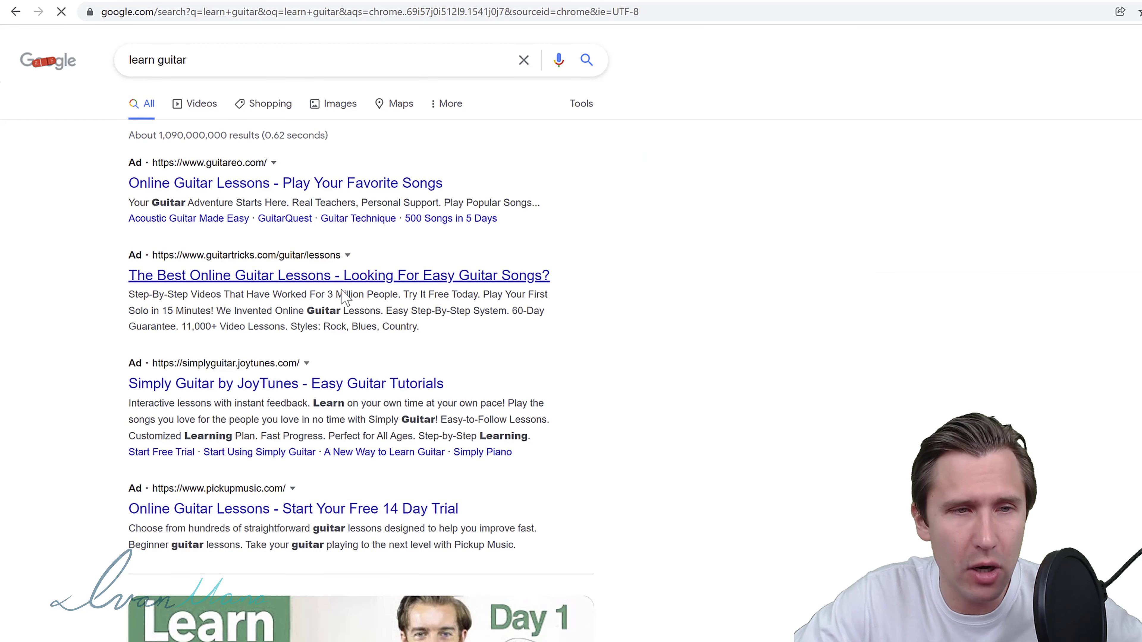
pyautogui.scroll(-15, 386, 427)
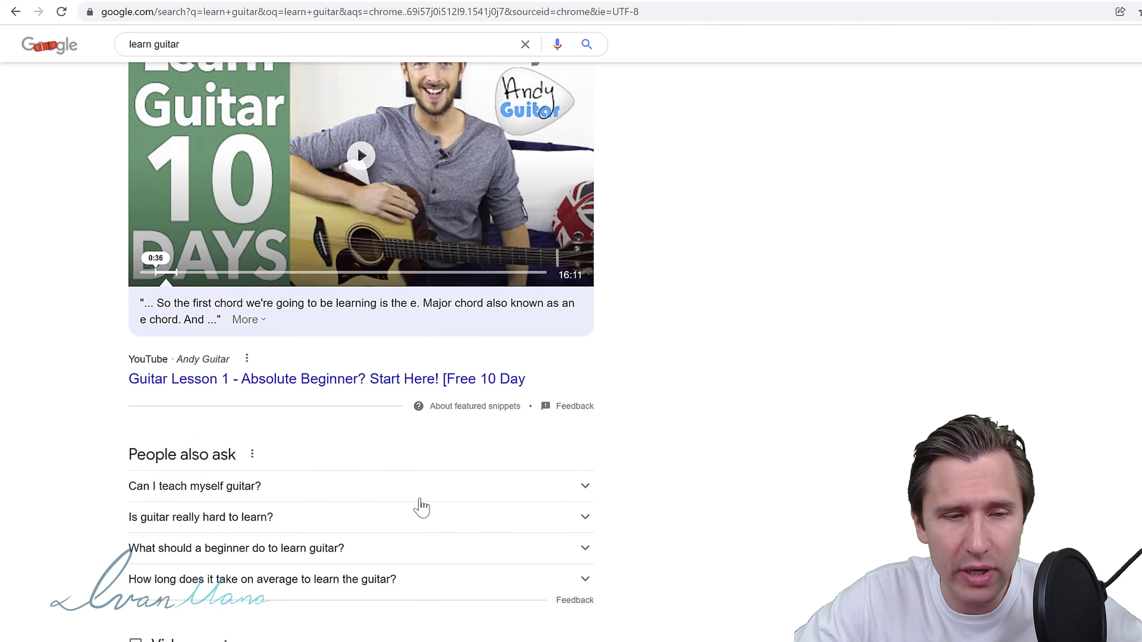
pyautogui.scroll(-13, 423, 503)
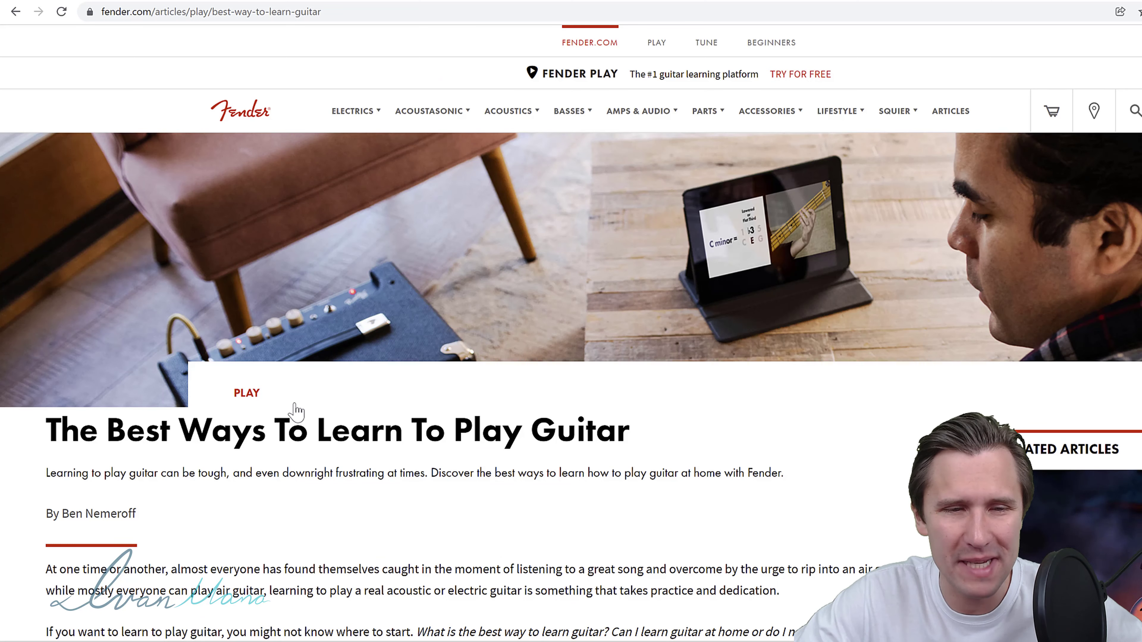
pyautogui.click(340, 9)
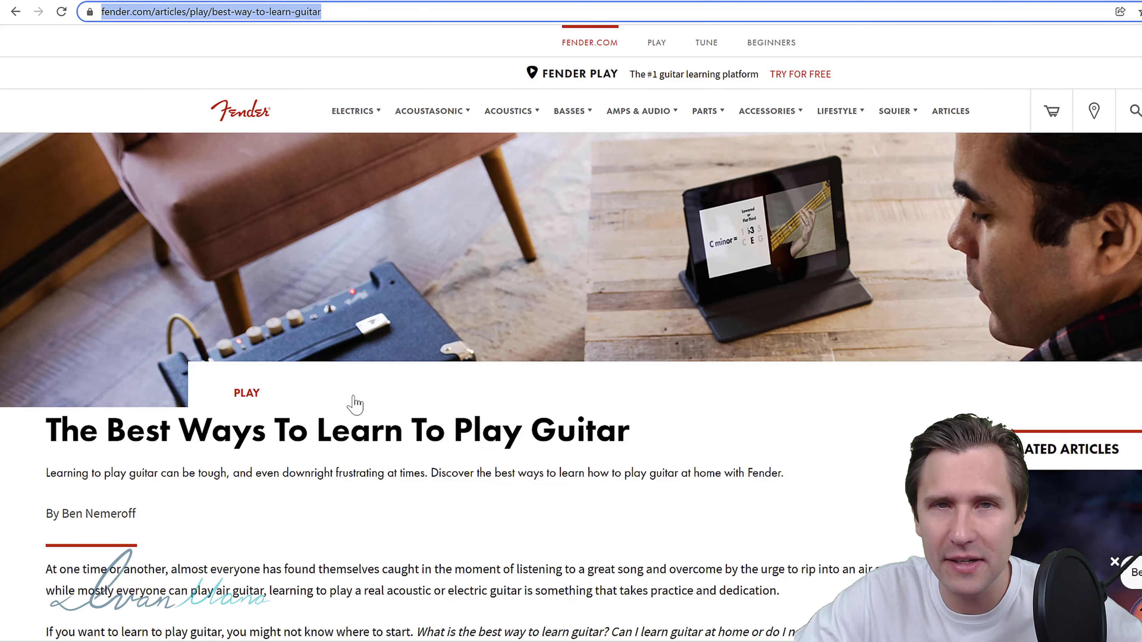
pyautogui.scroll(-10, 437, 401)
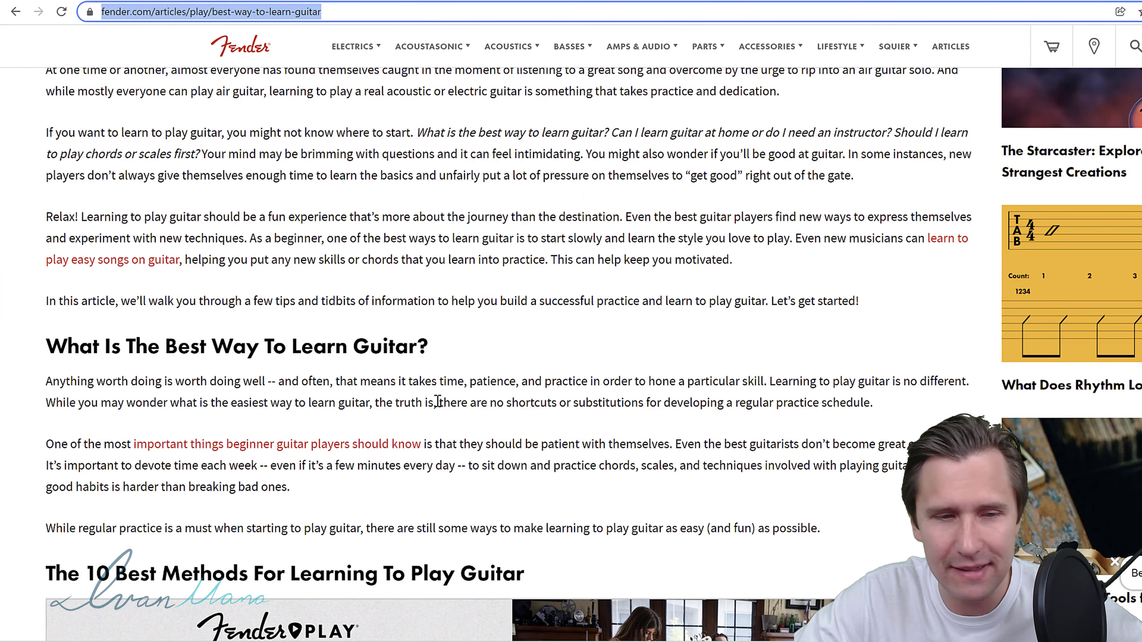
pyautogui.scroll(10, 438, 400)
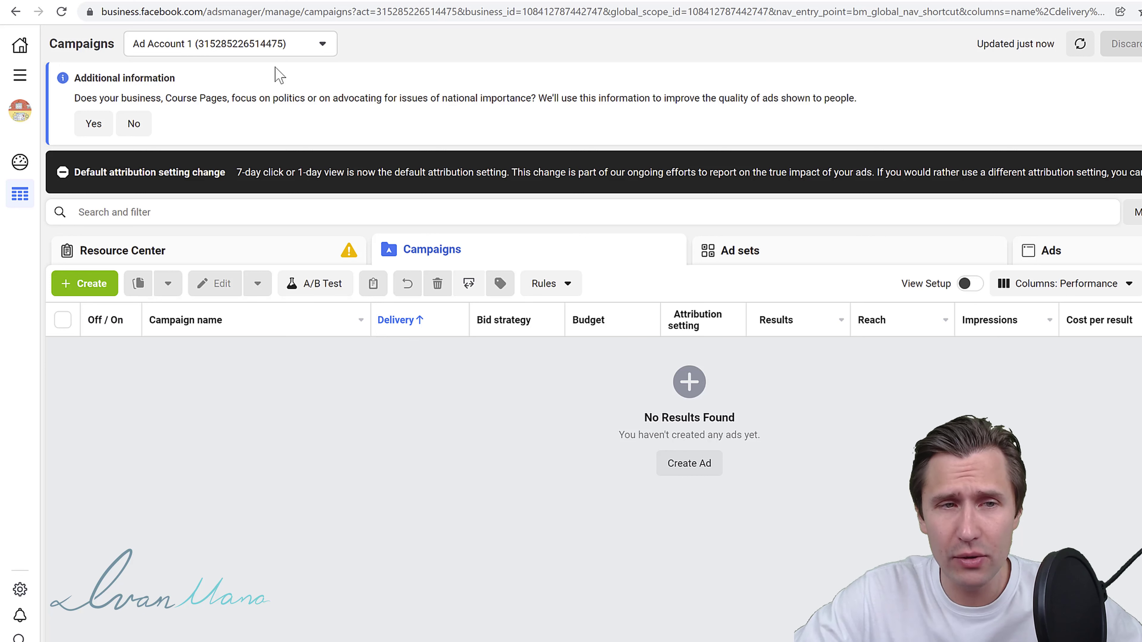
pyautogui.click(20, 75)
pyautogui.click(461, 411)
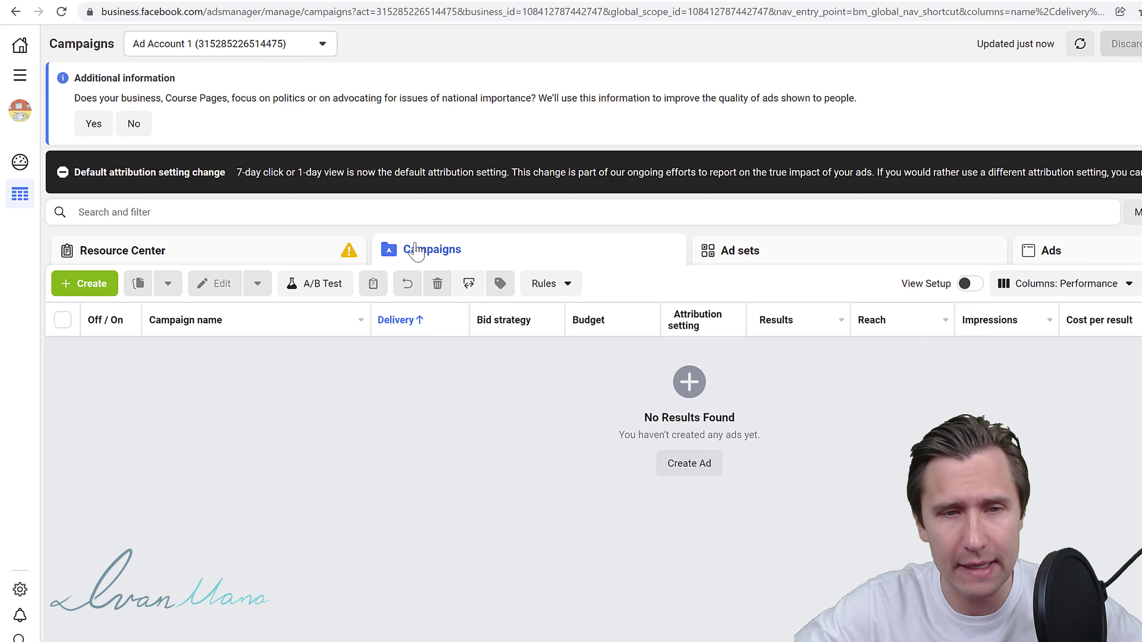
# Create a new campaign in Ad Account 1 with the Traffic objective, leaving the optional campaign name unset.
pyautogui.click(102, 293)
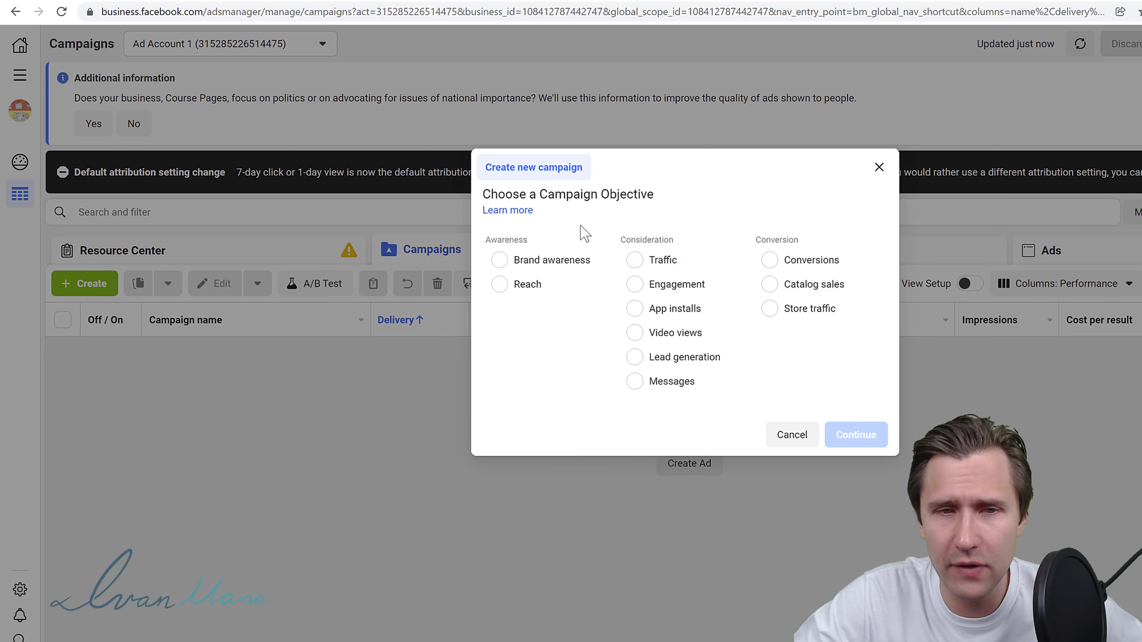
pyautogui.moveTo(608, 195); pyautogui.dragTo(499, 193)
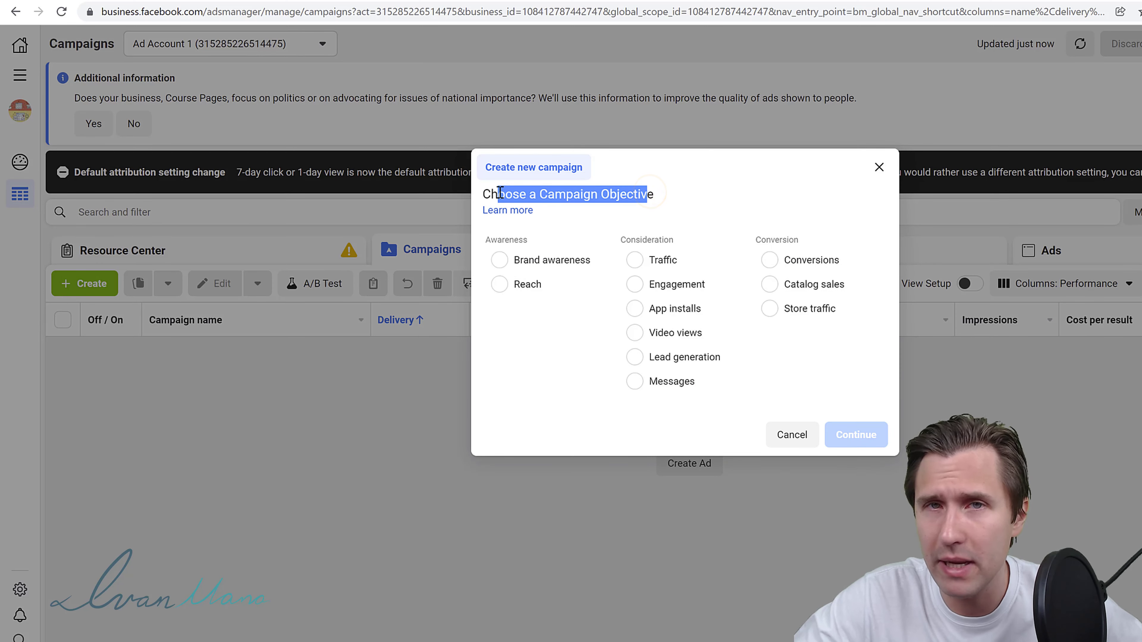
pyautogui.moveTo(602, 260)
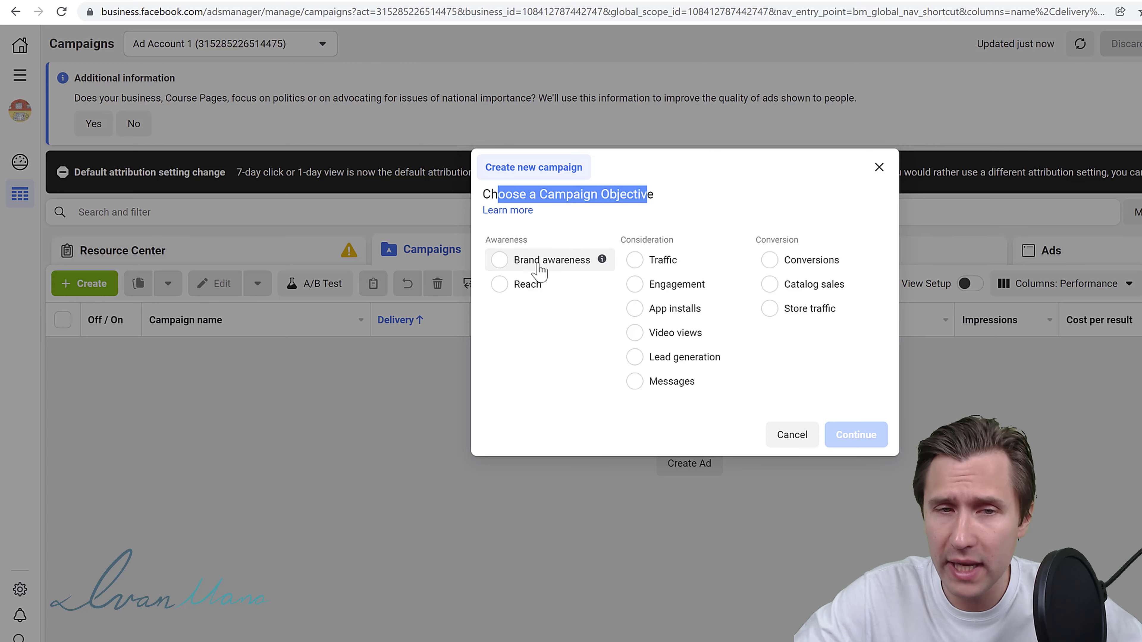
pyautogui.click(544, 333)
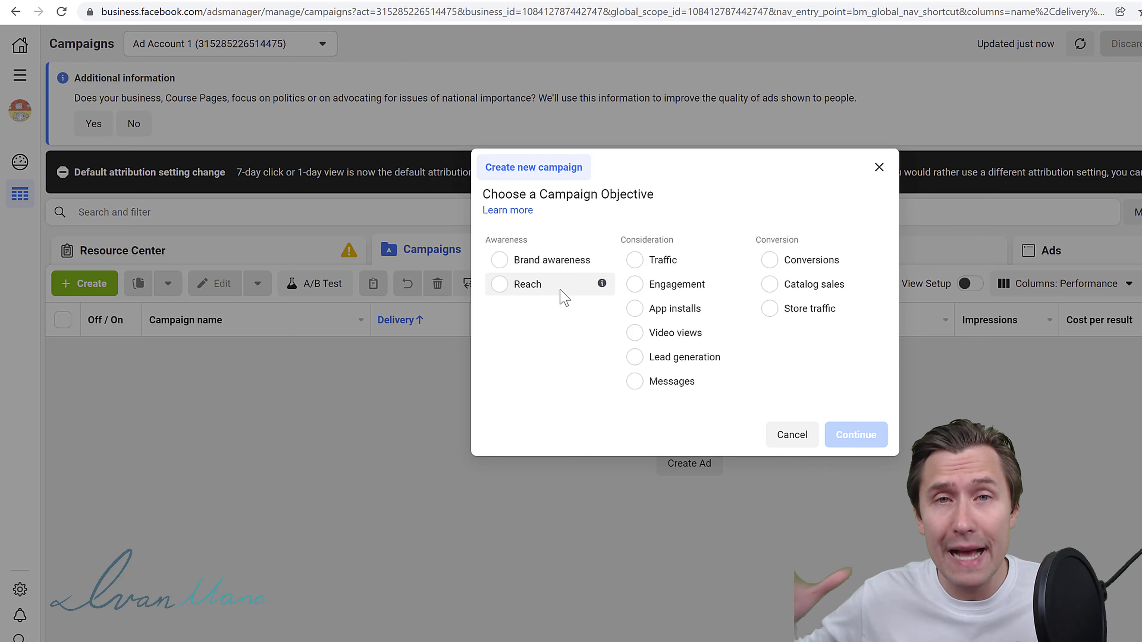
pyautogui.moveTo(603, 285)
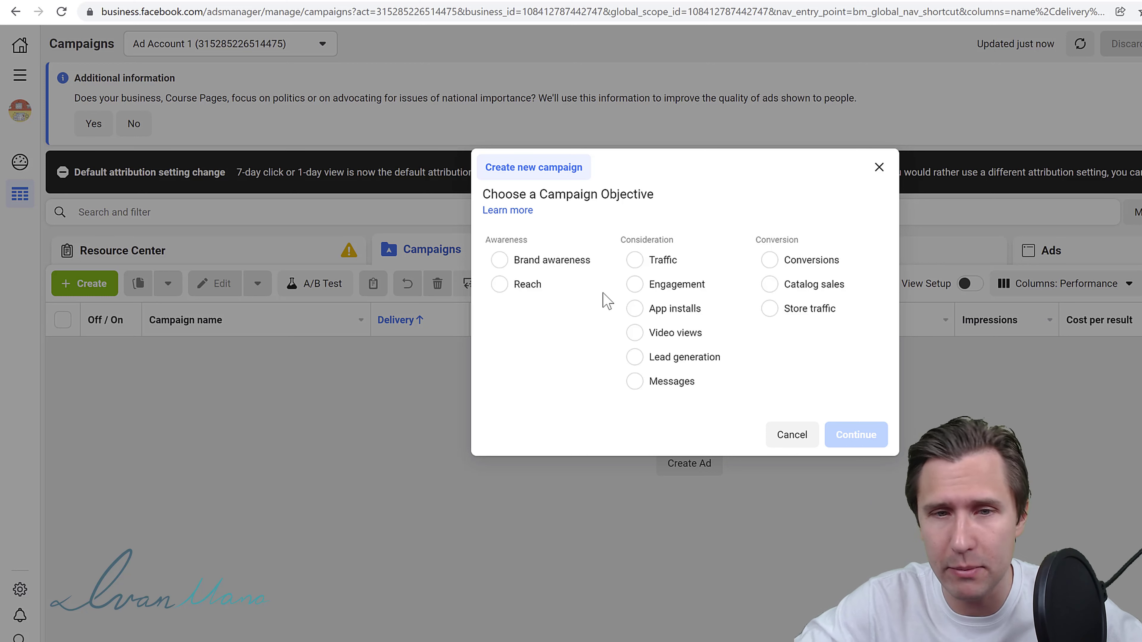
pyautogui.moveTo(736, 259)
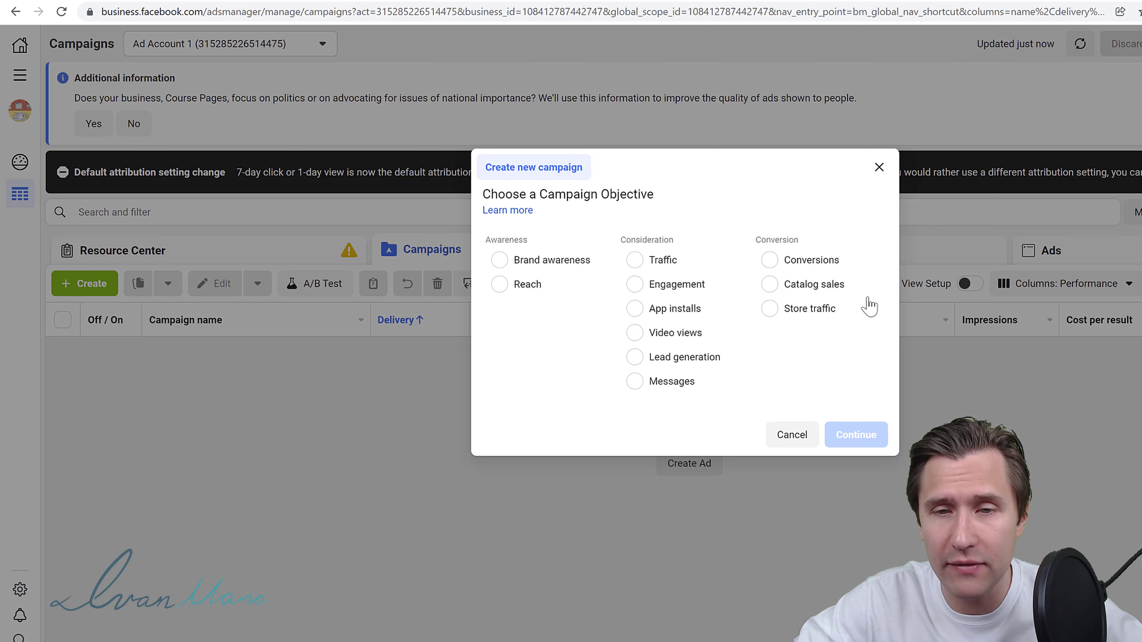
pyautogui.moveTo(871, 270)
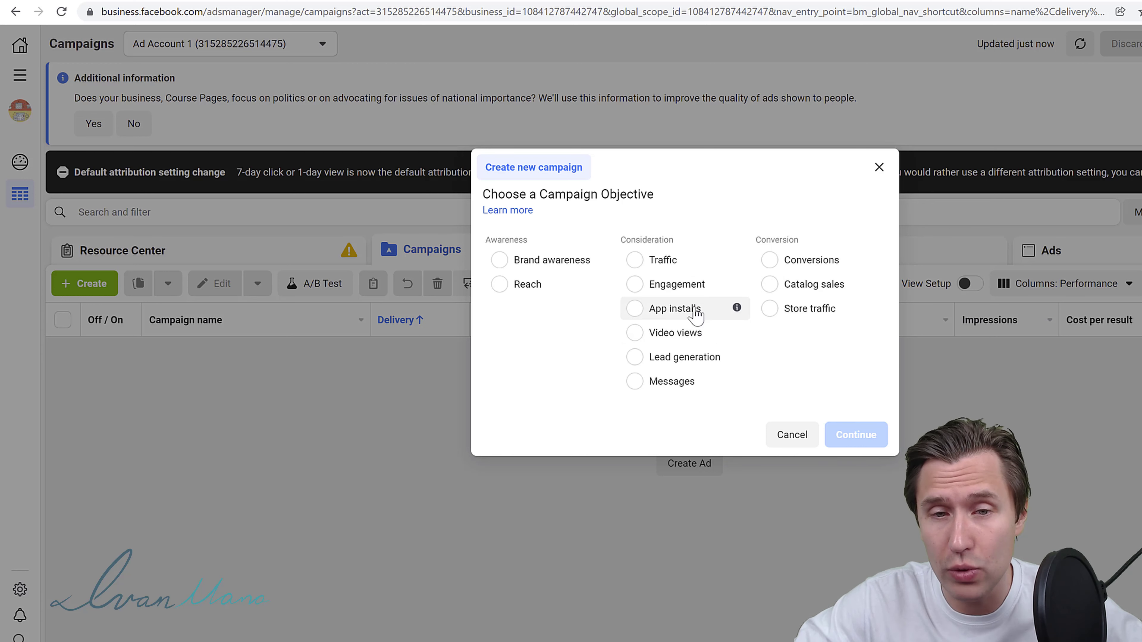
pyautogui.moveTo(734, 309)
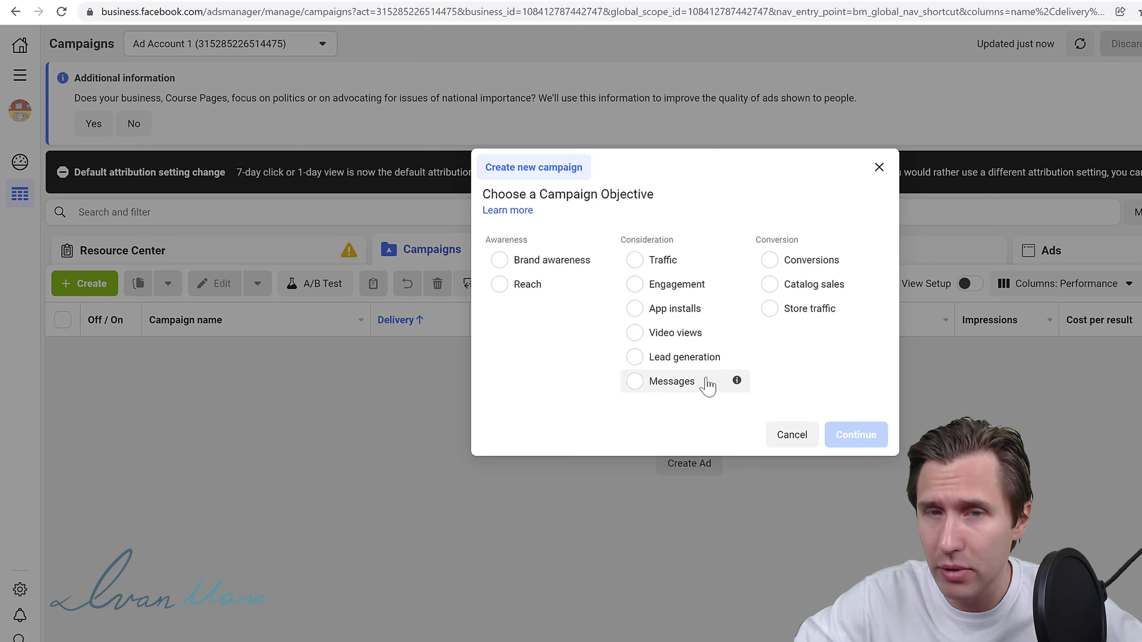
pyautogui.moveTo(737, 359)
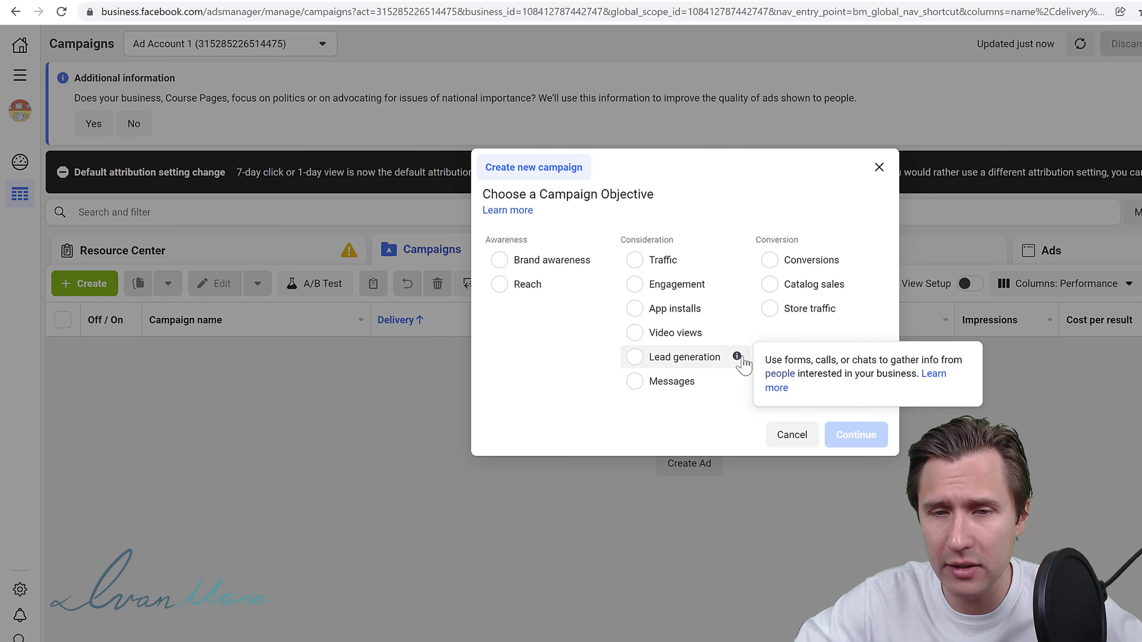
pyautogui.click(670, 267)
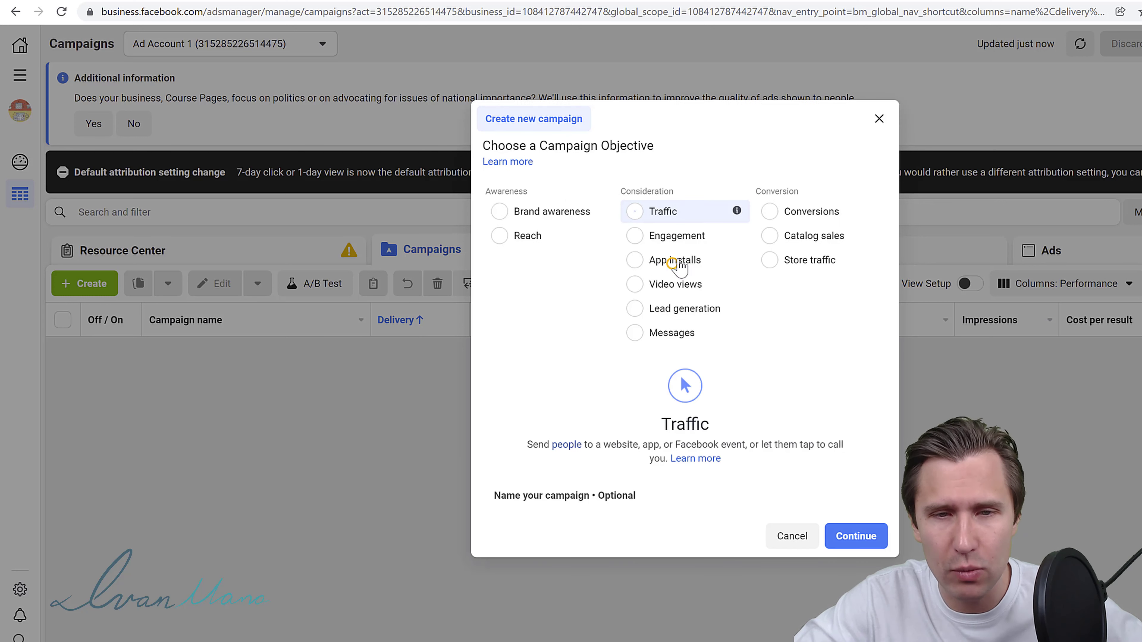
pyautogui.click(875, 546)
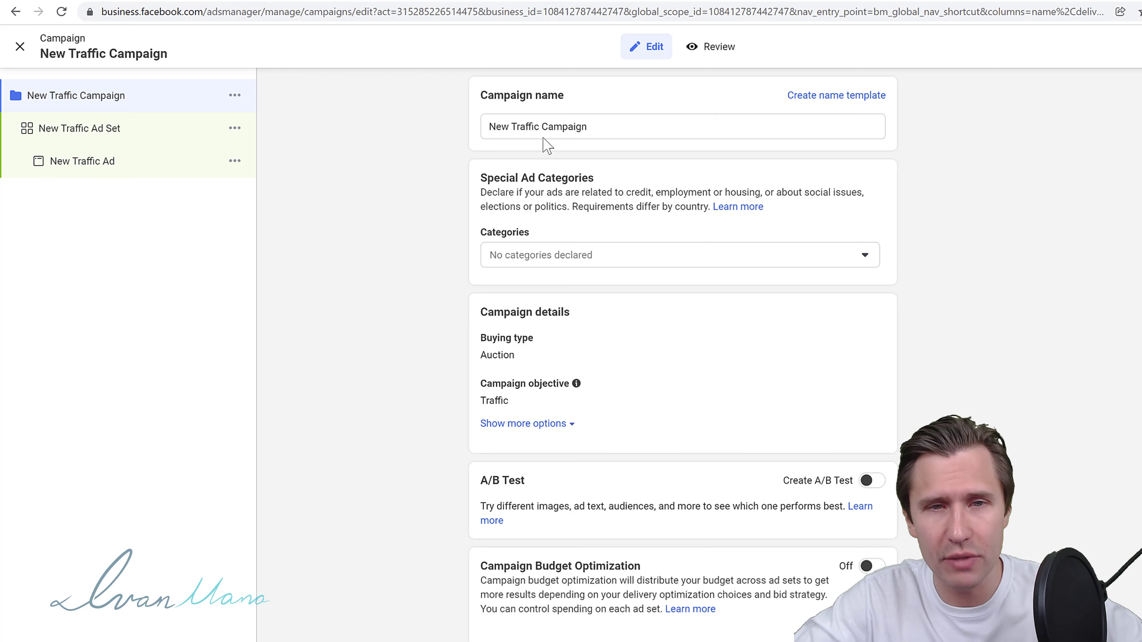
# Rename the new Traffic campaign as "Fender - Learn Guitar".
pyautogui.tripleClick(547, 128)
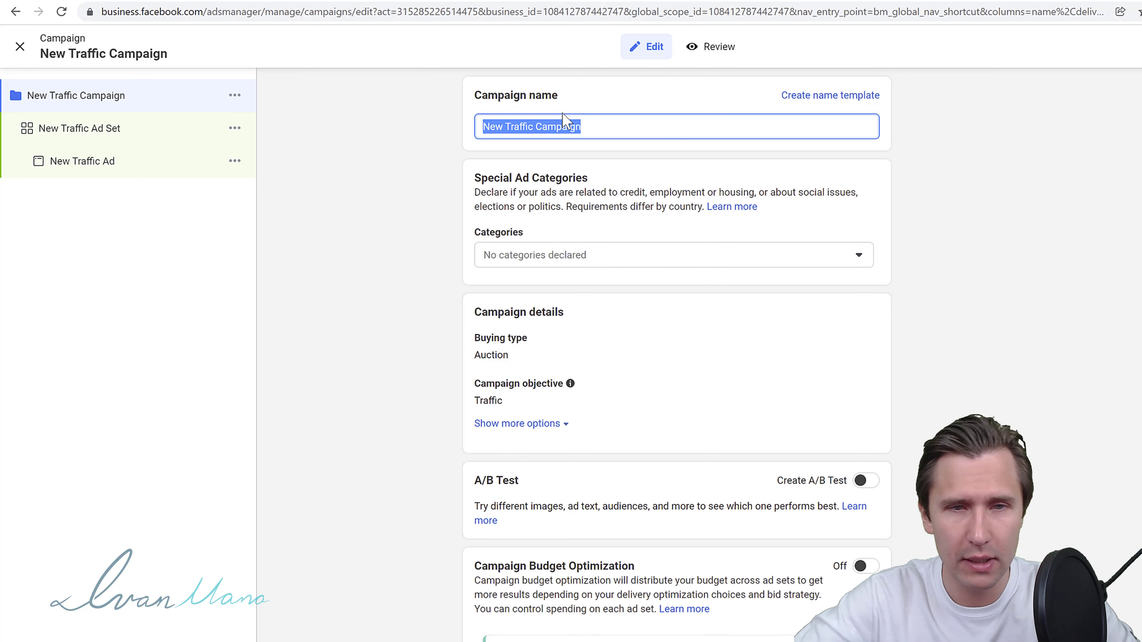
pyautogui.write('Fender')
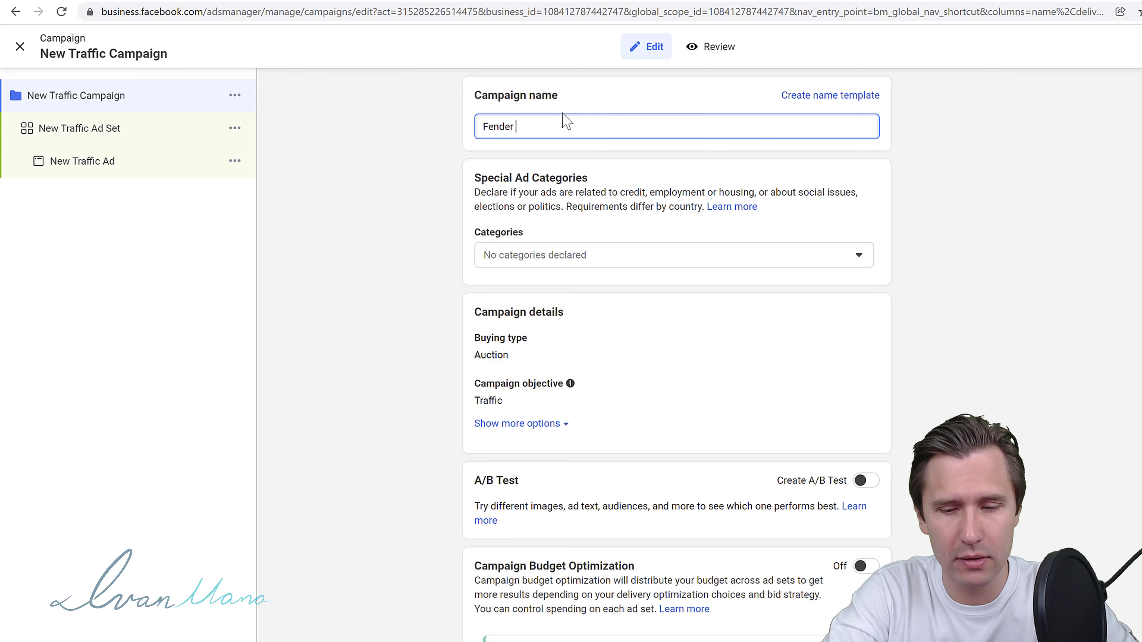
pyautogui.write(' - Learn Guitar')
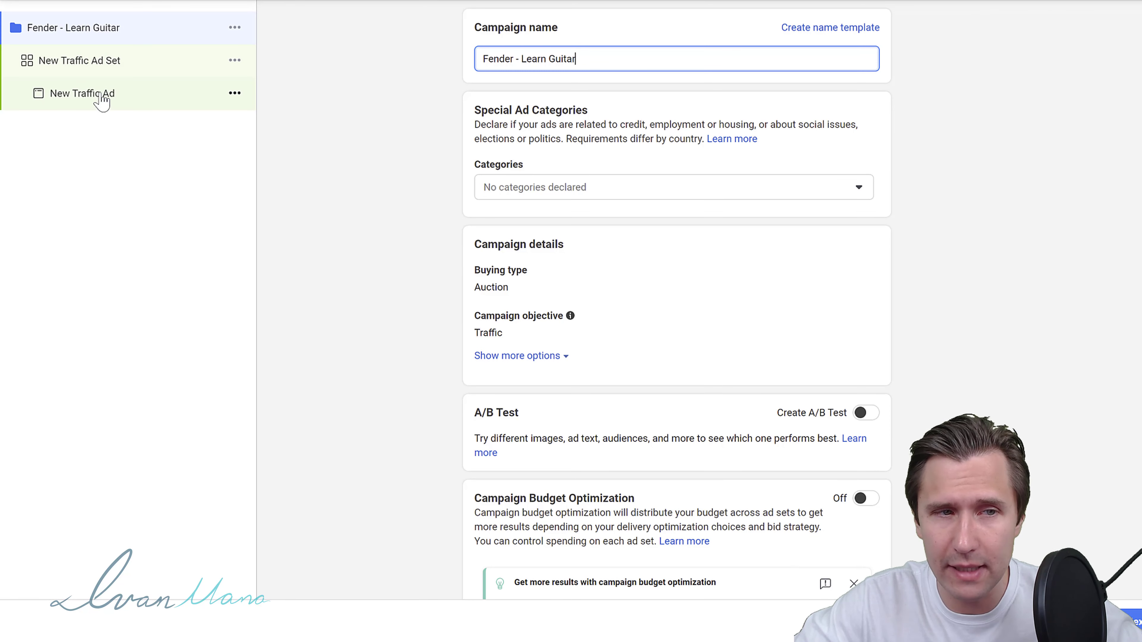
# Review the campaign's special ad category choices, leaving no categories declared.
pyautogui.click(569, 191)
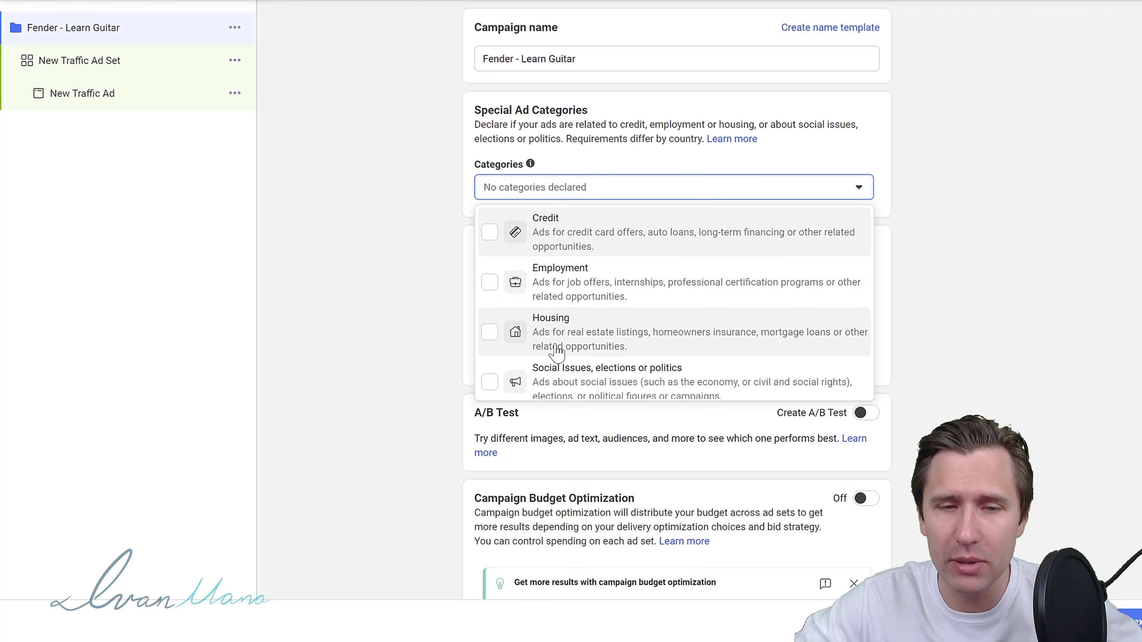
pyautogui.scroll(1, 572, 256)
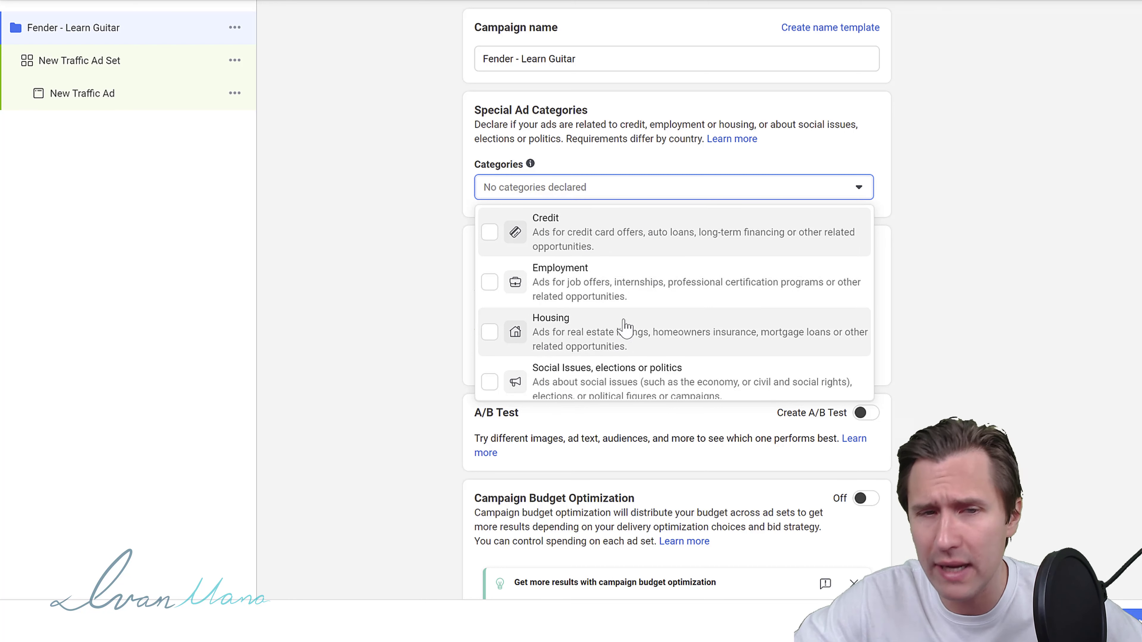
pyautogui.click(391, 212)
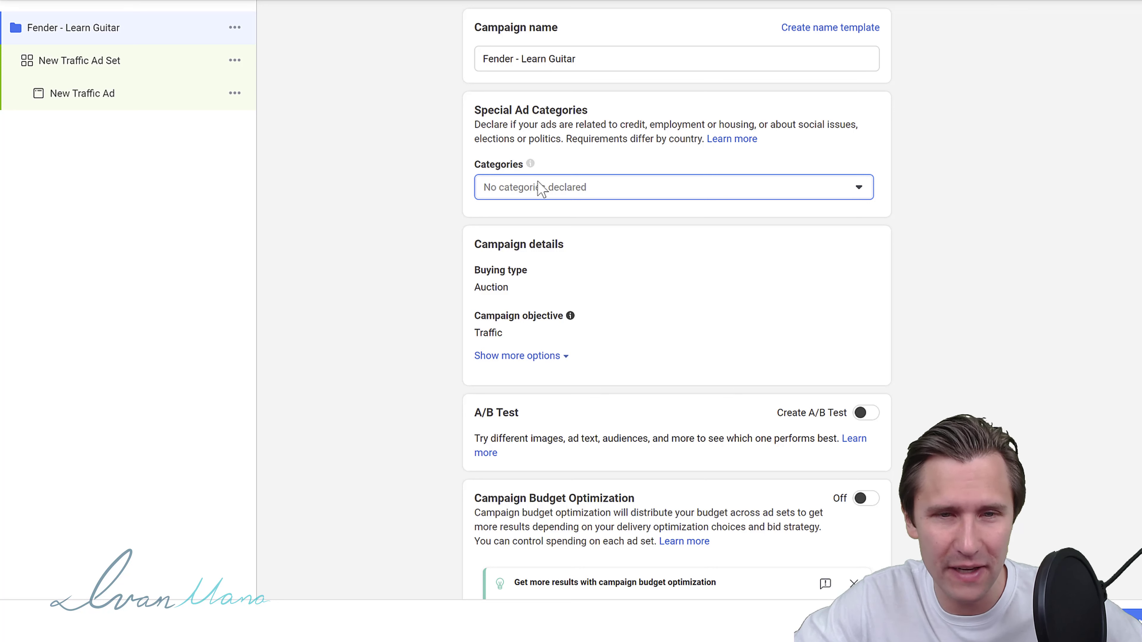
pyautogui.click(540, 188)
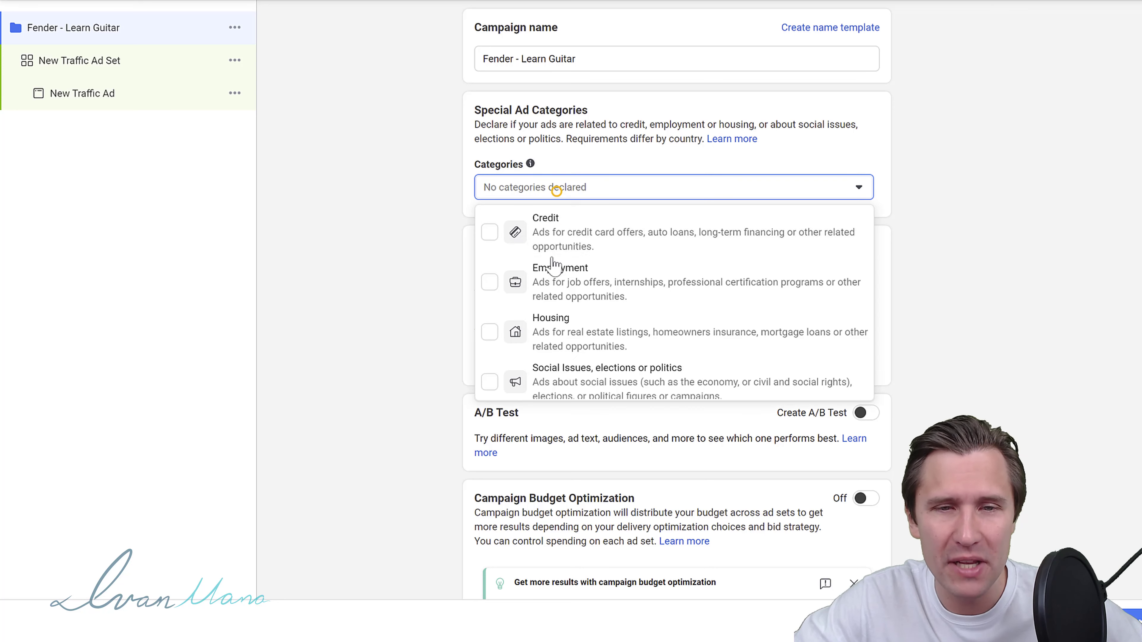
pyautogui.click(405, 227)
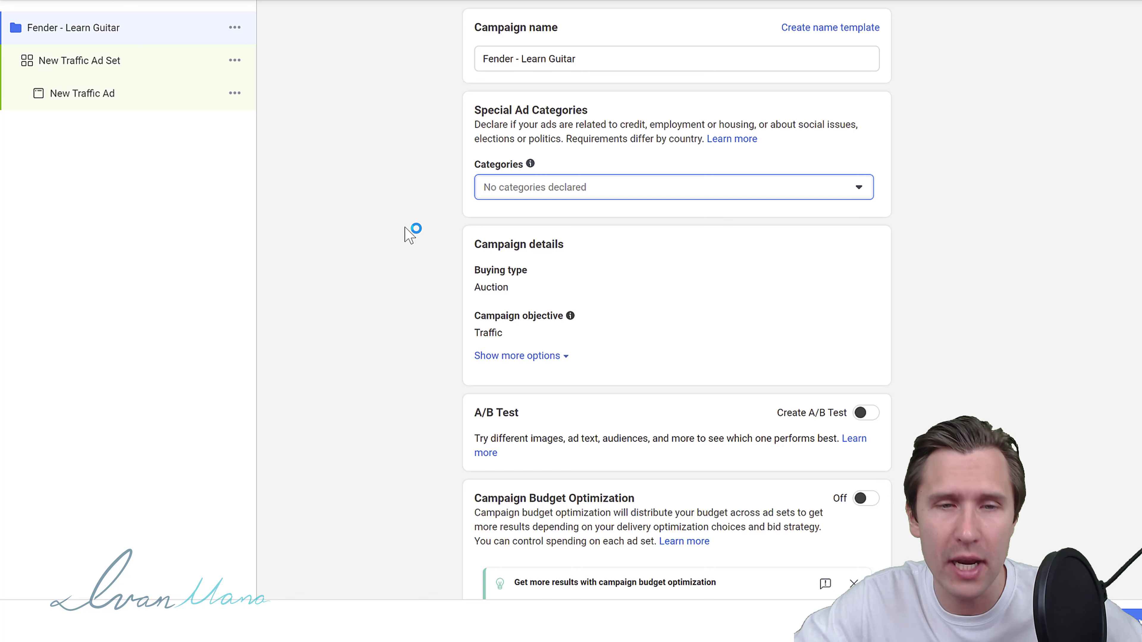
# Expand the additional campaign details and try adding a campaign spending limit, leaving it unset.
pyautogui.click(529, 355)
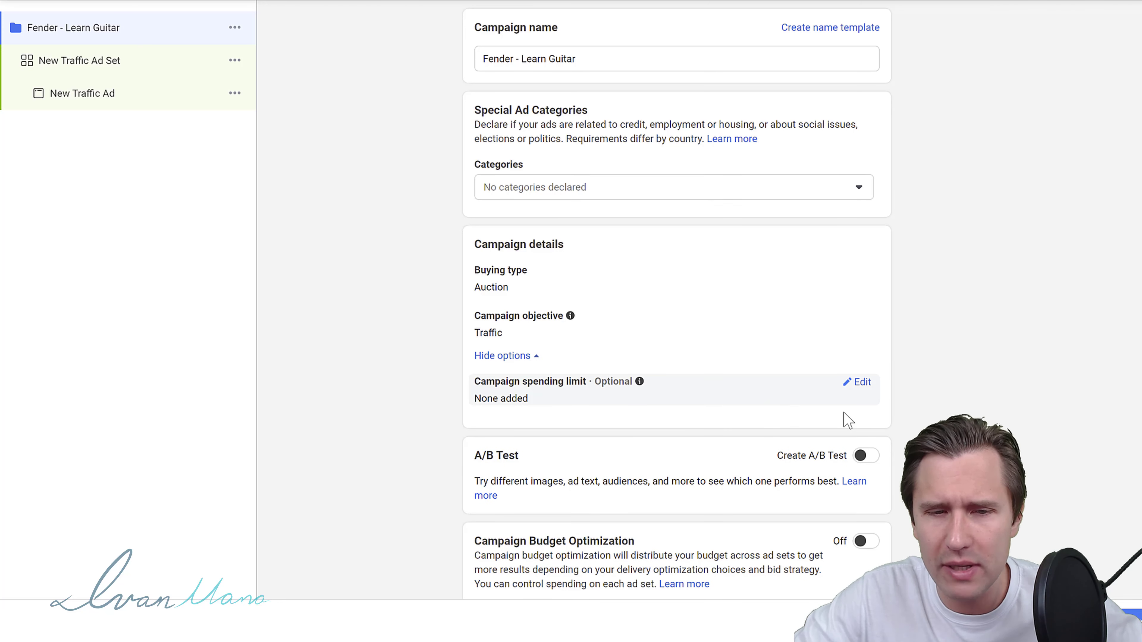
pyautogui.click(863, 384)
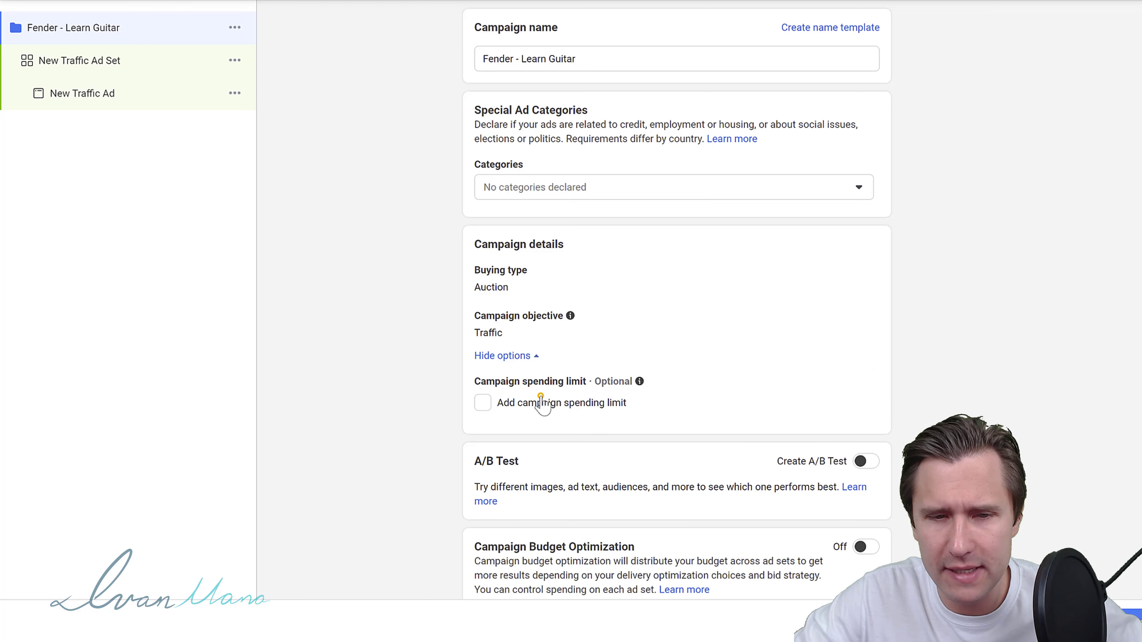
pyautogui.click(541, 402)
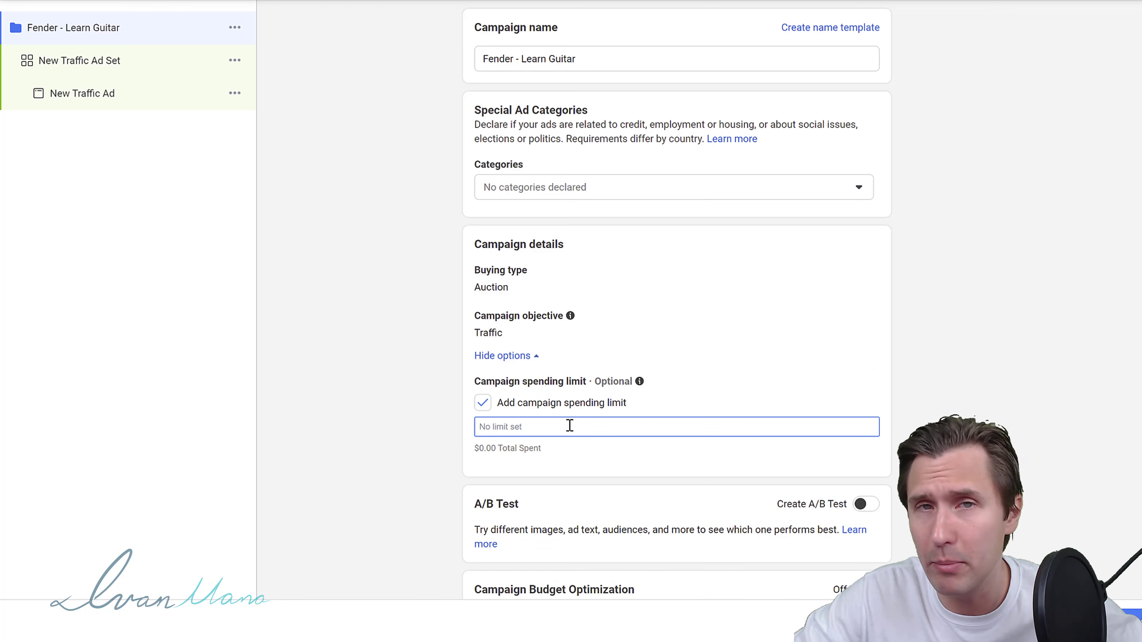
pyautogui.click(481, 403)
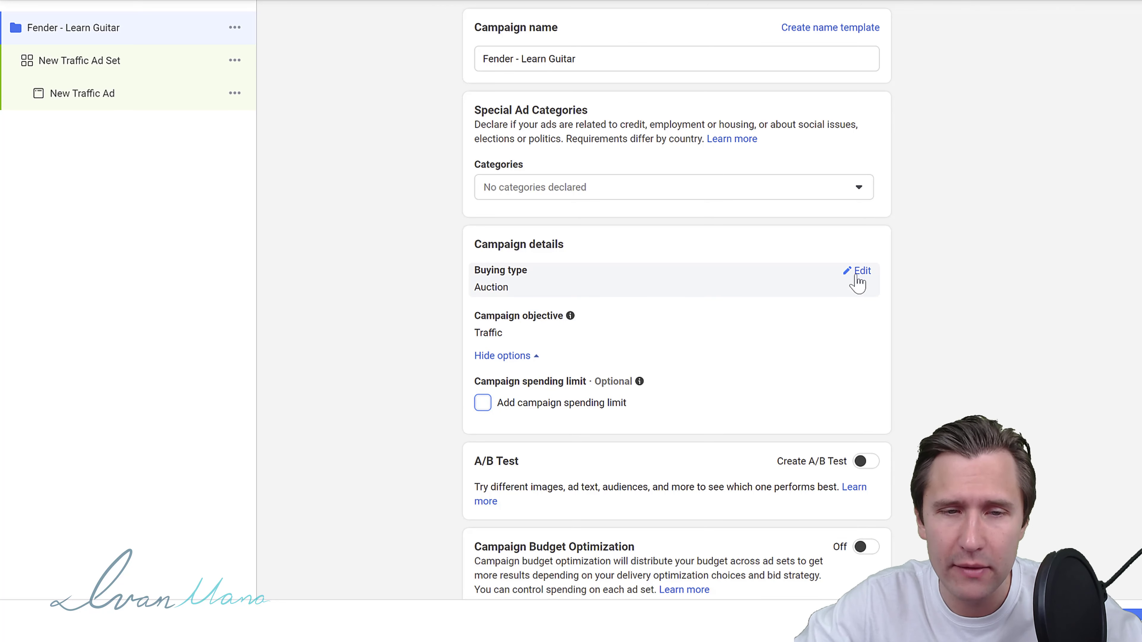
# Review the buying type and campaign objective choices, keeping Auction and Traffic, and hide the additional options.
pyautogui.click(860, 274)
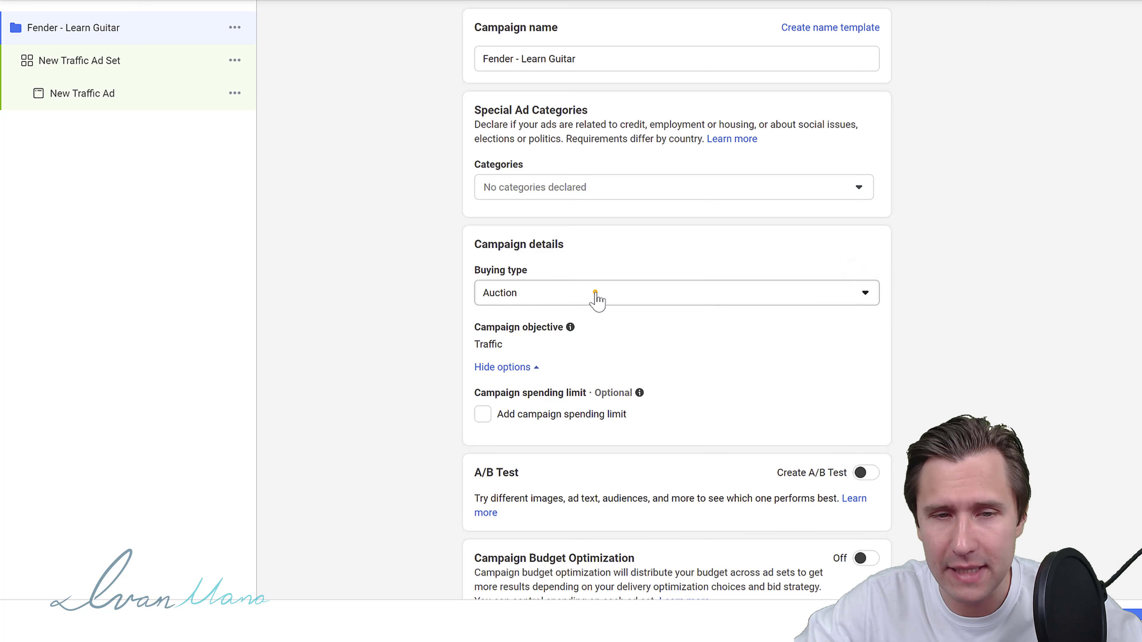
pyautogui.click(595, 292)
pyautogui.click(391, 308)
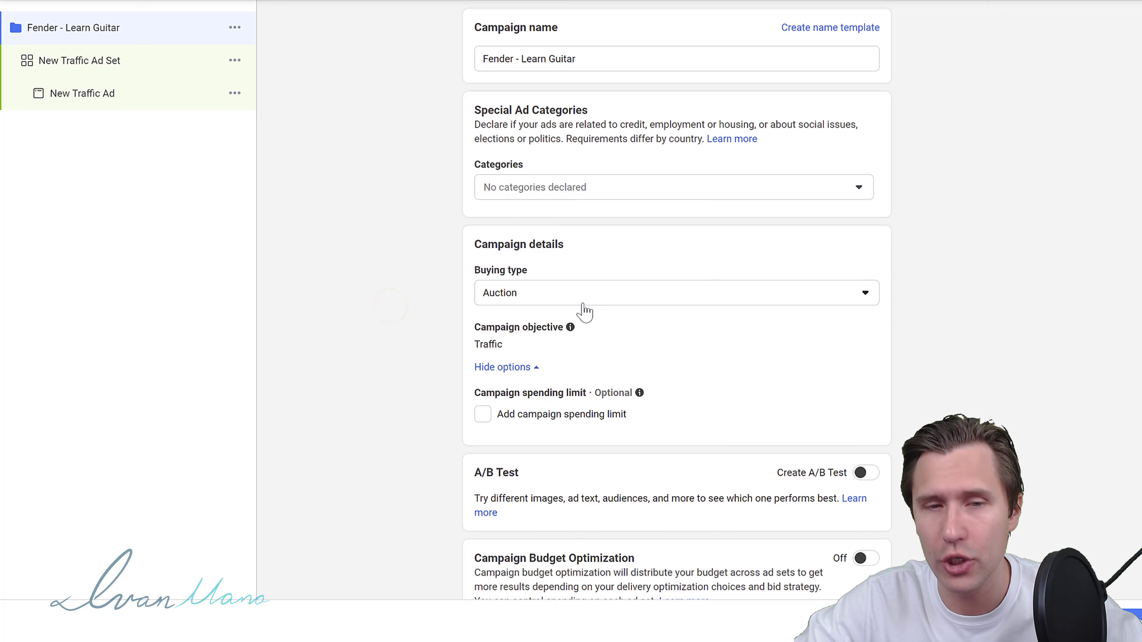
pyautogui.click(861, 331)
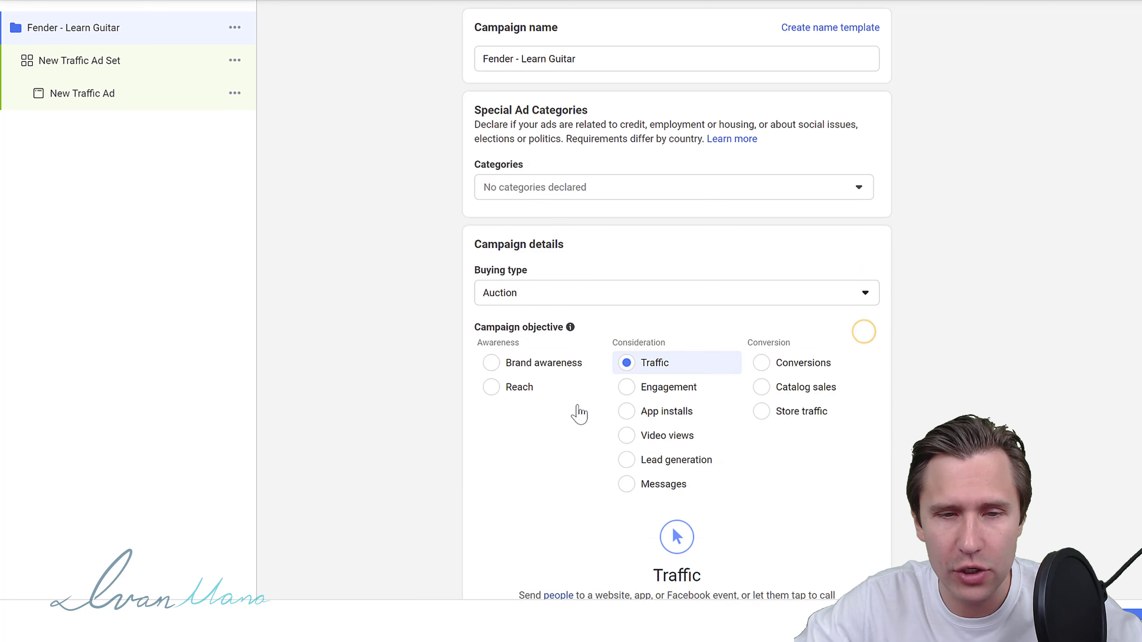
pyautogui.scroll(-3, 650, 423)
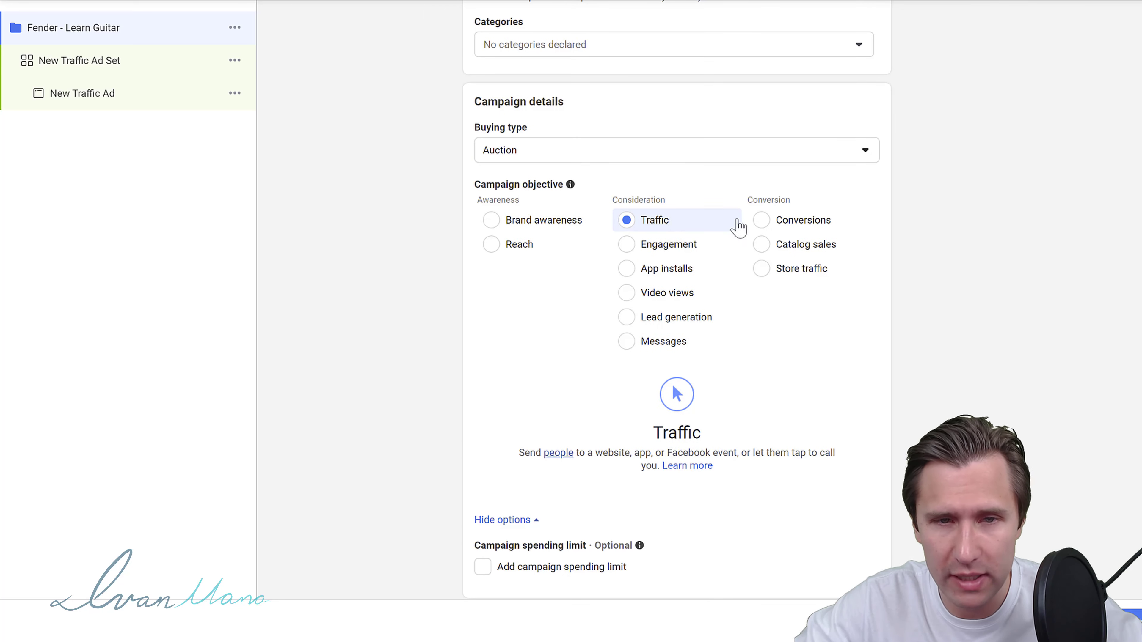
pyautogui.click(506, 520)
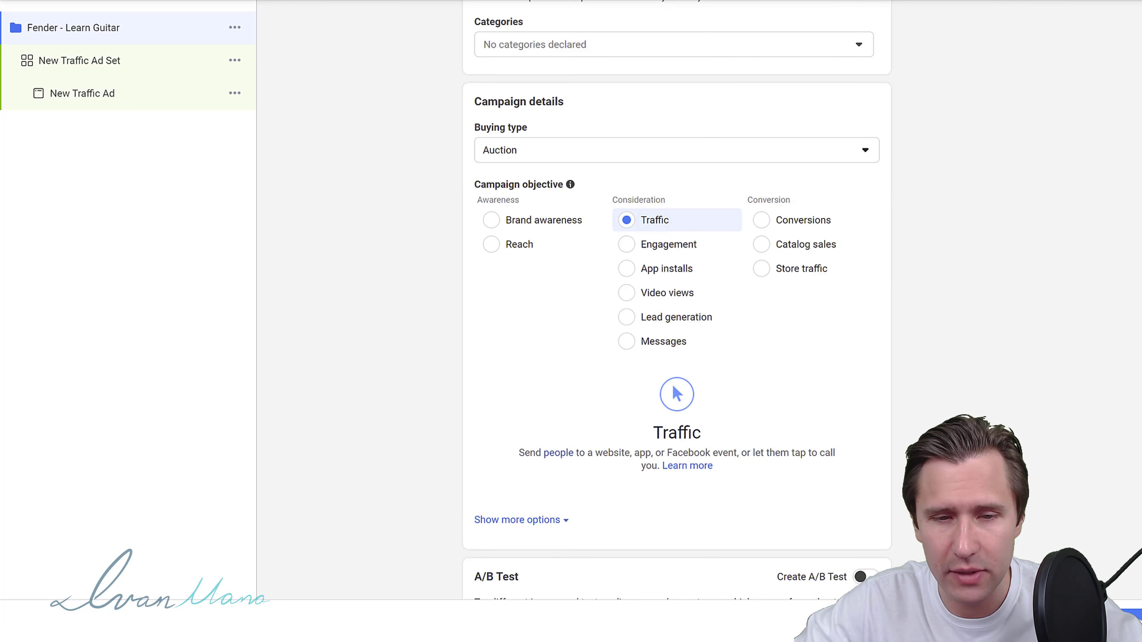
# Try turning on Campaign Budget Optimization for the campaign, and turn it back off.
pyautogui.scroll(-6, 913, 377)
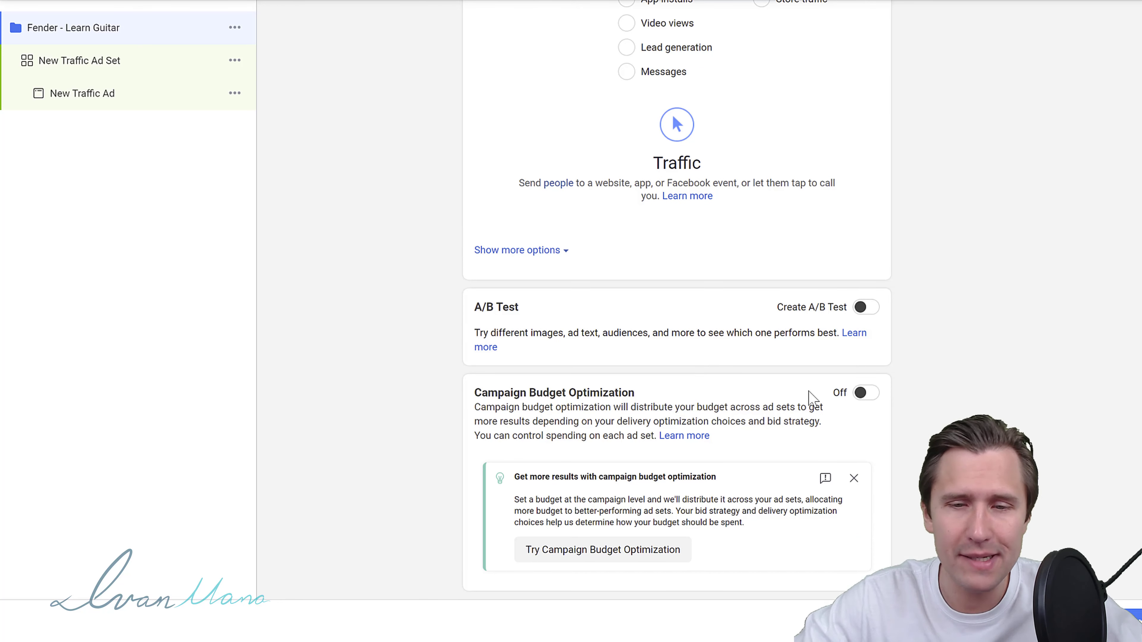
pyautogui.click(872, 394)
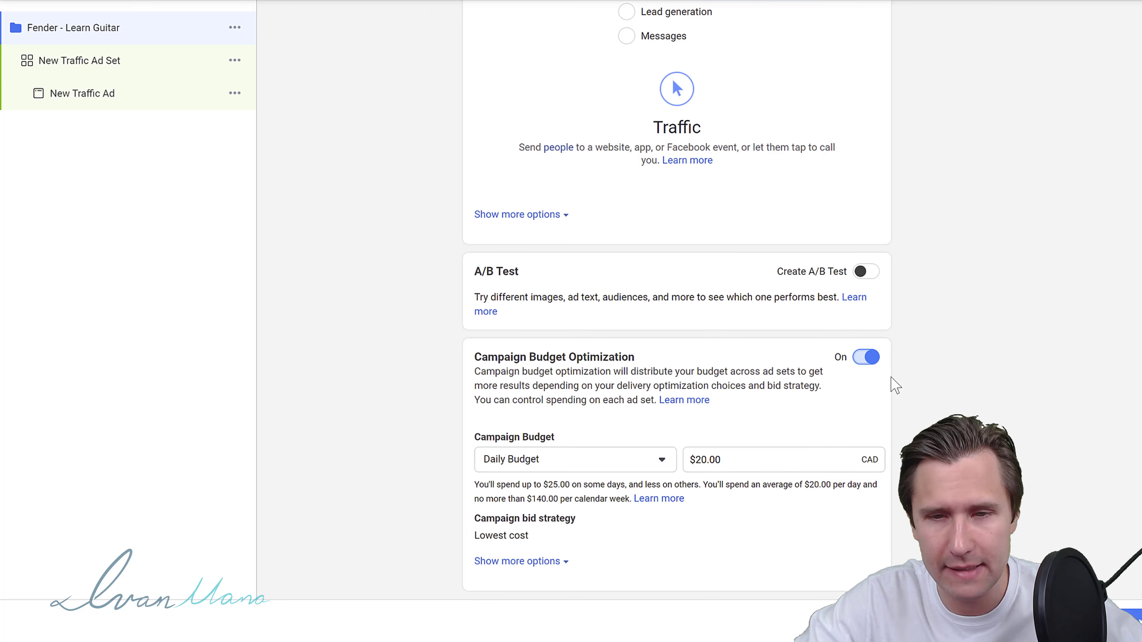
pyautogui.click(866, 360)
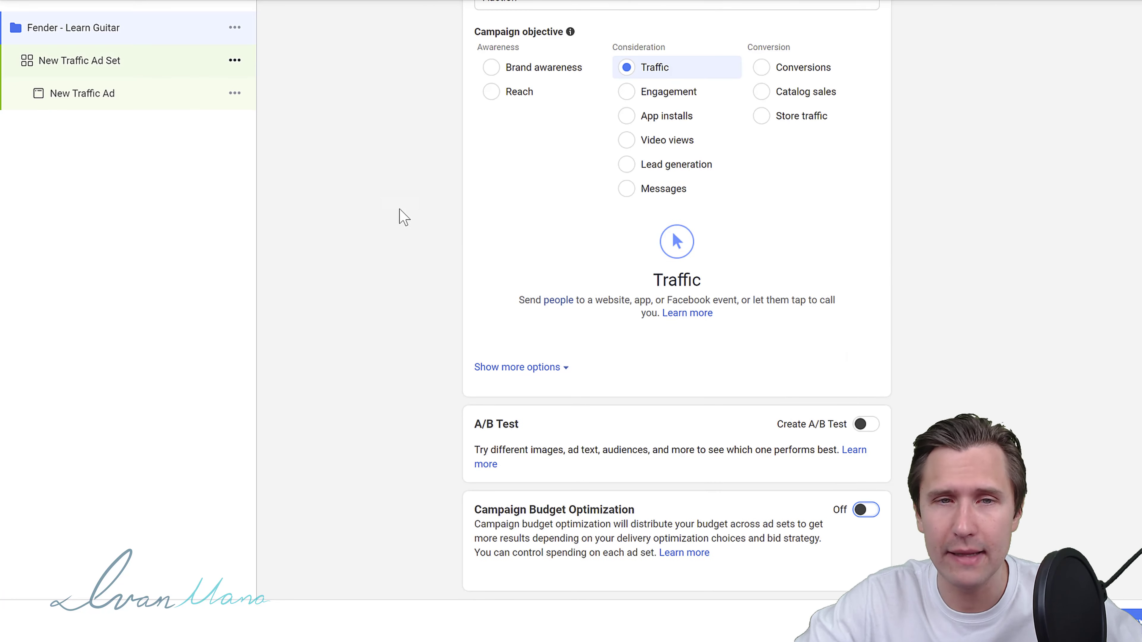
pyautogui.scroll(5, 444, 246)
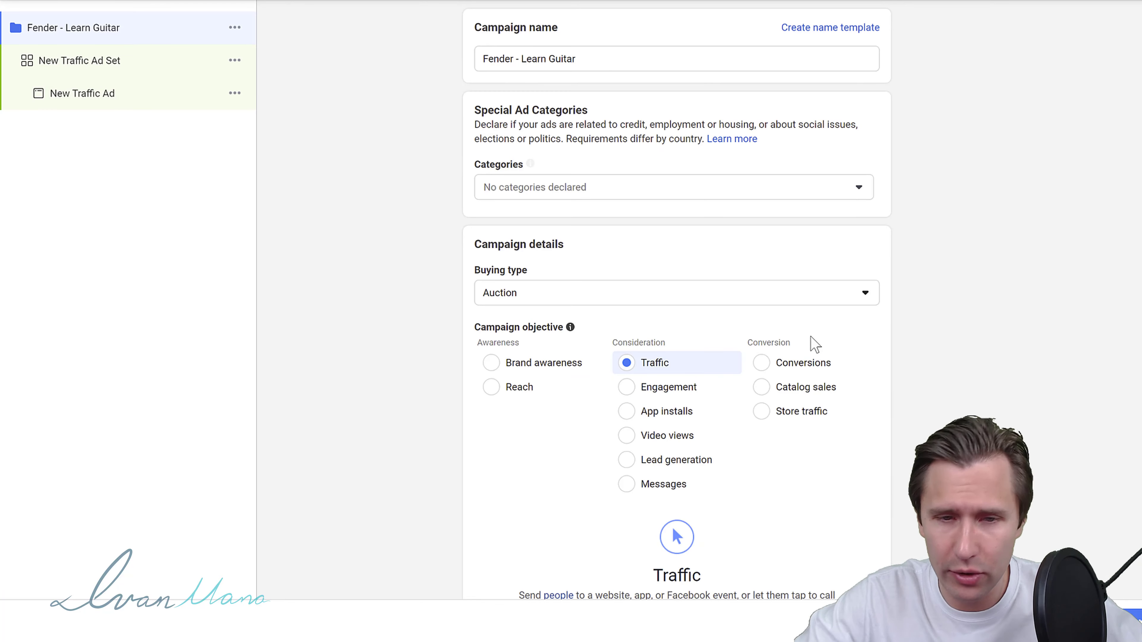
pyautogui.scroll(-5, 815, 344)
# Continue to the campaign's ad set and clear its default name.
pyautogui.click(1062, 624)
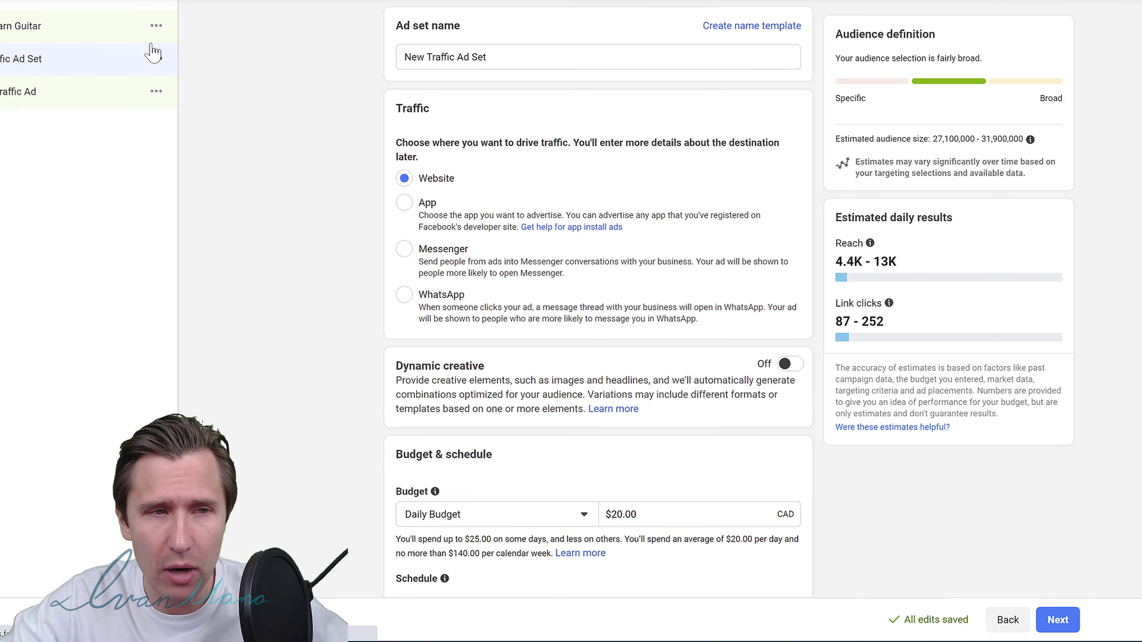
pyautogui.tripleClick(507, 53)
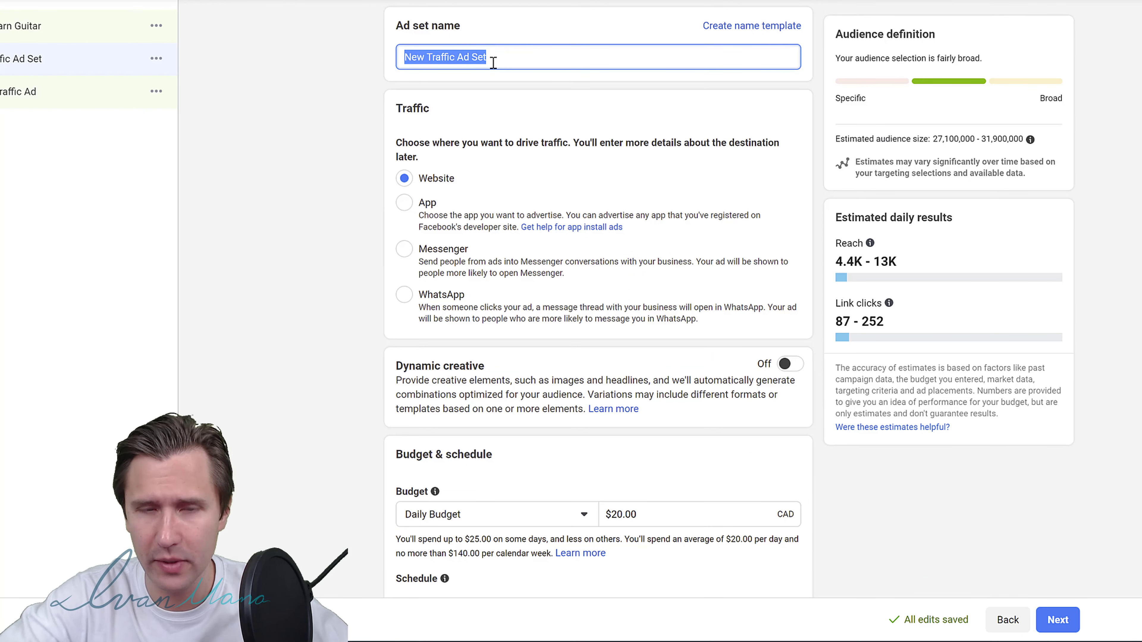
pyautogui.press('BackSpace')
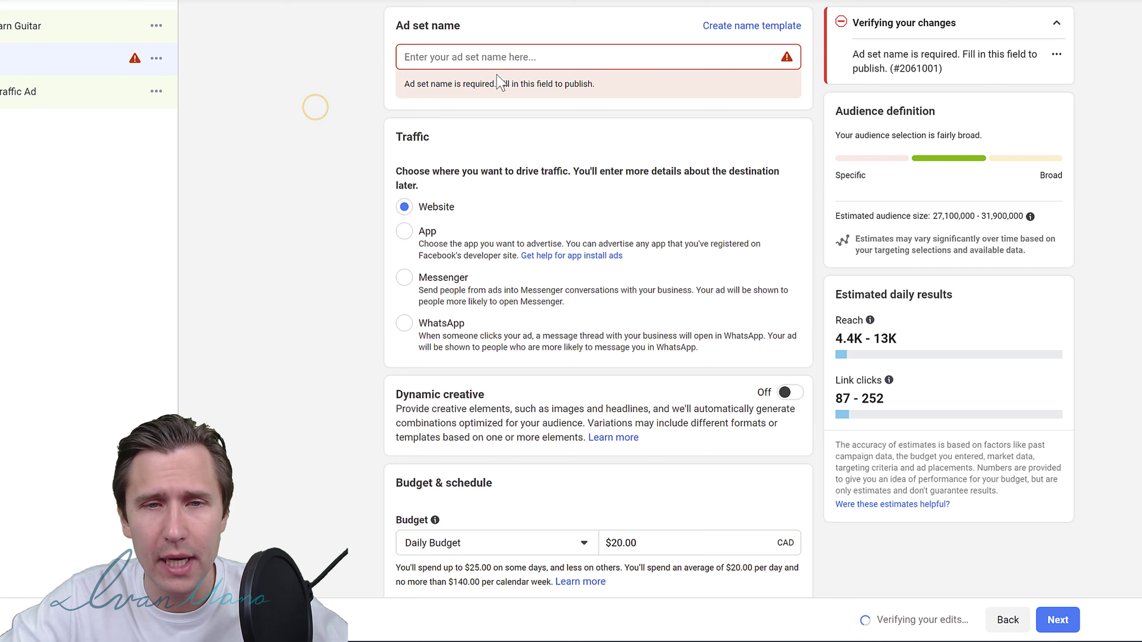
# Set the ad set's daily budget to $10.00 CAD.
pyautogui.scroll(-5, 451, 460)
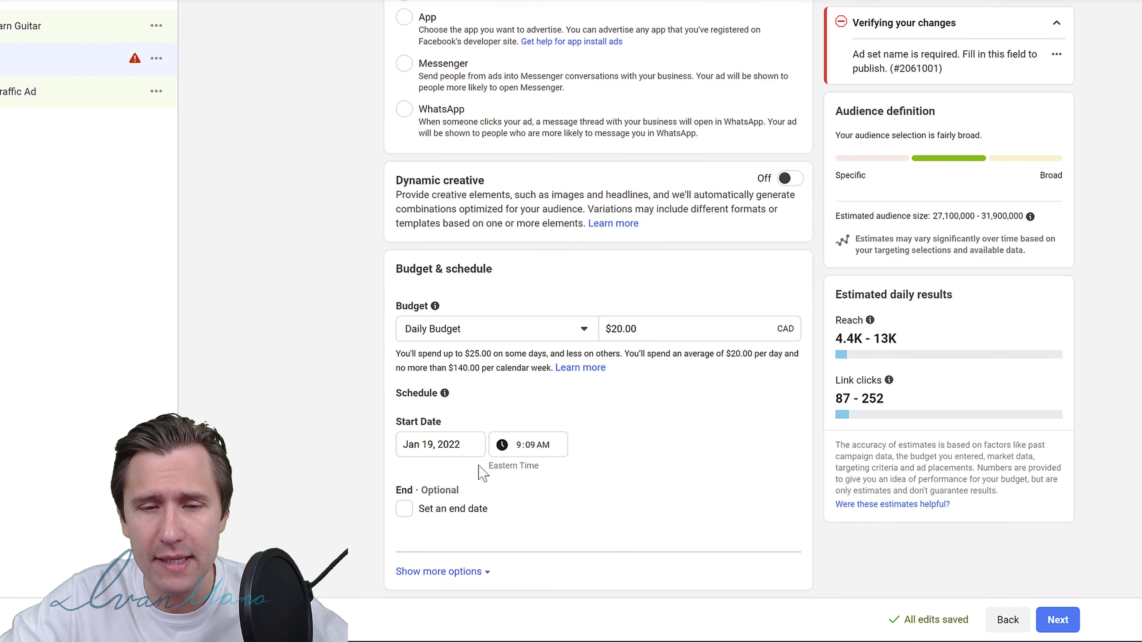
pyautogui.scroll(5, 333, 342)
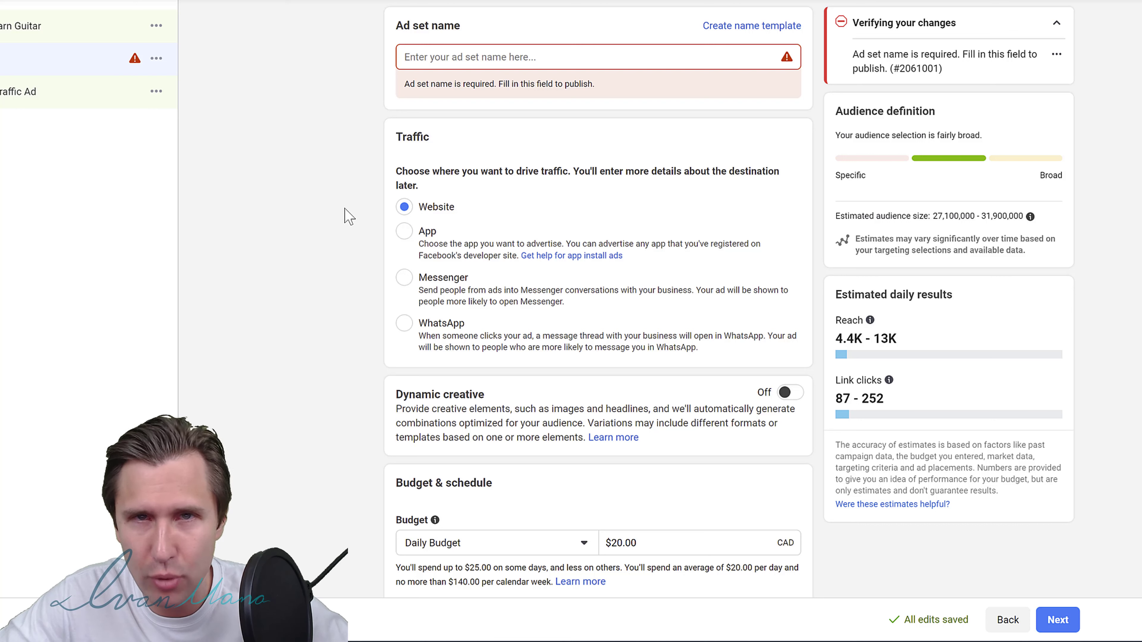
pyautogui.scroll(-3, 321, 222)
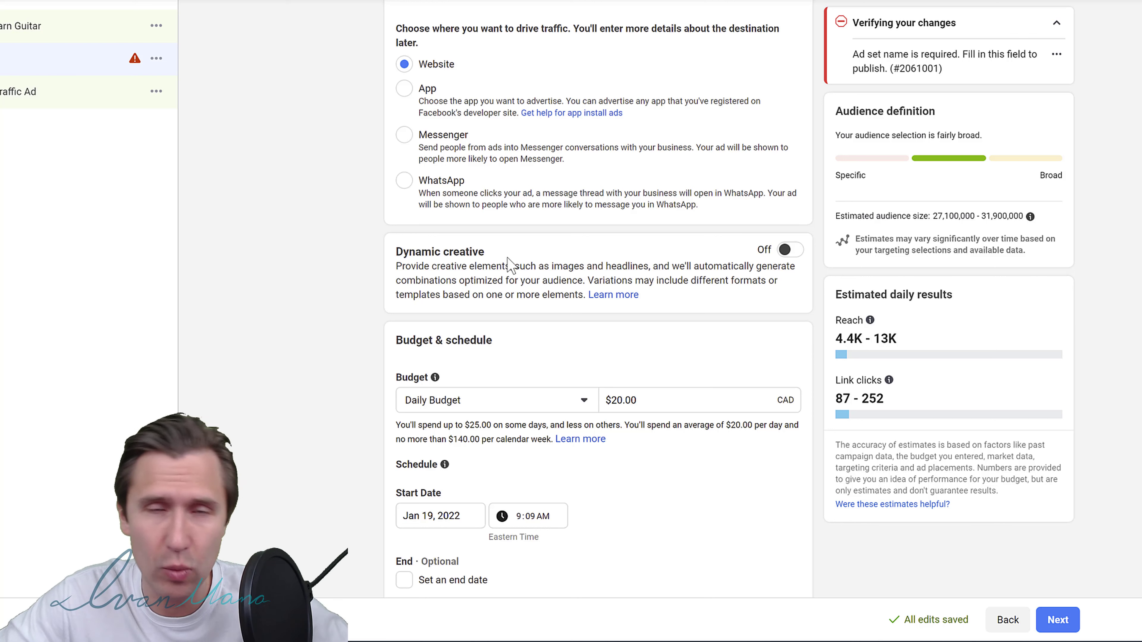
pyautogui.rightClick(739, 272)
pyautogui.press('Escape')
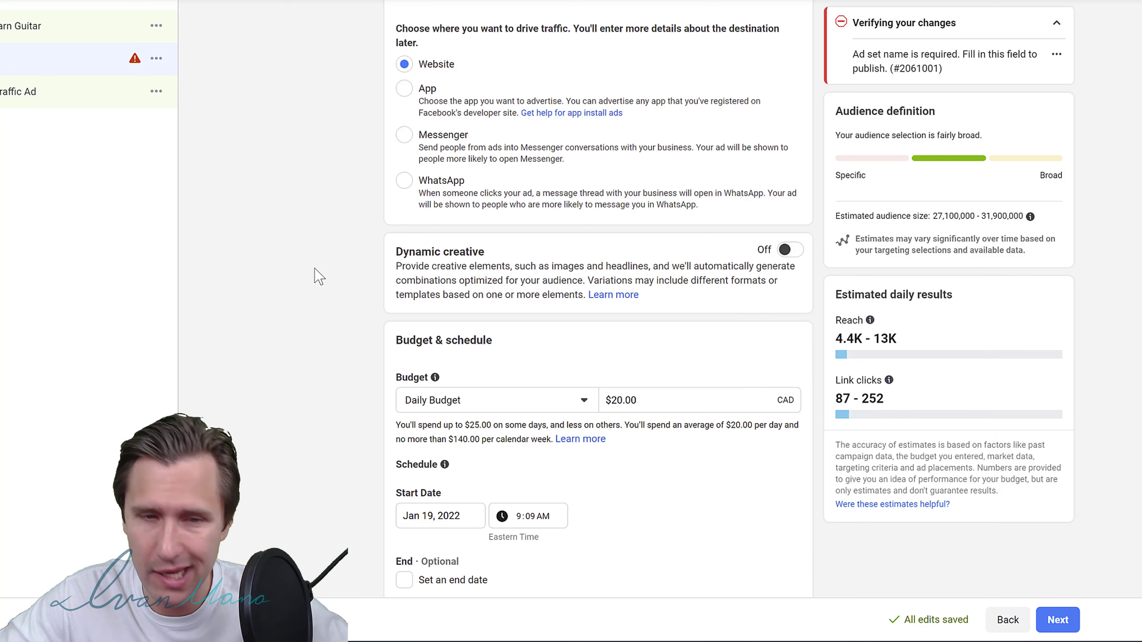
pyautogui.scroll(-3, 318, 276)
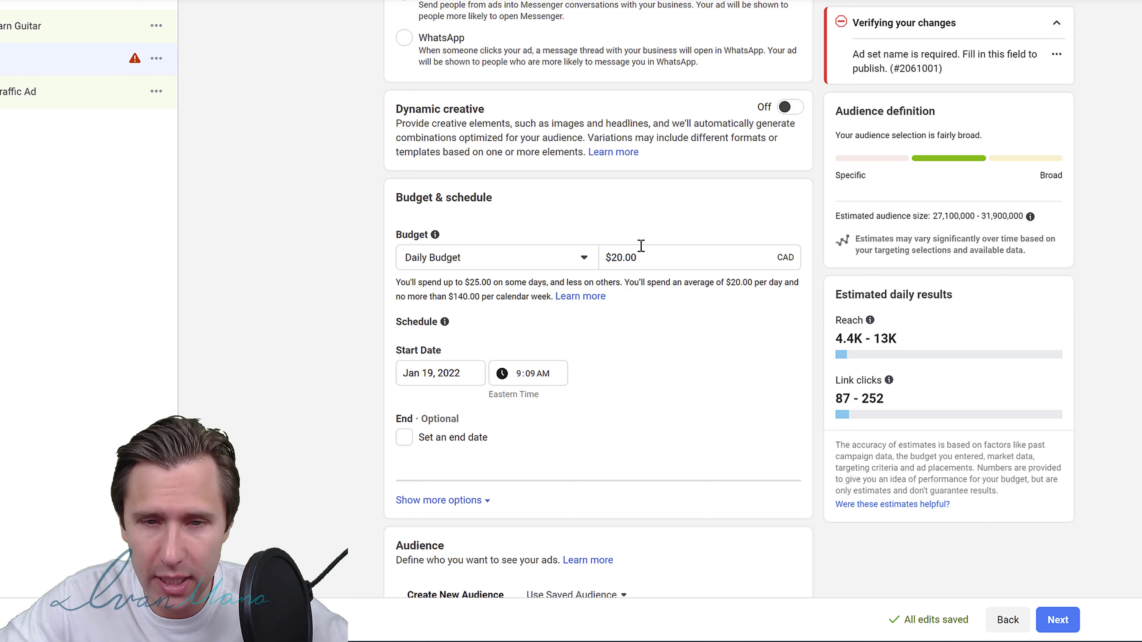
pyautogui.tripleClick(660, 255)
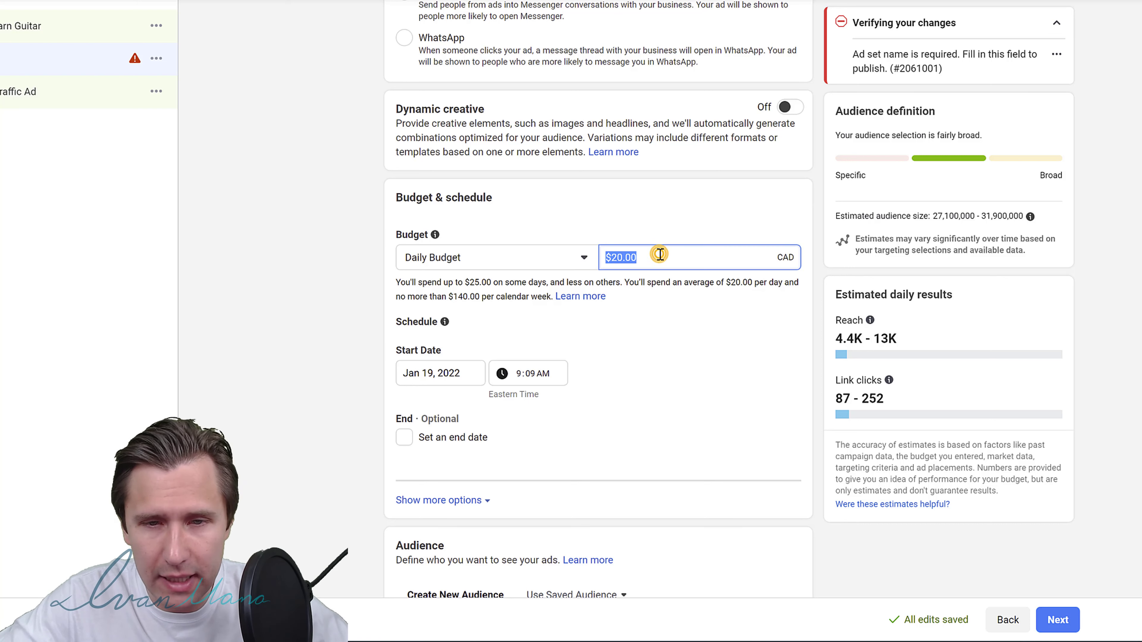
pyautogui.write('10.00')
pyautogui.click(338, 239)
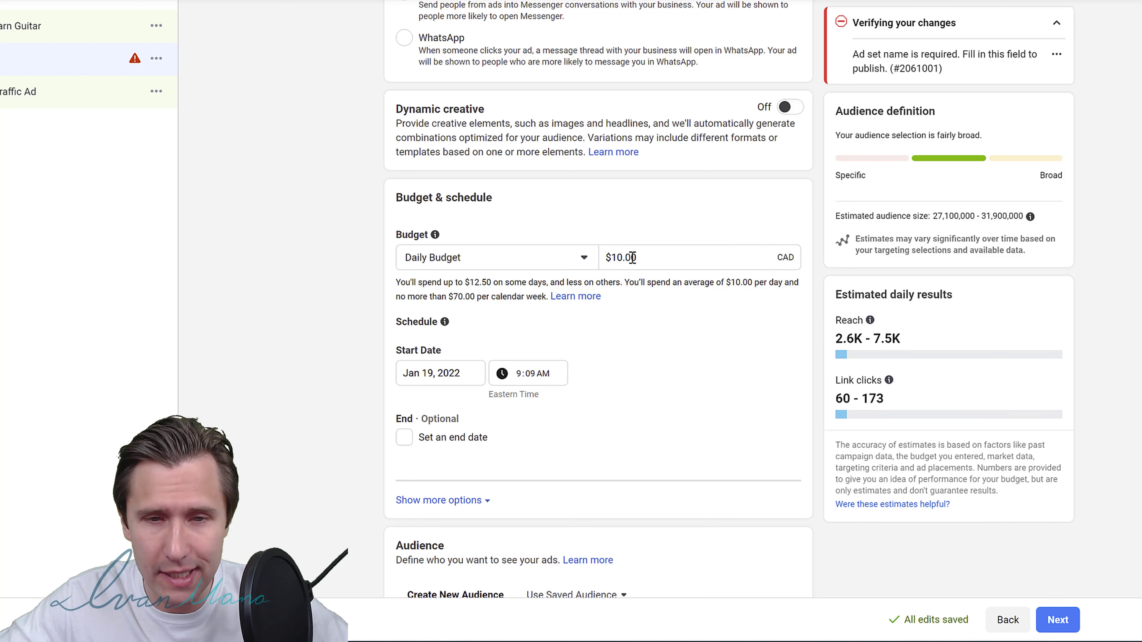
# Read how the daily budget is spent and switch the ad set's budget type to Lifetime Budget.
pyautogui.moveTo(408, 284); pyautogui.dragTo(513, 282)
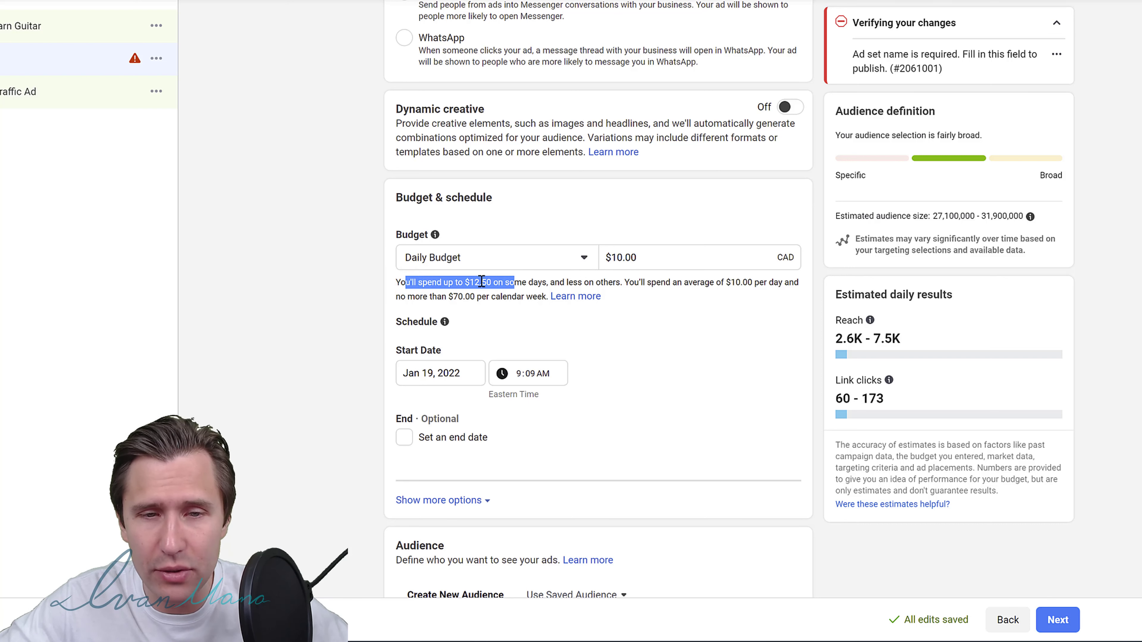
pyautogui.click(561, 276)
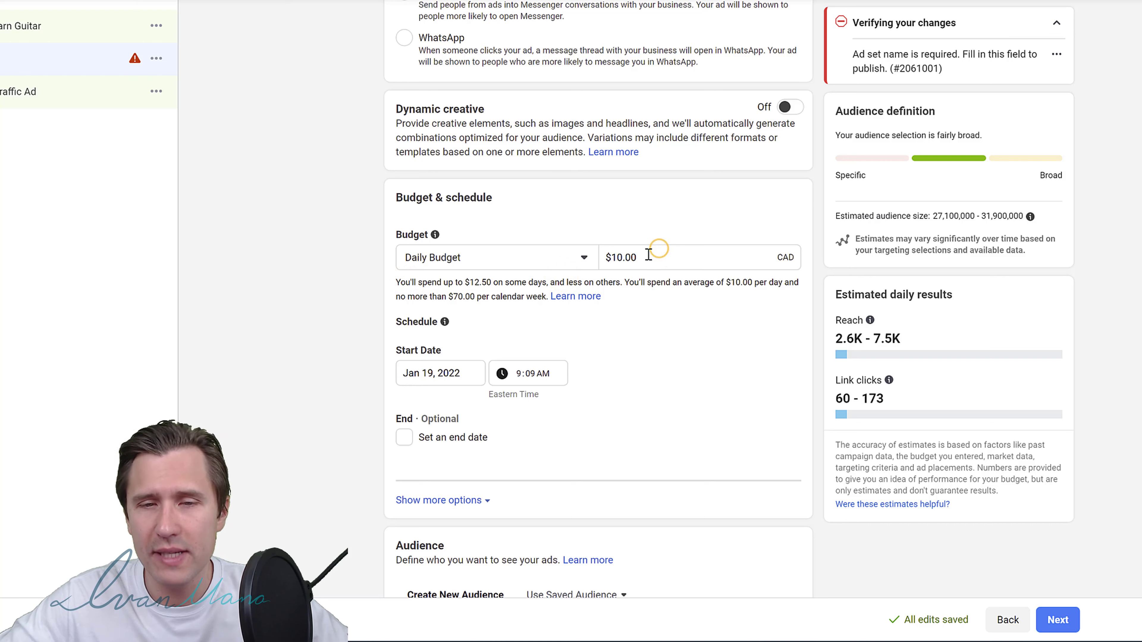
pyautogui.doubleClick(634, 257)
pyautogui.click(627, 217)
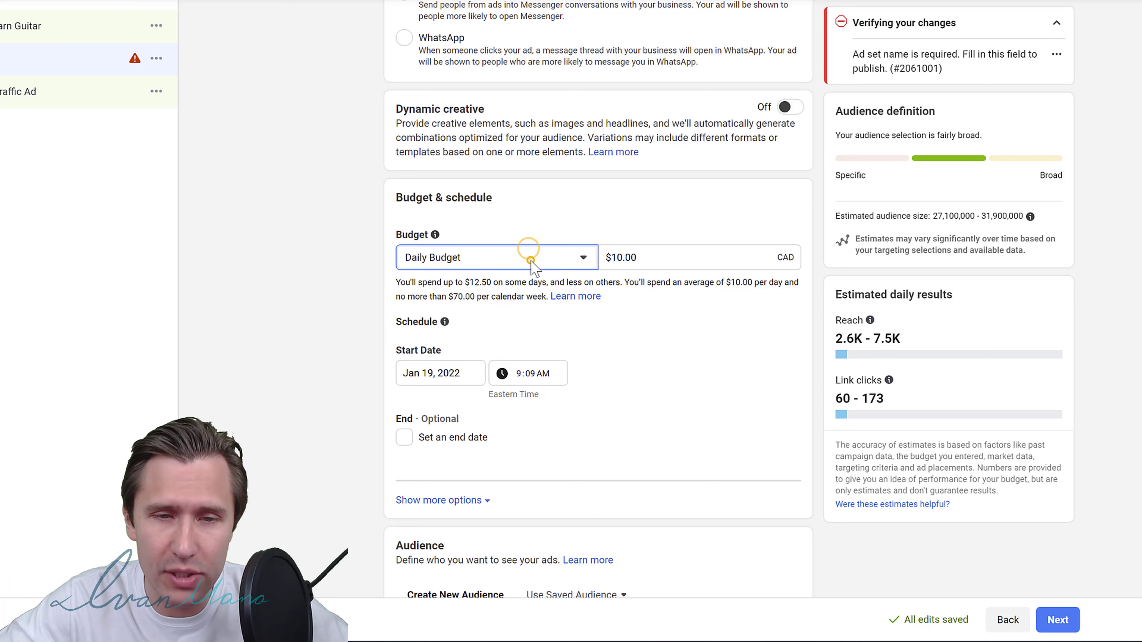
pyautogui.click(521, 257)
pyautogui.click(447, 318)
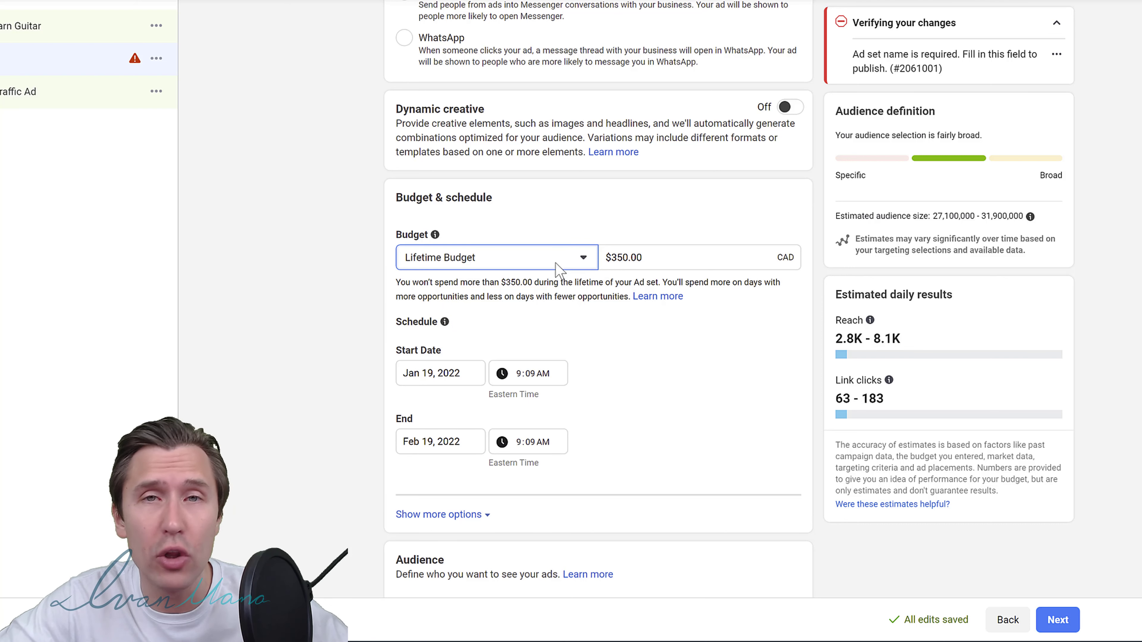
# Switch the ad set's budget type back to Daily Budget and set the amount to $10.00 CAD.
pyautogui.click(524, 259)
pyautogui.click(456, 287)
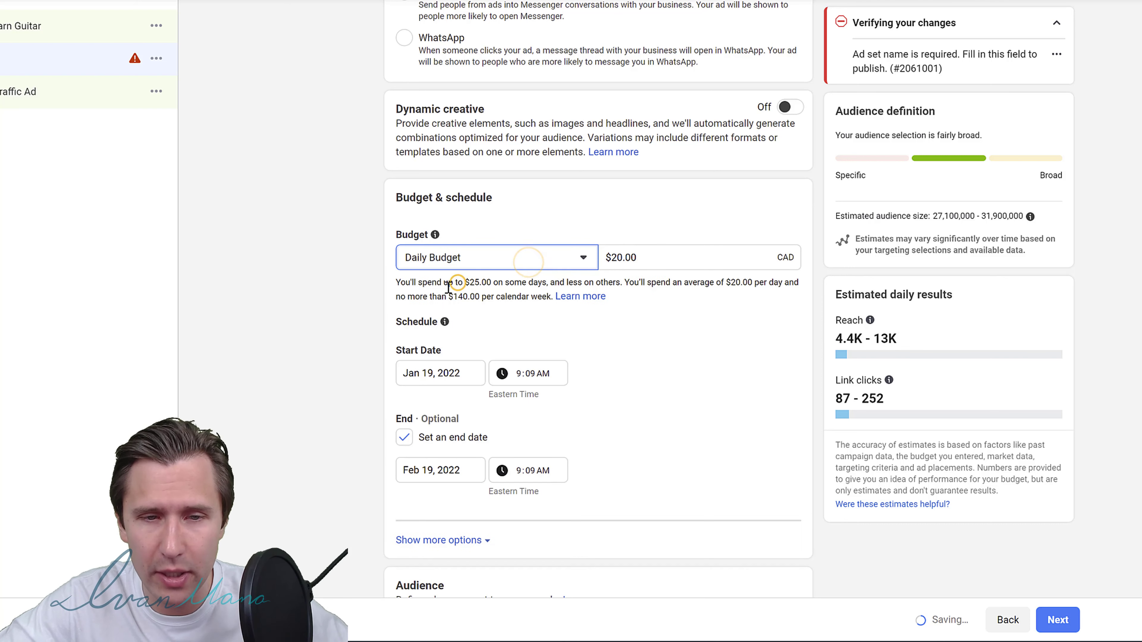
pyautogui.click(645, 257)
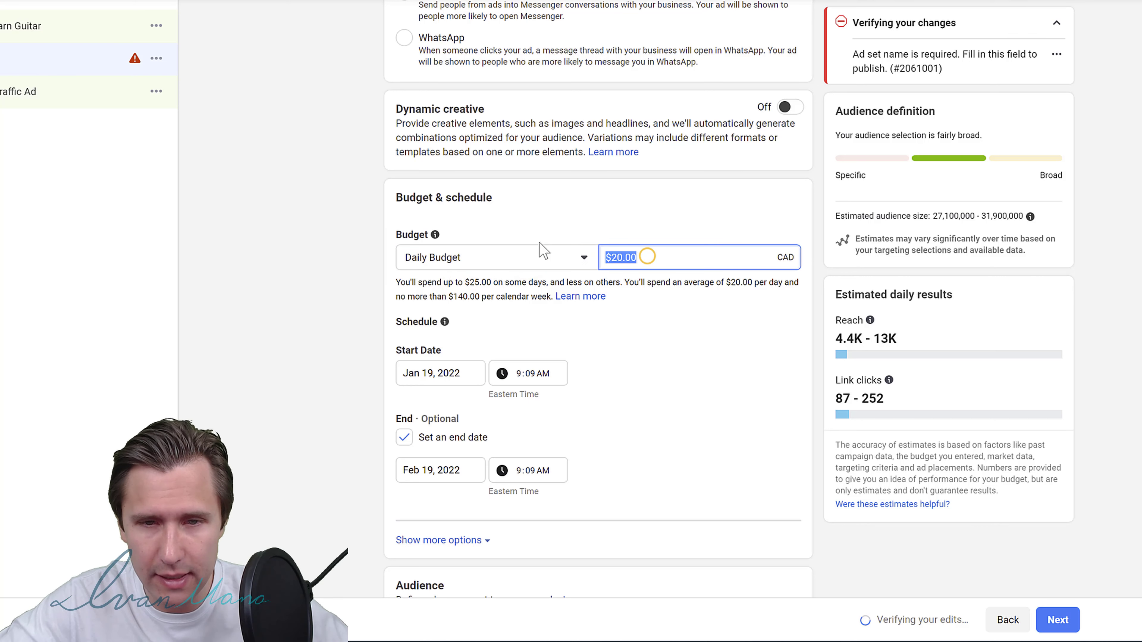
pyautogui.write('10')
pyautogui.click(466, 358)
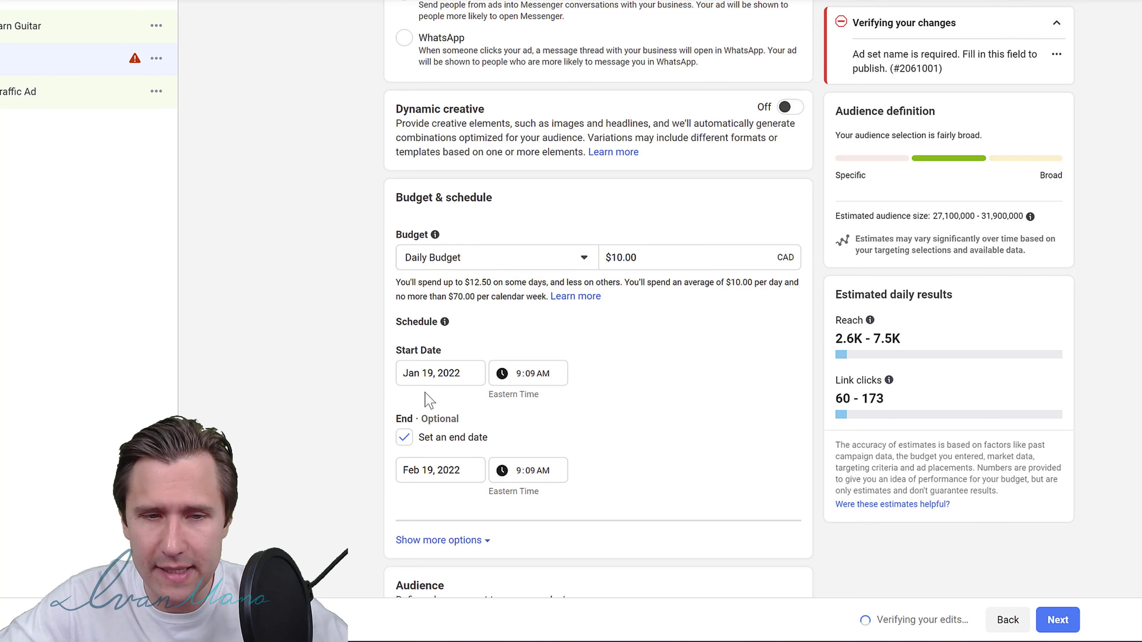
# Remove the optional end date from the ad set's schedule.
pyautogui.click(402, 437)
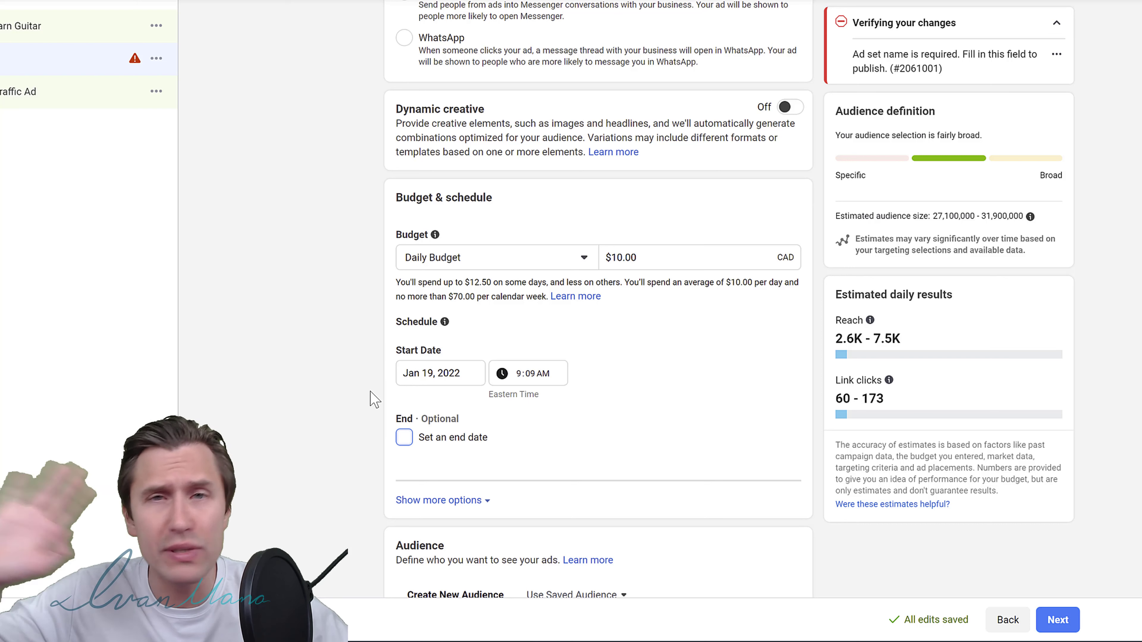
pyautogui.click(404, 438)
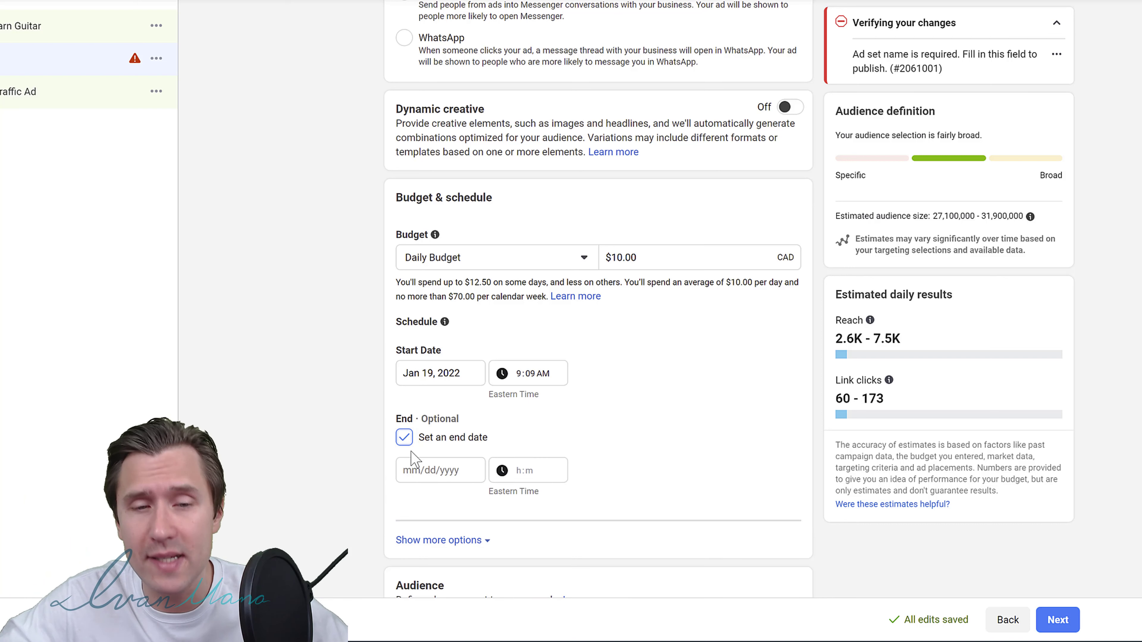
pyautogui.click(404, 437)
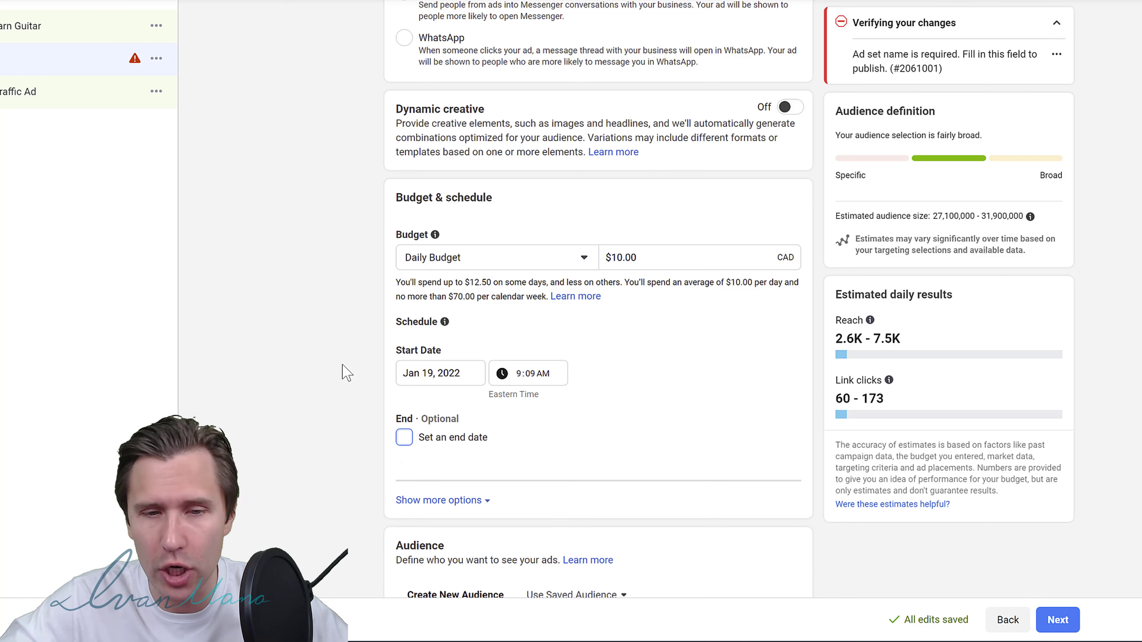
# Show the additional budget and schedule options and read the ad scheduling setting.
pyautogui.scroll(-3, 344, 432)
pyautogui.click(443, 357)
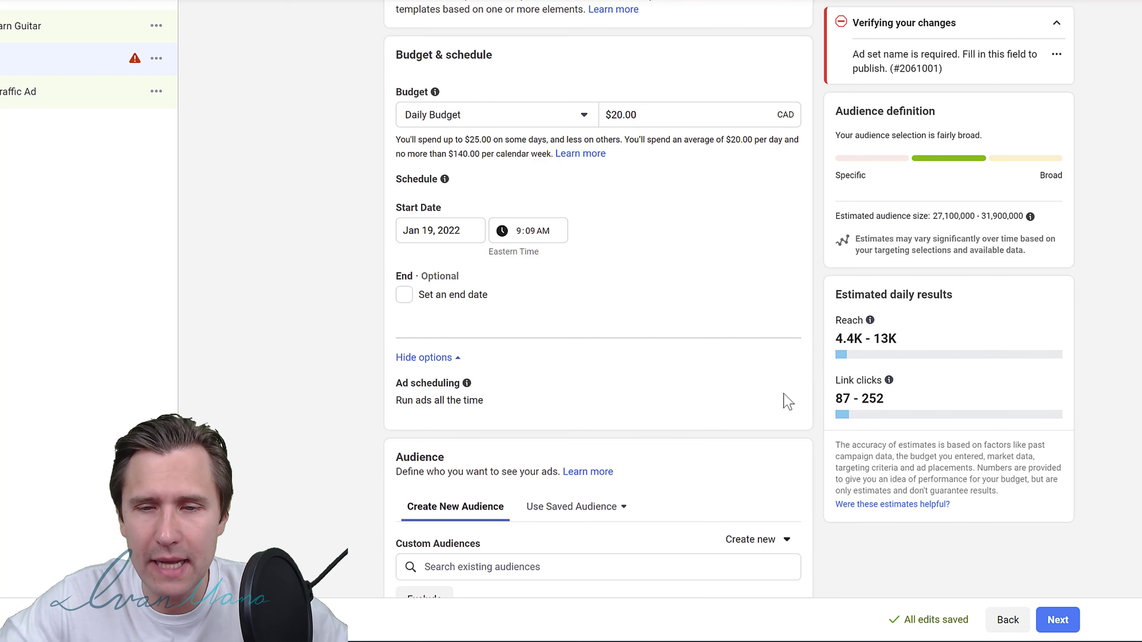
pyautogui.moveTo(780, 385)
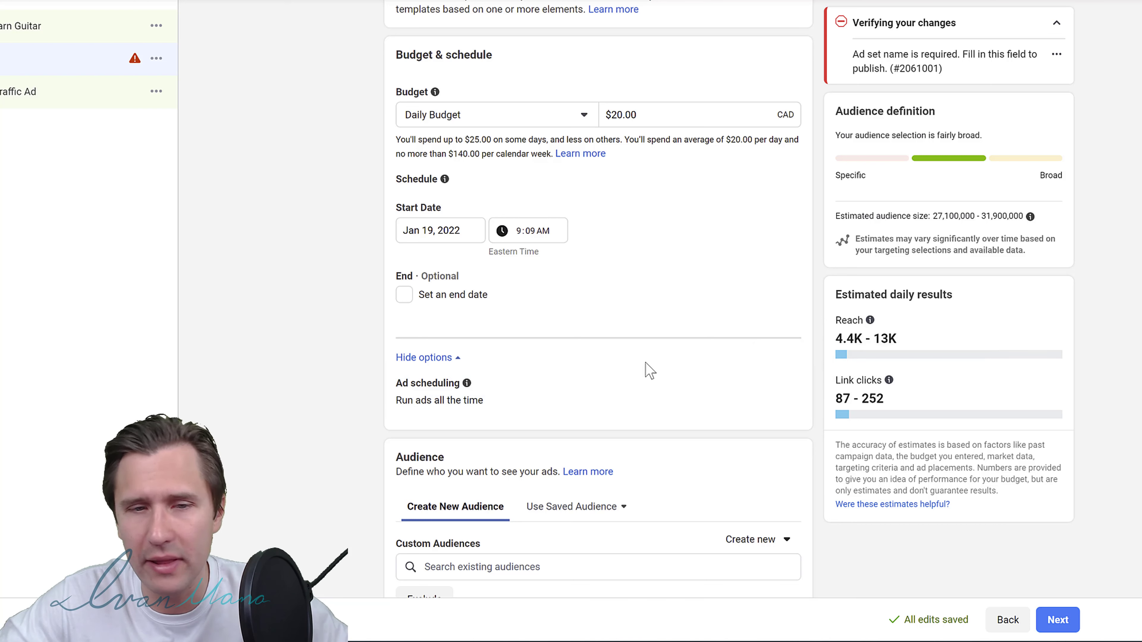
# Review the ad set's audience settings and browse the existing custom and lookalike audiences without choosing one.
pyautogui.scroll(-5, 346, 377)
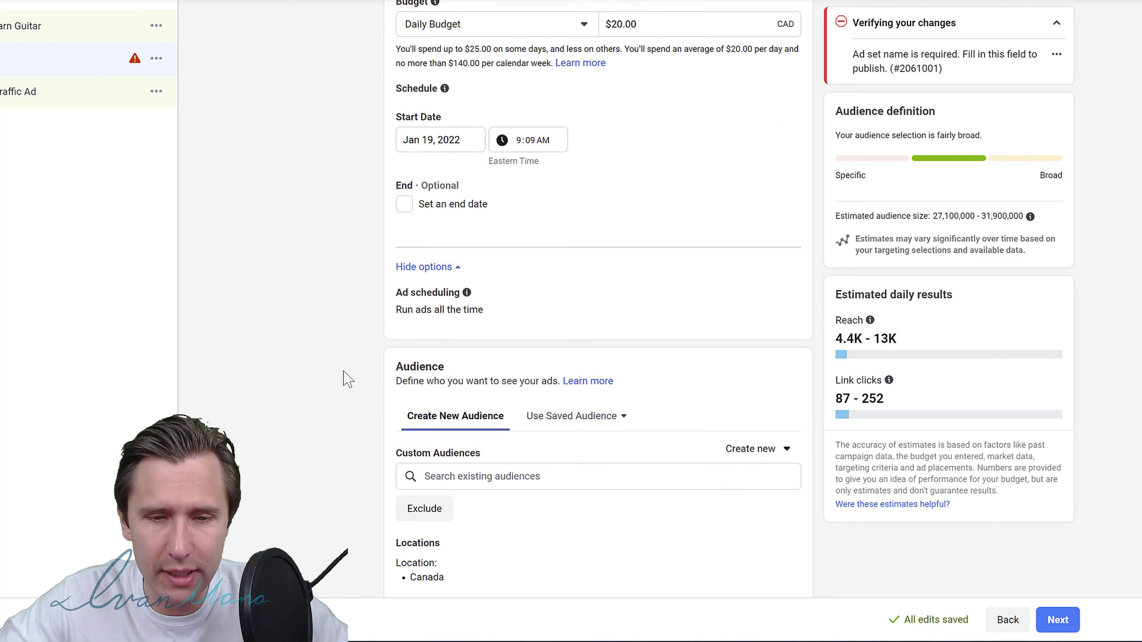
pyautogui.scroll(-4, 351, 340)
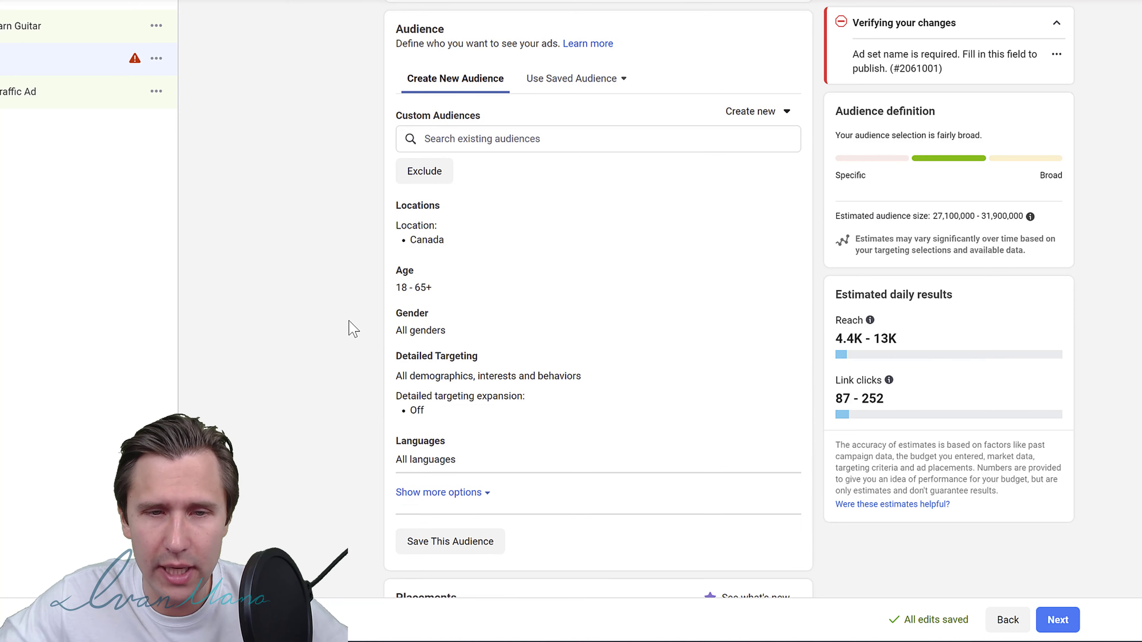
pyautogui.scroll(2, 349, 327)
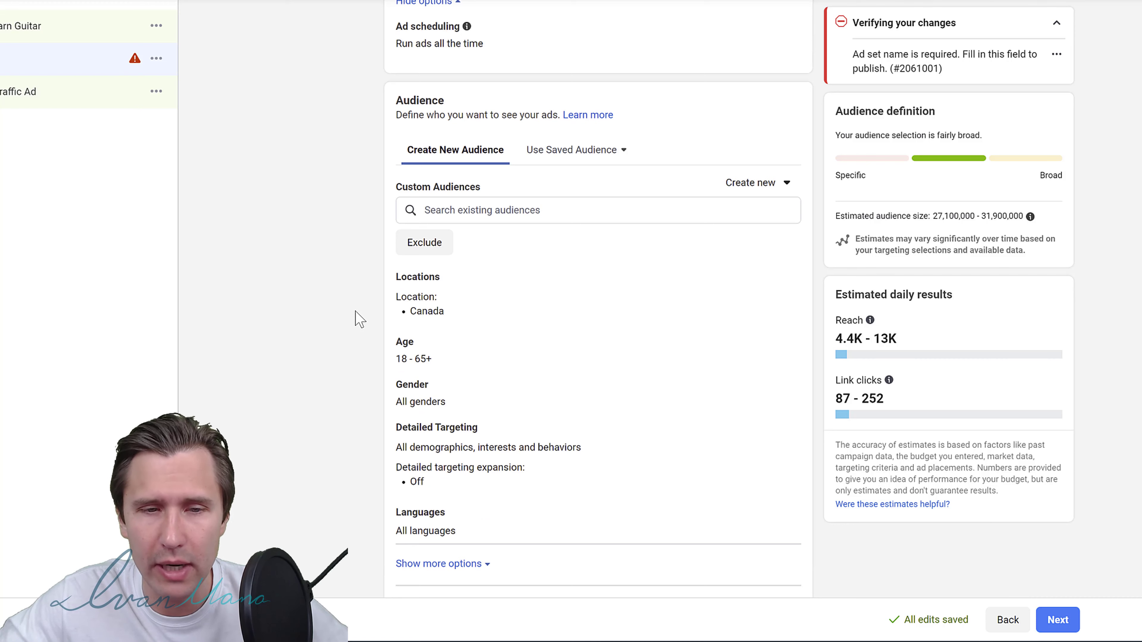
pyautogui.scroll(-2, 356, 318)
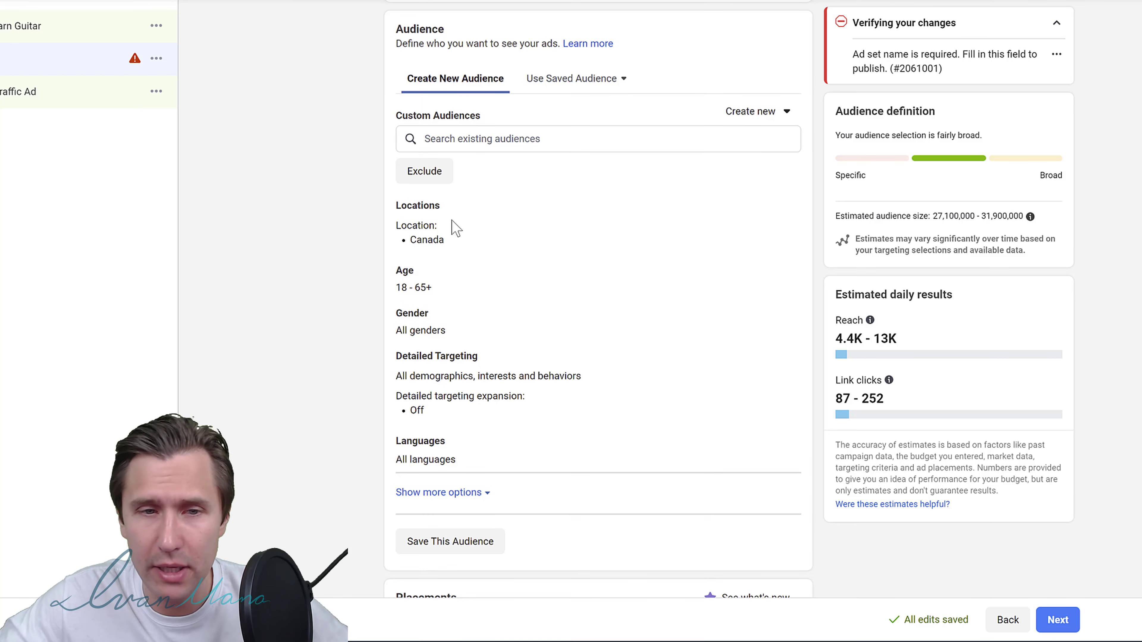
pyautogui.click(470, 141)
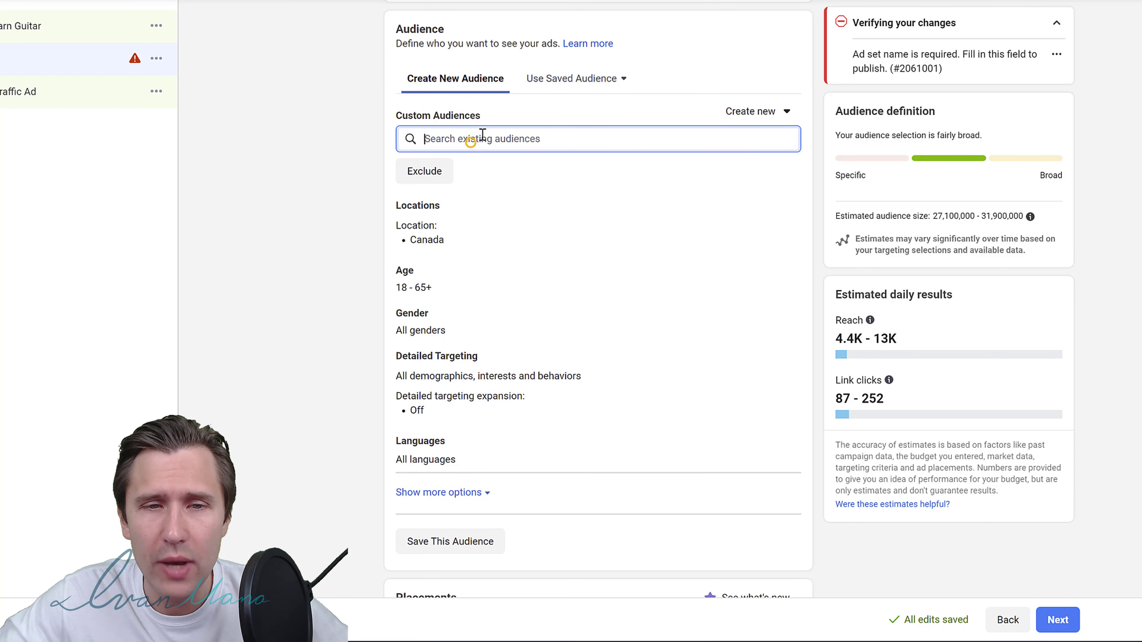
pyautogui.scroll(2, 487, 219)
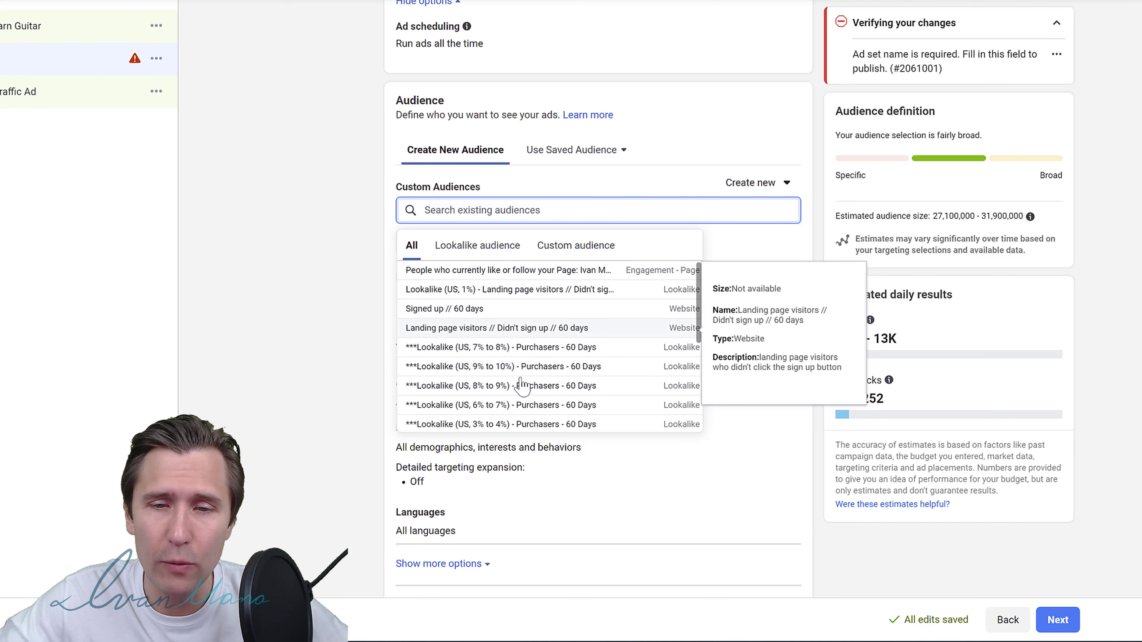
pyautogui.scroll(-3, 495, 364)
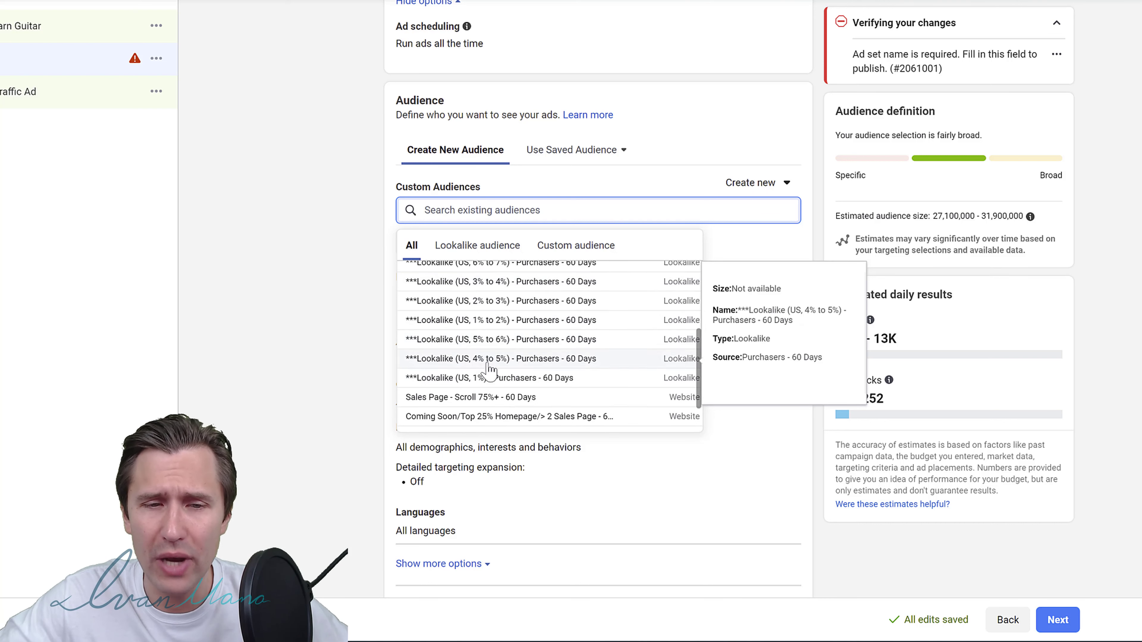
pyautogui.scroll(-2, 490, 368)
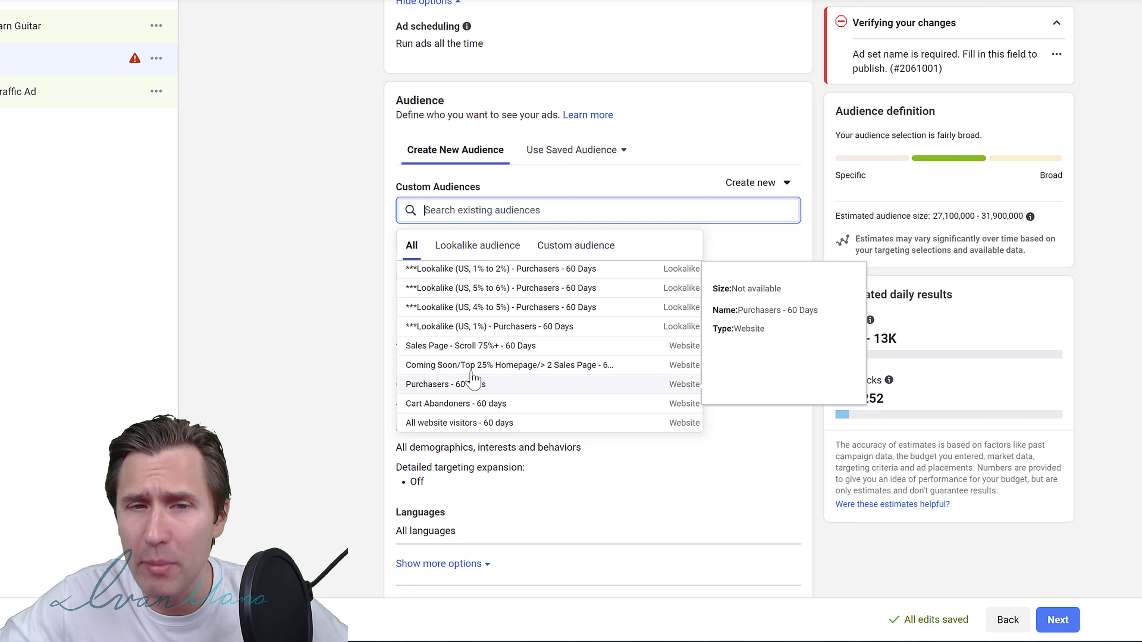
pyautogui.scroll(5, 473, 380)
pyautogui.click(325, 270)
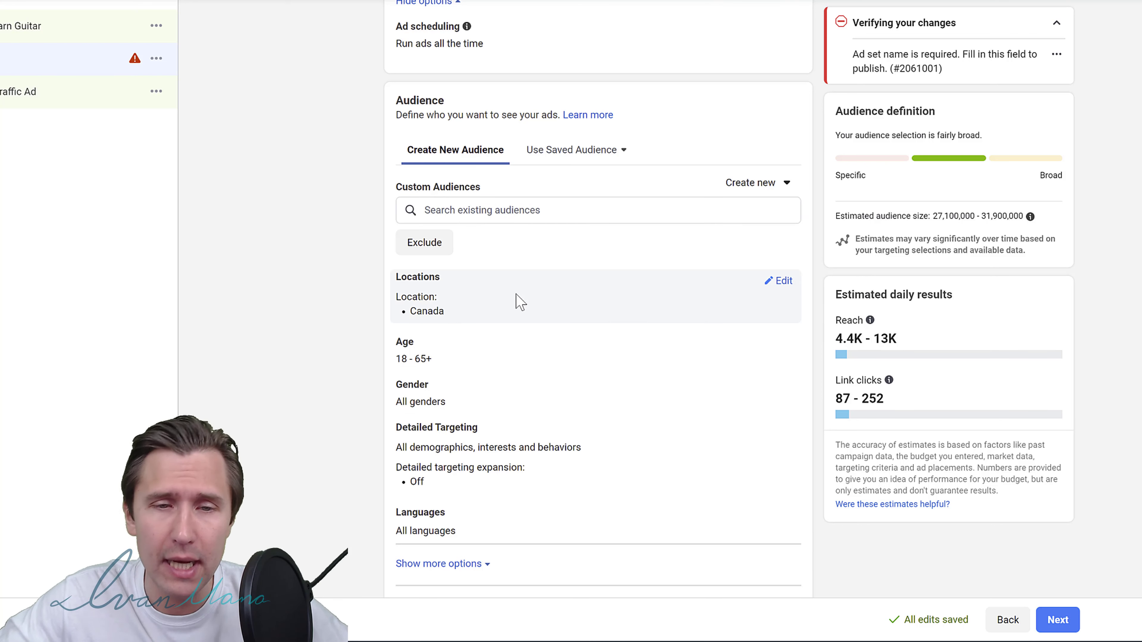
# Open the audience's locations for editing and review the choices for people living in, recently in or traveling in a location.
pyautogui.click(782, 292)
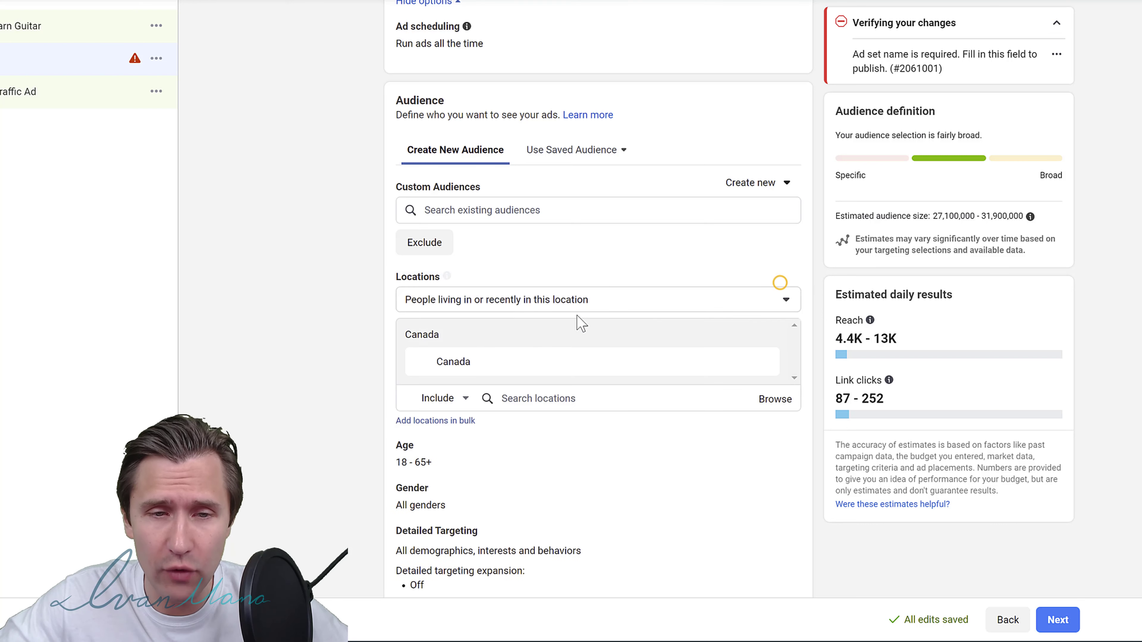
pyautogui.click(484, 298)
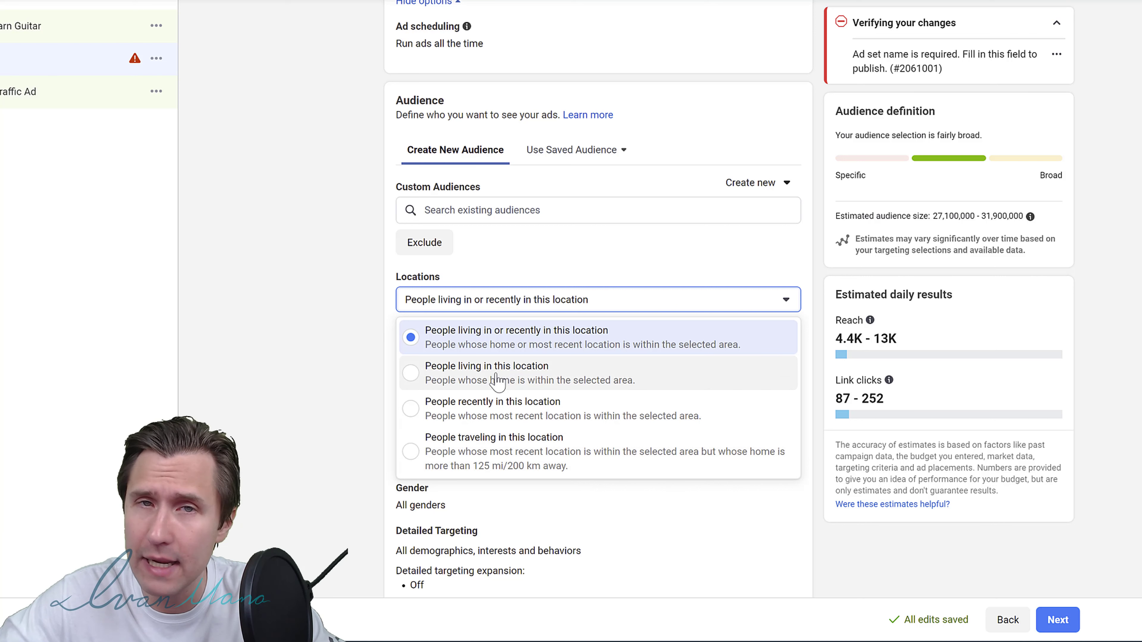
pyautogui.click(378, 311)
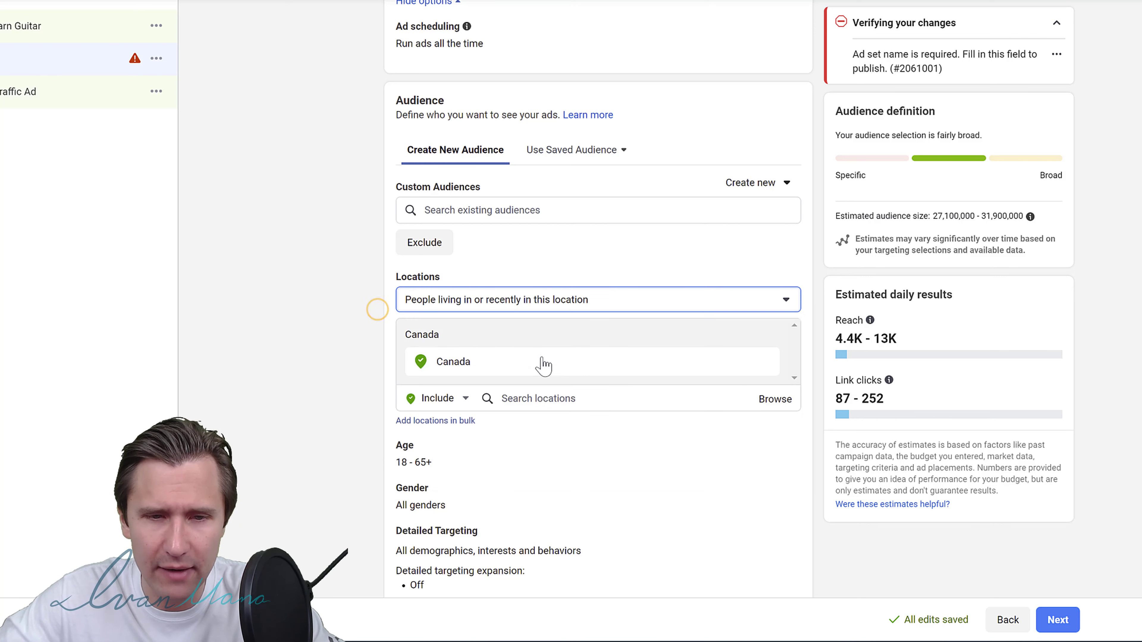
# Add the countries United States and Australia to the audience's included locations.
pyautogui.click(544, 398)
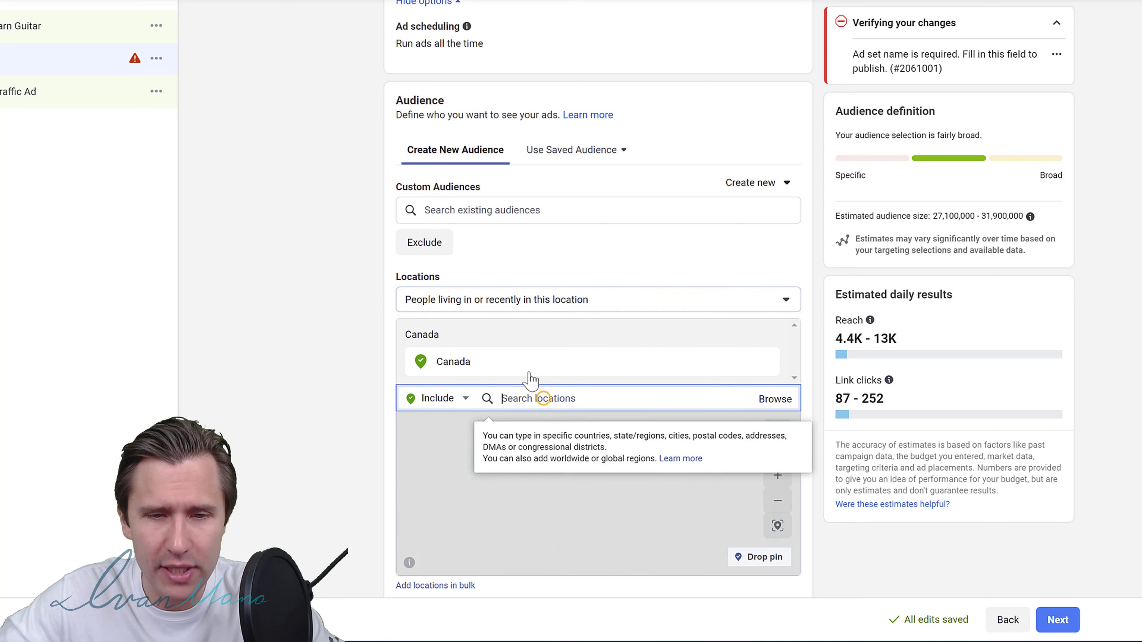
pyautogui.scroll(-3, 273, 331)
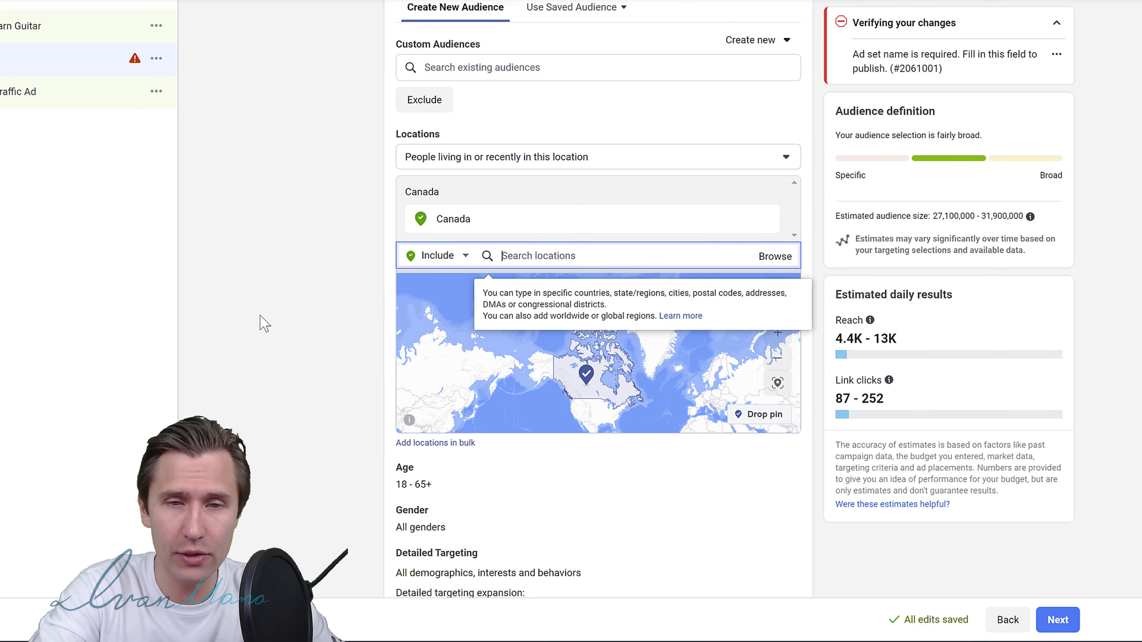
pyautogui.write('united states')
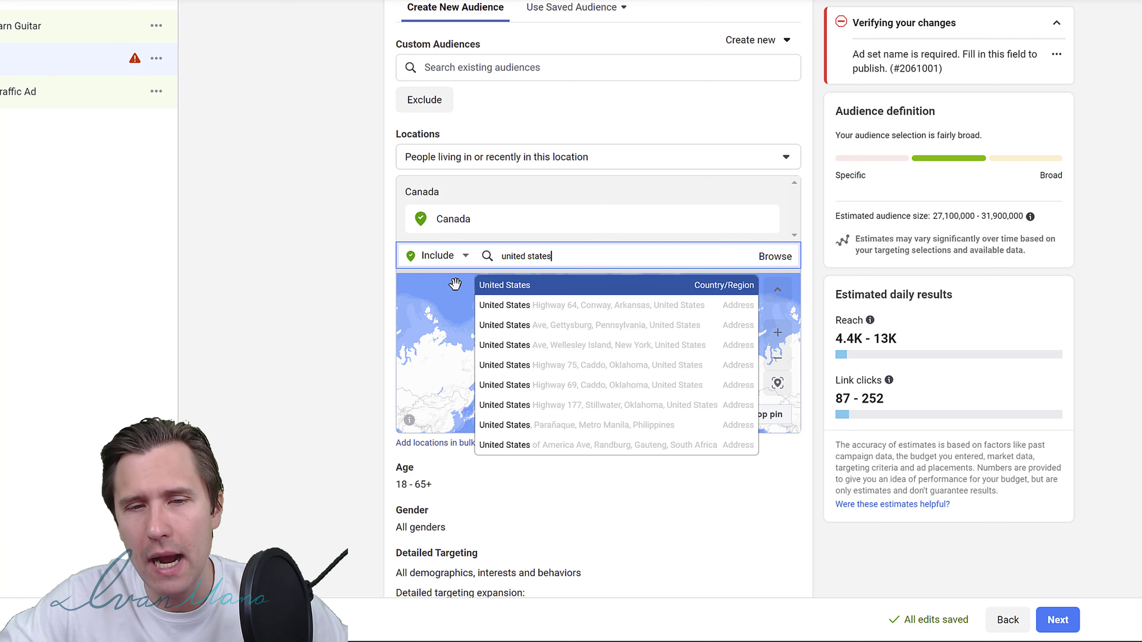
pyautogui.click(498, 285)
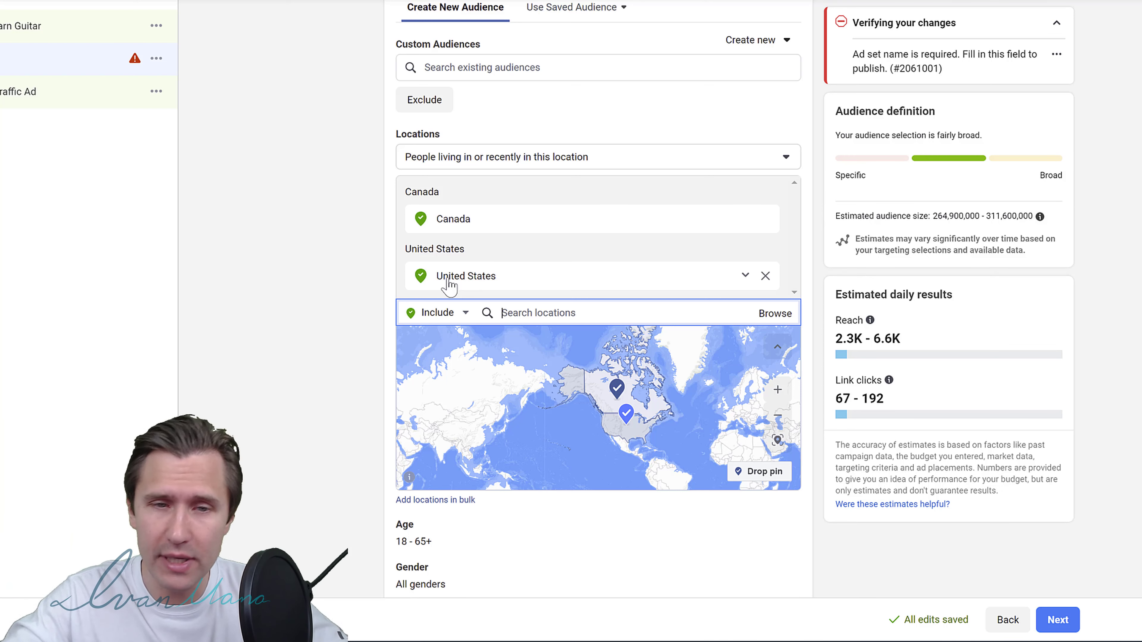
pyautogui.write('australia')
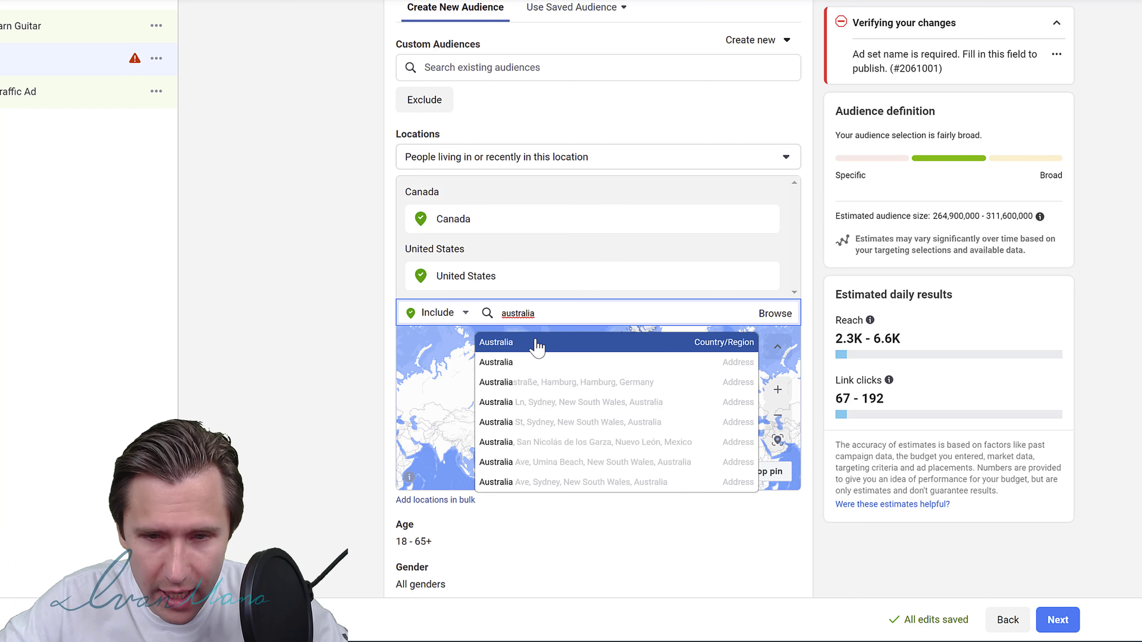
pyautogui.click(535, 340)
# Search the audience locations for "worldwide" and clear the search without adding a location.
pyautogui.scroll(-2, 555, 214)
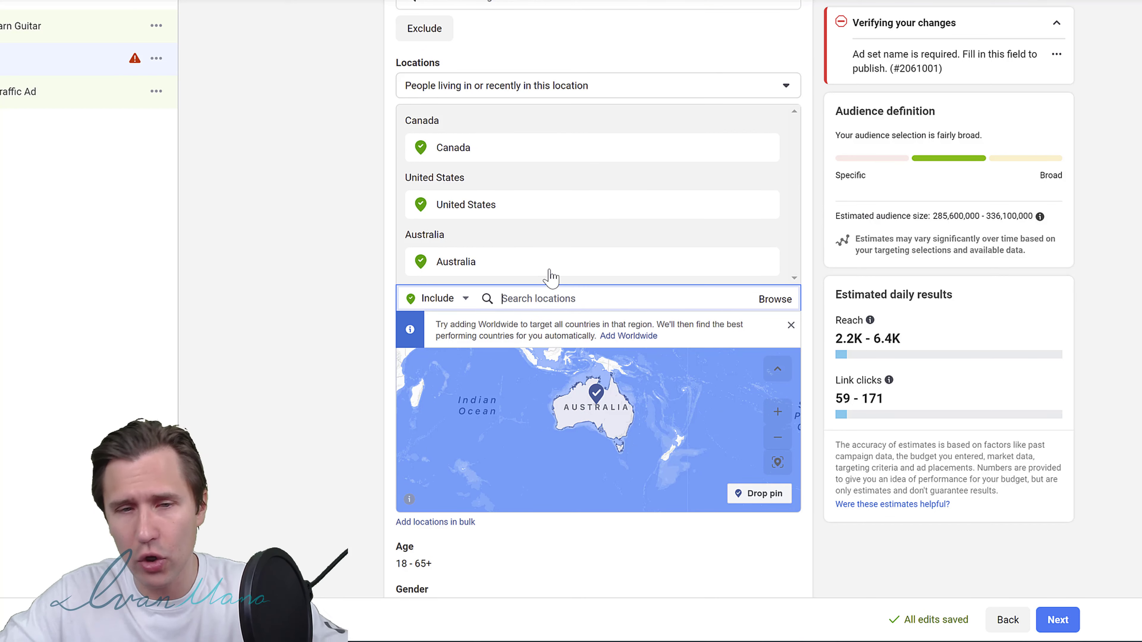
pyautogui.write('worldwide')
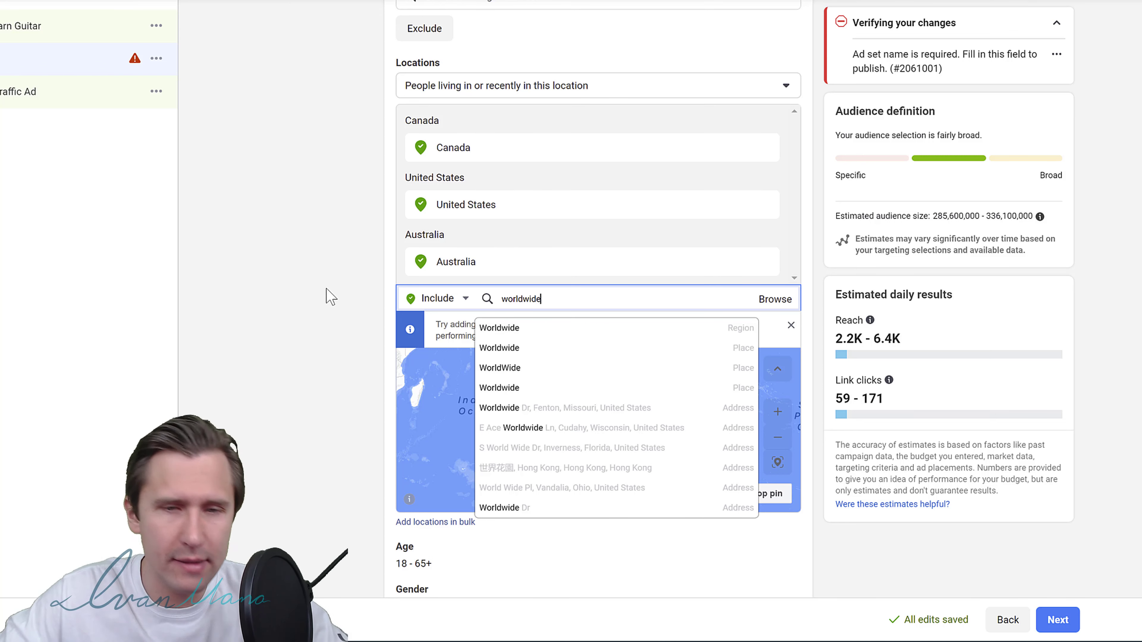
pyautogui.click(310, 307)
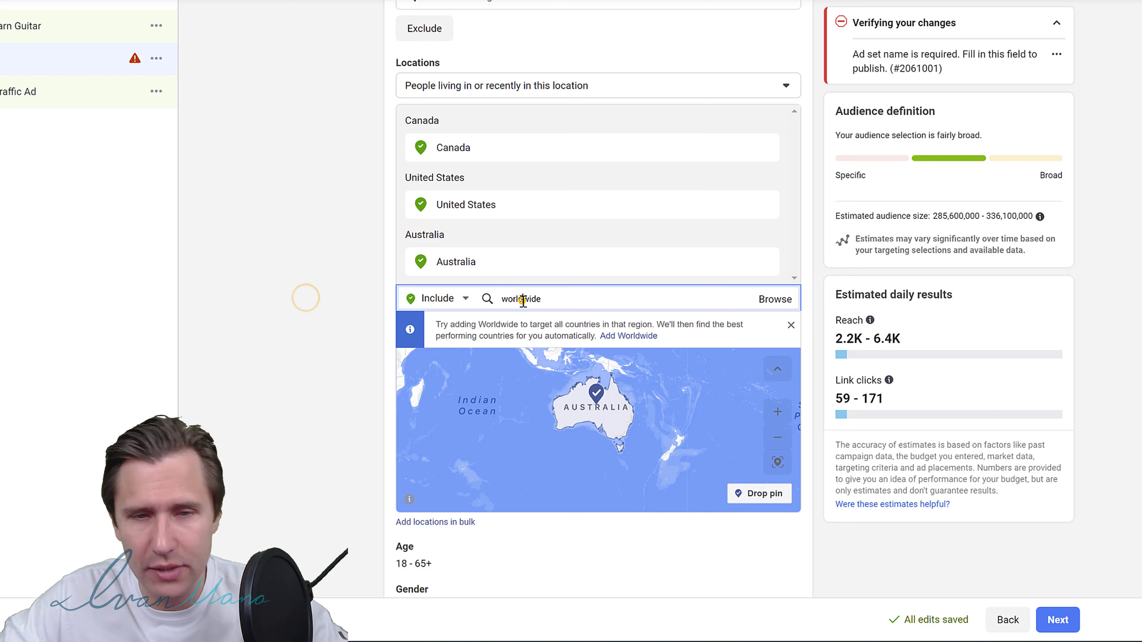
pyautogui.doubleClick(522, 298)
pyautogui.press('BackSpace')
pyautogui.click(327, 290)
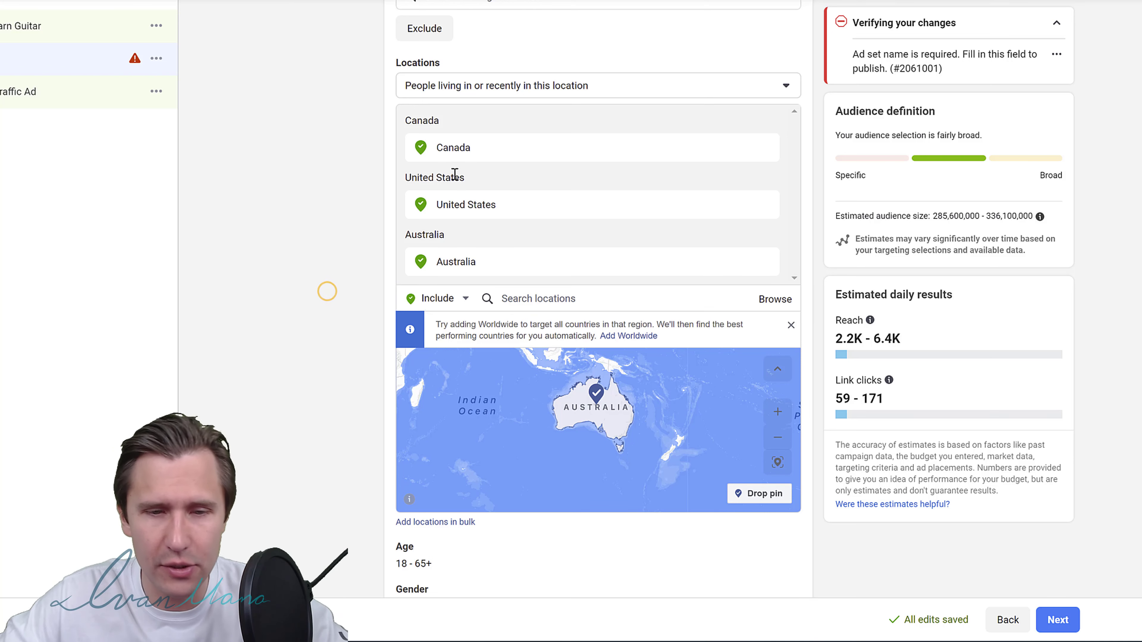
# Open the audience's age range for editing and review the minimum and maximum age choices without changing them.
pyautogui.scroll(-2, 288, 337)
pyautogui.scroll(-2, 289, 337)
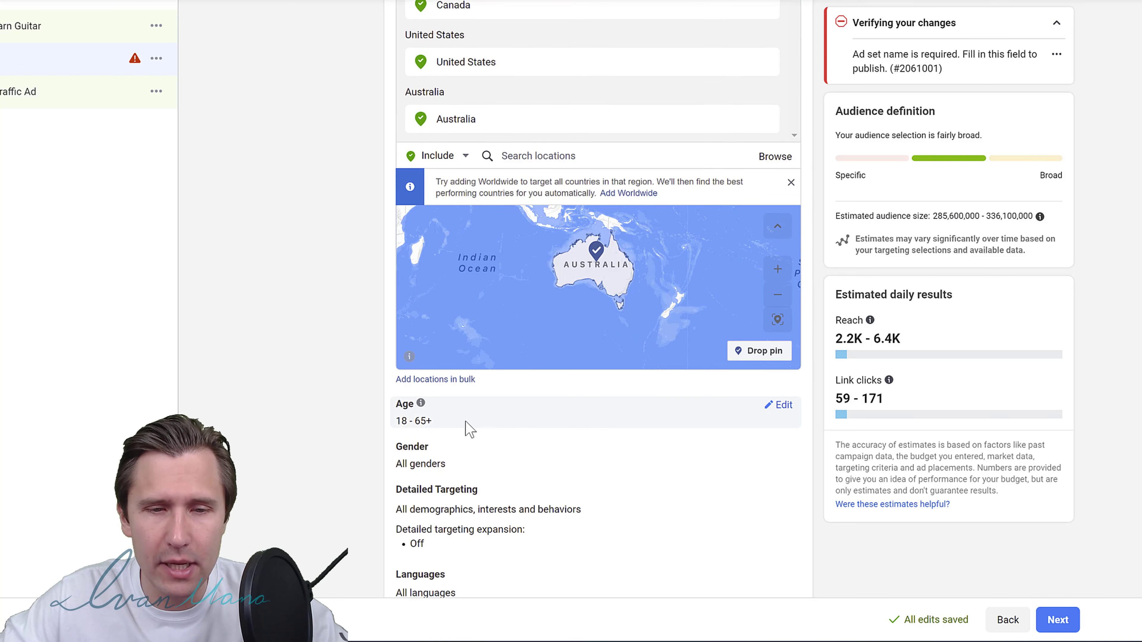
pyautogui.click(784, 404)
pyautogui.click(429, 427)
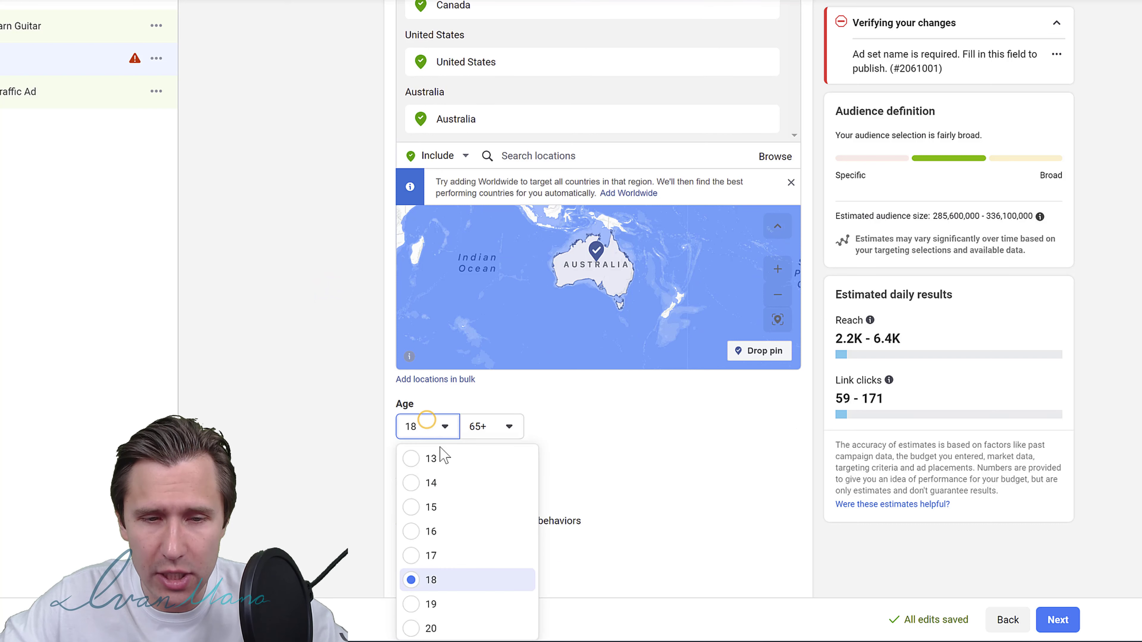
pyautogui.click(318, 404)
pyautogui.scroll(-2, 346, 426)
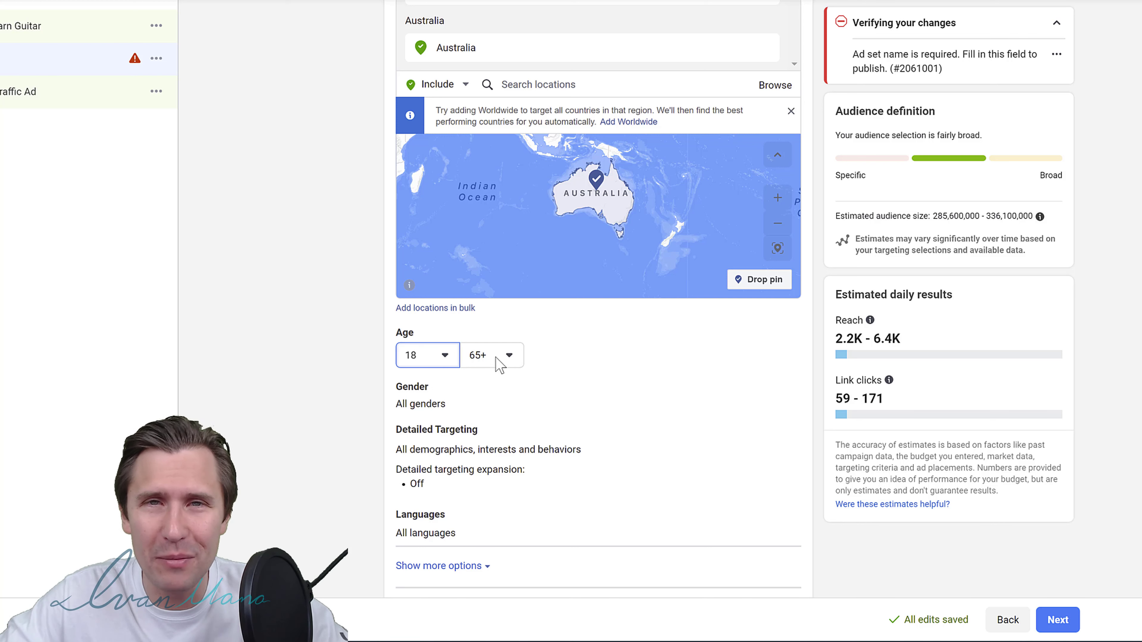
pyautogui.click(437, 359)
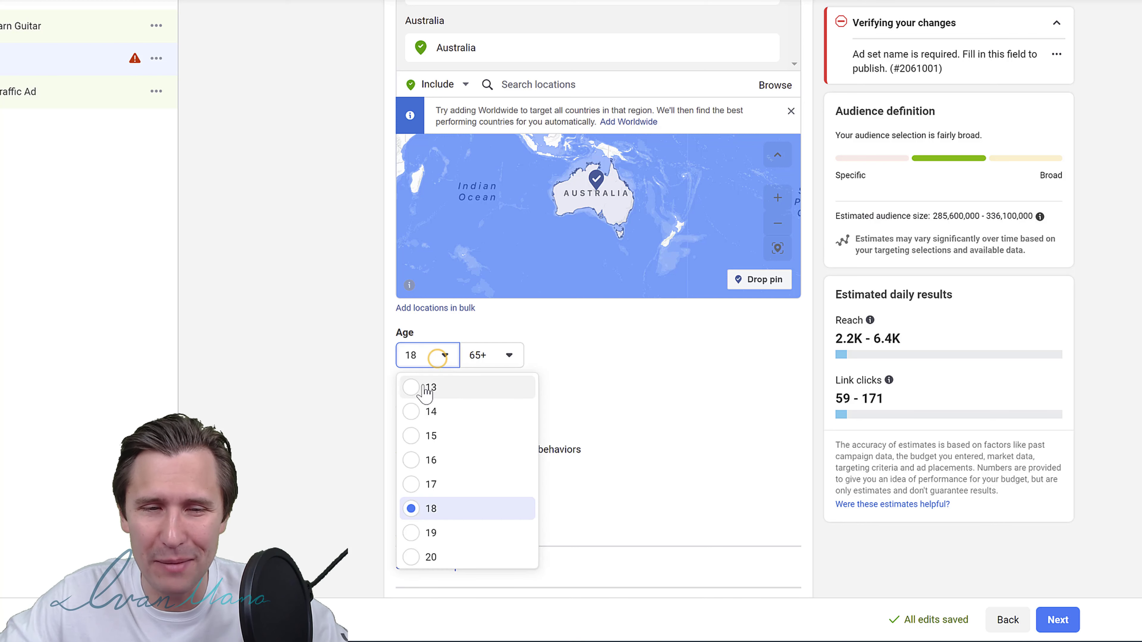
pyautogui.click(495, 354)
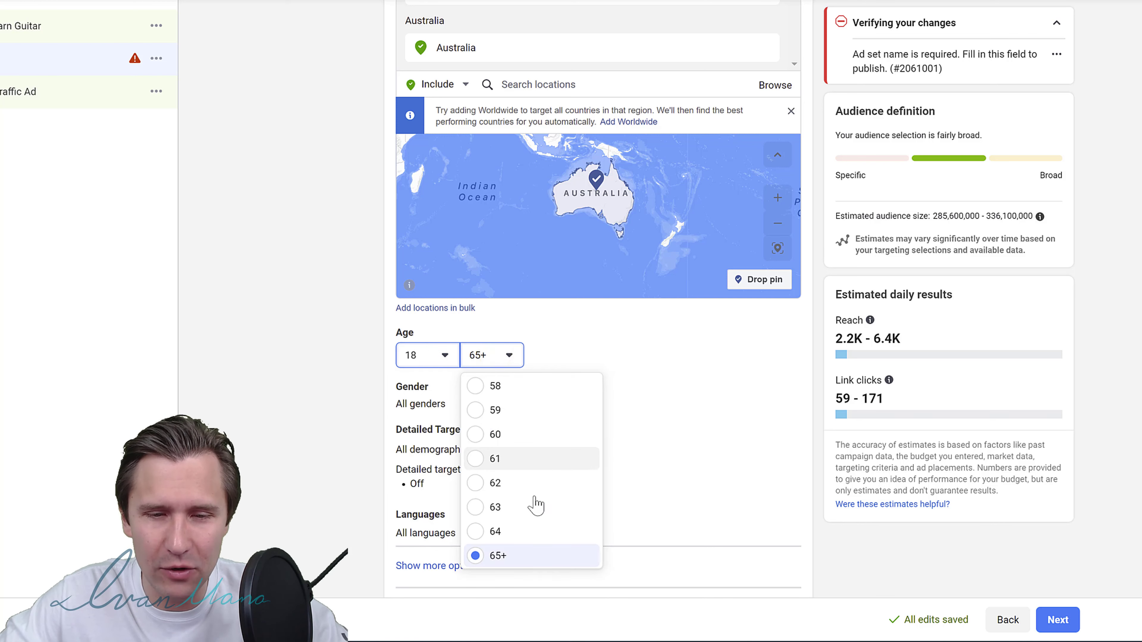
pyautogui.click(340, 374)
pyautogui.click(548, 396)
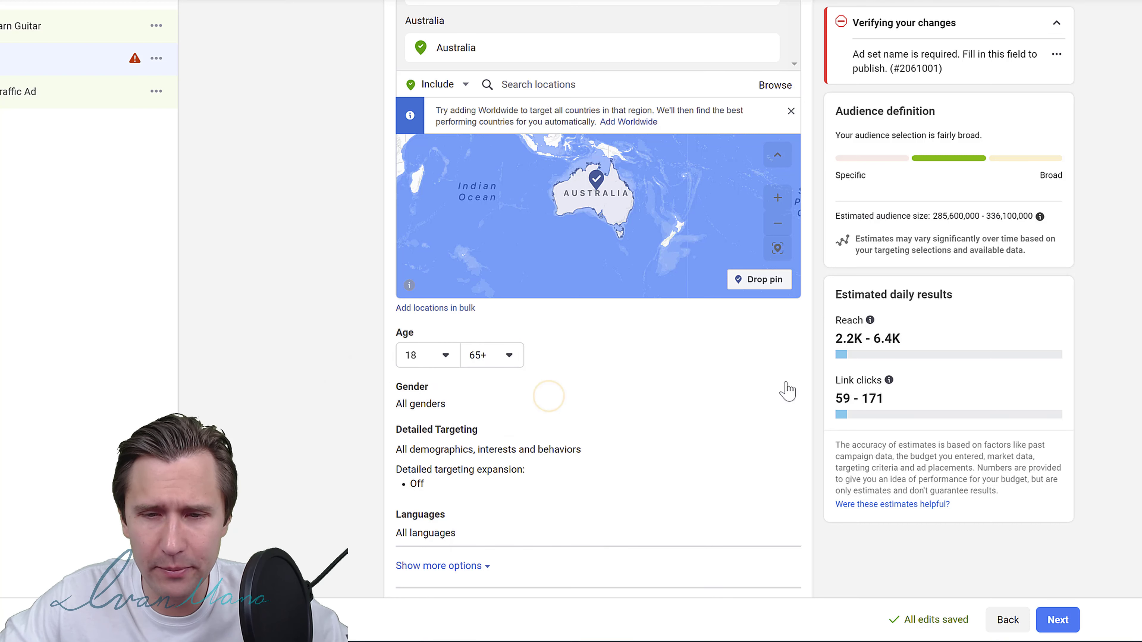
# Open the audience's gender choices for editing and add English (All) to its languages.
pyautogui.click(785, 387)
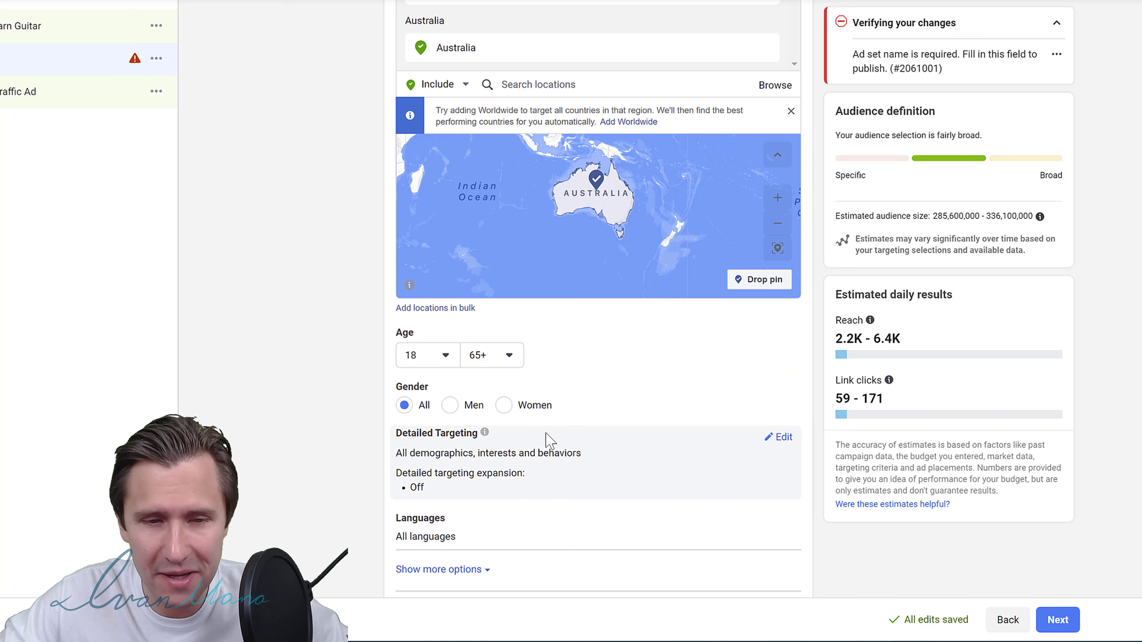
pyautogui.scroll(-3, 585, 382)
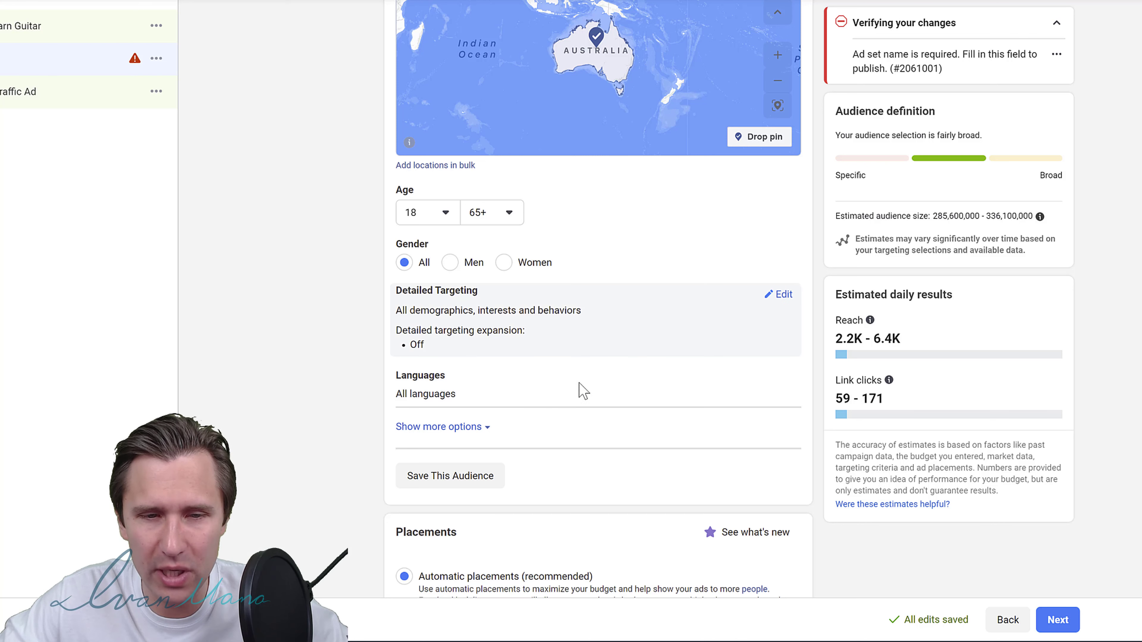
pyautogui.click(782, 376)
pyautogui.click(486, 396)
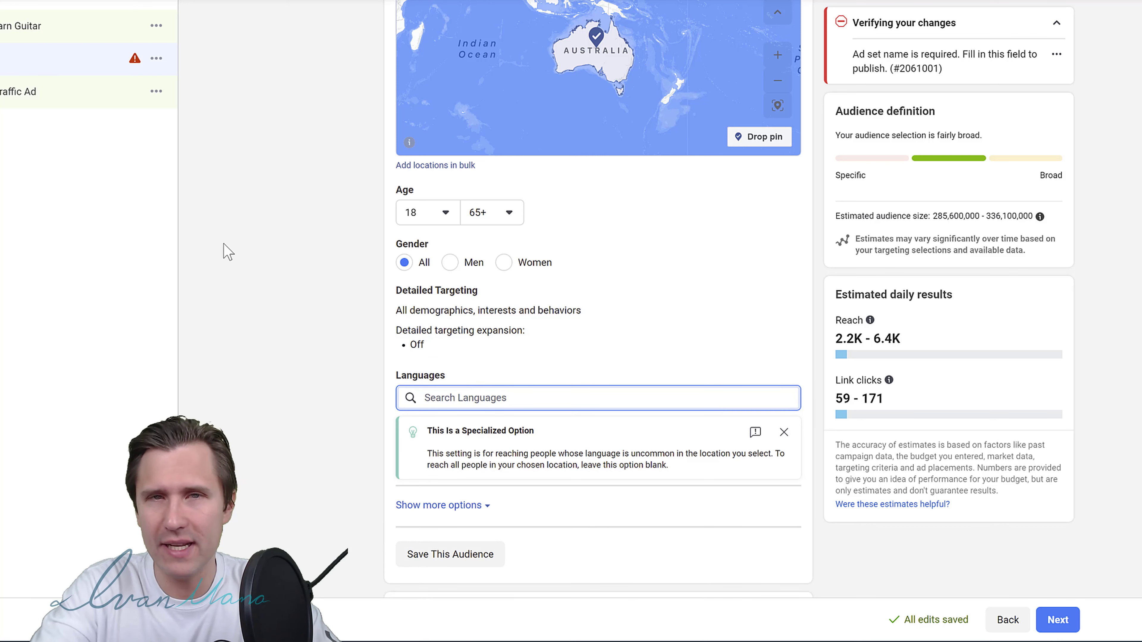
pyautogui.write('english')
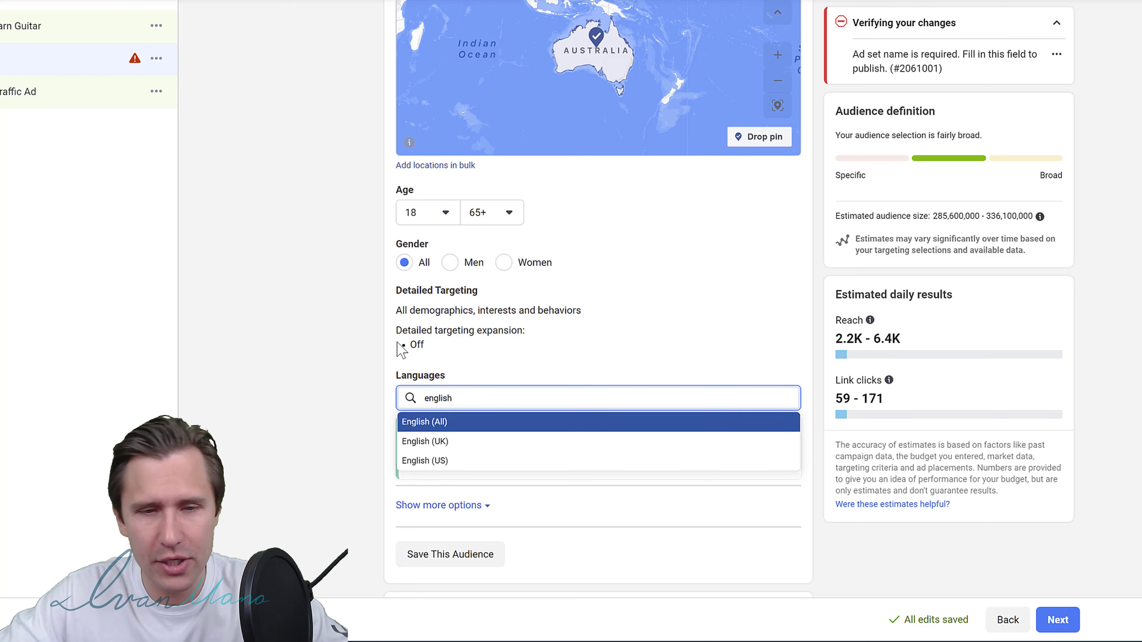
pyautogui.click(484, 423)
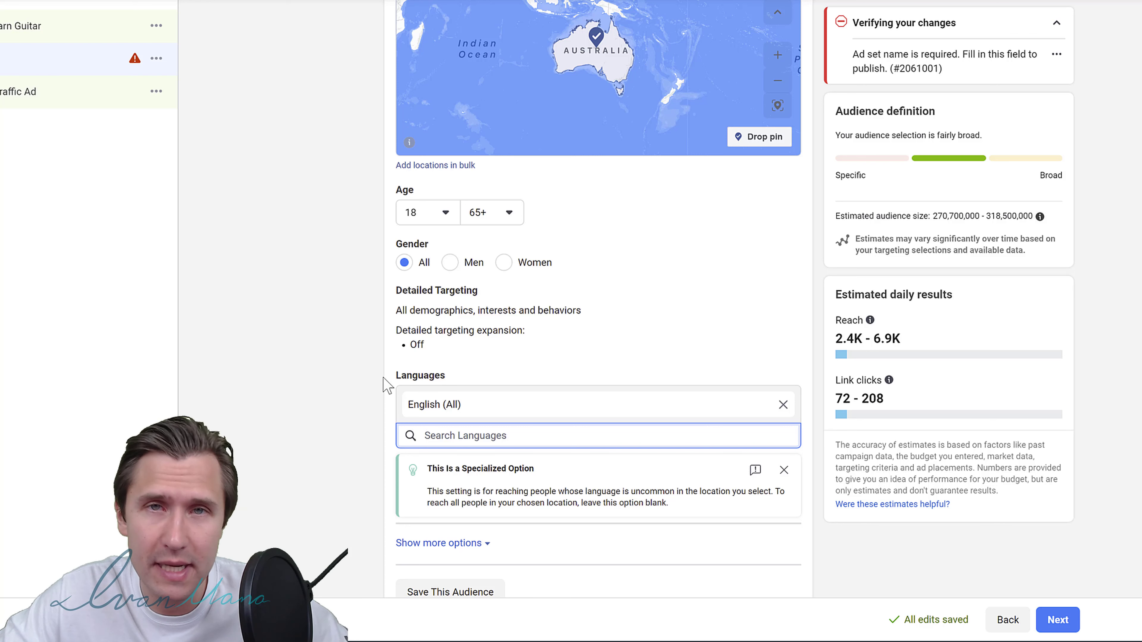
# Reveal the audience's additional options, open Connections for editing and review the available connection types for Pages, apps and events.
pyautogui.click(472, 545)
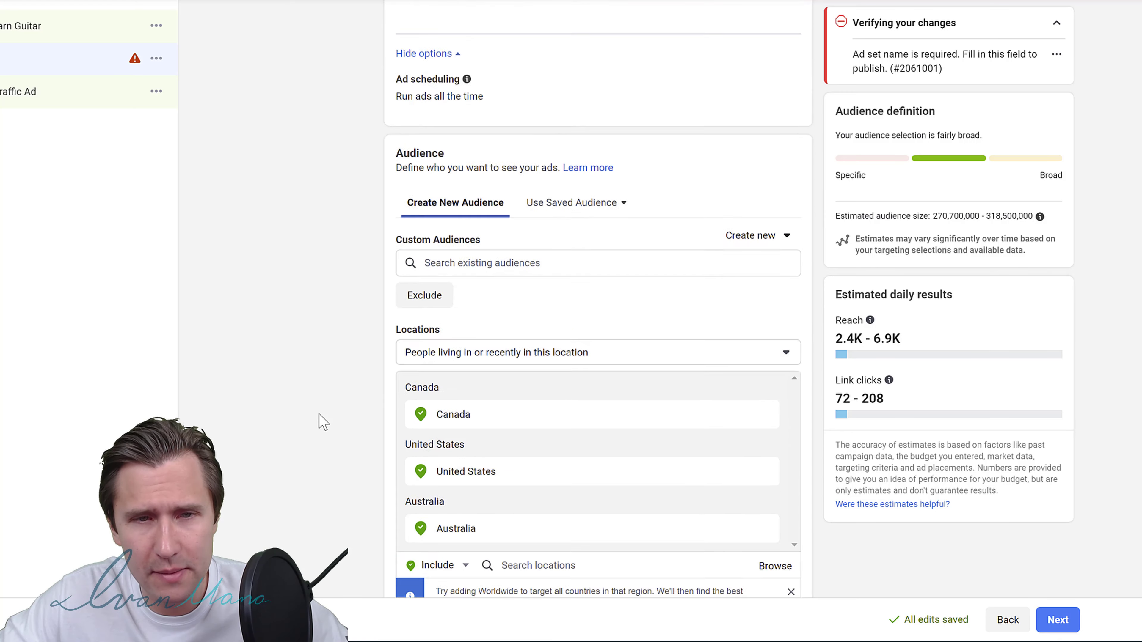
pyautogui.scroll(-5, 323, 422)
pyautogui.scroll(-7, 323, 422)
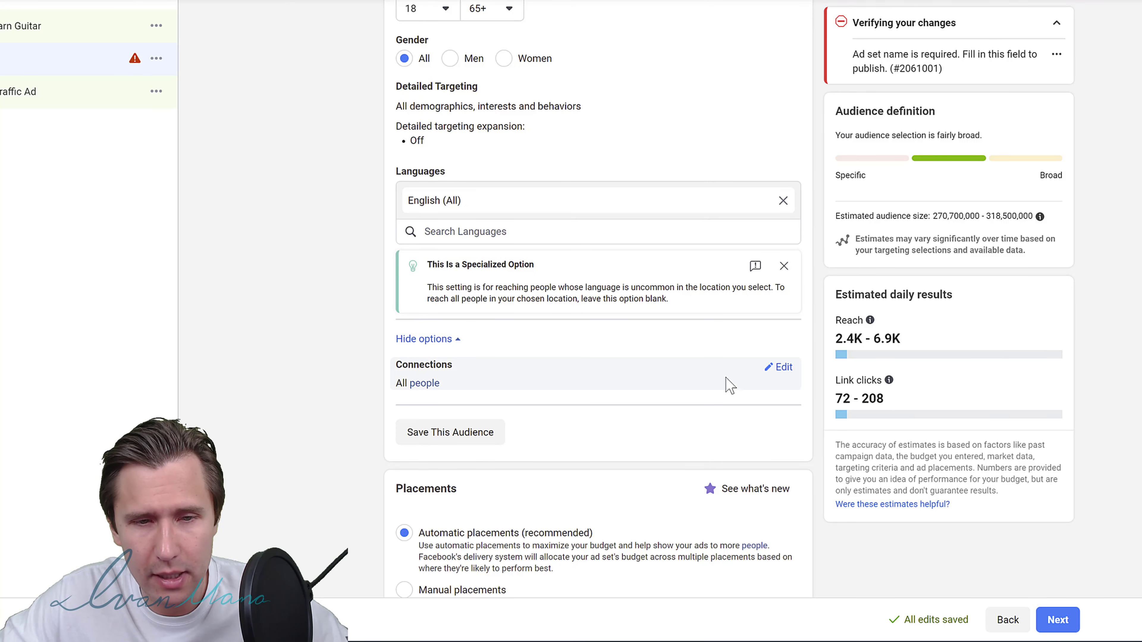
pyautogui.click(782, 365)
pyautogui.click(515, 383)
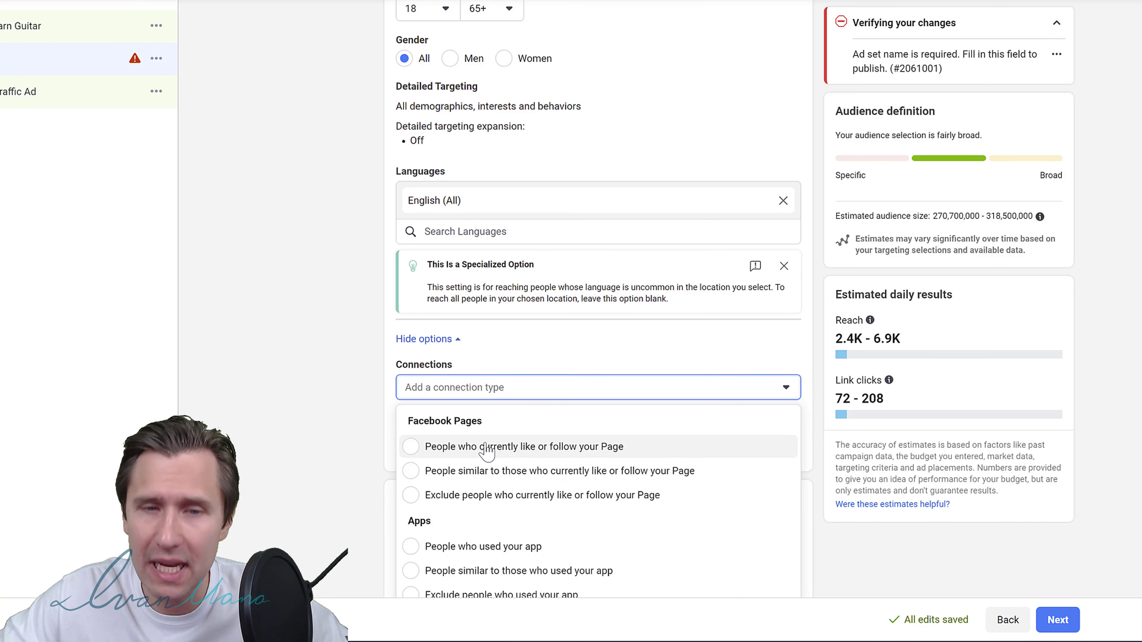
pyautogui.scroll(-2, 491, 456)
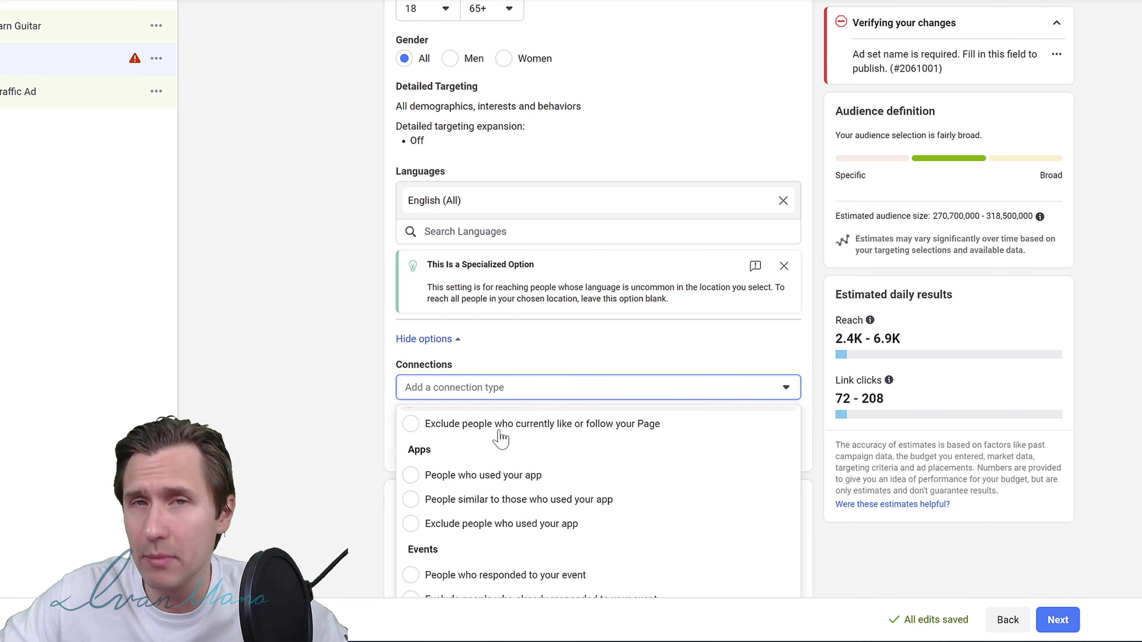
pyautogui.scroll(2, 499, 450)
# Set the connection type to "People who currently like or follow your Page" and search for the Page by name without adding it.
pyautogui.click(467, 443)
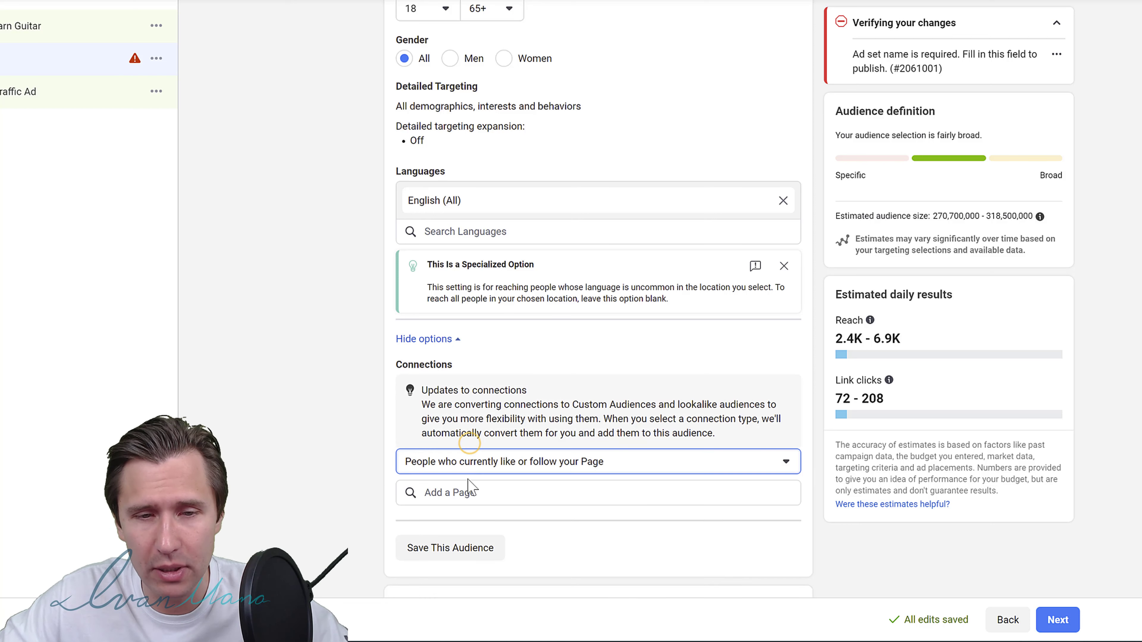
pyautogui.click(467, 490)
pyautogui.scroll(-3, 303, 415)
pyautogui.write('I')
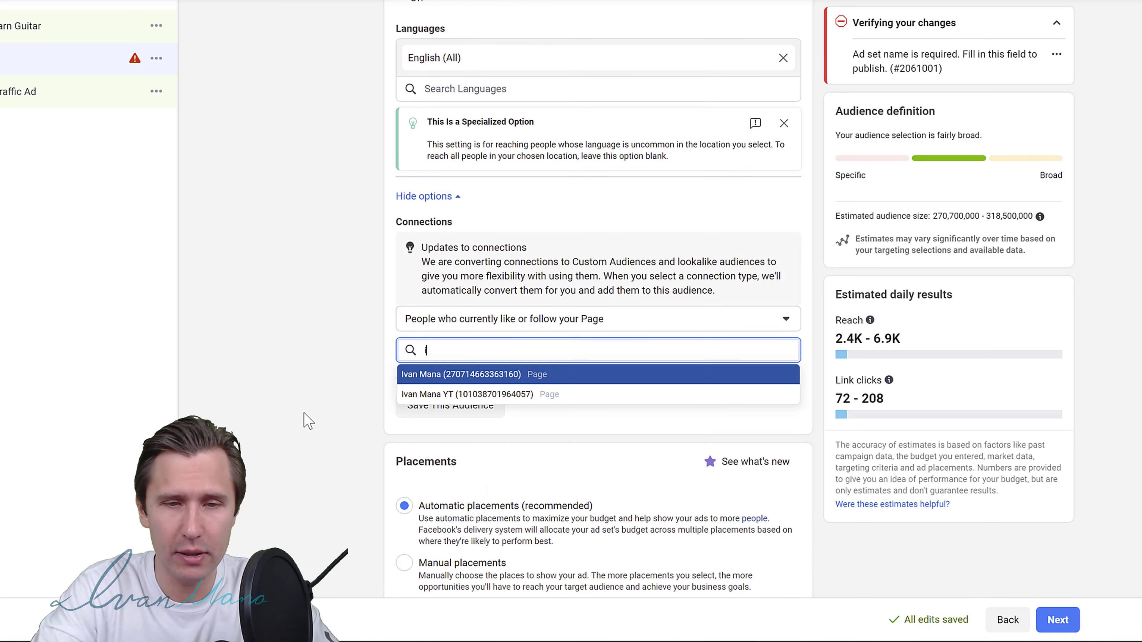
pyautogui.write('van man')
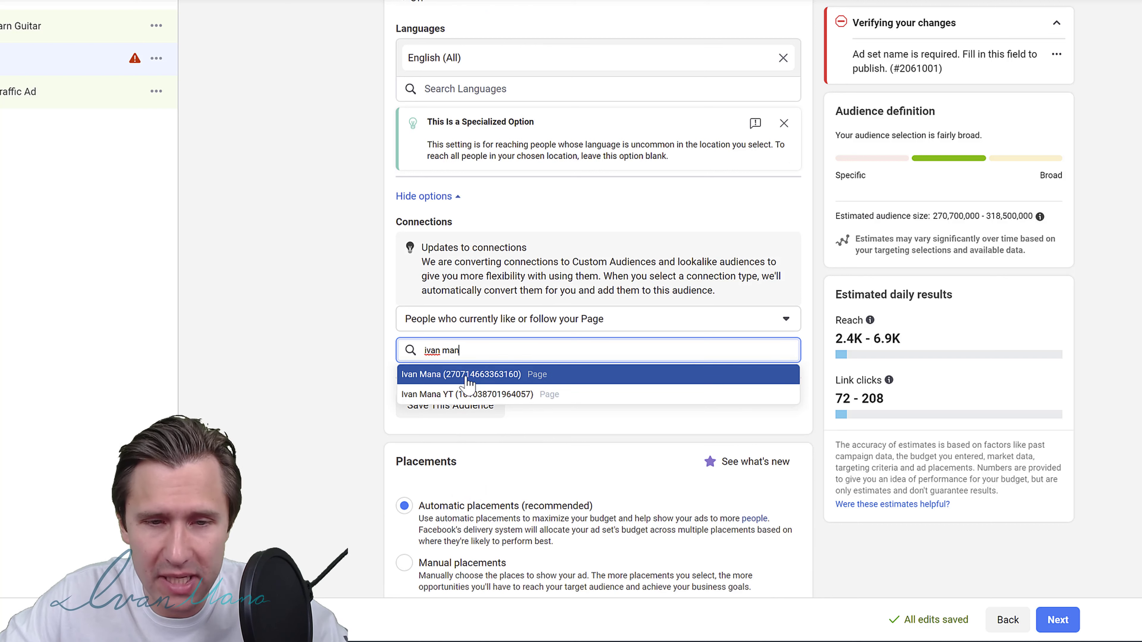
pyautogui.click(351, 322)
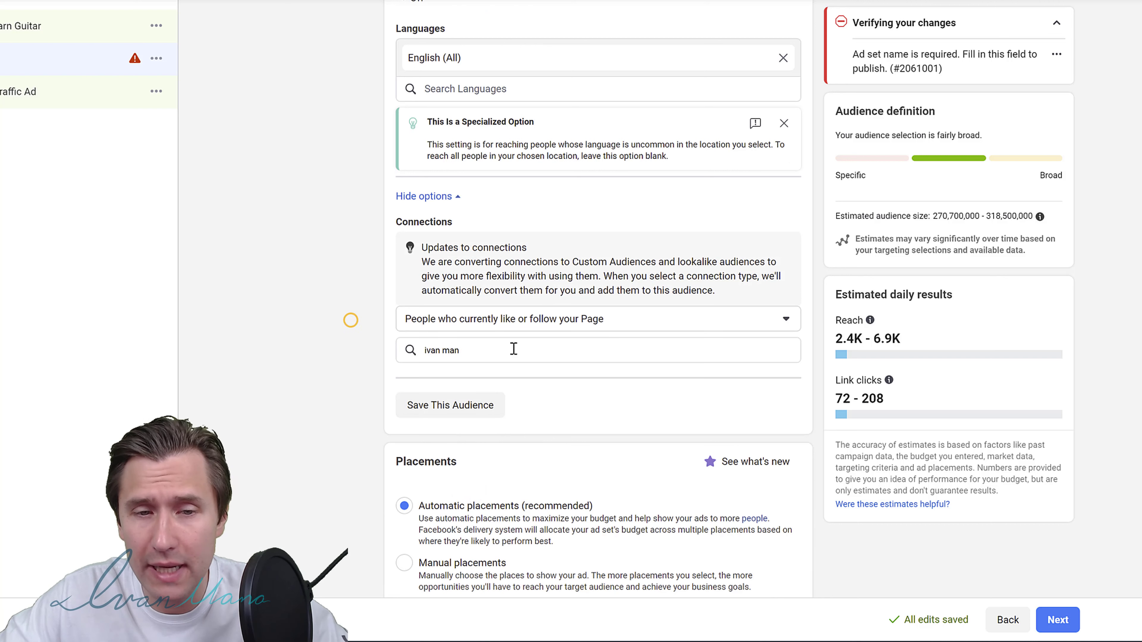
# Reset the audience's connection type to None.
pyautogui.click(562, 320)
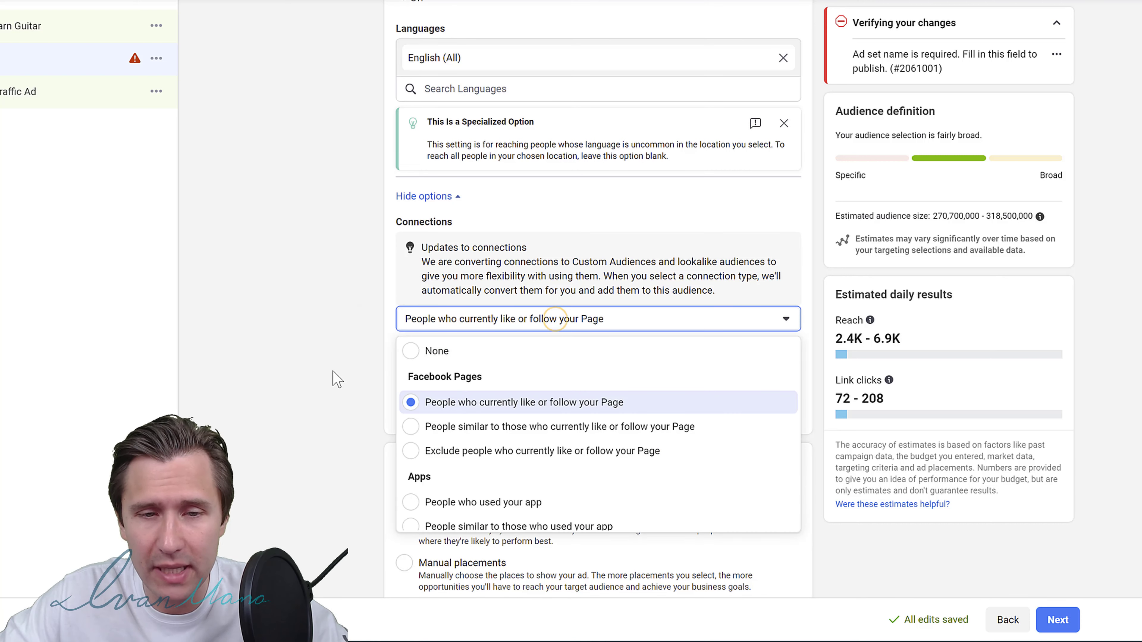
pyautogui.click(345, 358)
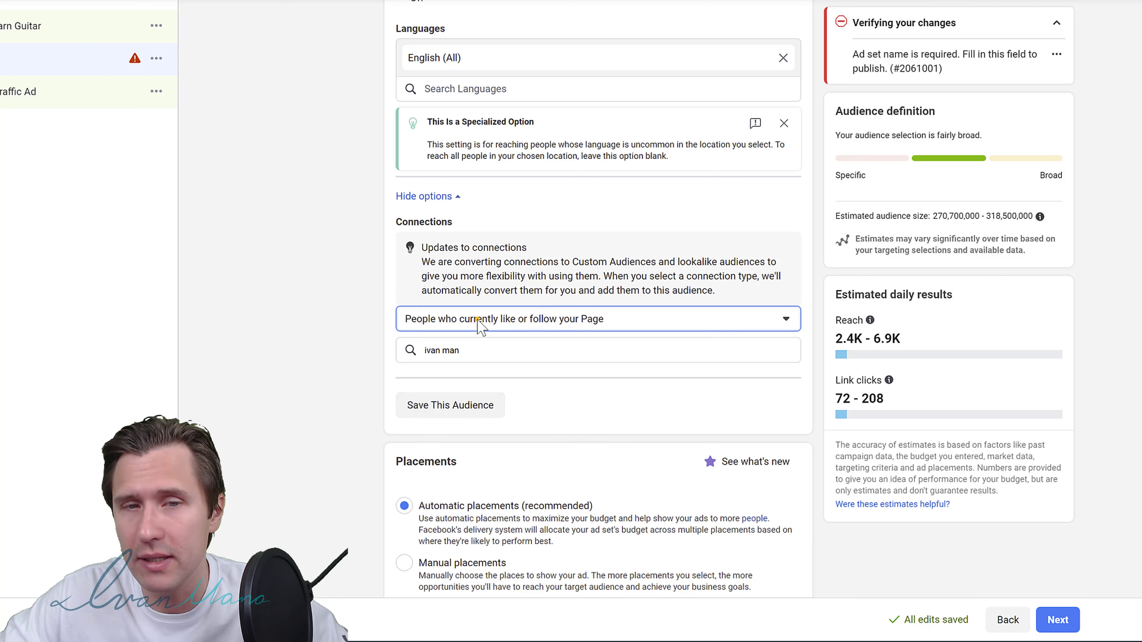
pyautogui.click(477, 319)
pyautogui.click(432, 352)
pyautogui.click(330, 296)
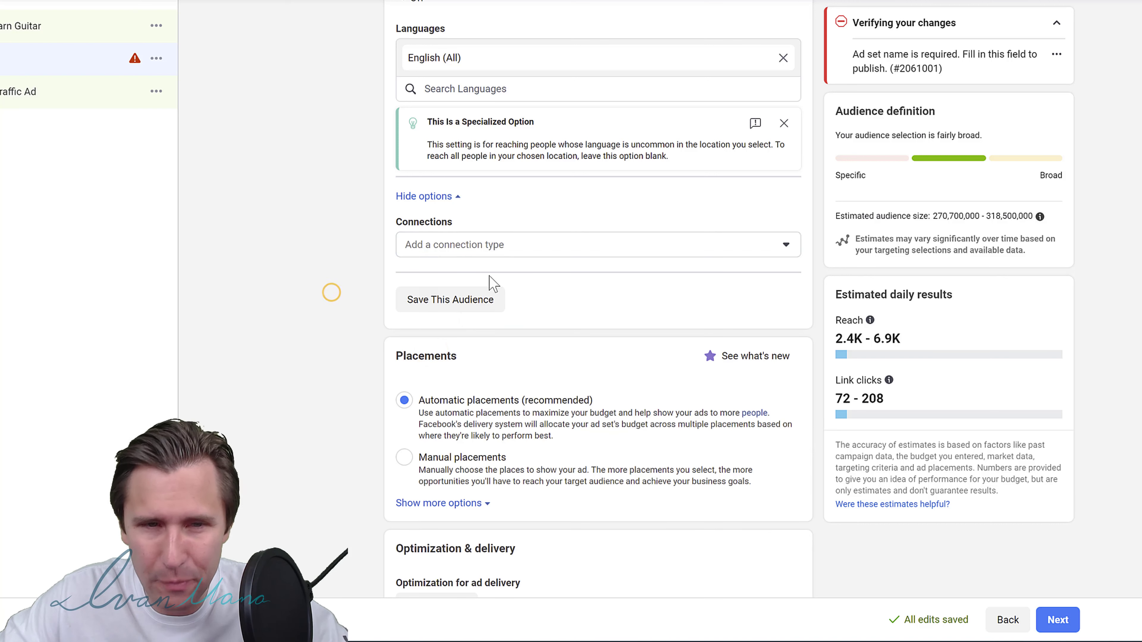
# Review the list of connection types once more without choosing one.
pyautogui.scroll(3, 497, 342)
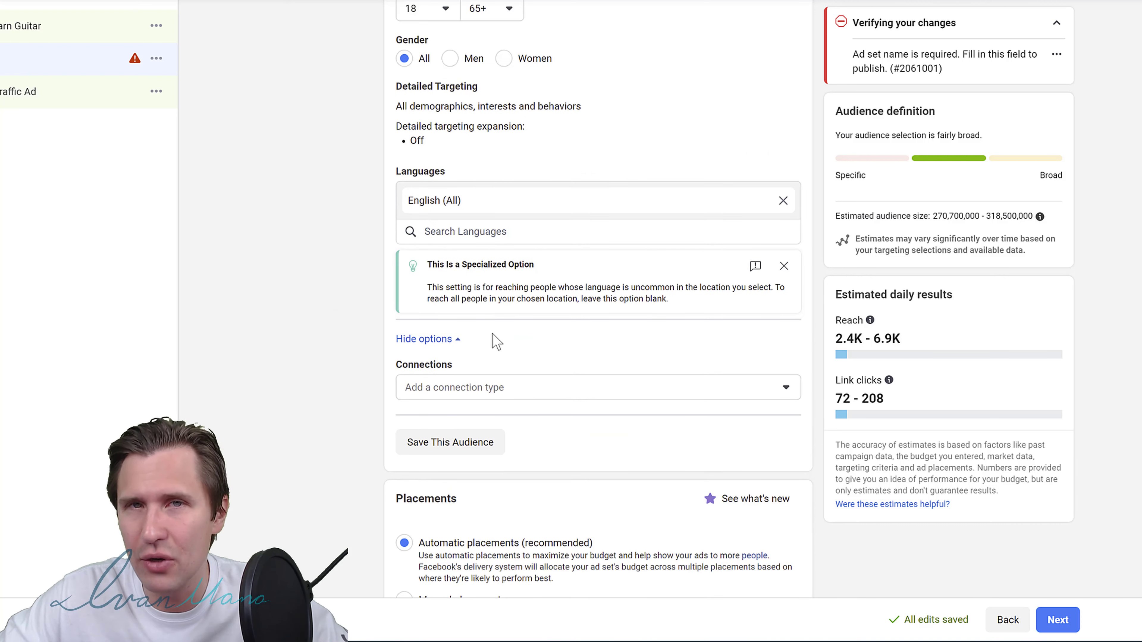
pyautogui.click(469, 388)
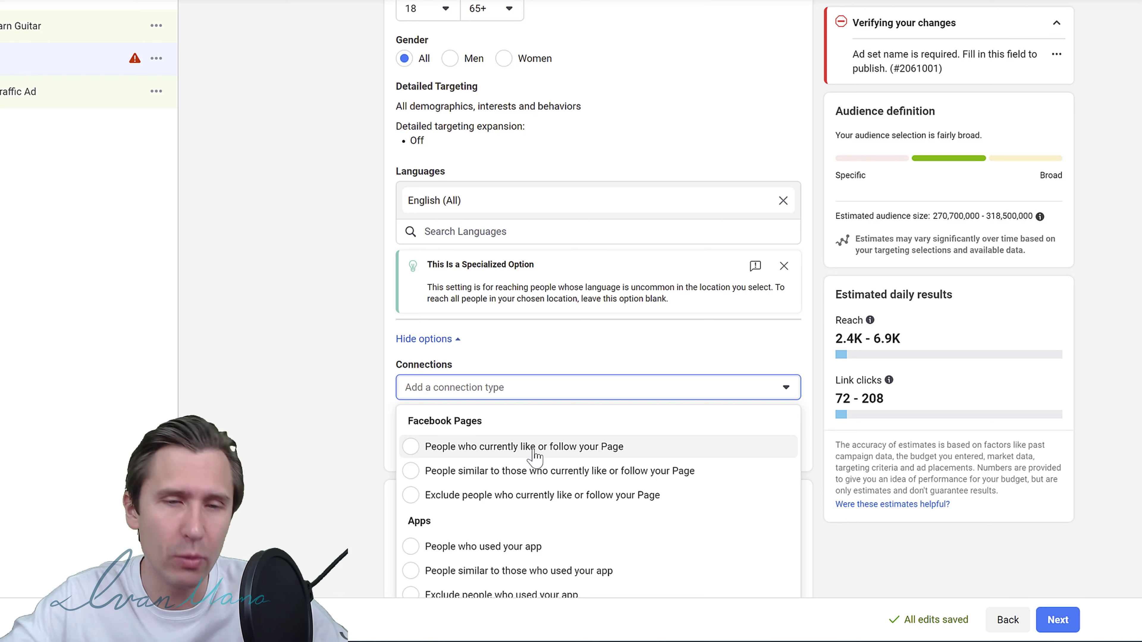
pyautogui.click(288, 332)
# Open the audience's Detailed Targeting for editing.
pyautogui.scroll(2, 296, 333)
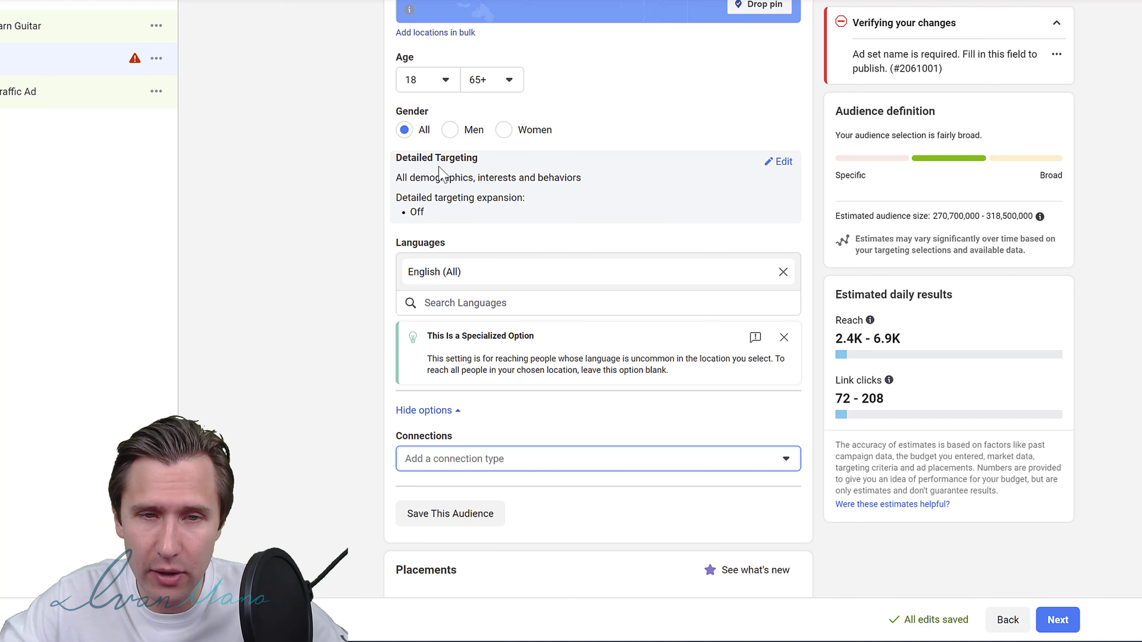
pyautogui.moveTo(402, 158); pyautogui.dragTo(484, 208)
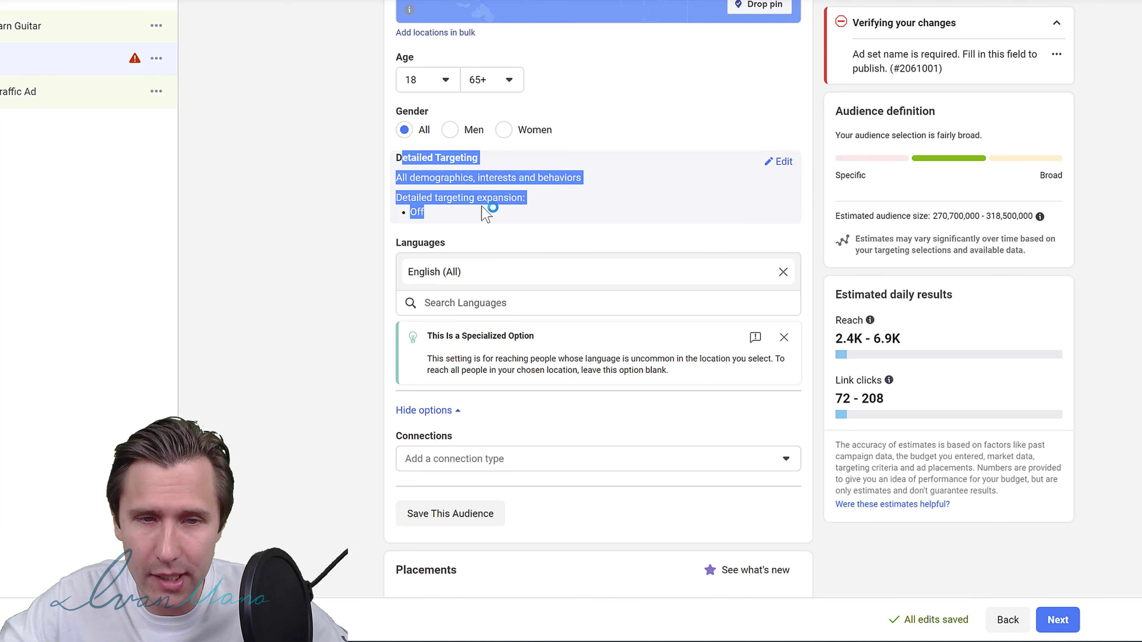
pyautogui.click(483, 200)
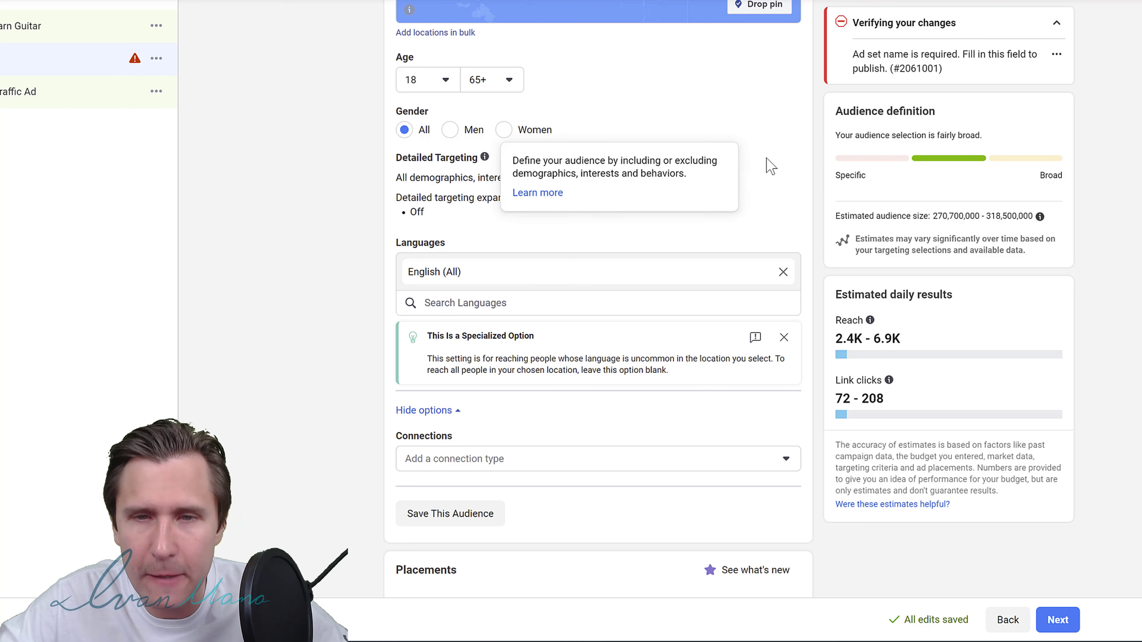
pyautogui.click(781, 160)
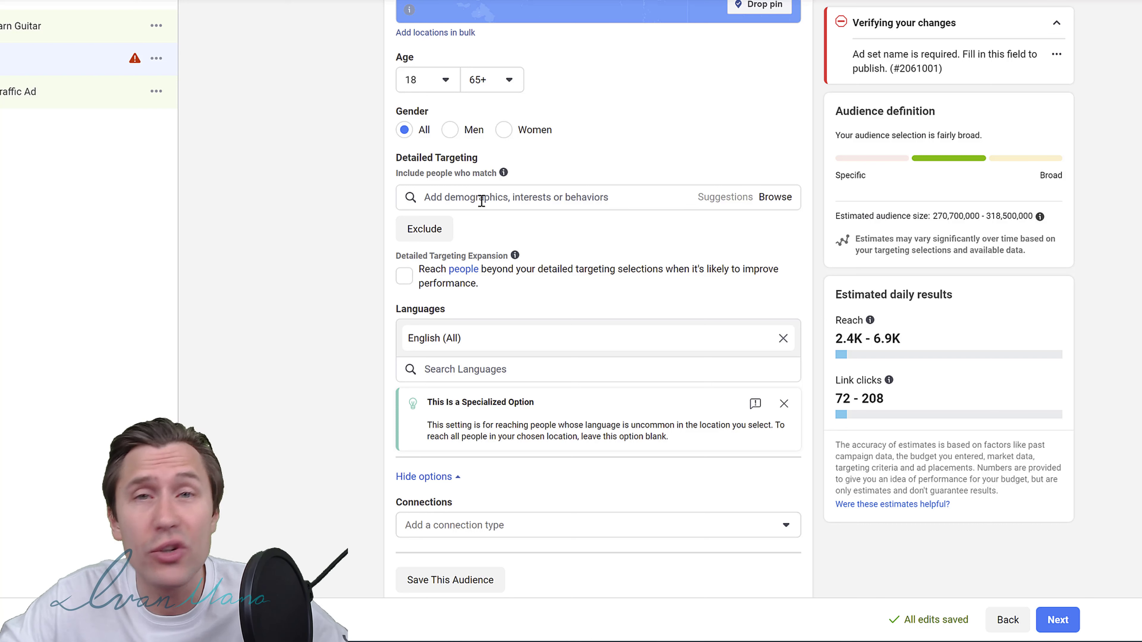
pyautogui.scroll(2, 481, 201)
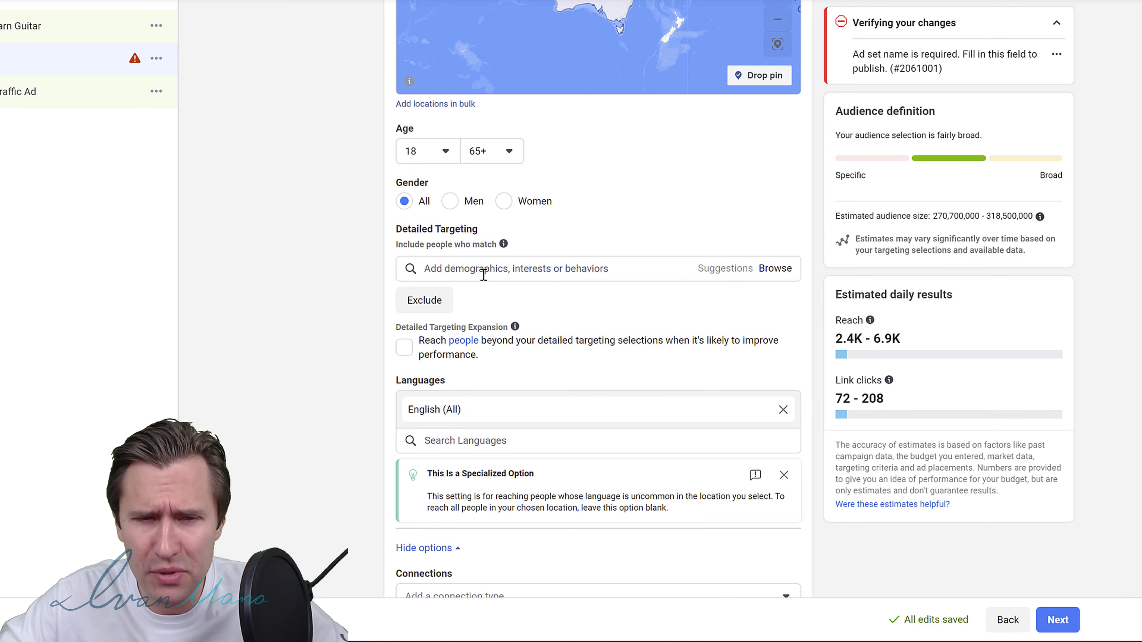
# Search the detailed targeting for "guitar" and close the suggestions without adding an interest.
pyautogui.click(471, 268)
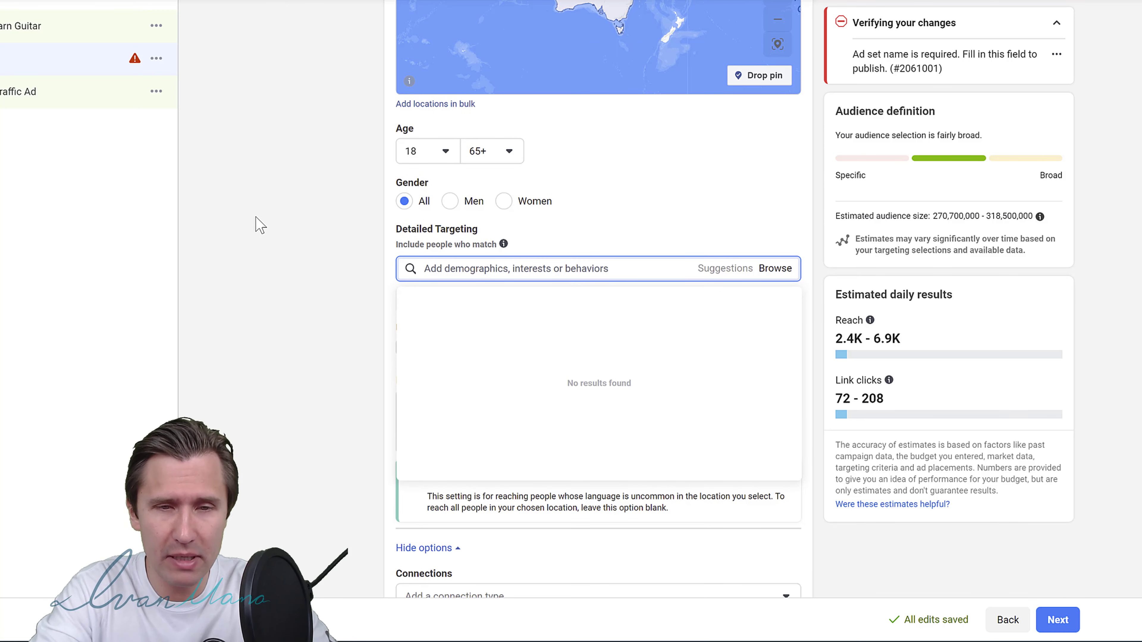
pyautogui.write('guitar')
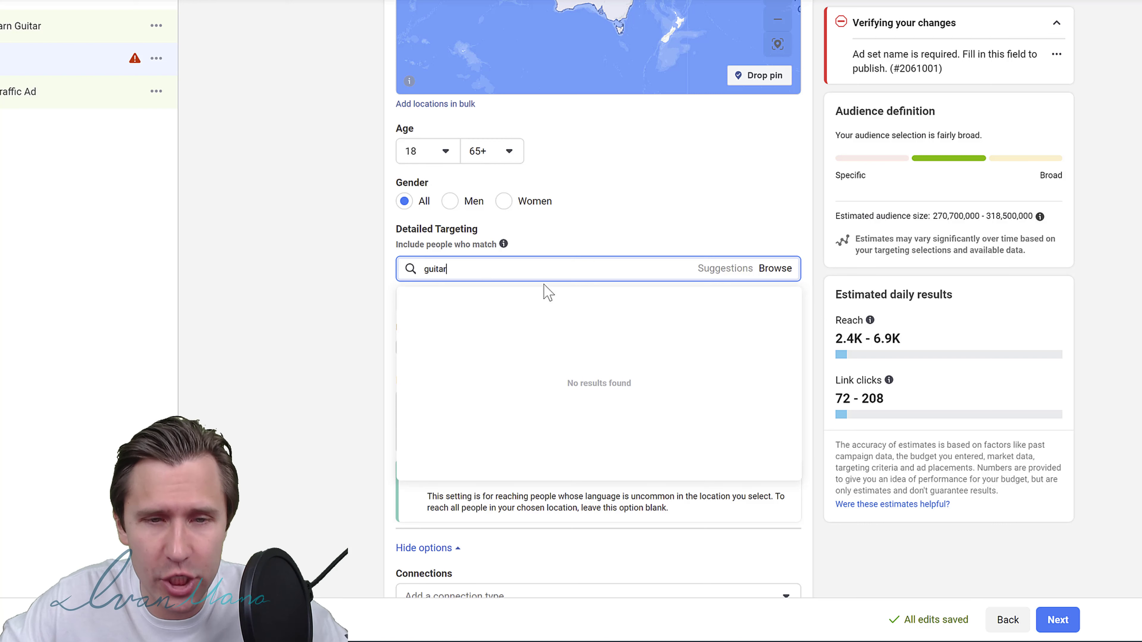
pyautogui.doubleClick(496, 273)
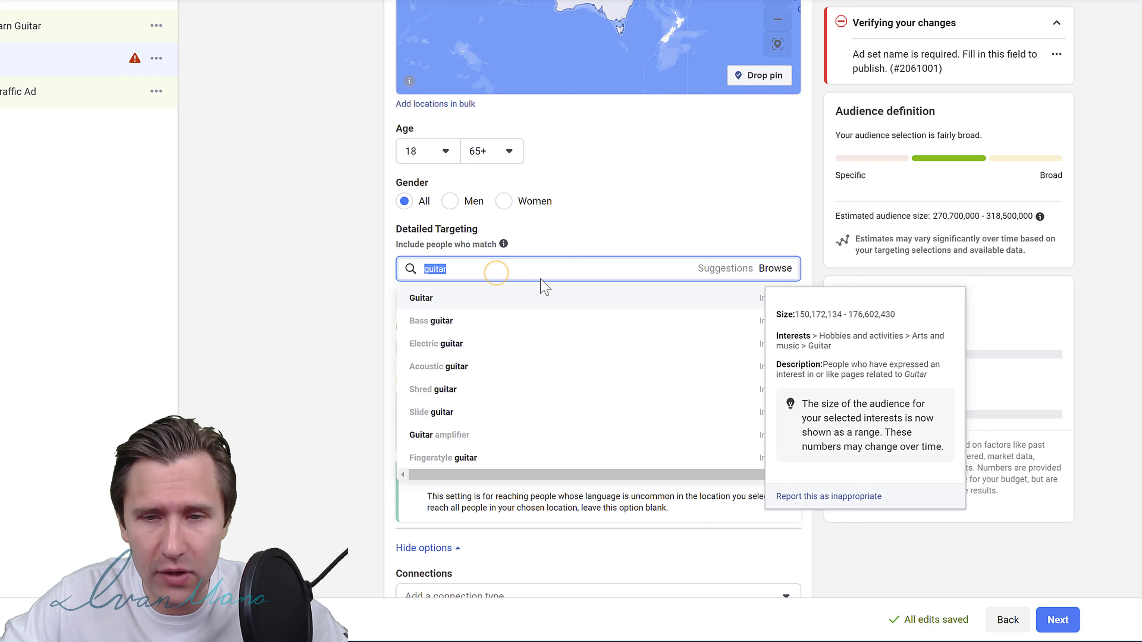
pyautogui.click(347, 275)
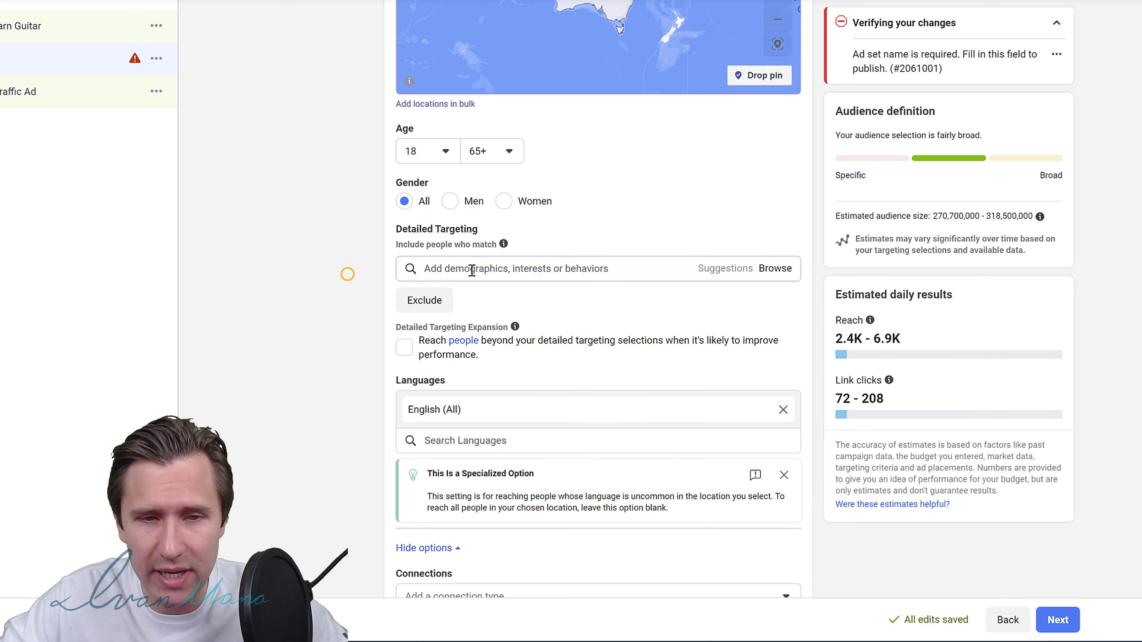
# Browse the detailed targeting categories and examine the Anniversary options under the Life events demographics.
pyautogui.click(470, 269)
pyautogui.click(771, 269)
pyautogui.click(771, 270)
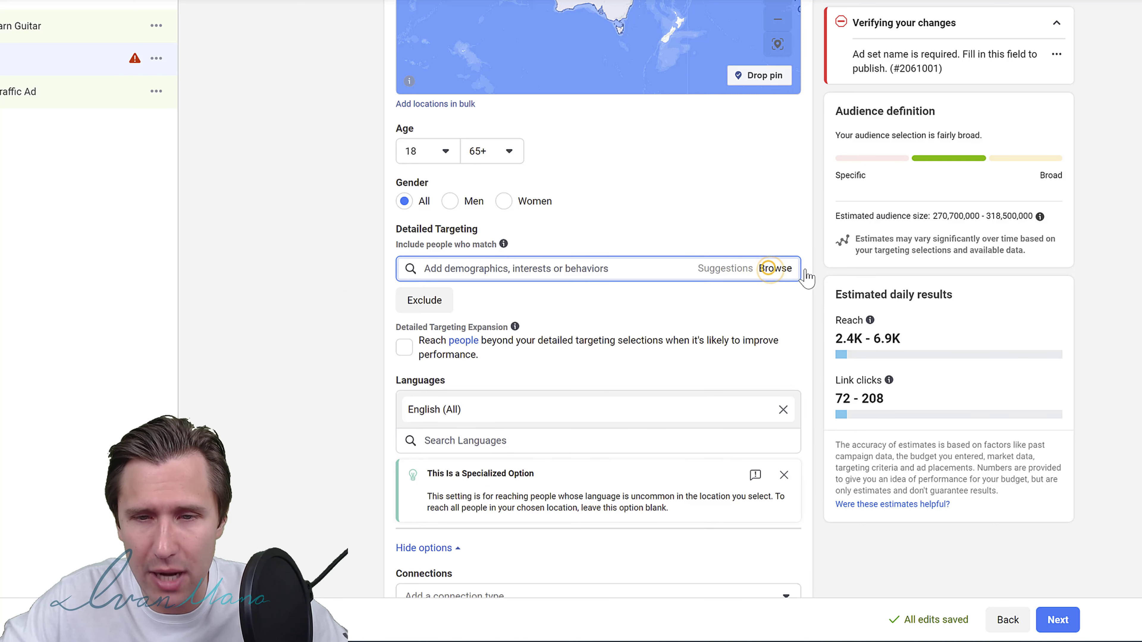
pyautogui.click(733, 269)
pyautogui.click(782, 270)
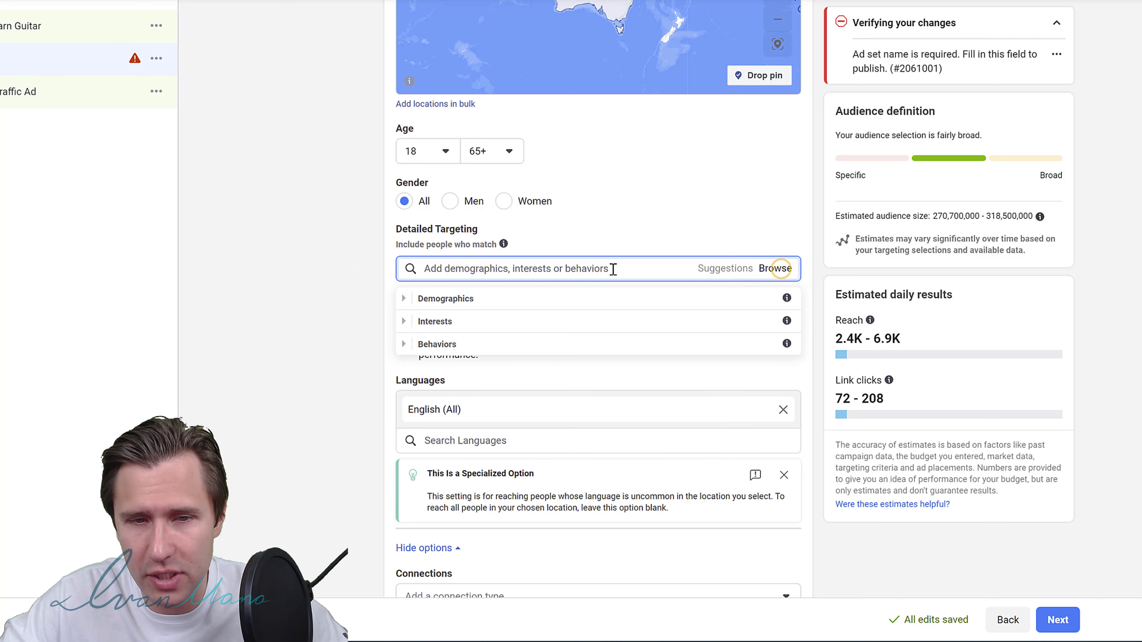
pyautogui.click(540, 266)
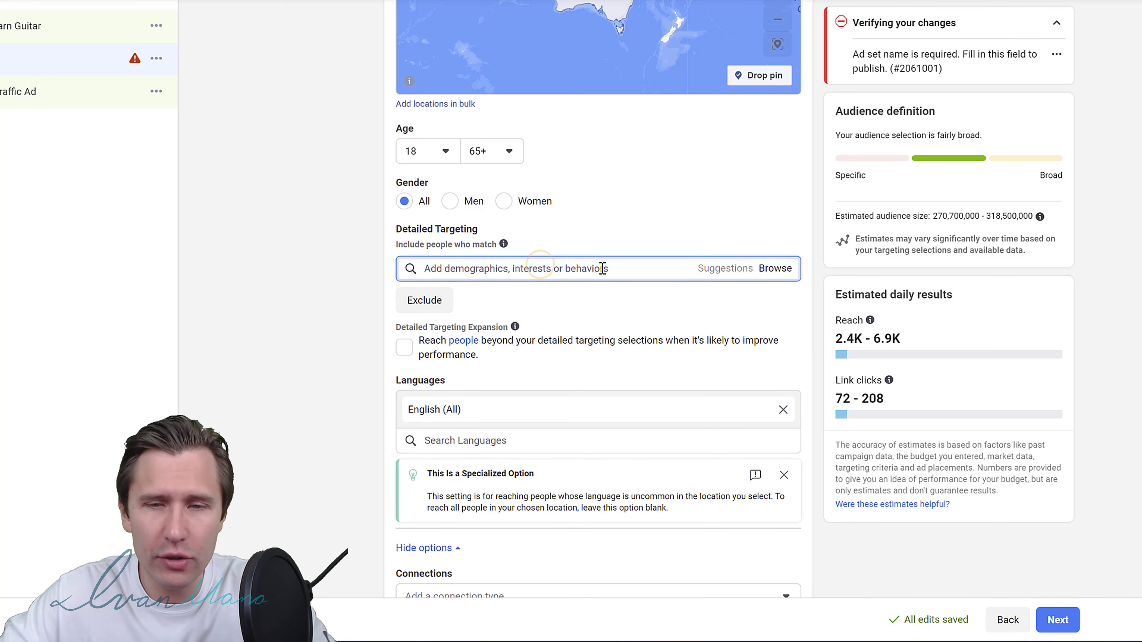
pyautogui.click(775, 270)
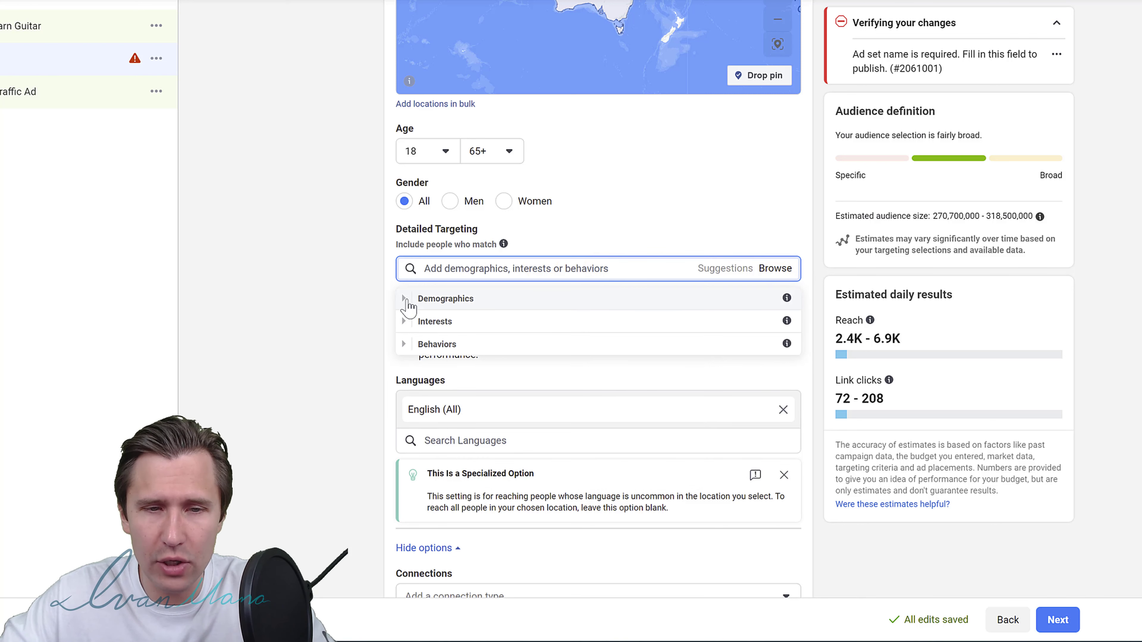
pyautogui.click(405, 299)
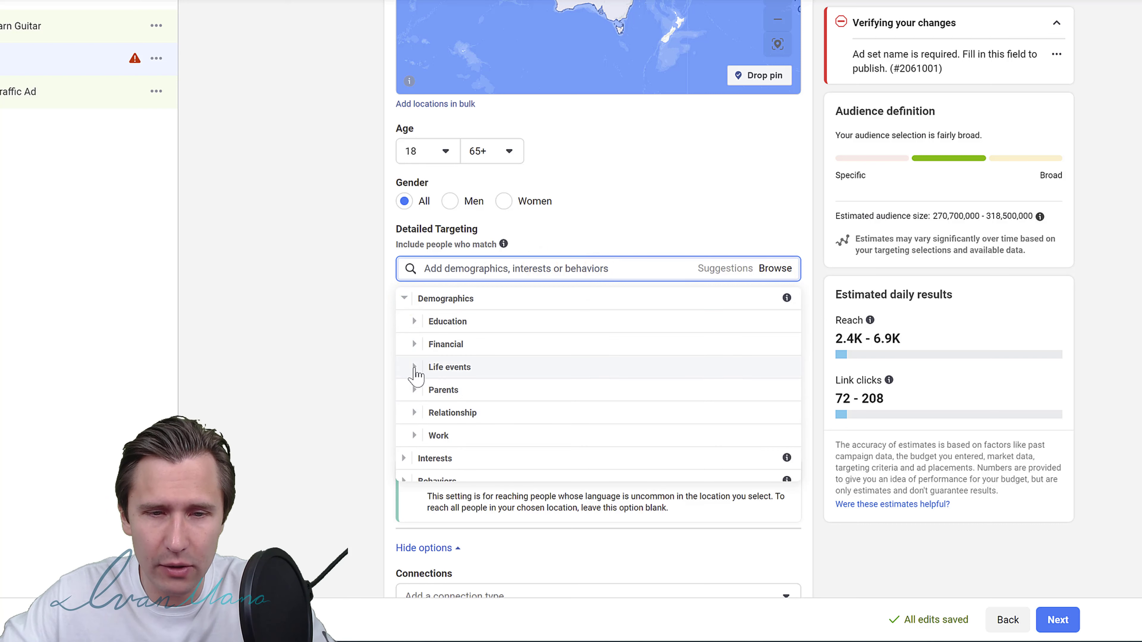
pyautogui.click(414, 366)
pyautogui.scroll(-2, 416, 374)
pyautogui.click(425, 319)
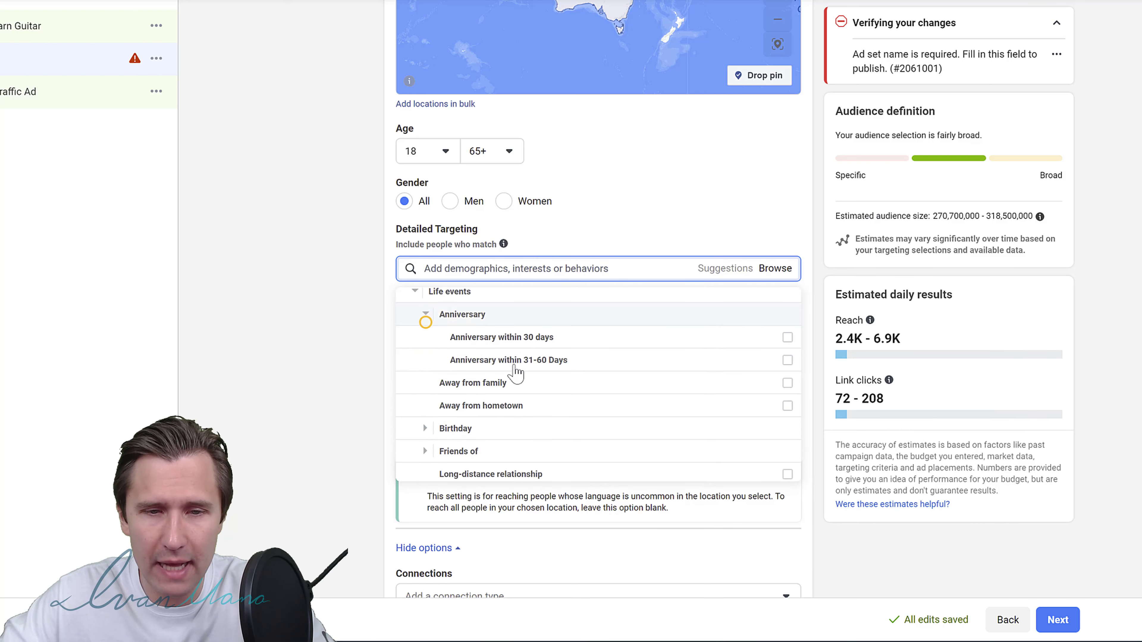
pyautogui.moveTo(503, 349)
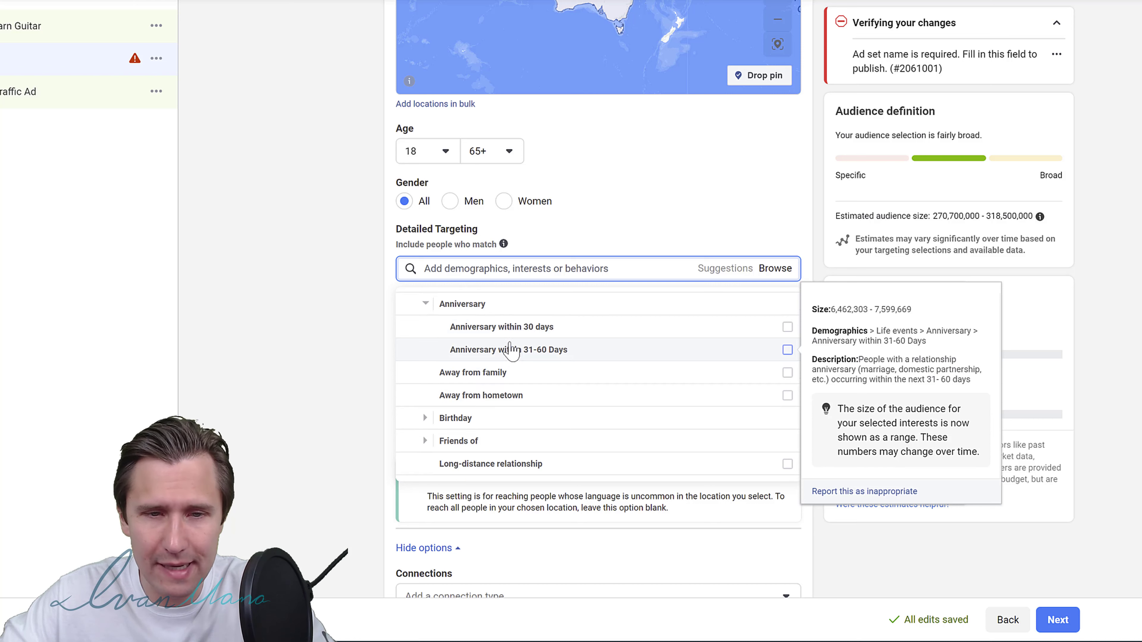
# Search the detailed targeting for "guitar" and examine the suggested interests and their audience details.
pyautogui.click(443, 268)
pyautogui.write('gui')
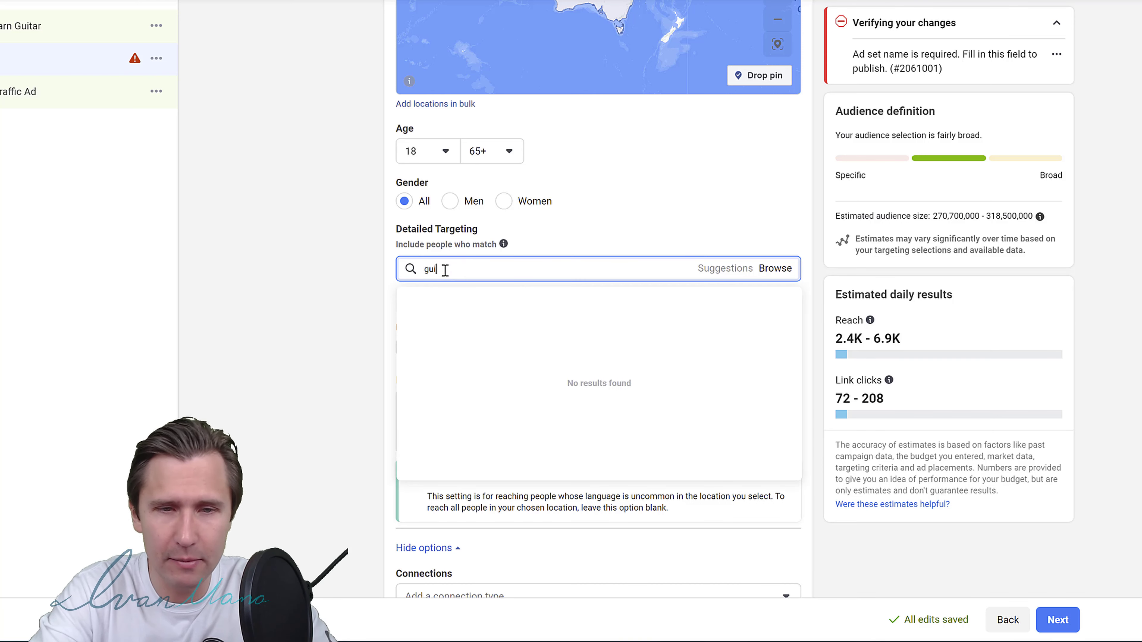
pyautogui.write('tar')
pyautogui.moveTo(710, 319)
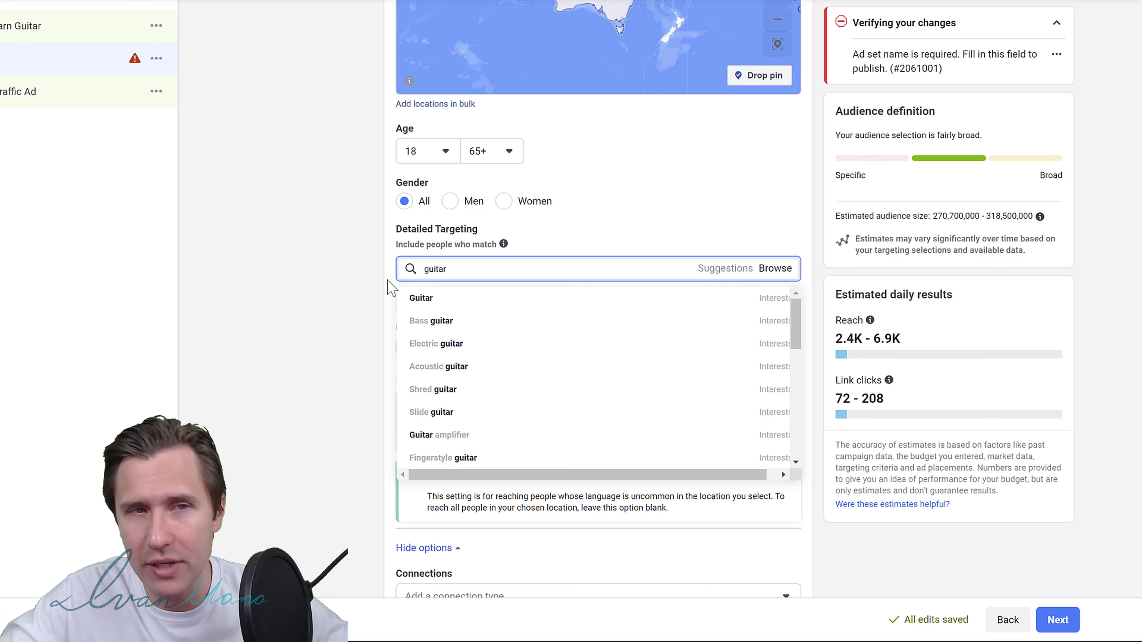
pyautogui.moveTo(515, 371)
pyautogui.scroll(-3, 515, 371)
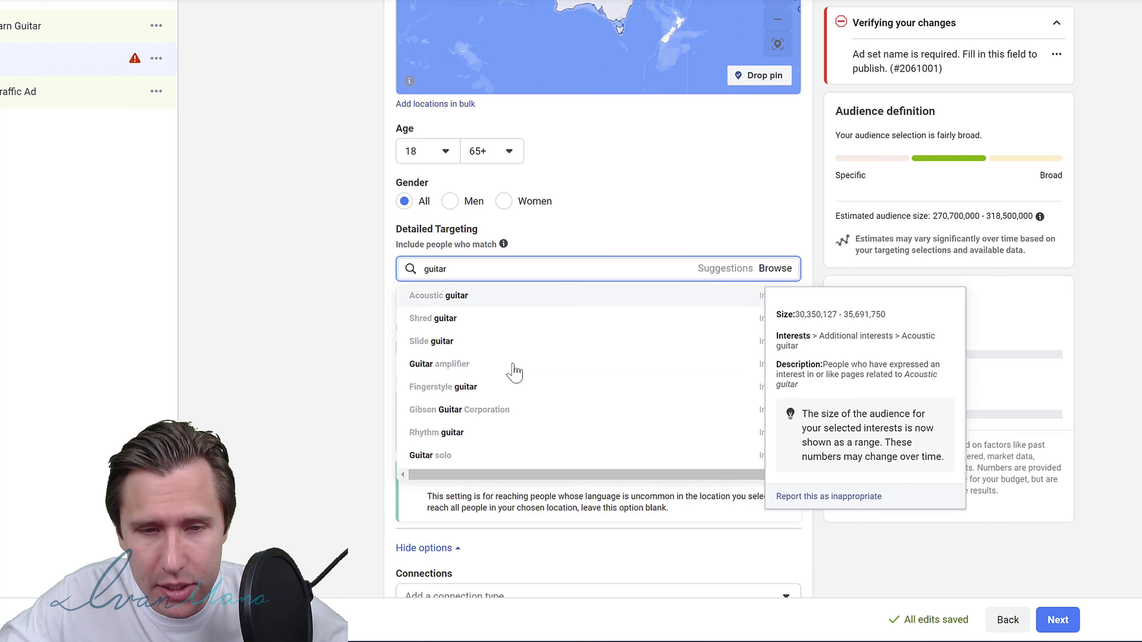
pyautogui.scroll(3, 498, 329)
pyautogui.scroll(-5, 471, 334)
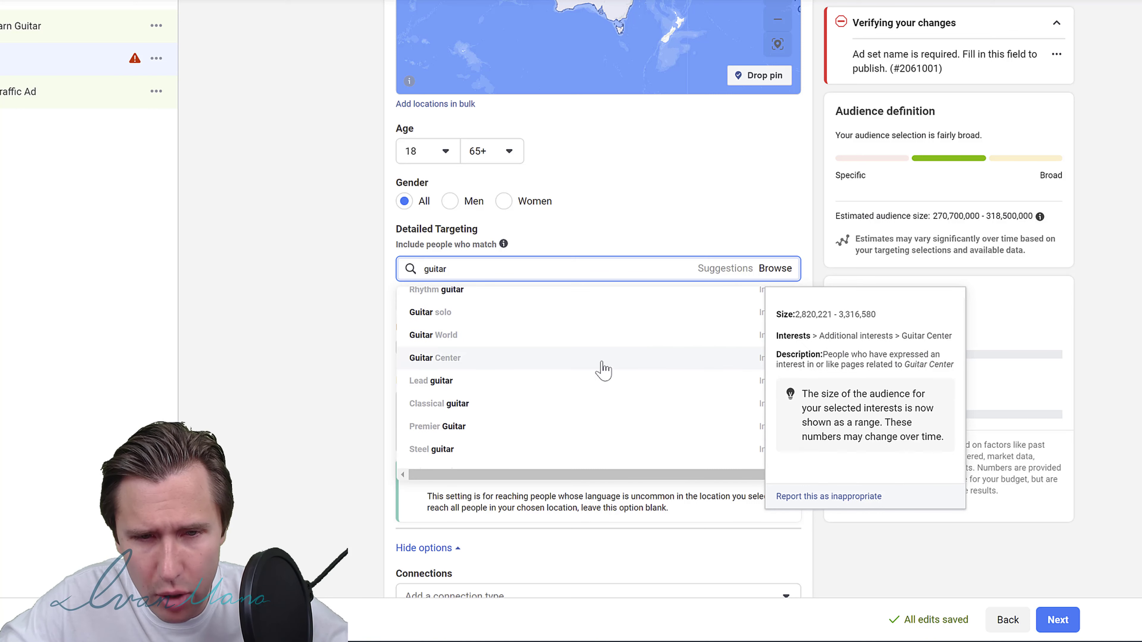
pyautogui.scroll(5, 530, 289)
pyautogui.scroll(2, 462, 347)
pyautogui.scroll(4, 461, 346)
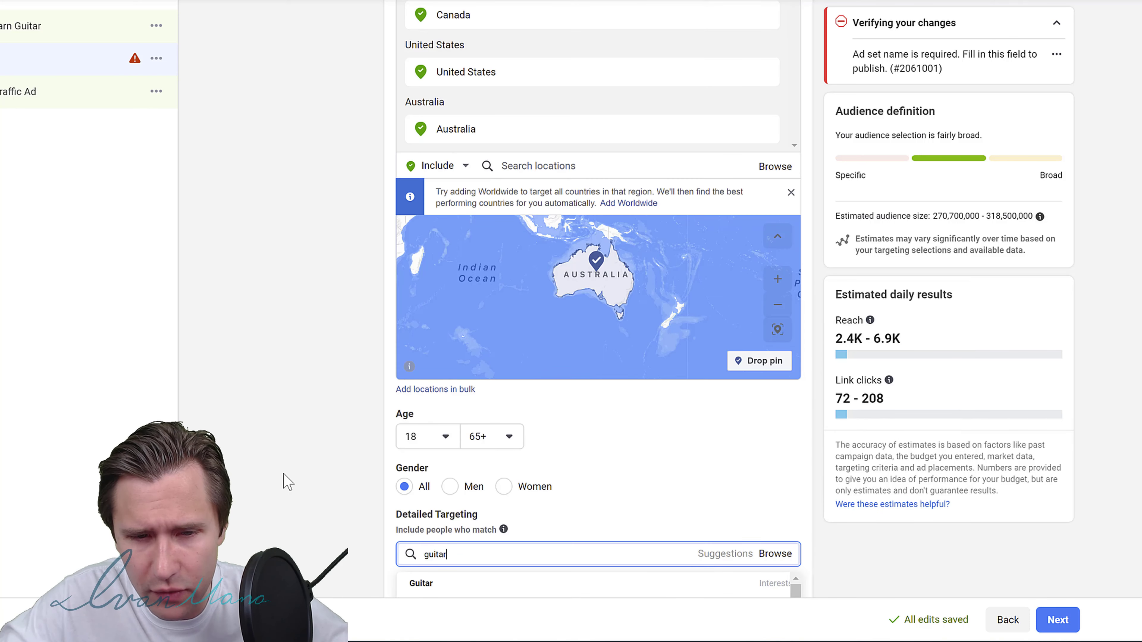
pyautogui.scroll(-6, 292, 477)
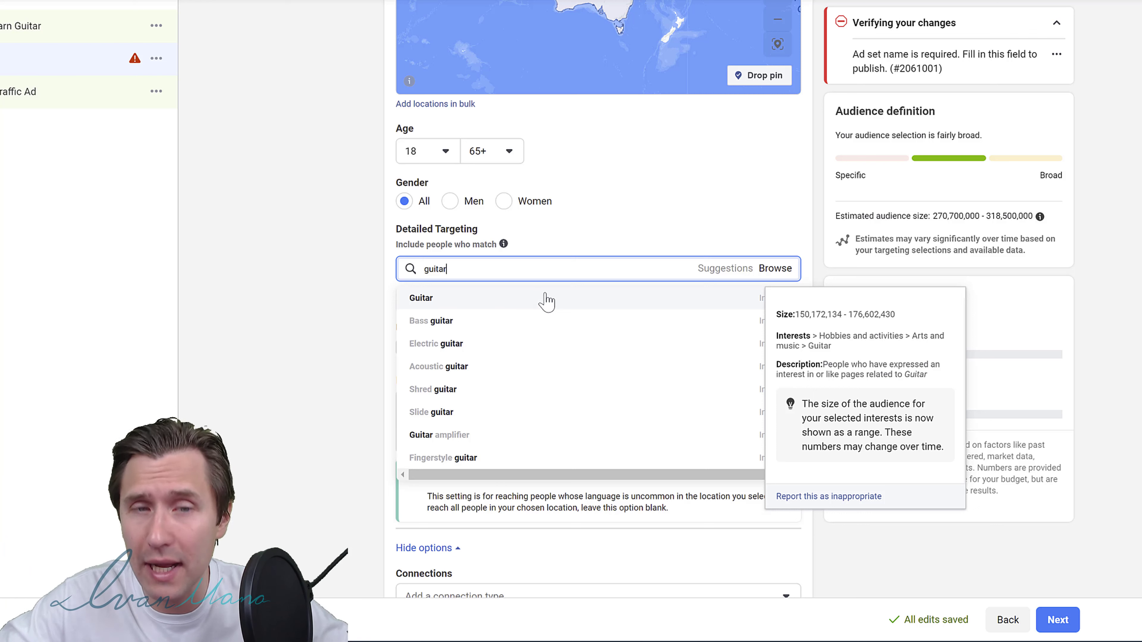
pyautogui.scroll(-5, 582, 328)
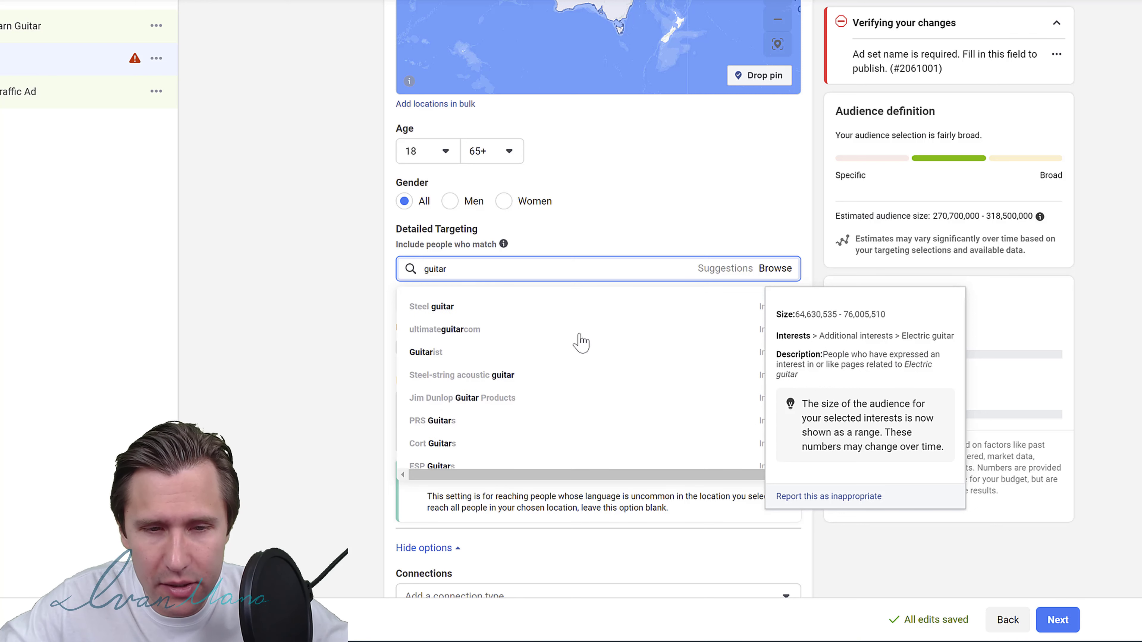
pyautogui.scroll(4, 580, 343)
# Search the detailed targeting for "guitar" again and add the Guitar interest from Hobbies and activities > Arts and music.
pyautogui.doubleClick(461, 269)
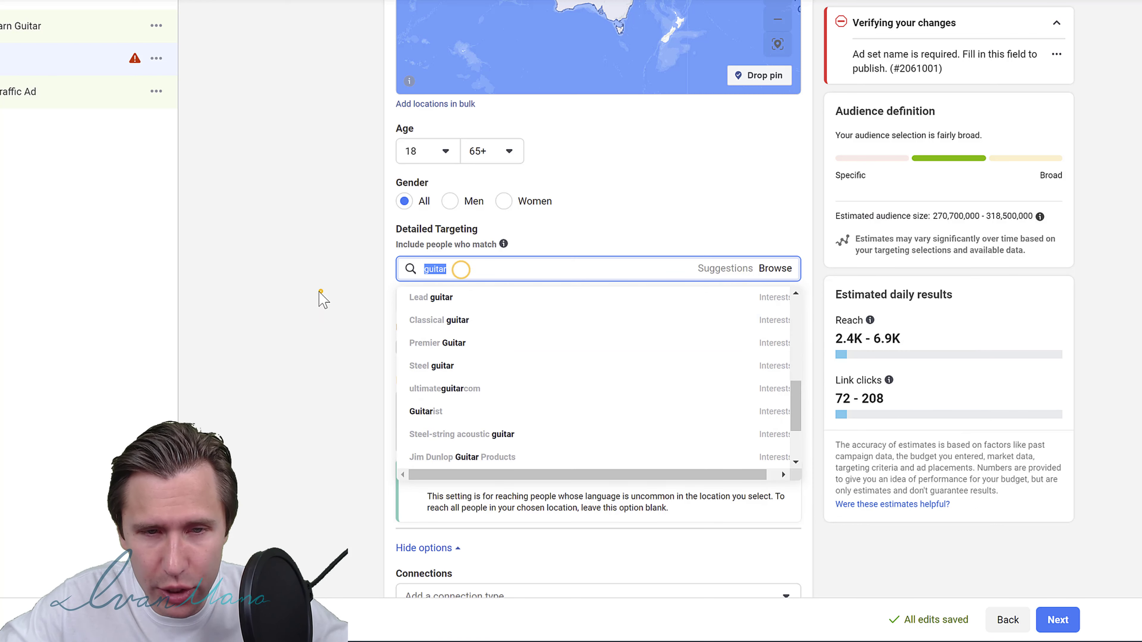
pyautogui.press('BackSpace')
pyautogui.click(536, 269)
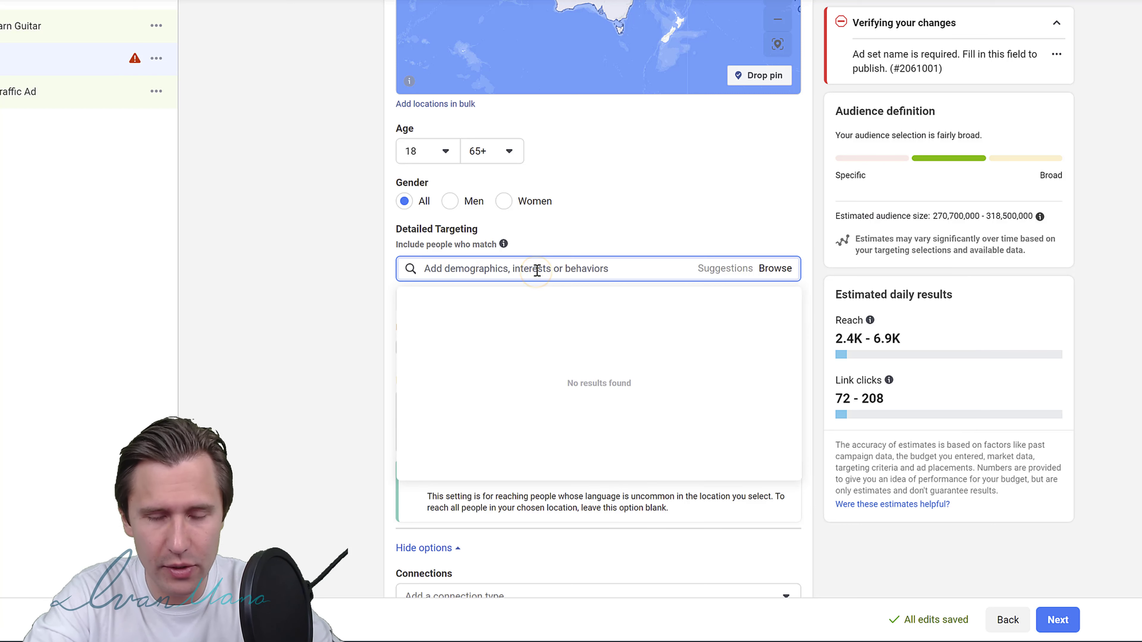
pyautogui.write('guitar')
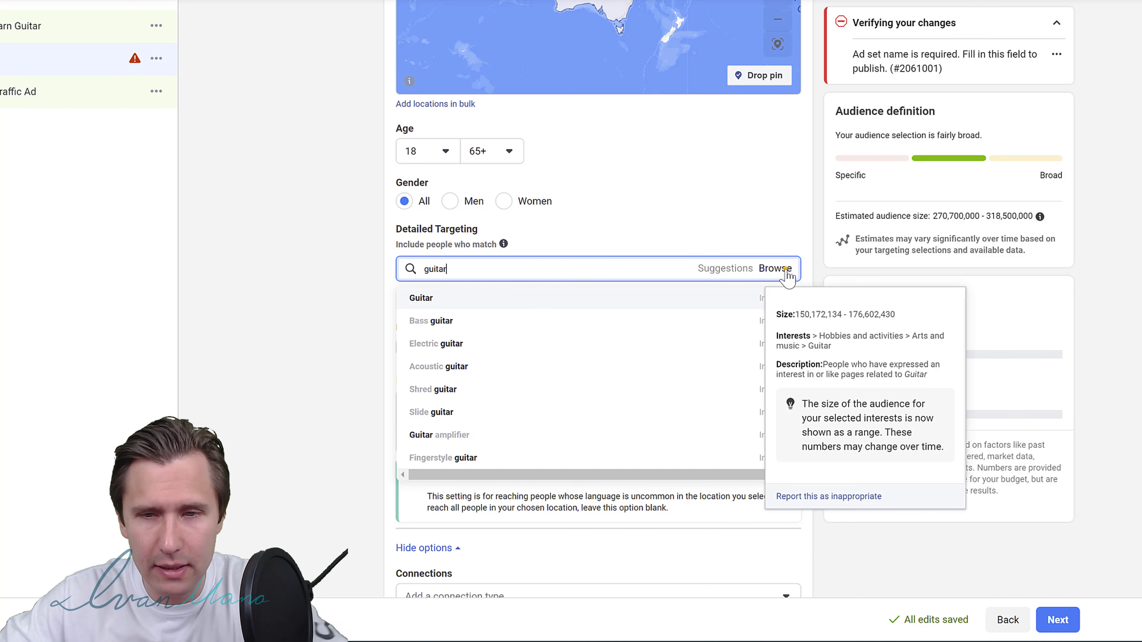
pyautogui.click(774, 269)
pyautogui.click(552, 274)
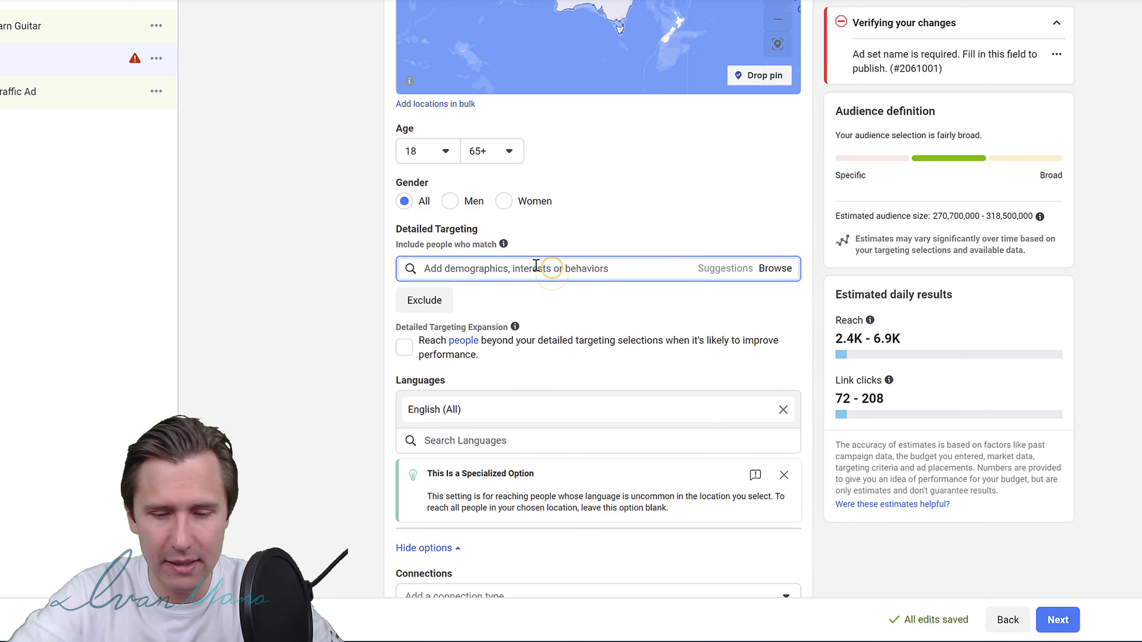
pyautogui.write('guitar')
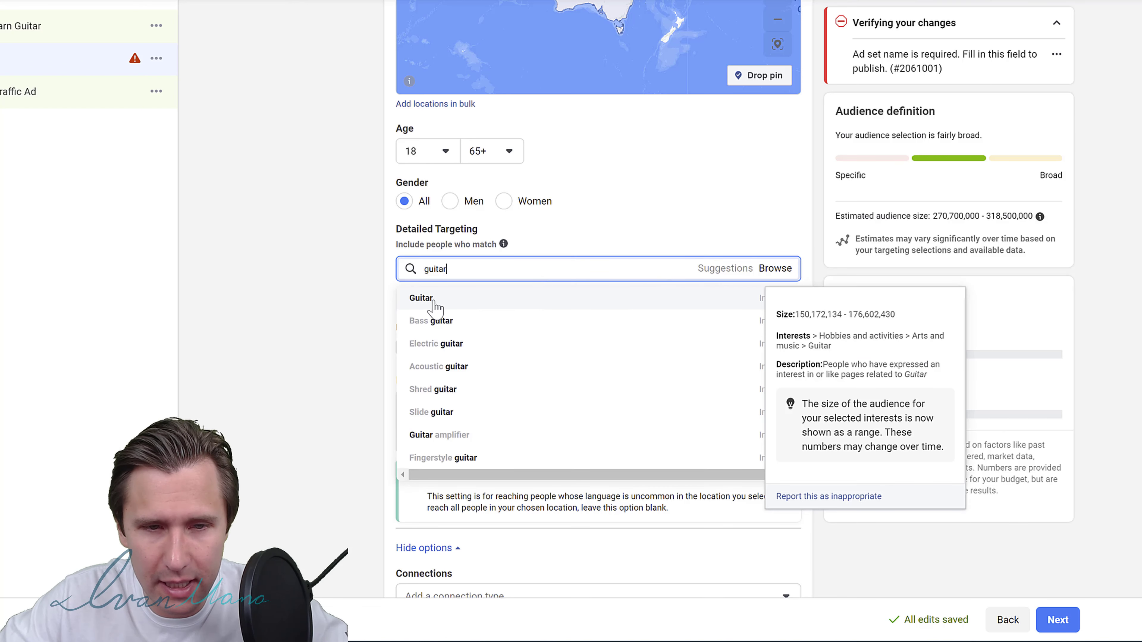
pyautogui.click(423, 298)
# Look through the suggested interests related to the Guitar selection.
pyautogui.click(719, 333)
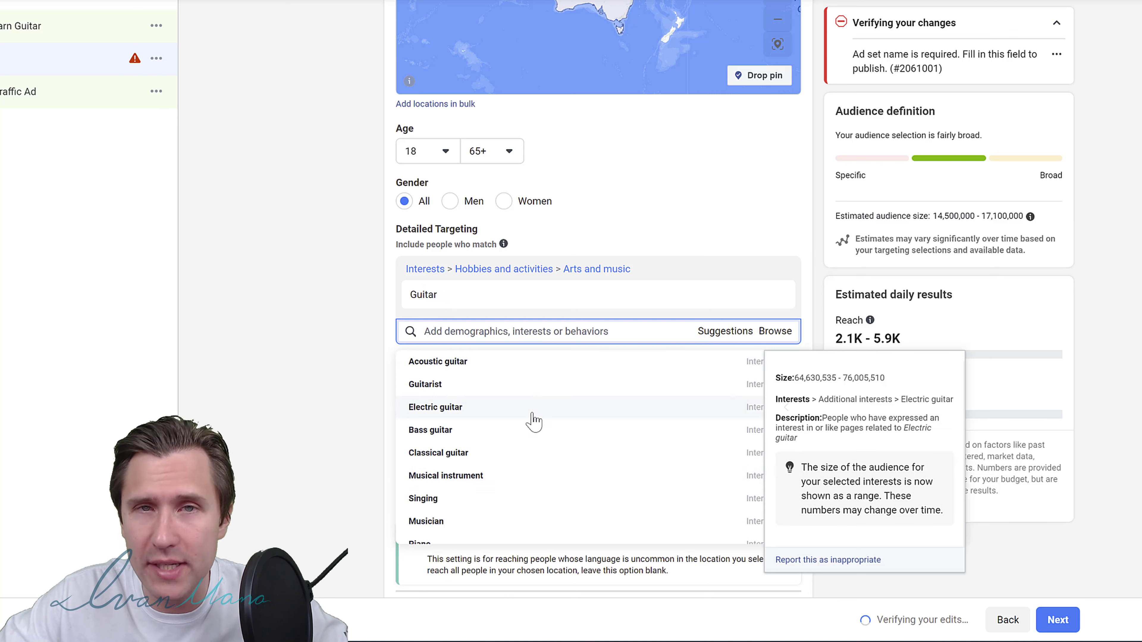
pyautogui.scroll(-3, 742, 424)
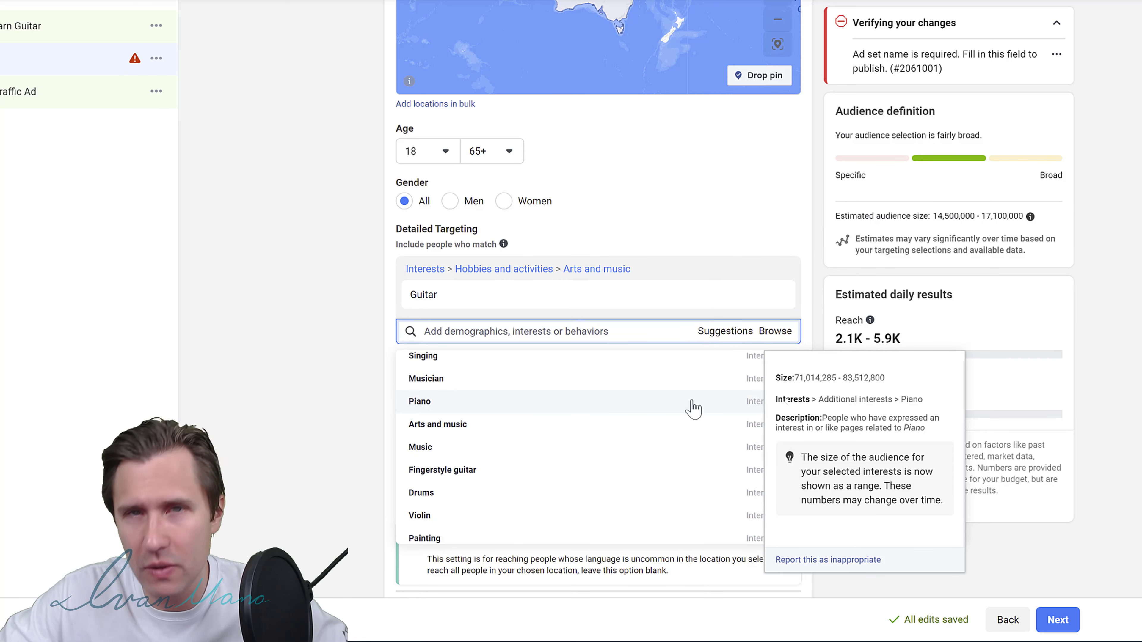
pyautogui.scroll(-5, 602, 421)
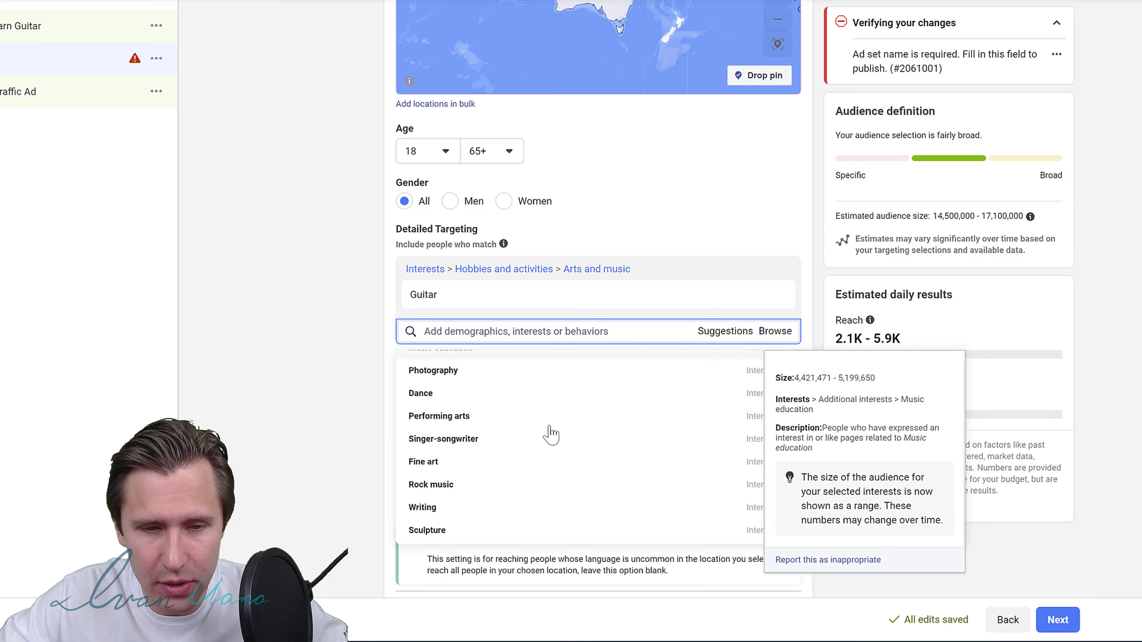
pyautogui.scroll(-2, 550, 441)
pyautogui.scroll(10, 538, 468)
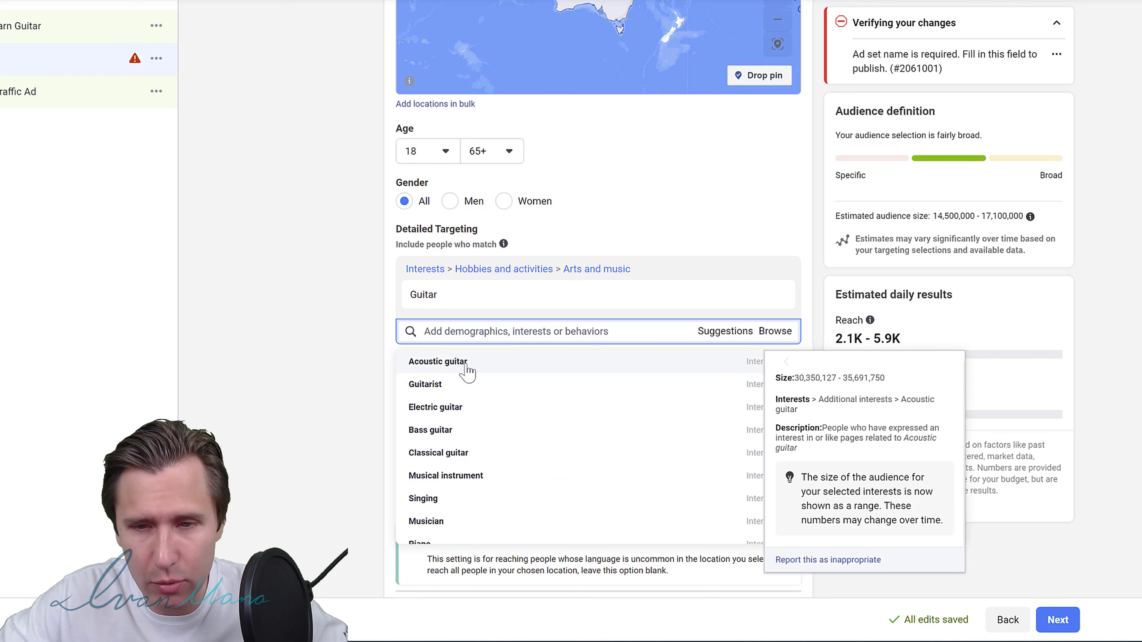
# Search the included detailed targeting for "learn guitar" and add the Learn Guitar interest.
pyautogui.click(467, 329)
pyautogui.write('learn guitar')
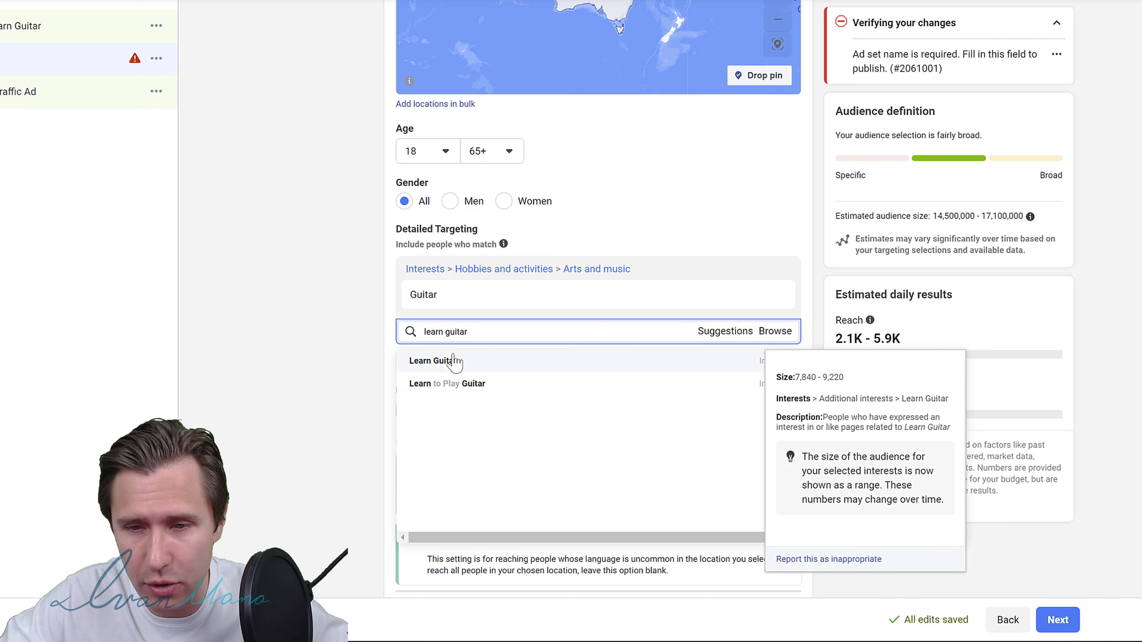
pyautogui.click(486, 361)
pyautogui.click(344, 353)
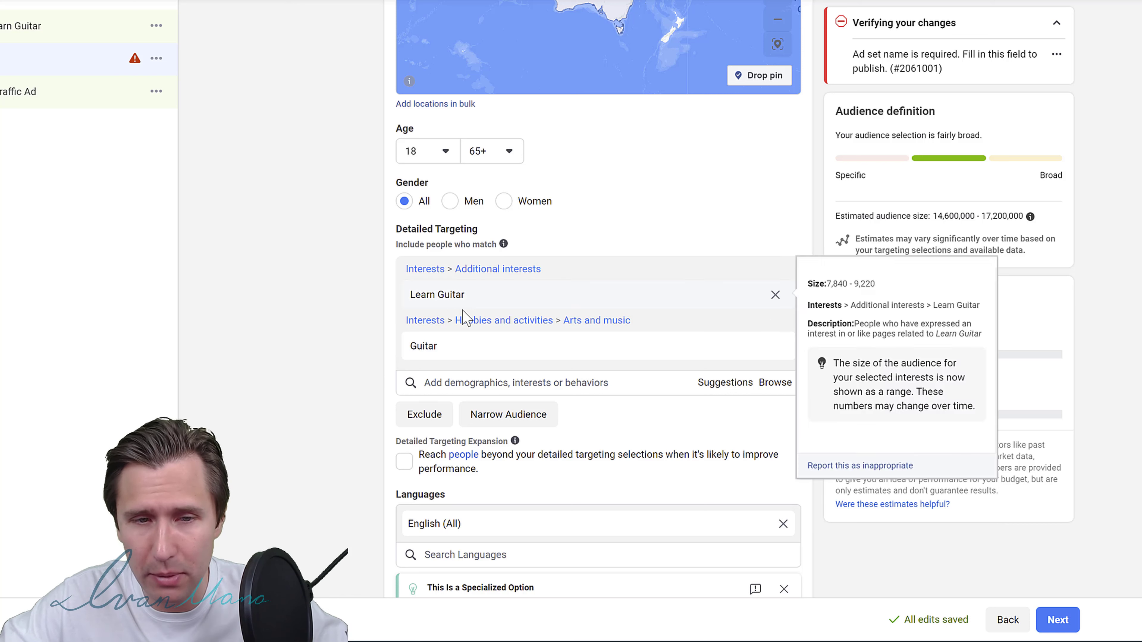
pyautogui.moveTo(469, 300)
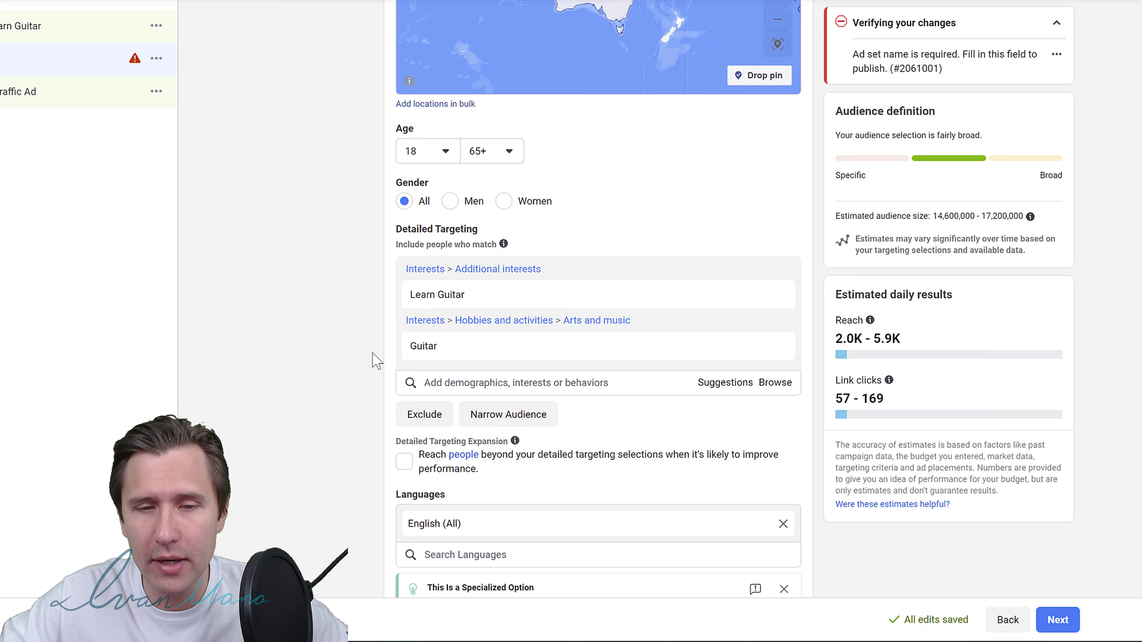
# Add an exclusion to the detailed targeting for people who match the Piano interest.
pyautogui.scroll(-2, 405, 358)
pyautogui.click(425, 343)
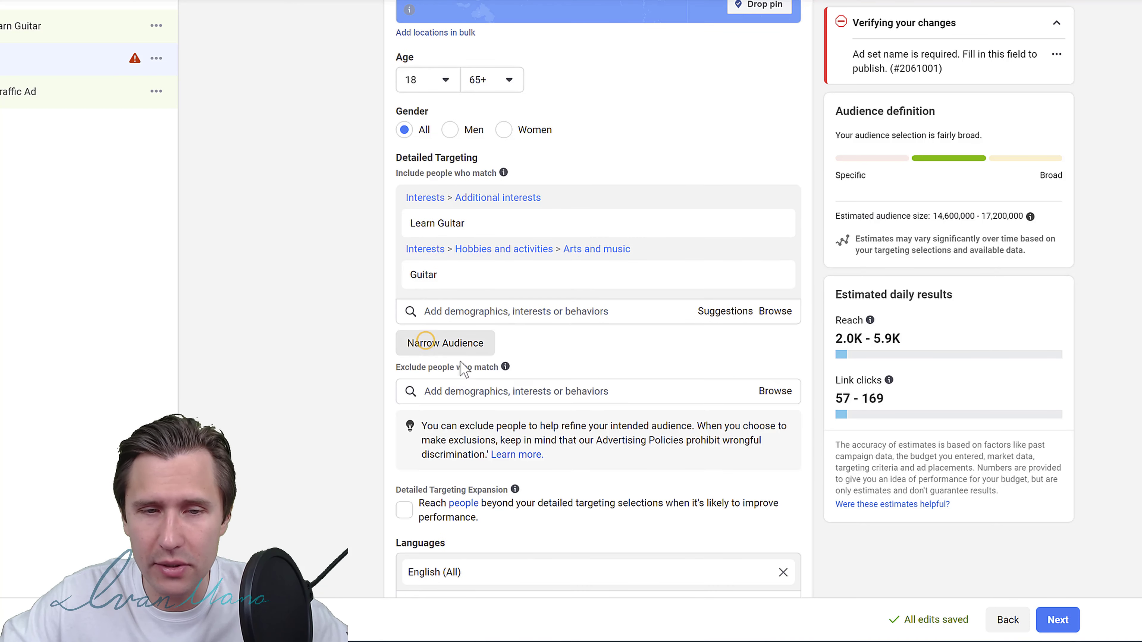
pyautogui.click(465, 390)
pyautogui.write('piano')
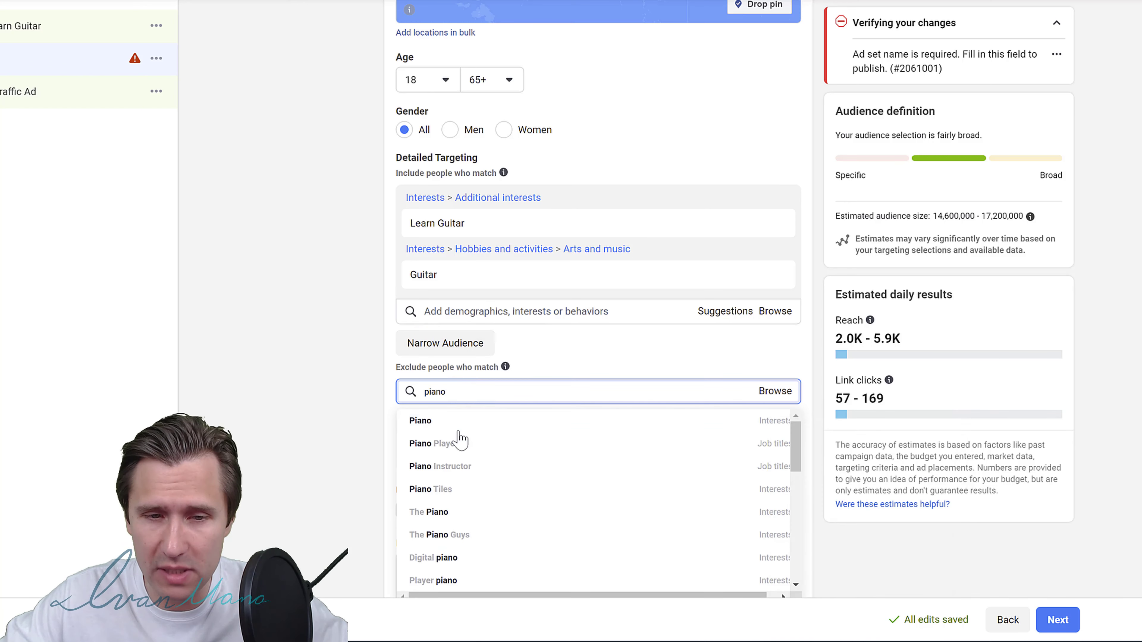
pyautogui.click(448, 423)
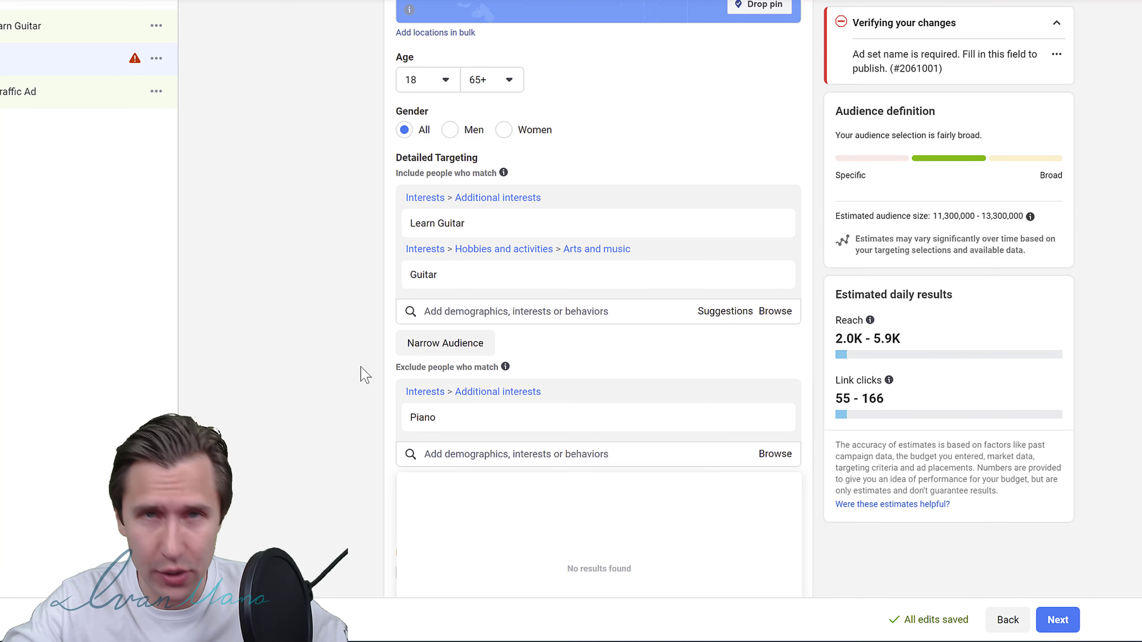
# Narrow the audience to people who must also match the Musical instrument interest, and check the estimated audience size.
pyautogui.click(448, 345)
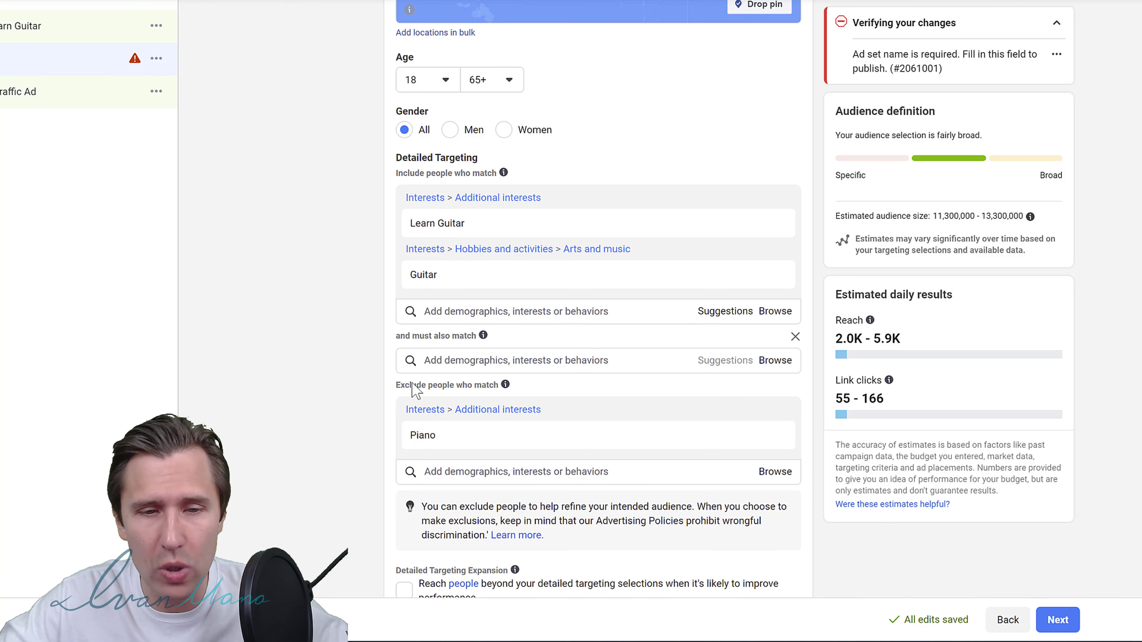
pyautogui.click(451, 361)
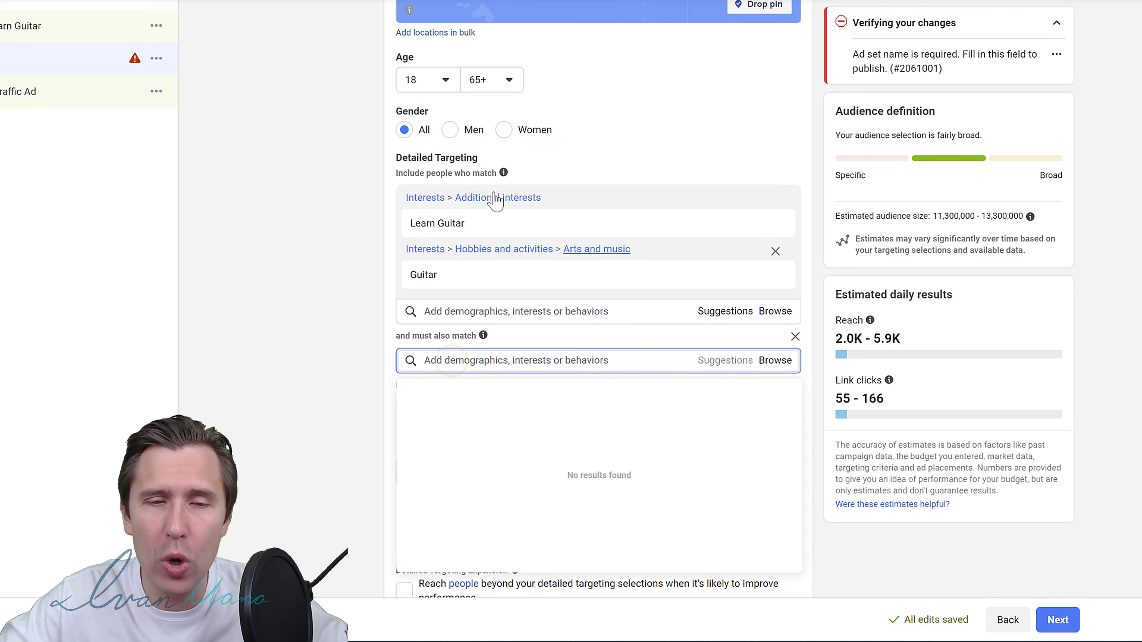
pyautogui.moveTo(454, 227)
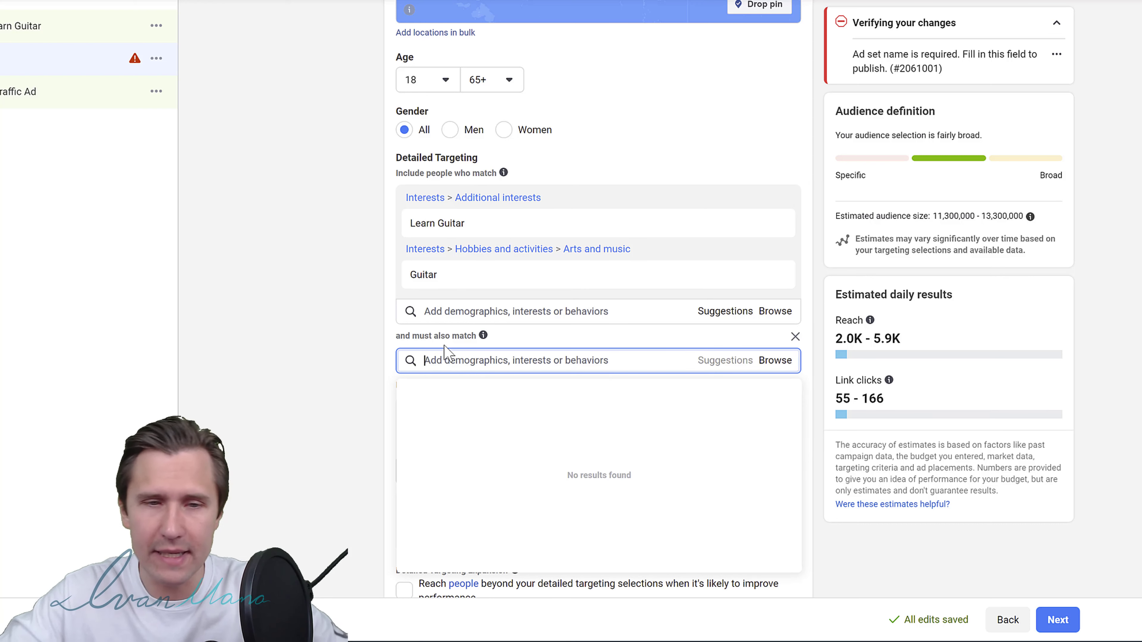
pyautogui.write('instrument')
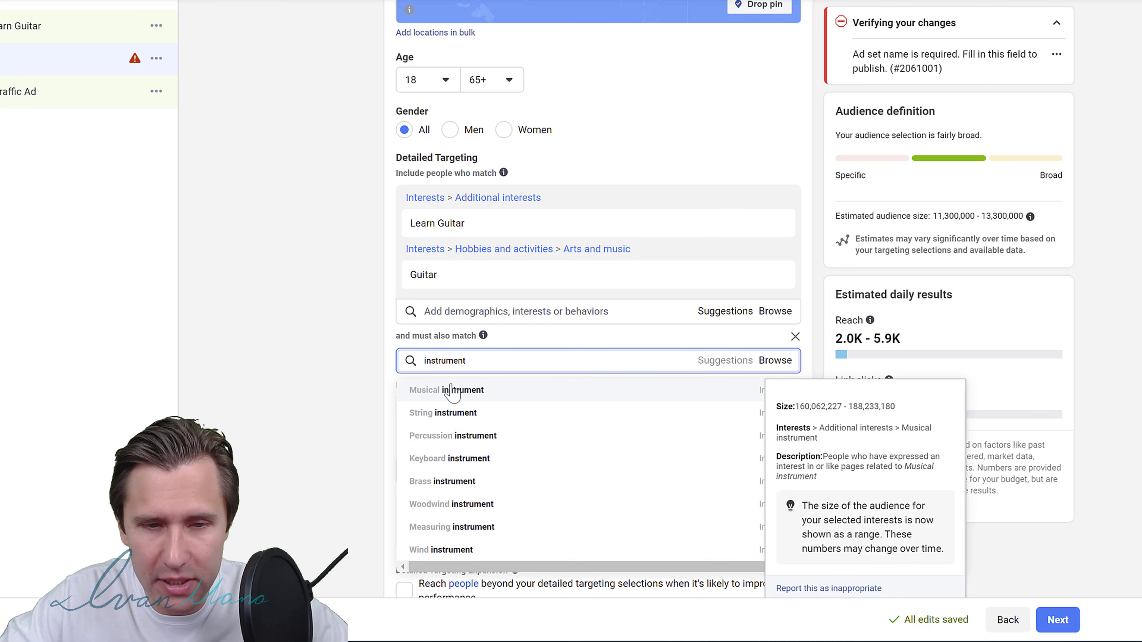
pyautogui.click(471, 392)
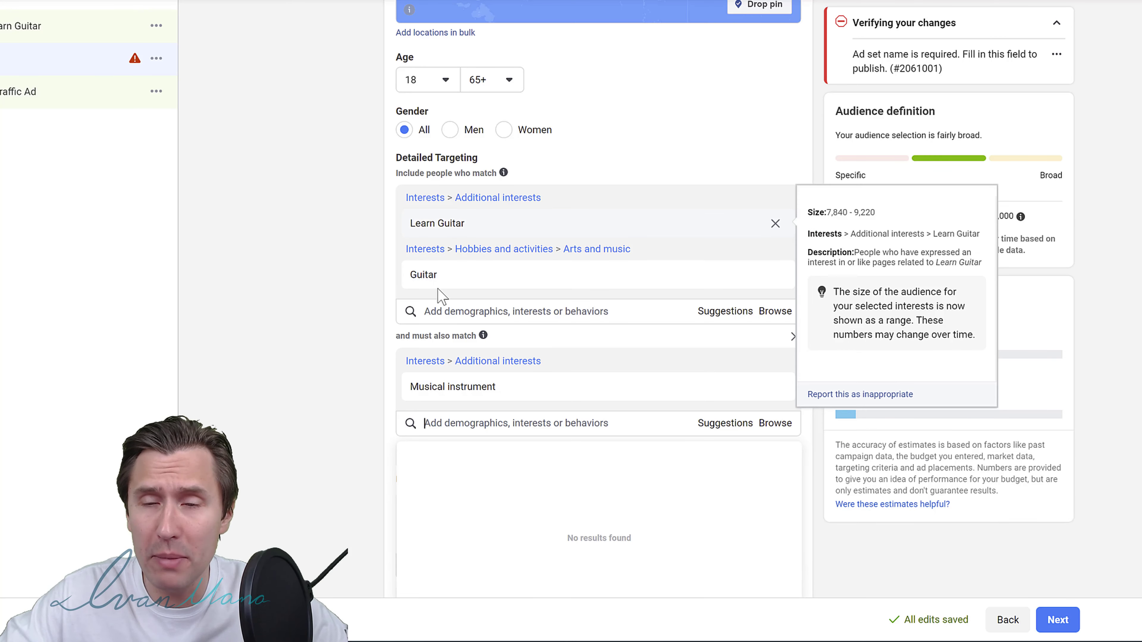
pyautogui.moveTo(474, 393)
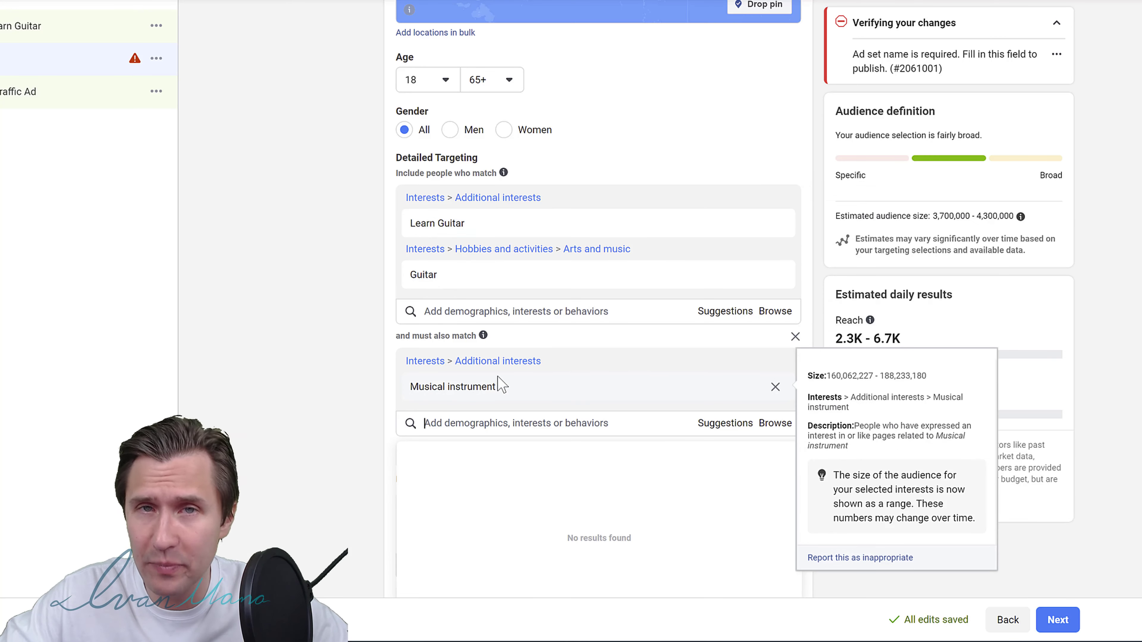
pyautogui.click(329, 384)
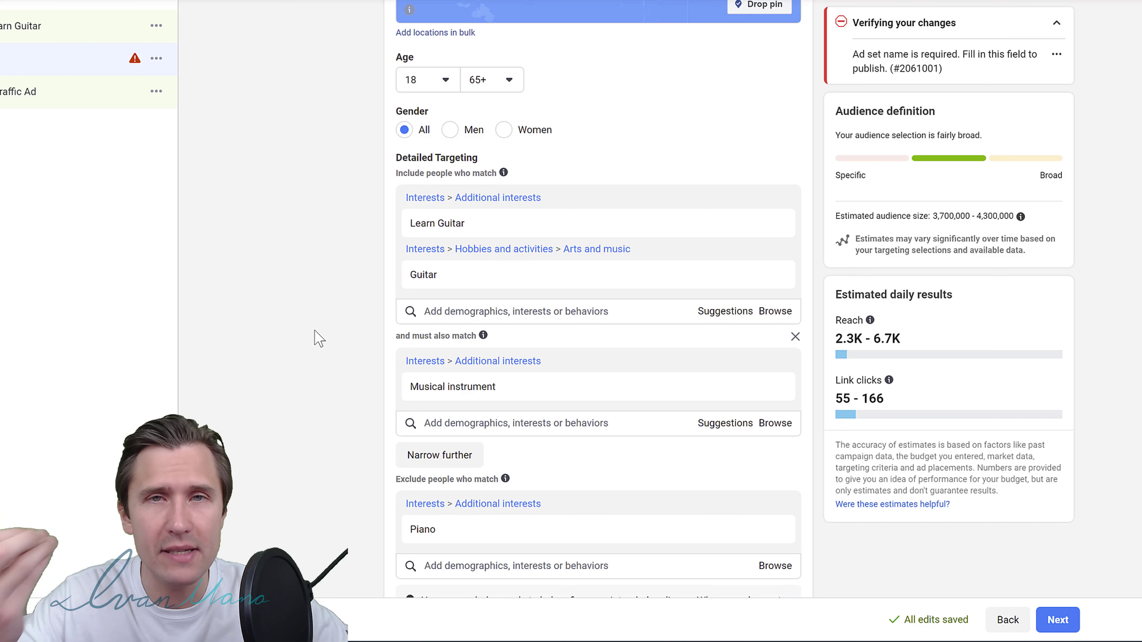
pyautogui.moveTo(473, 253)
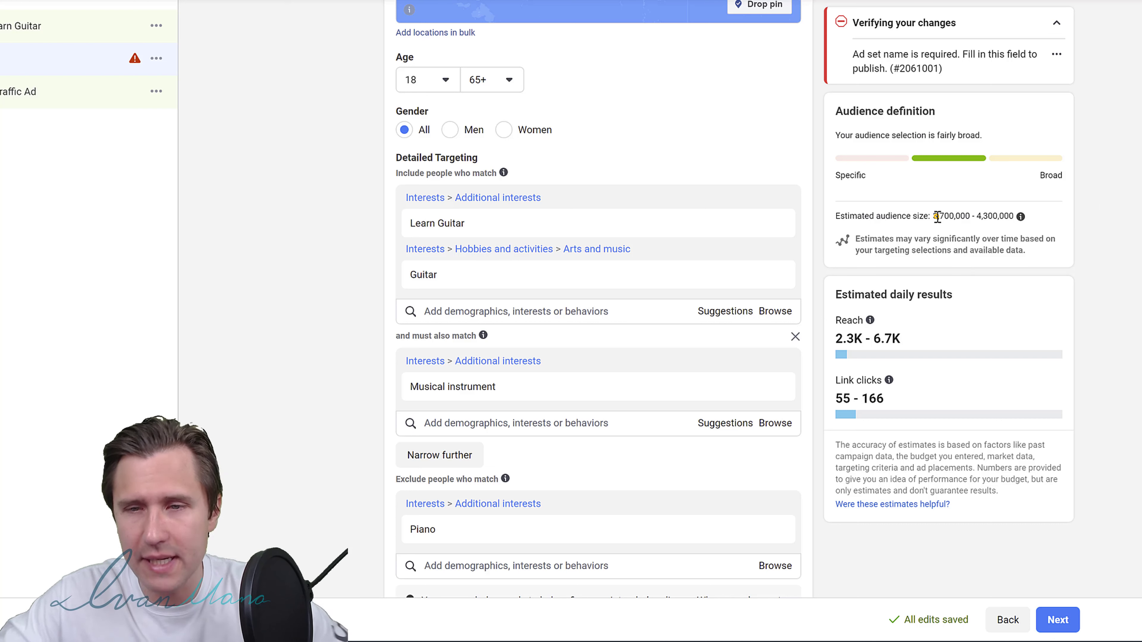
pyautogui.moveTo(936, 217); pyautogui.dragTo(997, 221)
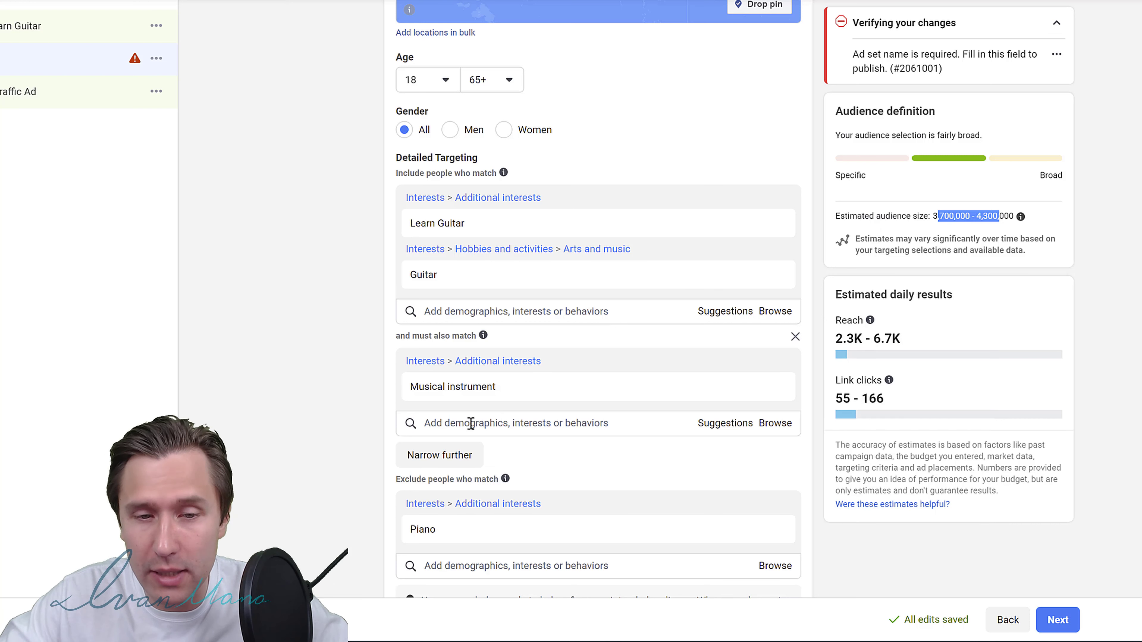
# Narrow the audience further with a second must-also-match condition for the Music interest.
pyautogui.click(443, 456)
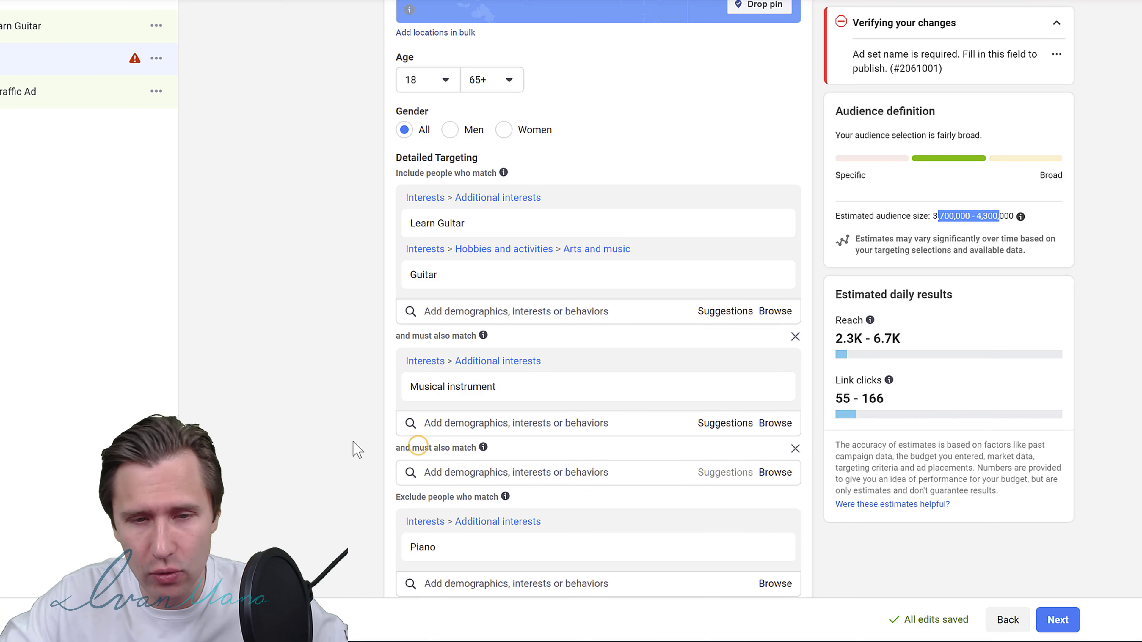
pyautogui.scroll(-1, 481, 427)
pyautogui.click(486, 400)
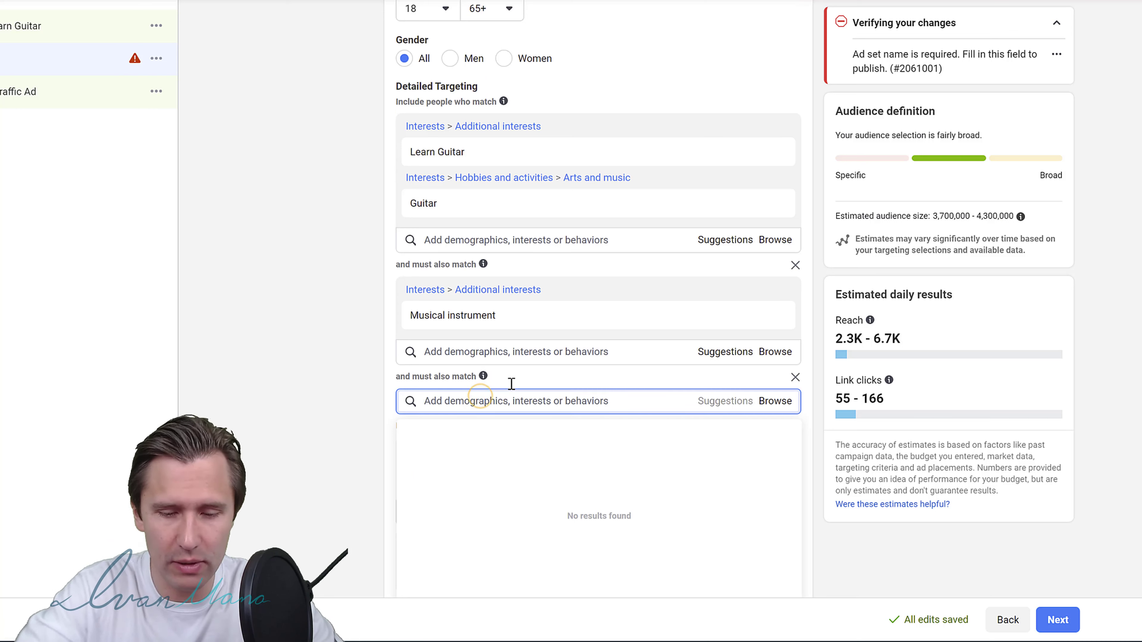
pyautogui.write('music')
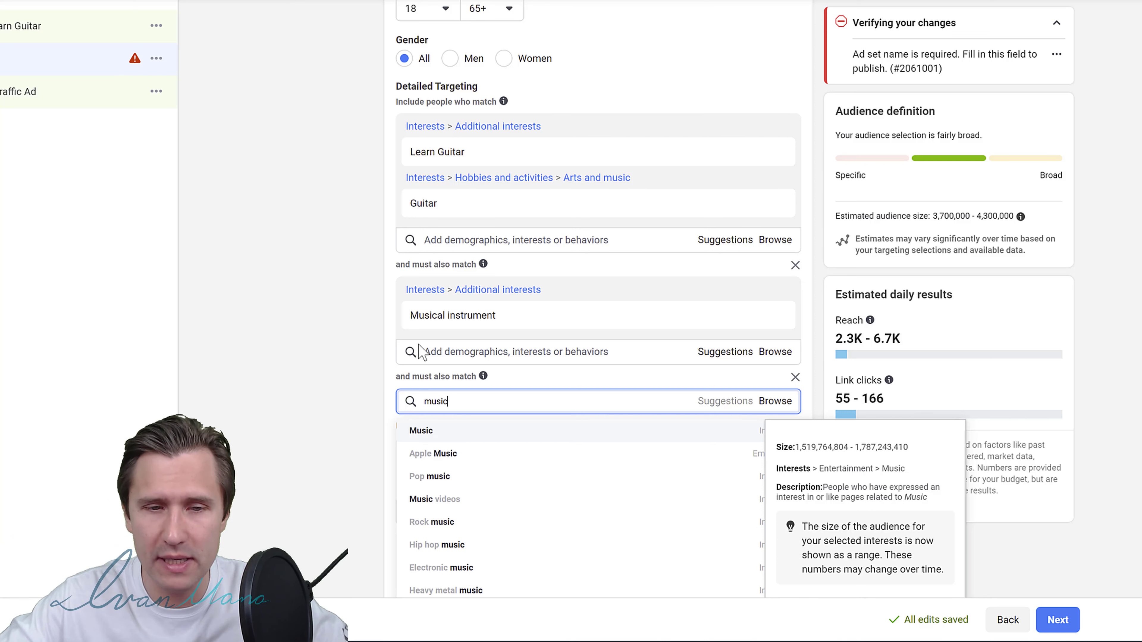
pyautogui.scroll(-2, 449, 371)
pyautogui.click(445, 360)
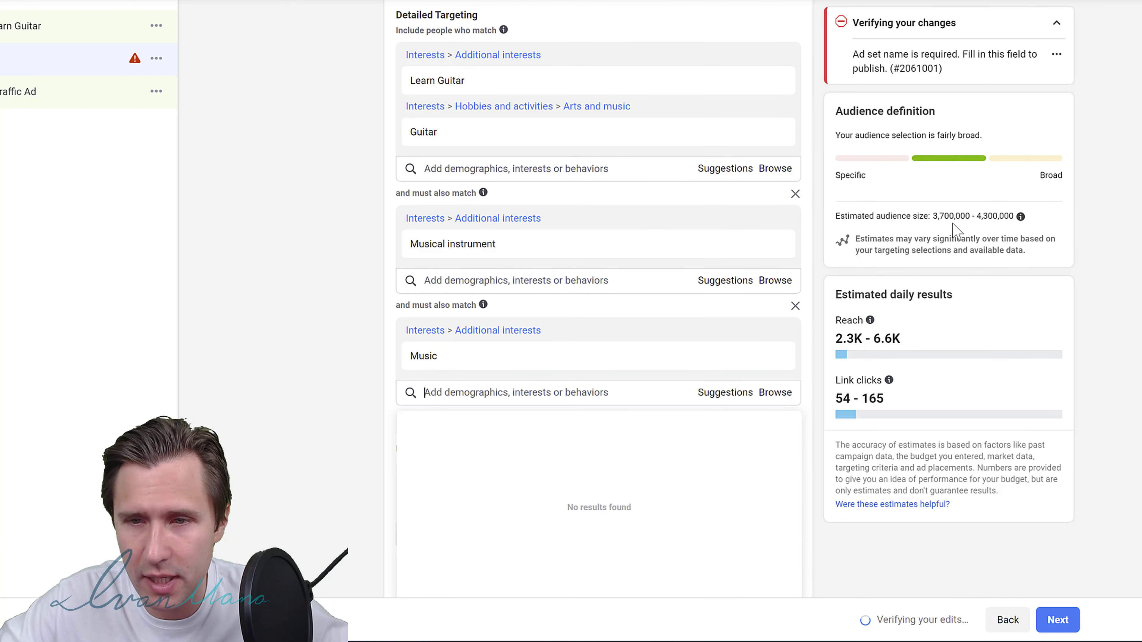
# Remove the Piano exclusion and the included Learn Guitar interest from the detailed targeting, and check the estimated audience size.
pyautogui.moveTo(931, 217); pyautogui.dragTo(1016, 218)
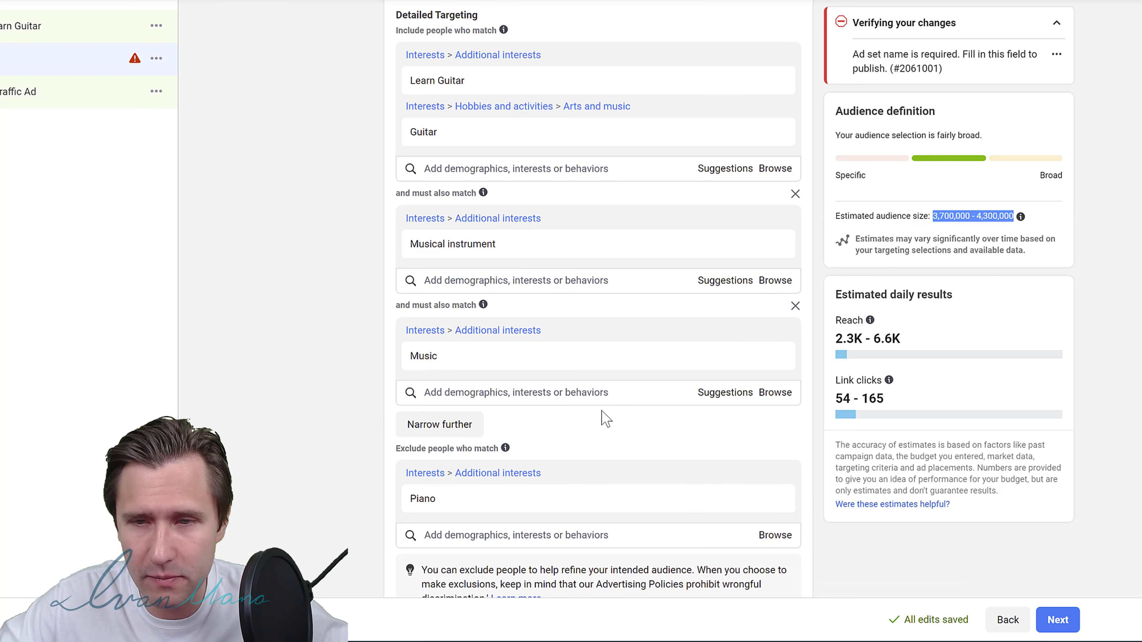
pyautogui.click(774, 497)
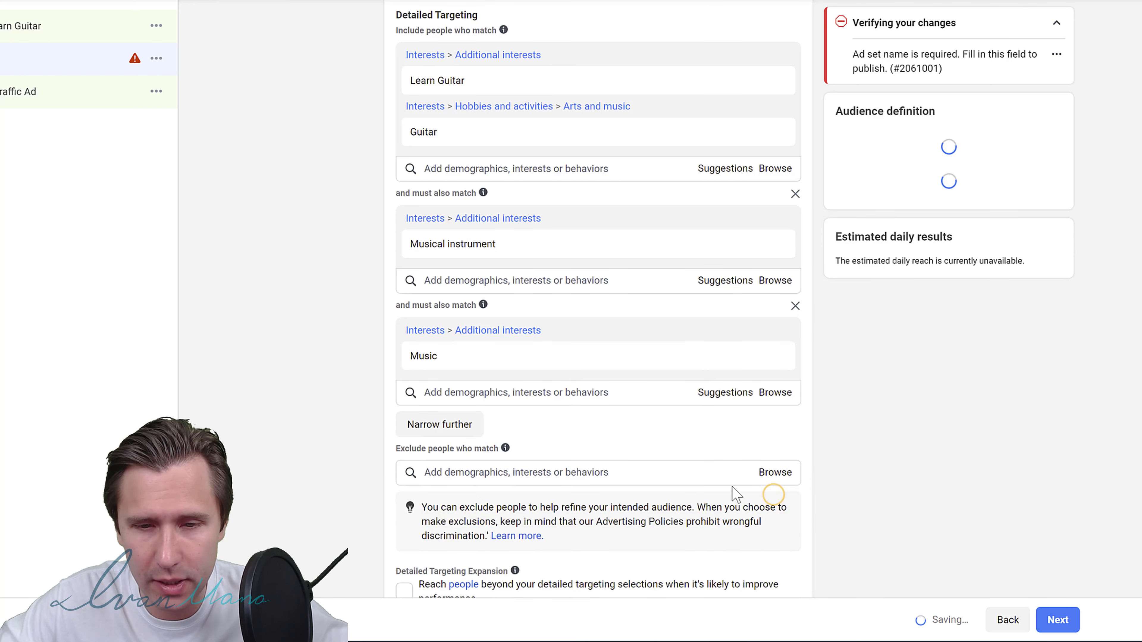
pyautogui.scroll(2, 645, 237)
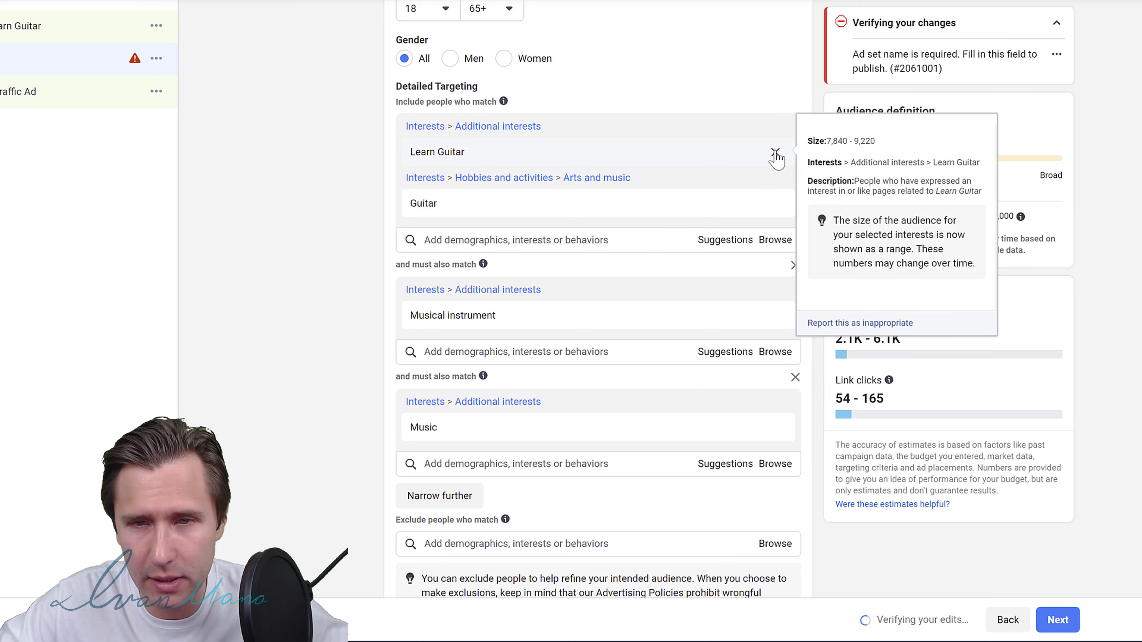
pyautogui.click(774, 152)
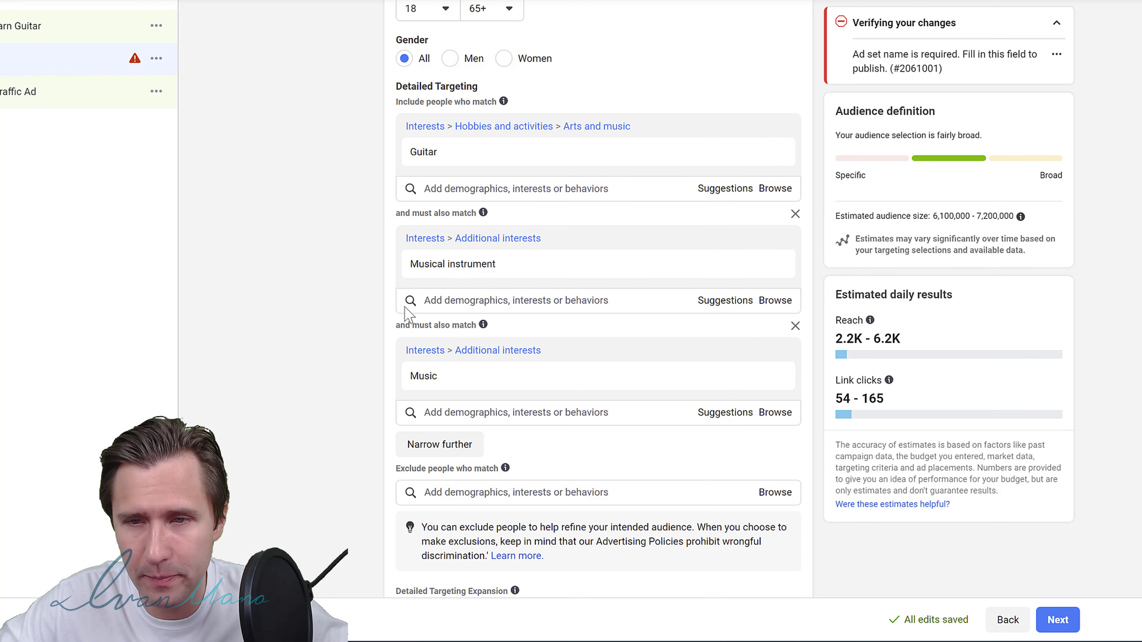
pyautogui.moveTo(1015, 217); pyautogui.dragTo(939, 217)
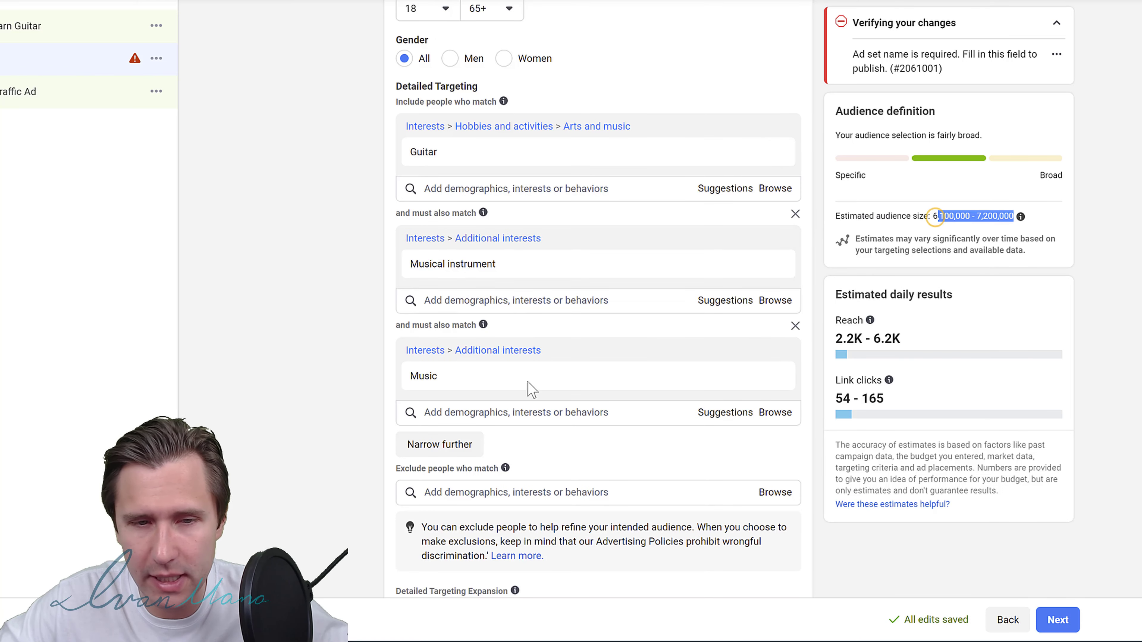
# Narrow the audience further with a third must-also-match condition for the Acoustic guitar interest, found by searching for "guitar".
pyautogui.click(434, 443)
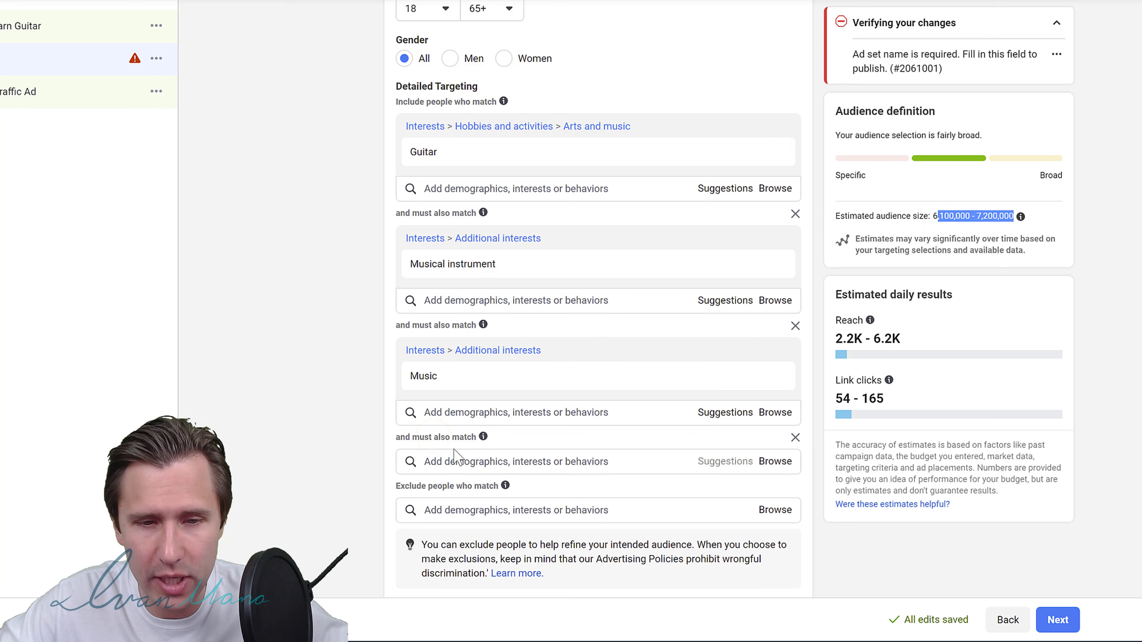
pyautogui.click(461, 458)
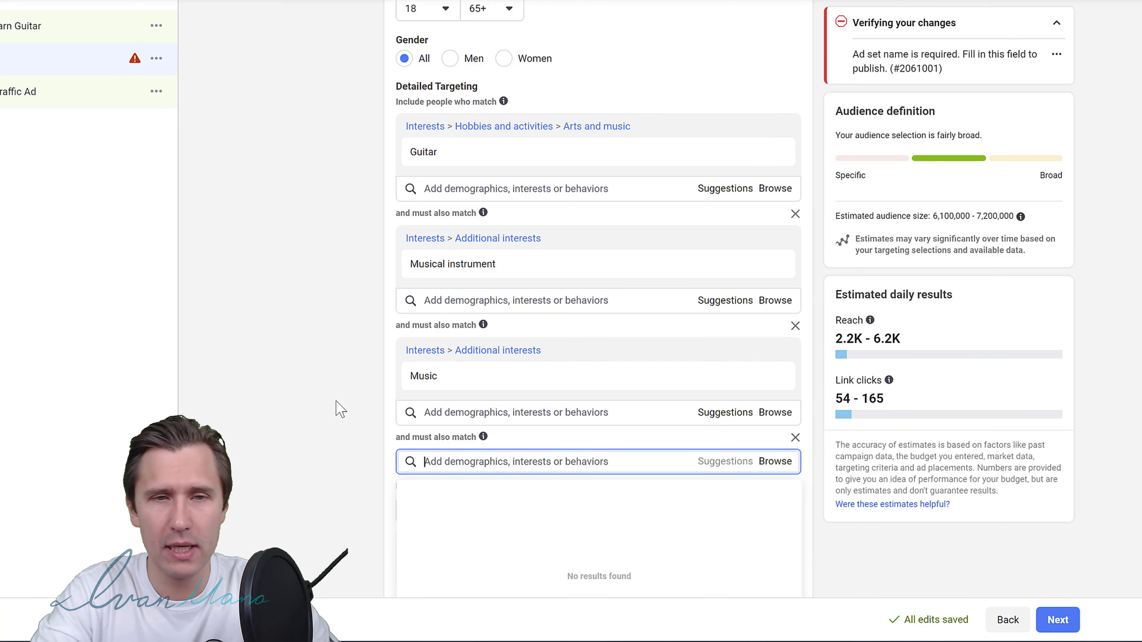
pyautogui.write('guitar')
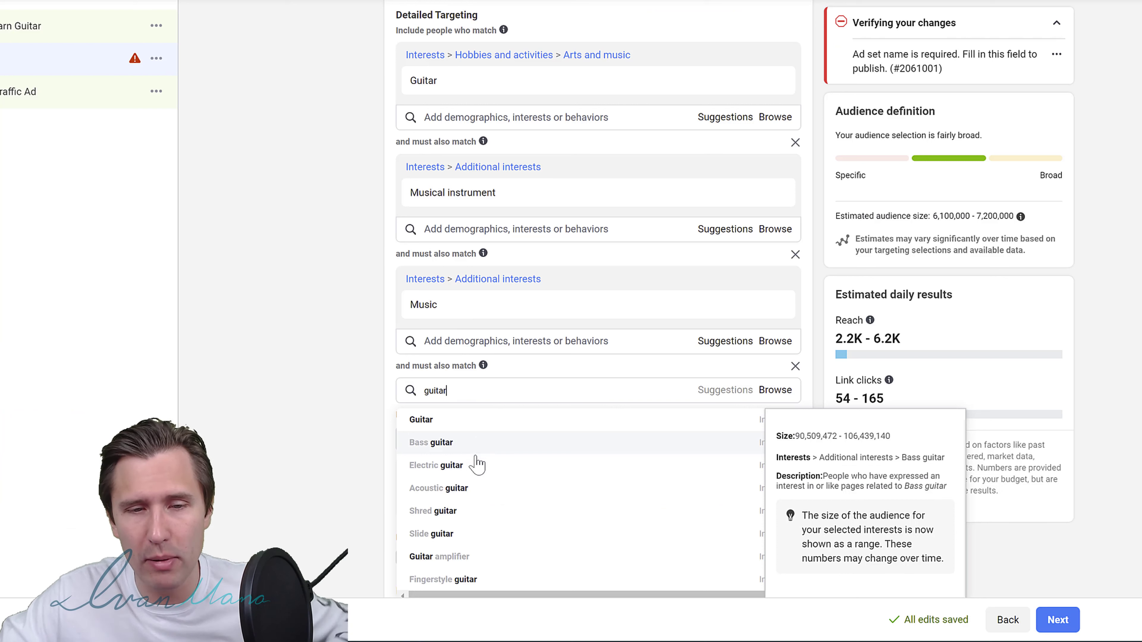
pyautogui.click(474, 486)
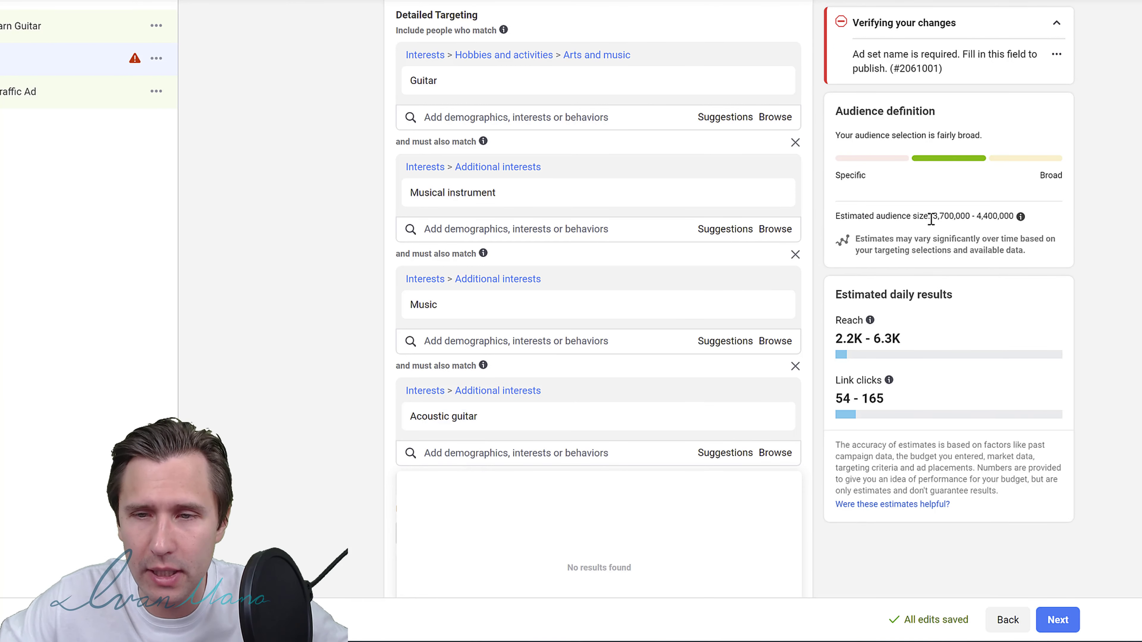
pyautogui.click(266, 360)
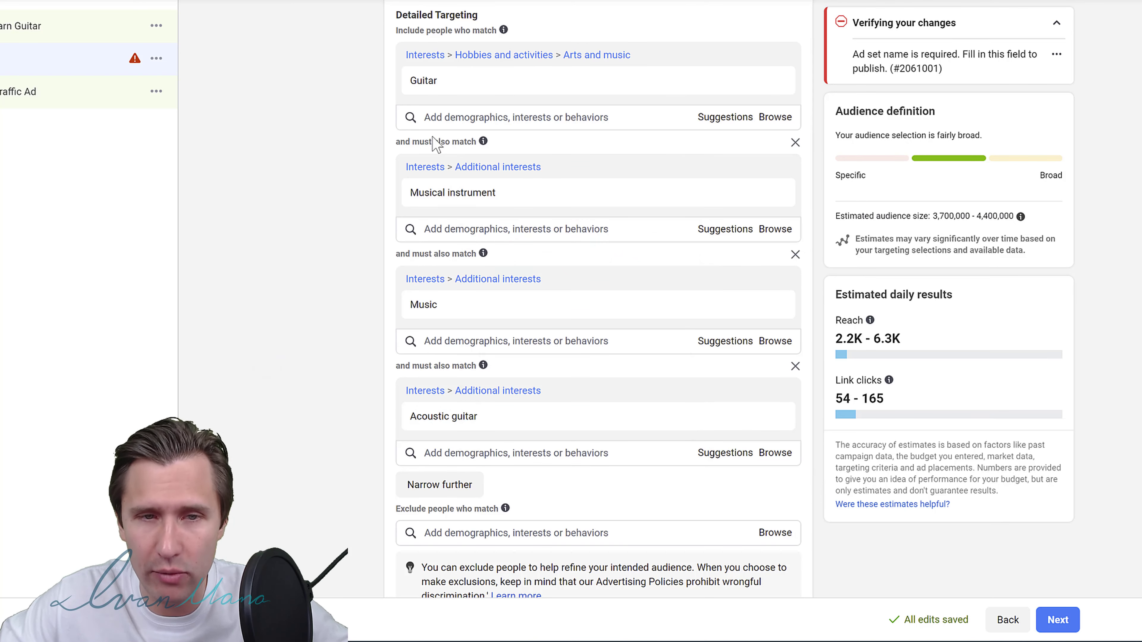
# Review the layered targeting conditions in order: Guitar, Musical instrument, Music and Acoustic guitar.
pyautogui.moveTo(449, 141); pyautogui.dragTo(465, 141)
pyautogui.click(345, 160)
pyautogui.moveTo(453, 81); pyautogui.dragTo(411, 82)
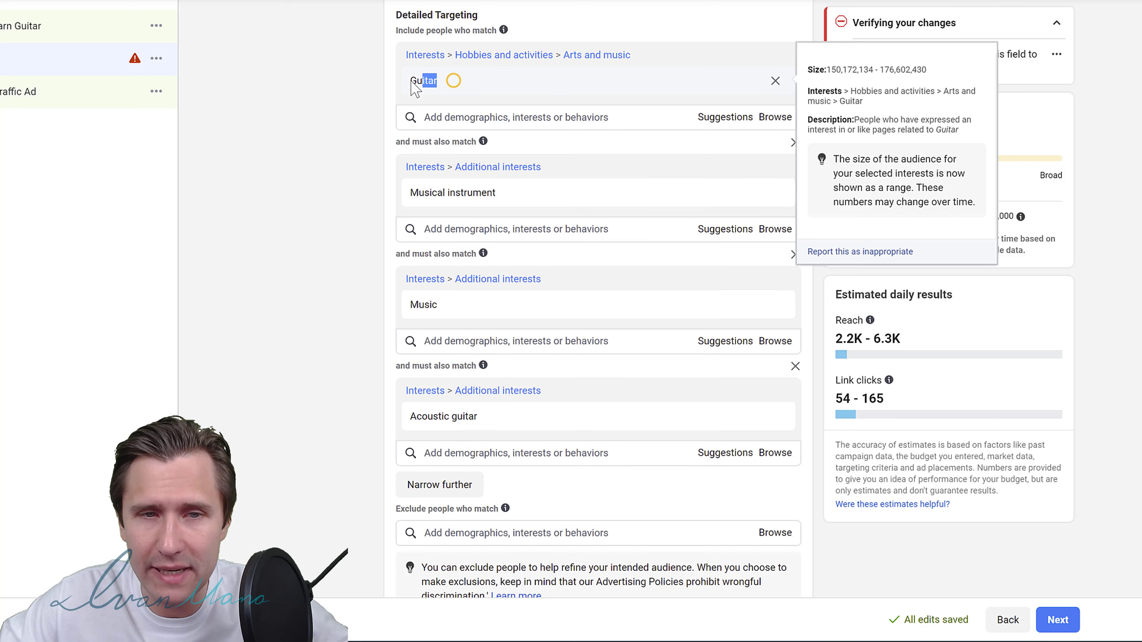
pyautogui.moveTo(496, 192); pyautogui.dragTo(417, 193)
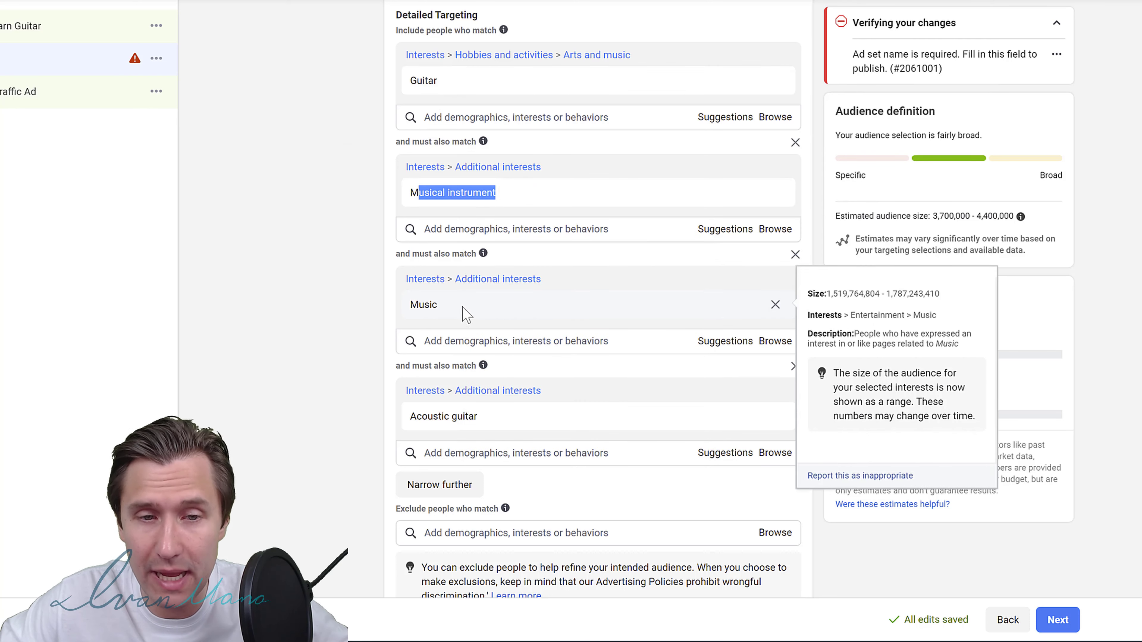
pyautogui.moveTo(462, 306); pyautogui.dragTo(409, 306)
pyautogui.moveTo(502, 413); pyautogui.dragTo(289, 400)
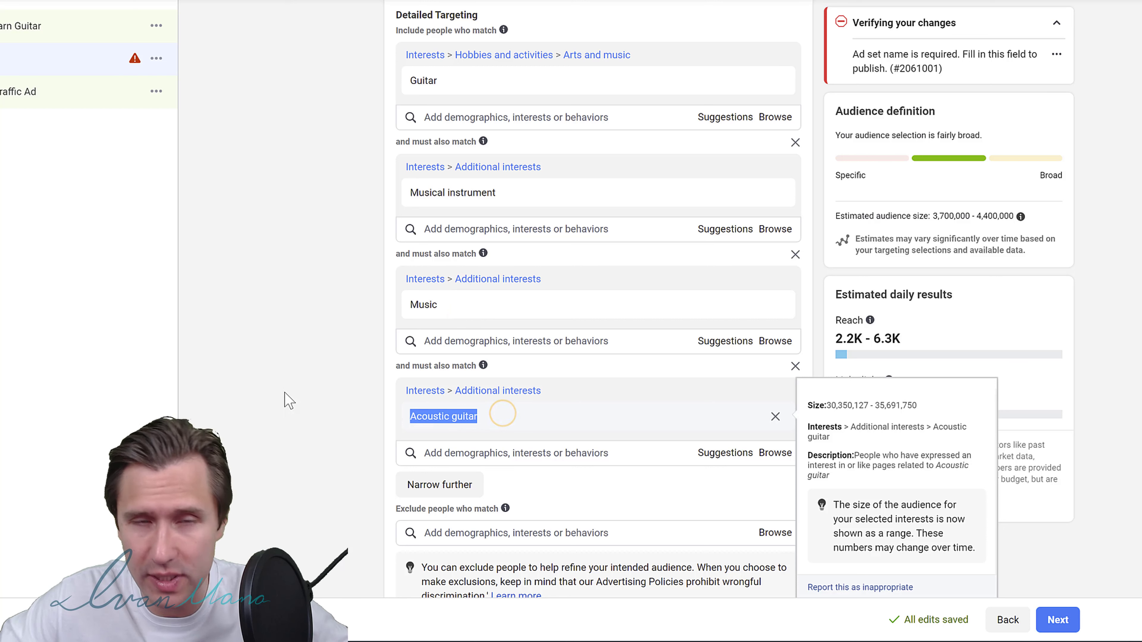
pyautogui.click(269, 328)
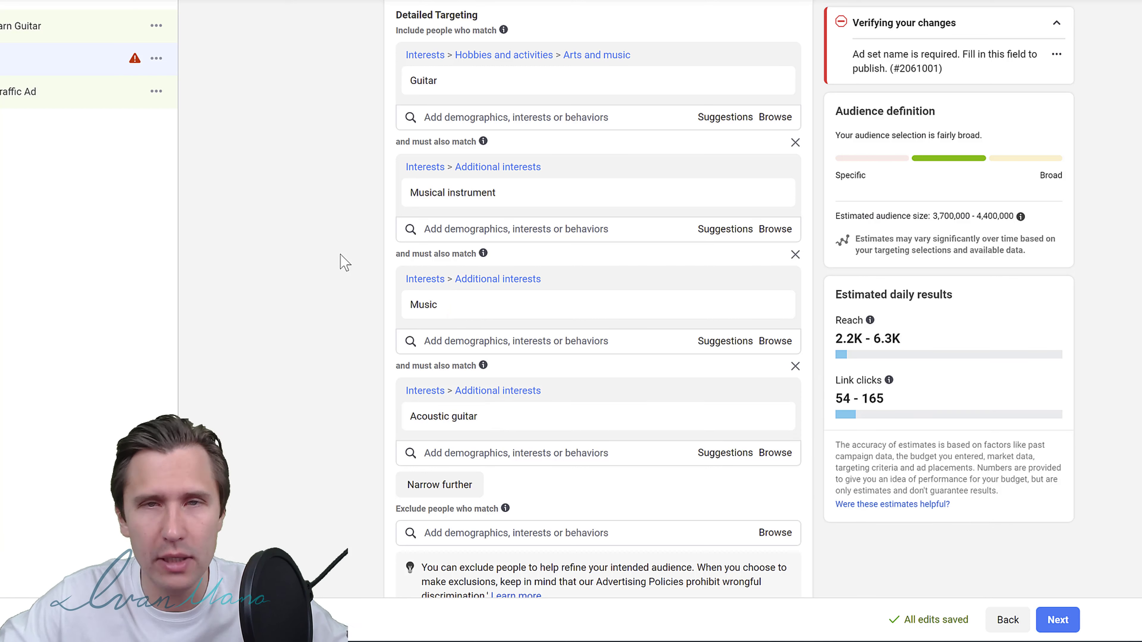
# Turn on Detailed Targeting Expansion to check its effect on the estimated audience size, and turn it off again.
pyautogui.scroll(-8, 355, 263)
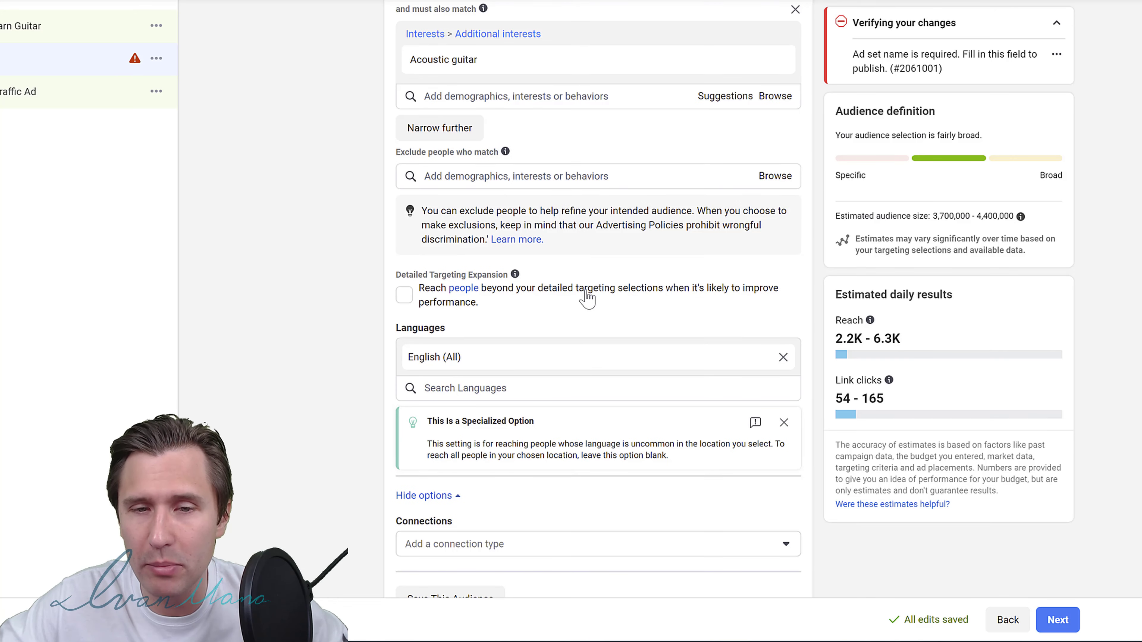
pyautogui.click(562, 288)
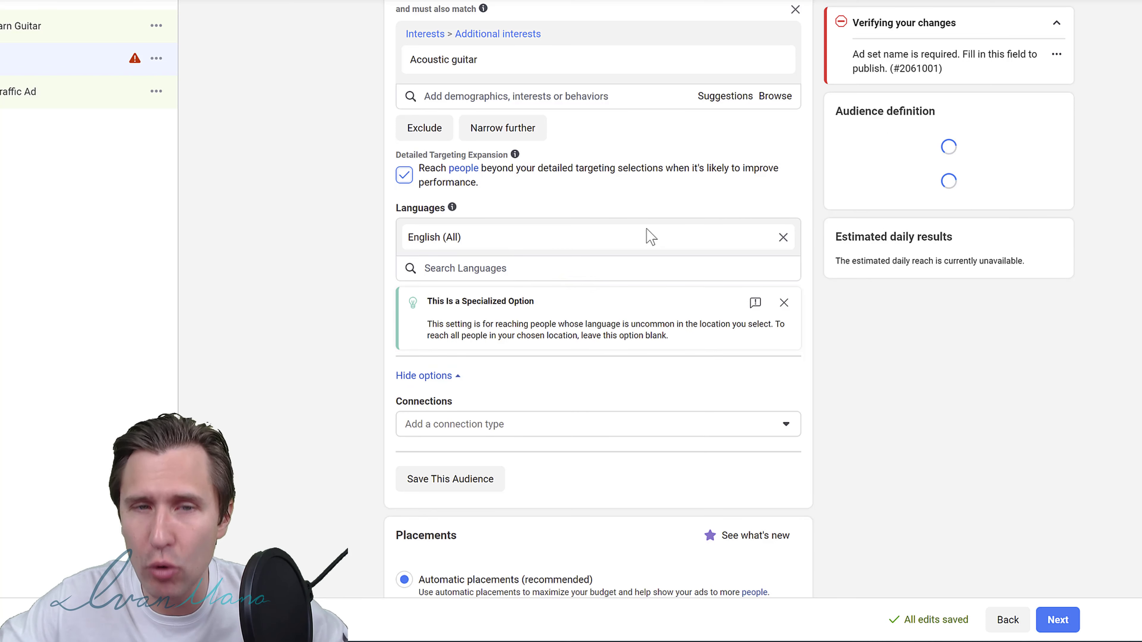
pyautogui.scroll(2, 520, 252)
pyautogui.scroll(4, 577, 223)
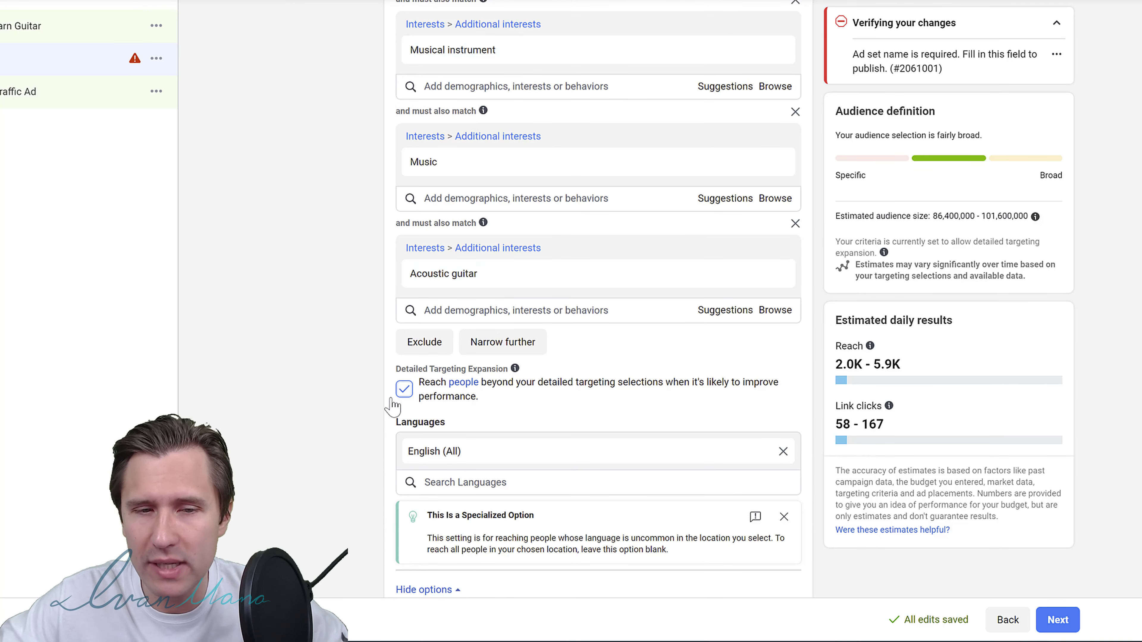
pyautogui.moveTo(933, 218); pyautogui.dragTo(964, 214)
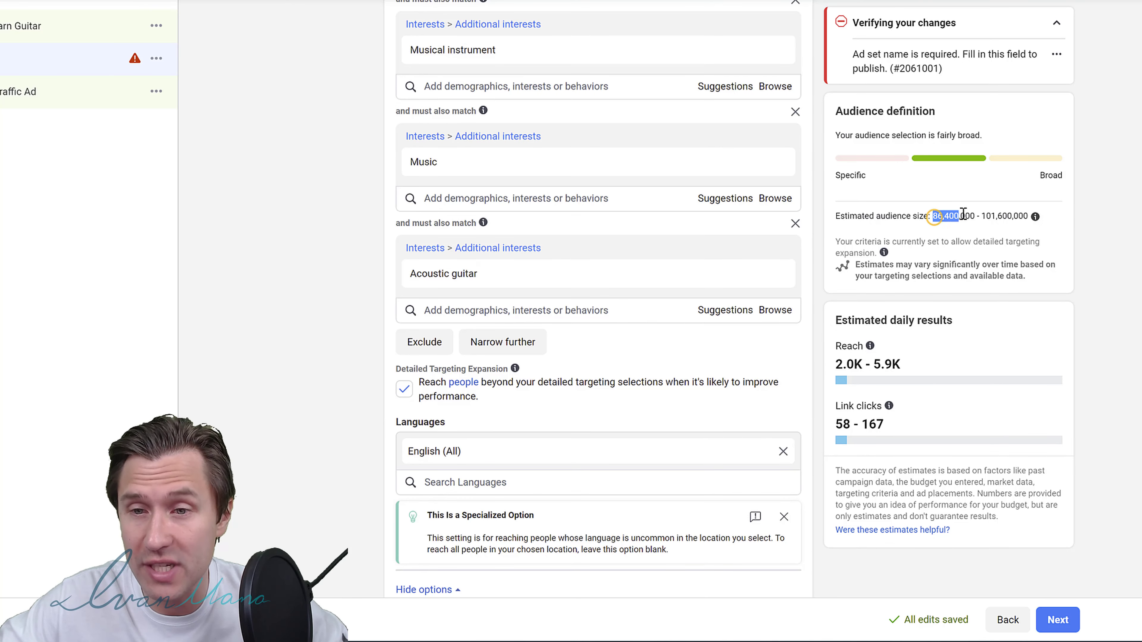
pyautogui.click(403, 389)
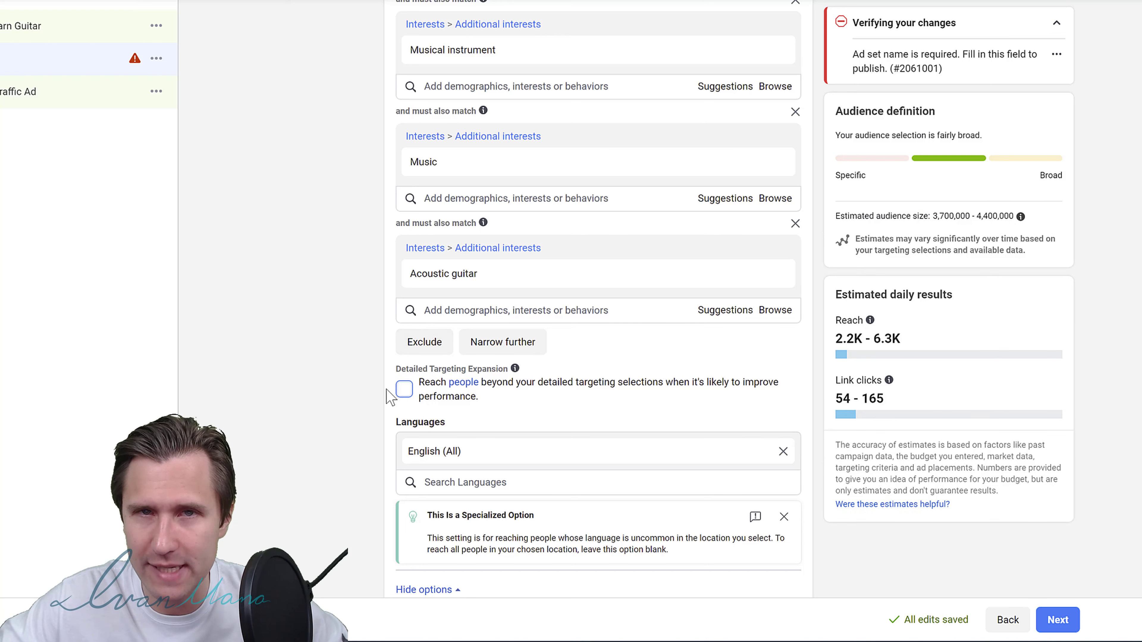
# Examine the ad set's Placements settings below the audience section.
pyautogui.scroll(-5, 342, 382)
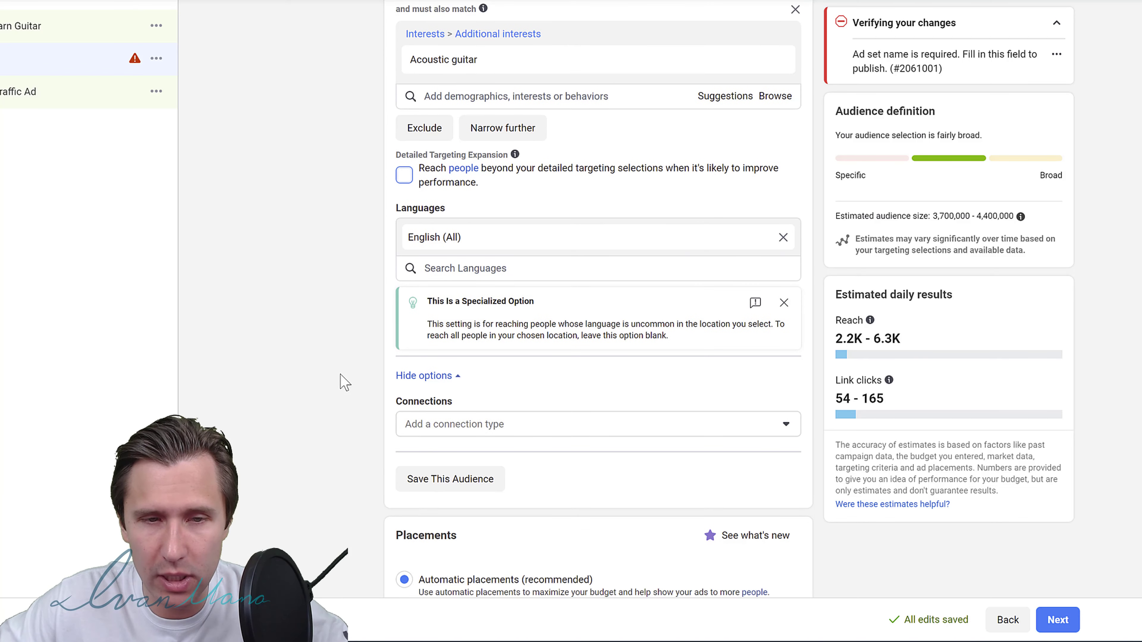
pyautogui.scroll(-8, 337, 373)
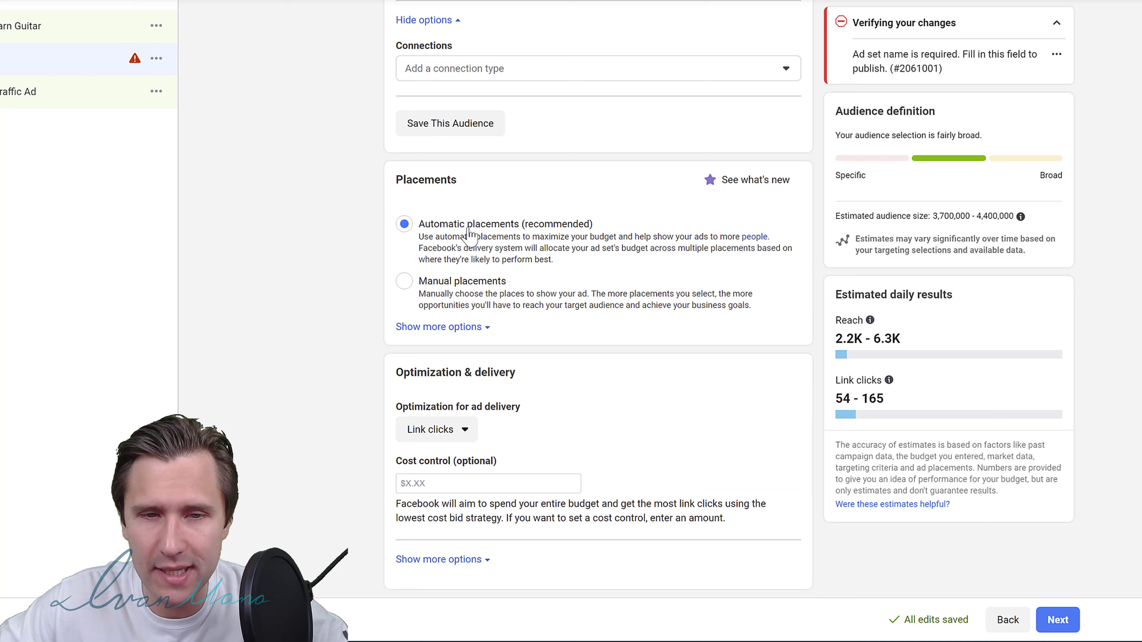
# Switch the ad set to manual placements and look through the list of available placements.
pyautogui.click(473, 276)
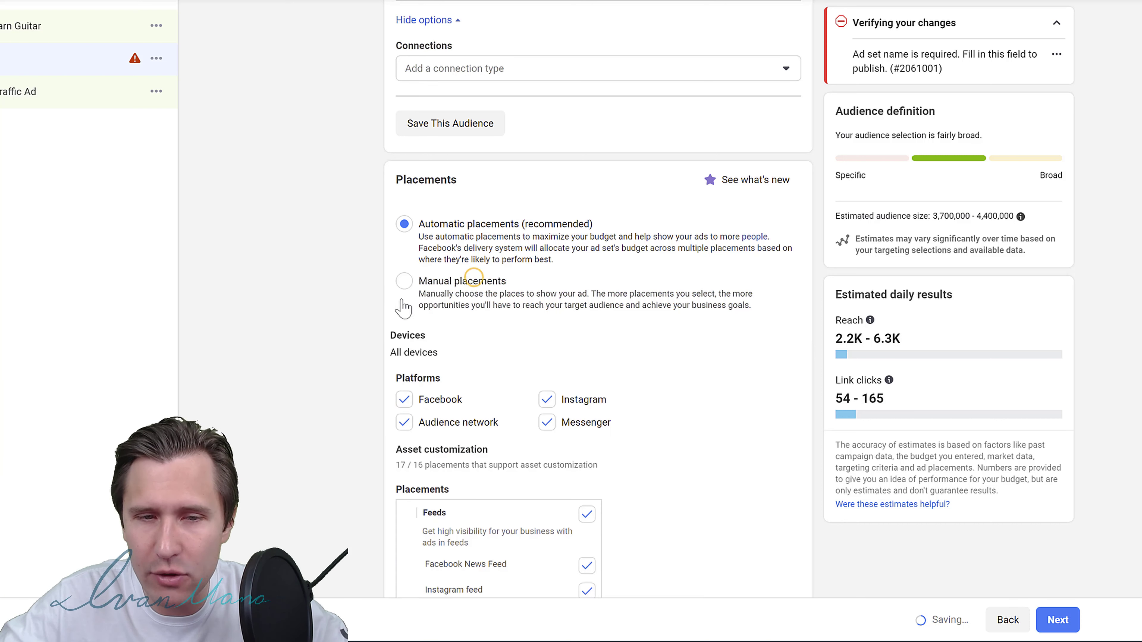
pyautogui.scroll(-6, 343, 309)
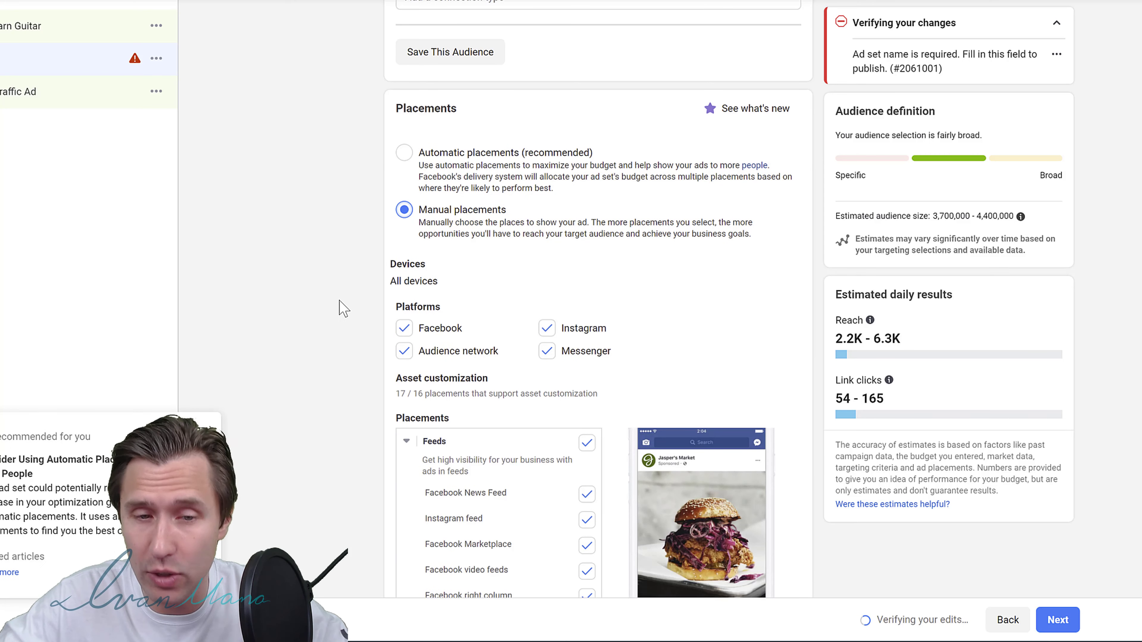
pyautogui.scroll(-6, 343, 308)
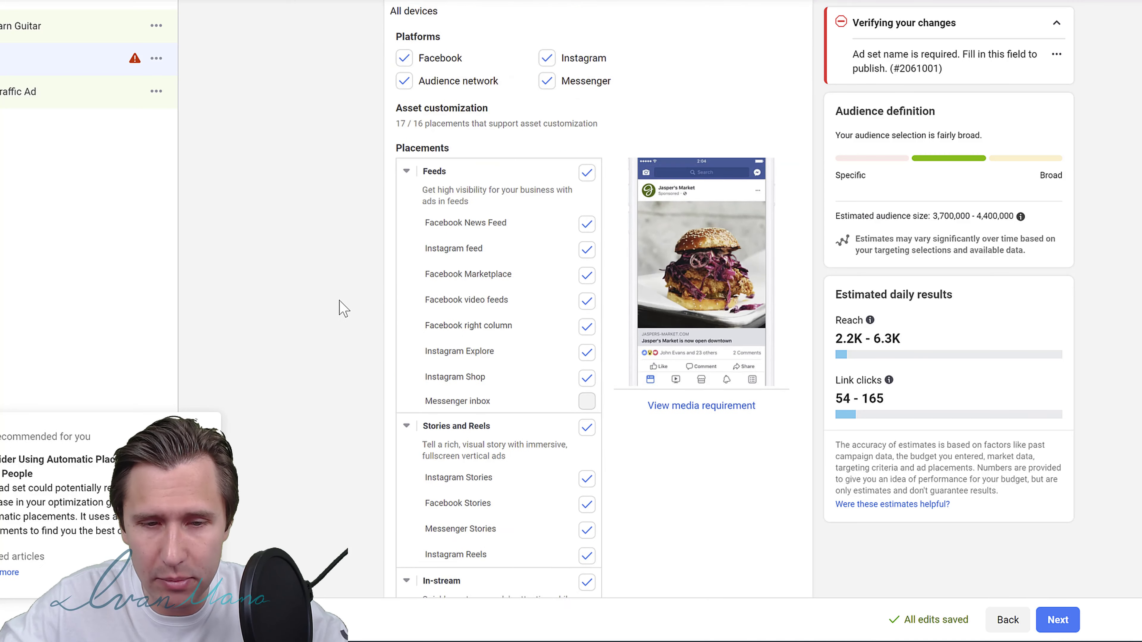
pyautogui.scroll(-7, 325, 462)
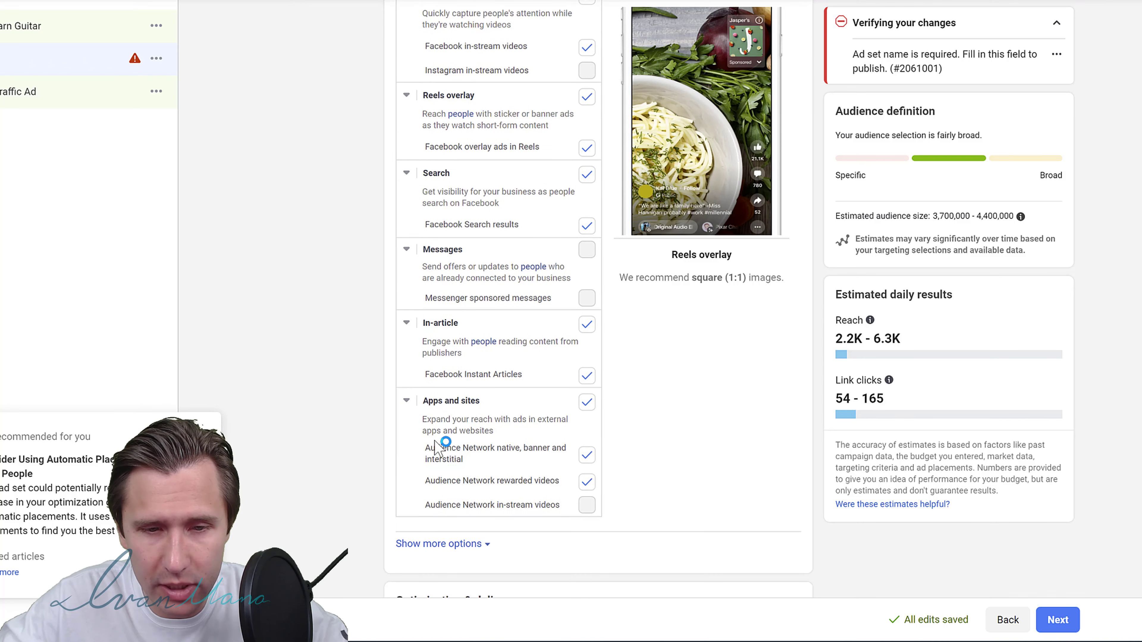
pyautogui.scroll(3, 399, 447)
pyautogui.scroll(5, 399, 447)
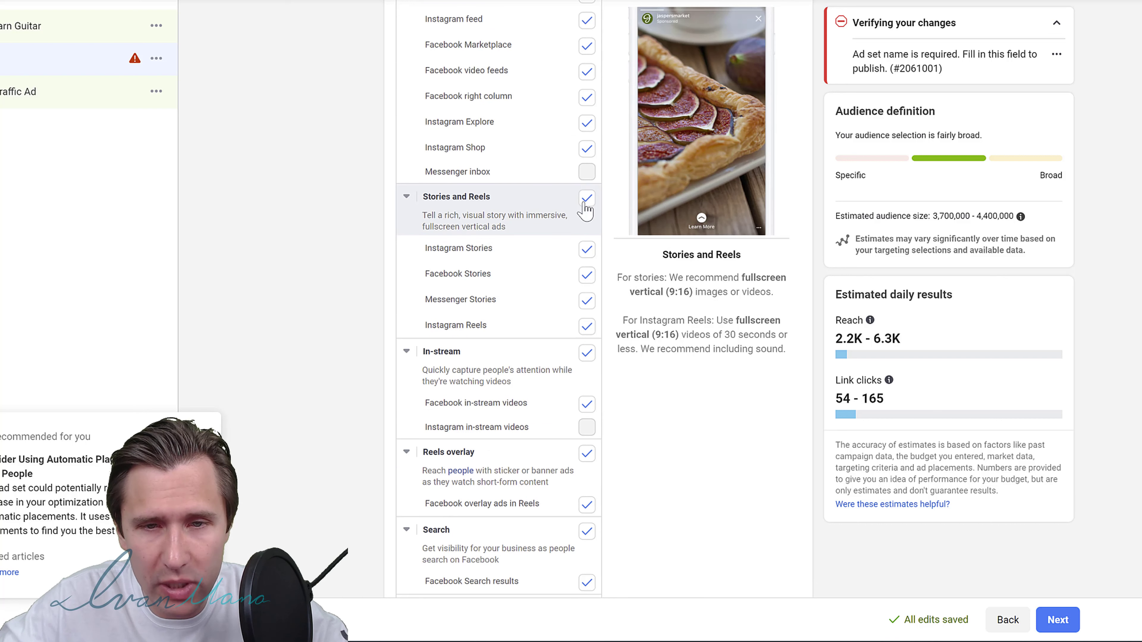
# Exclude the whole Stories and Reels group plus Instagram Shop, Instagram Explore and Instagram feed from the placements.
pyautogui.click(586, 199)
pyautogui.click(587, 148)
pyautogui.click(587, 123)
pyautogui.scroll(2, 341, 245)
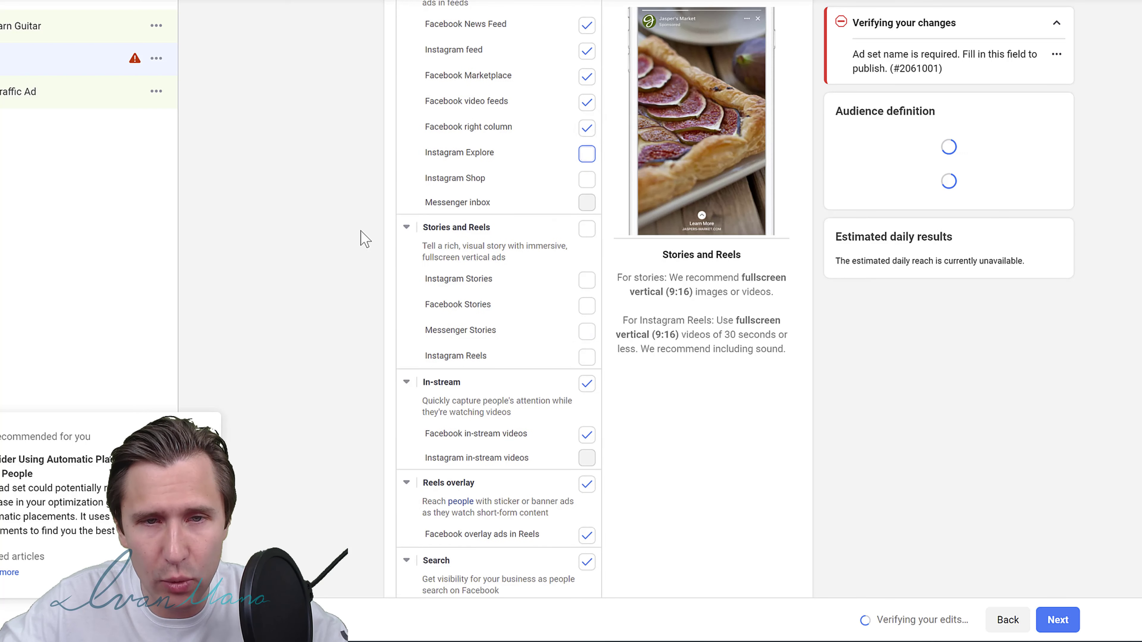
pyautogui.click(586, 92)
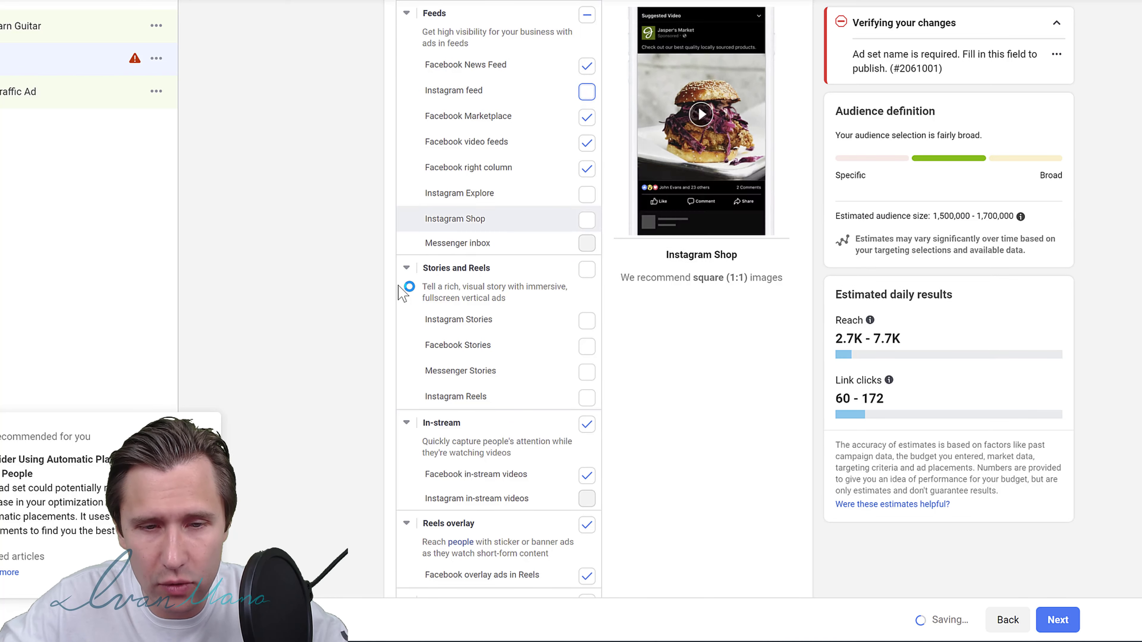
# Exclude the In-stream, Reels overlay, Search, In-article, and Apps and sites placement groups.
pyautogui.scroll(-4, 494, 311)
pyautogui.click(587, 283)
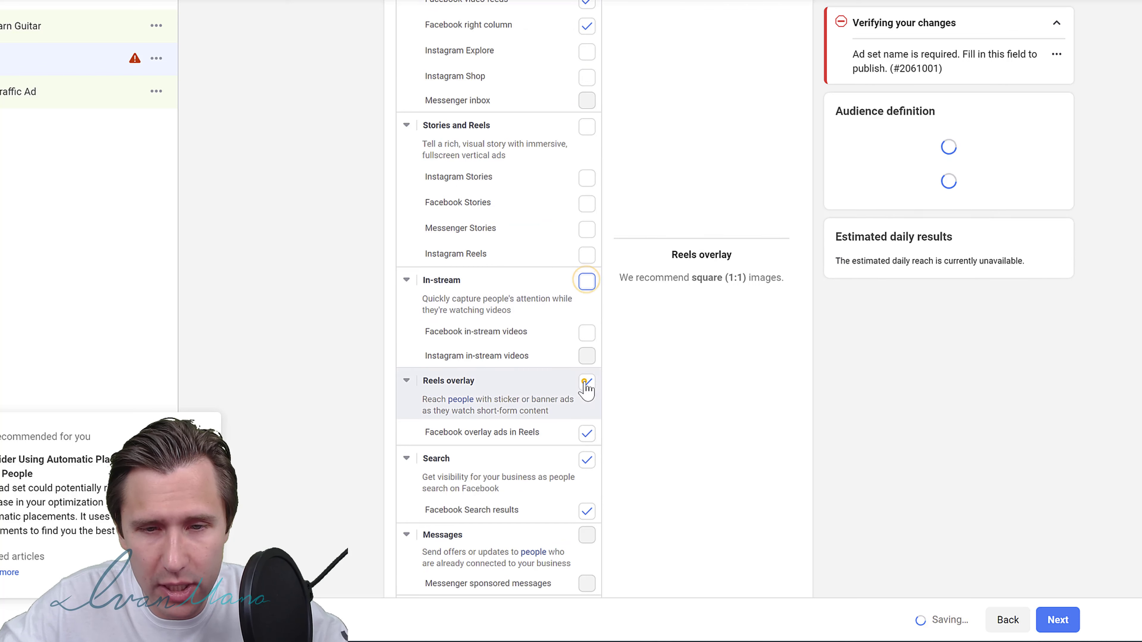
pyautogui.click(587, 382)
pyautogui.click(590, 463)
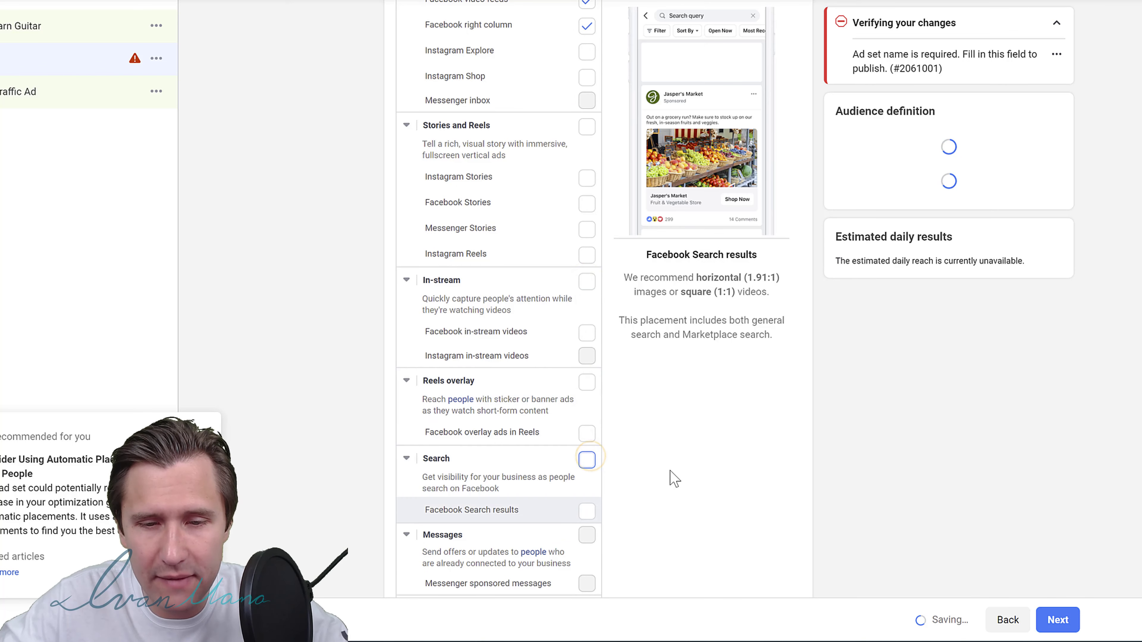
pyautogui.scroll(-3, 671, 477)
pyautogui.click(593, 468)
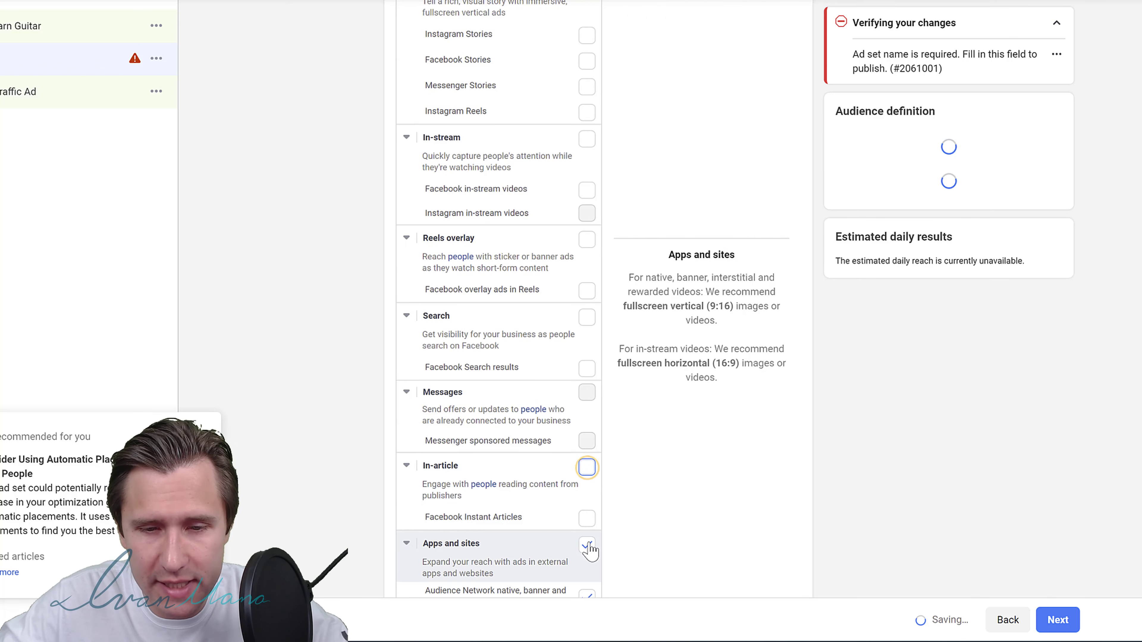
pyautogui.click(586, 544)
pyautogui.scroll(-3, 665, 506)
# Deselect Facebook right column, Facebook video feeds and Facebook Marketplace to keep only Facebook News Feed, and check the estimated audience size.
pyautogui.scroll(8, 662, 506)
pyautogui.scroll(4, 662, 508)
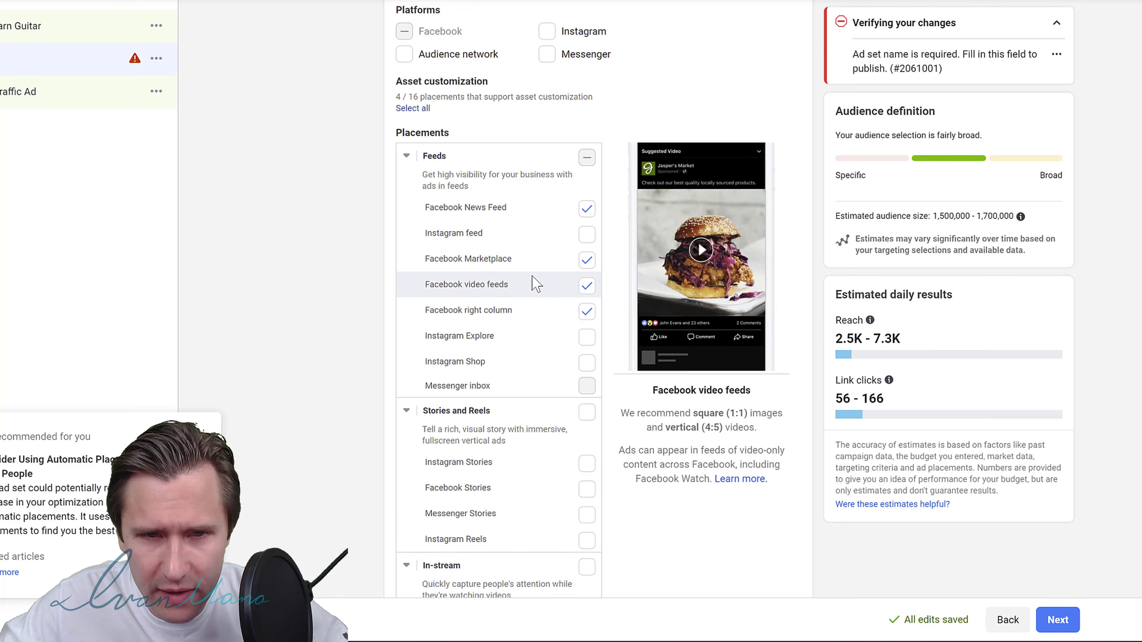
pyautogui.click(587, 312)
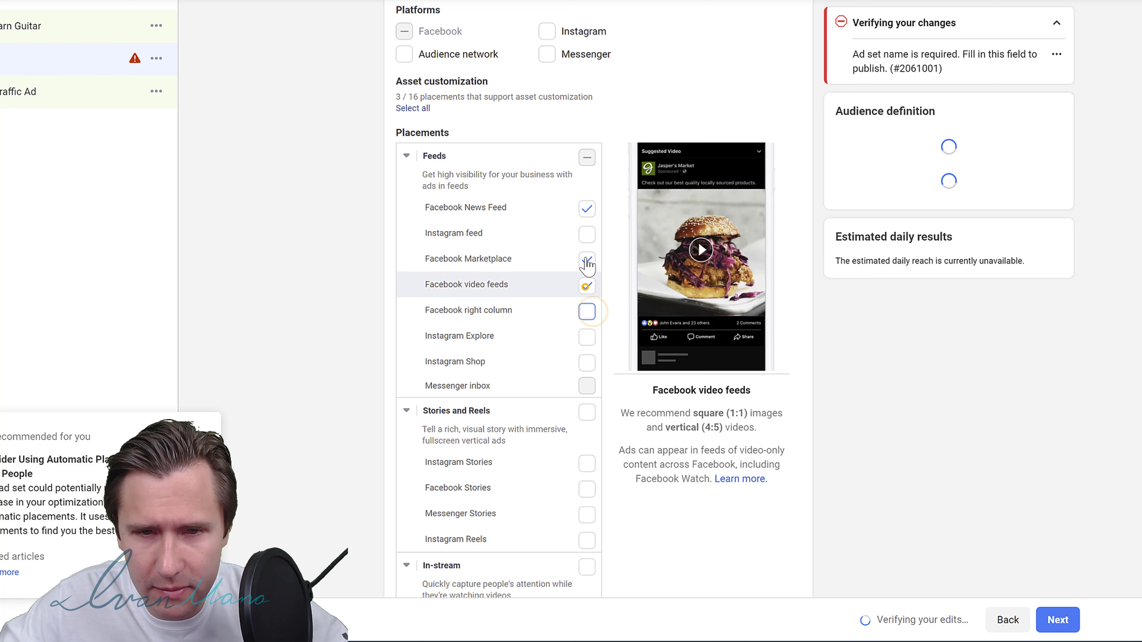
pyautogui.click(587, 285)
pyautogui.click(587, 259)
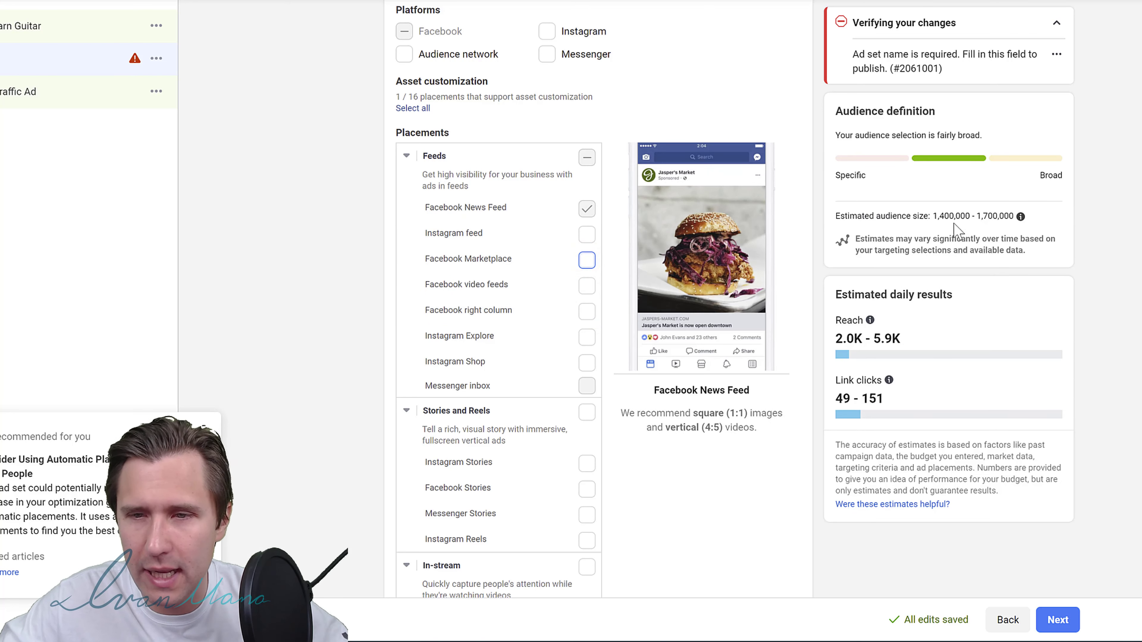
pyautogui.moveTo(934, 216); pyautogui.dragTo(1012, 219)
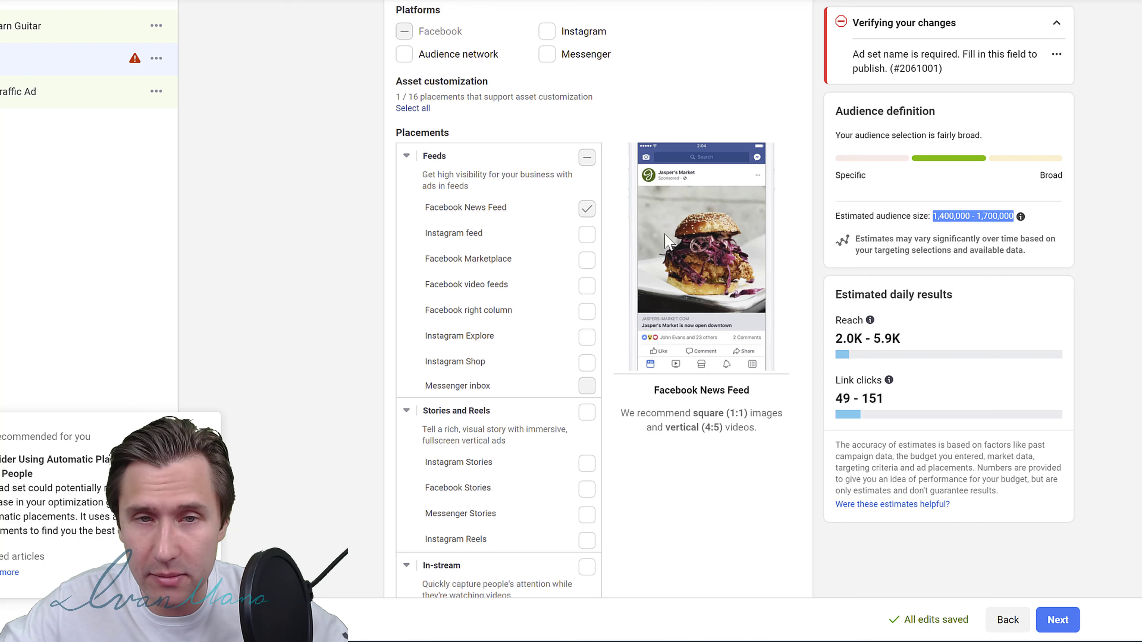
# Expand the additional placement options and open the specific mobile devices and operating systems setting for editing.
pyautogui.scroll(3, 667, 242)
pyautogui.scroll(-7, 620, 209)
pyautogui.scroll(-10, 620, 243)
pyautogui.click(448, 402)
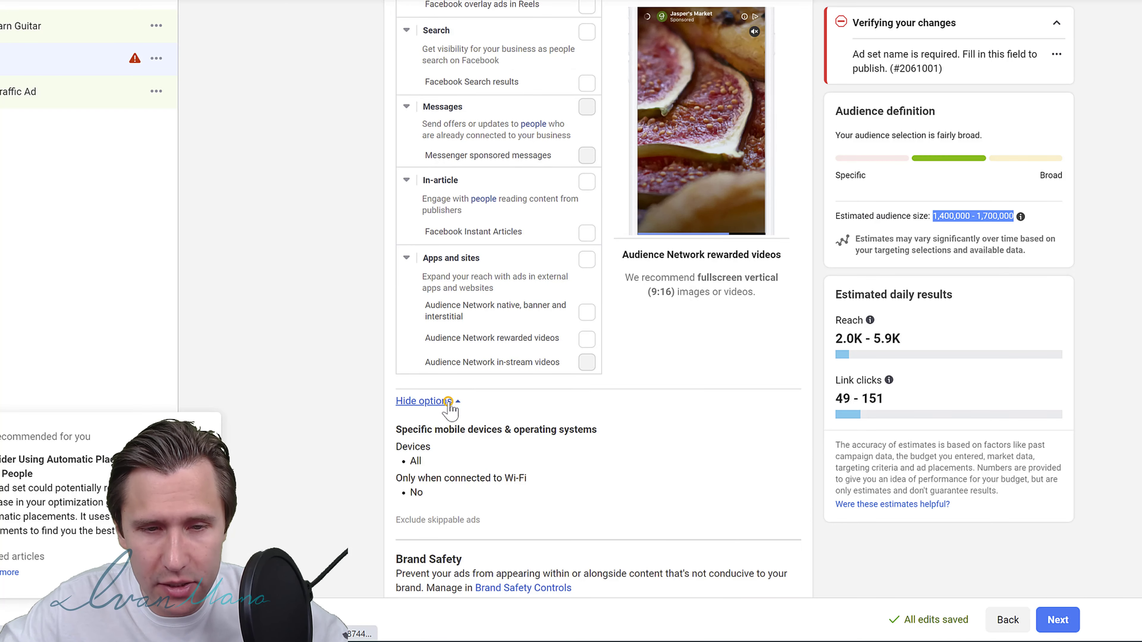
pyautogui.scroll(-2, 573, 407)
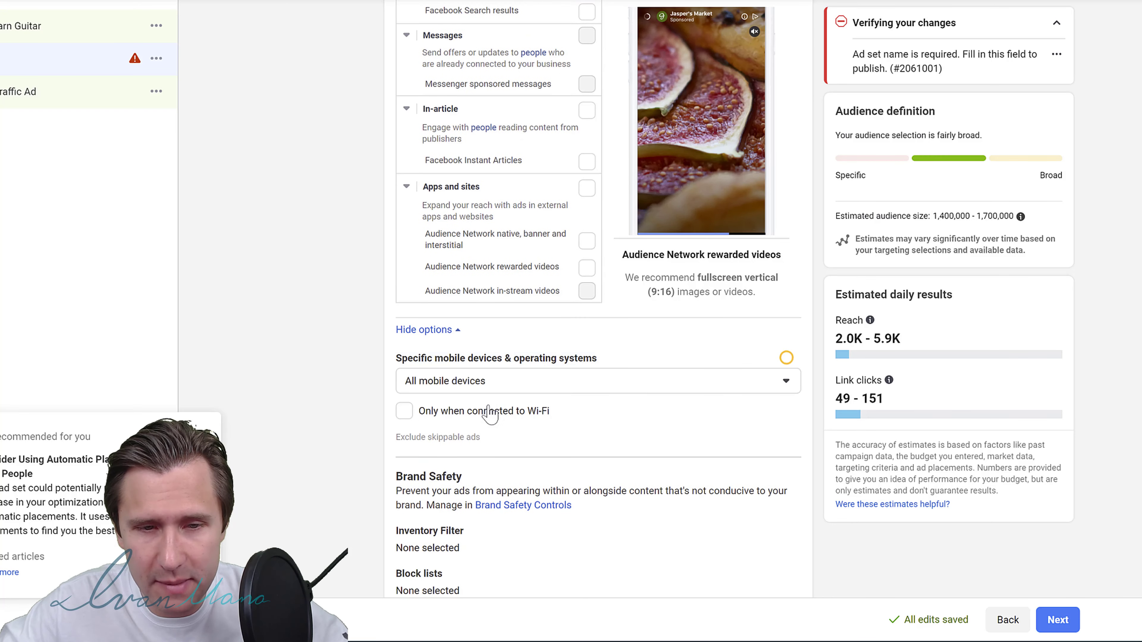
# Examine the mobile device choices, try Android devices only, and return the setting to All mobile devices.
pyautogui.click(486, 378)
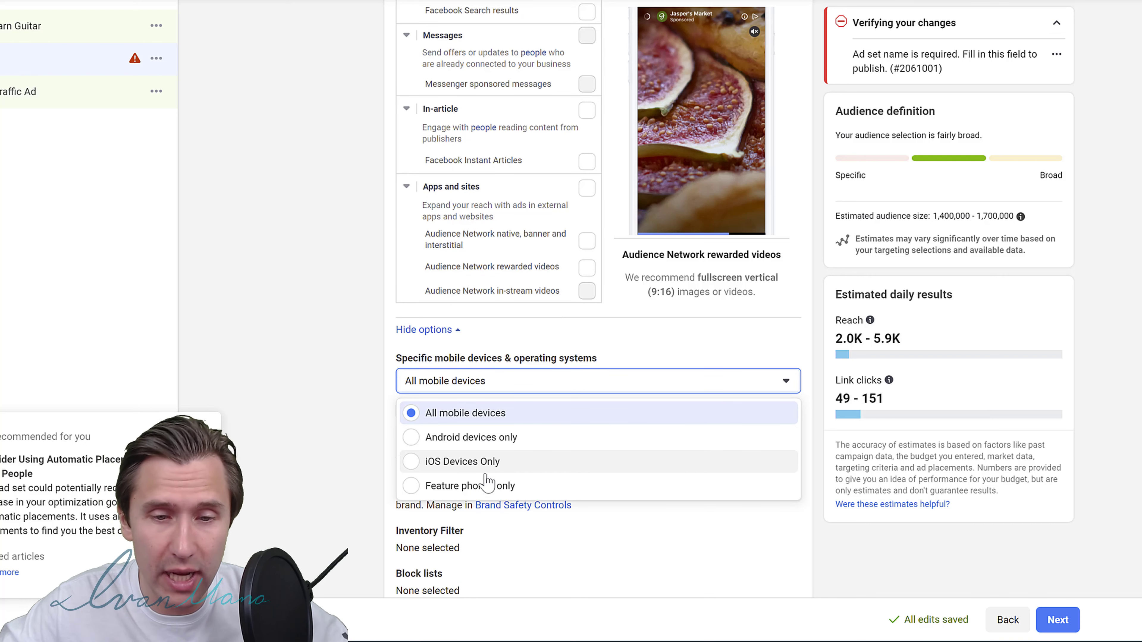
pyautogui.click(552, 345)
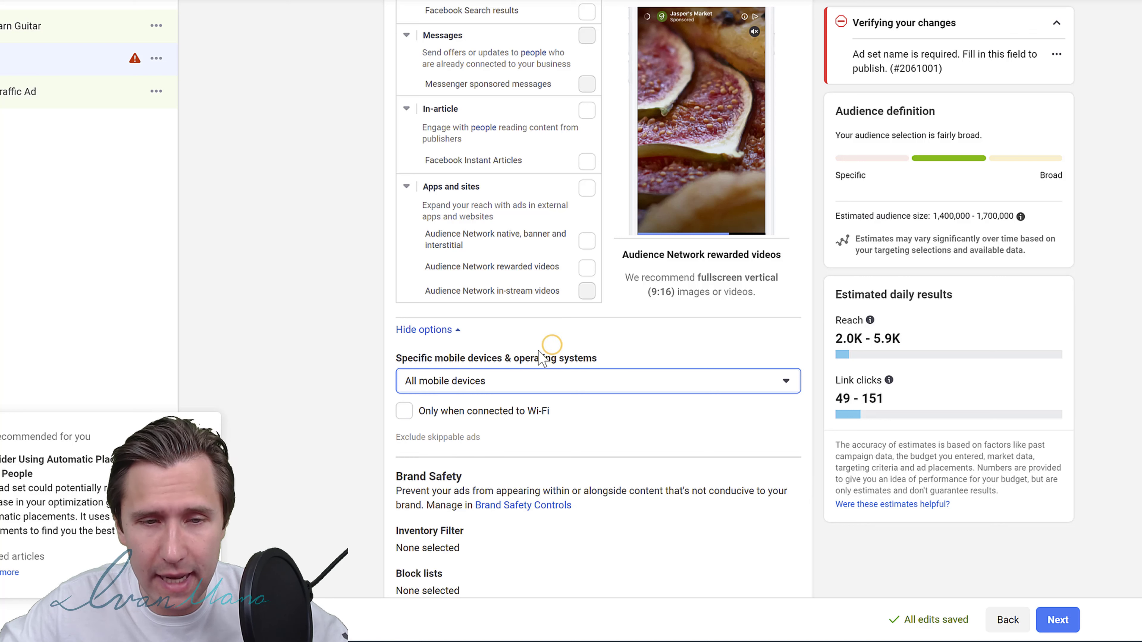
pyautogui.click(501, 382)
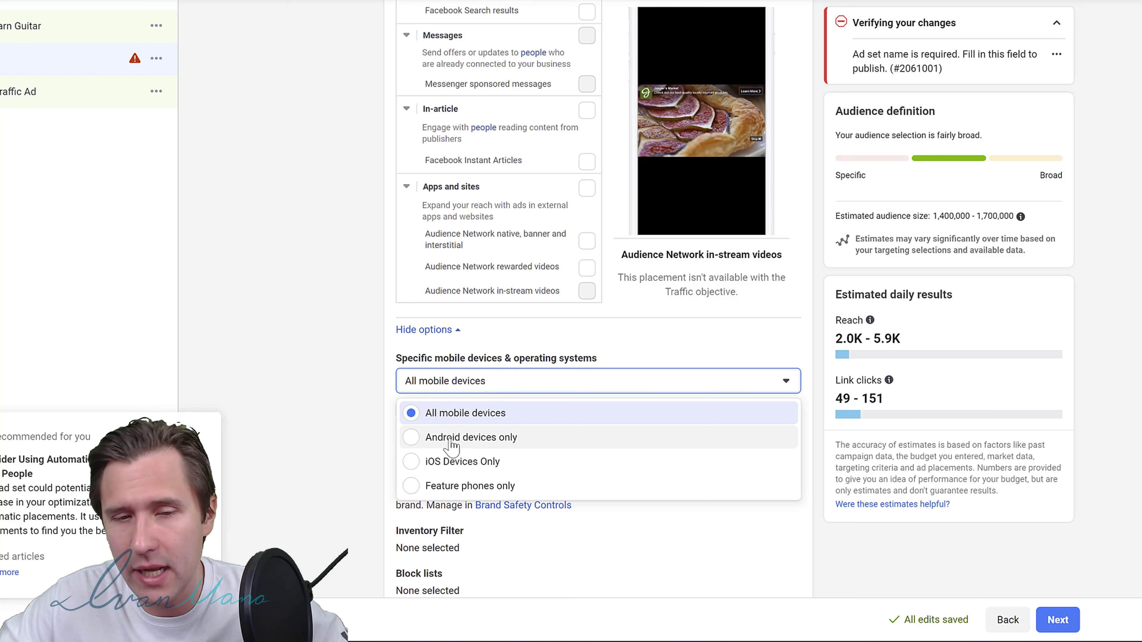
pyautogui.click(589, 352)
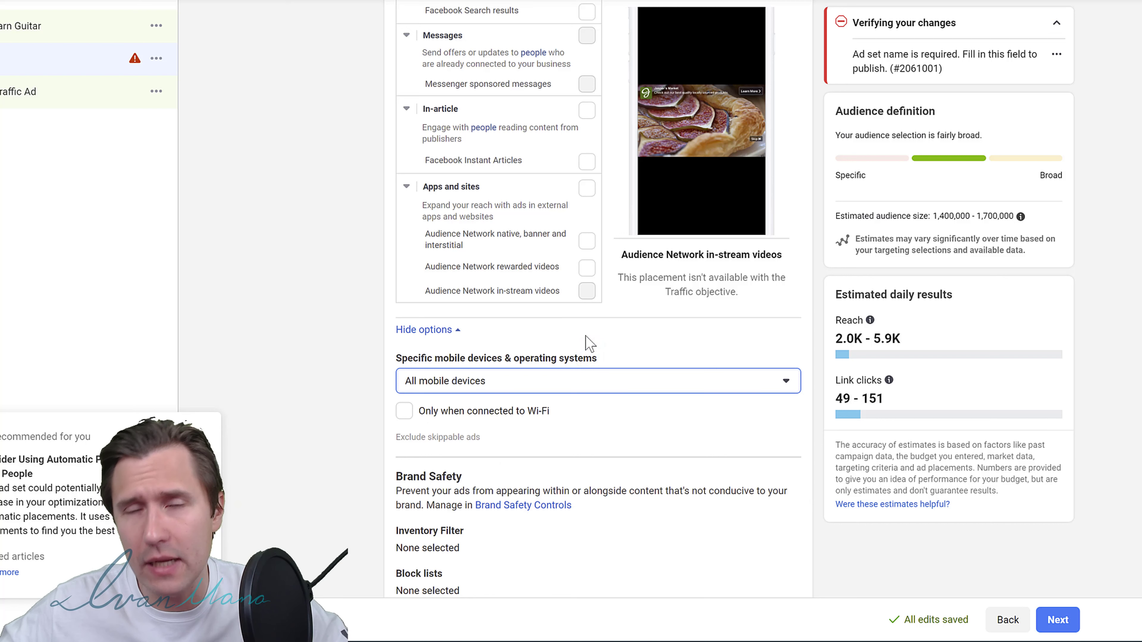
pyautogui.click(465, 383)
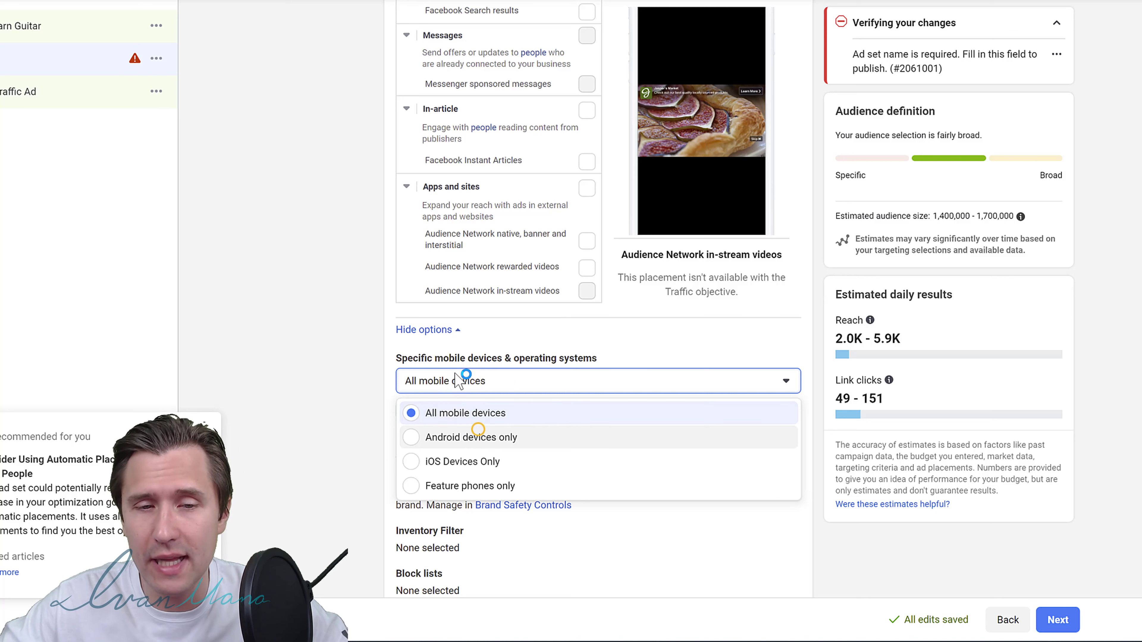
pyautogui.click(472, 437)
pyautogui.click(478, 387)
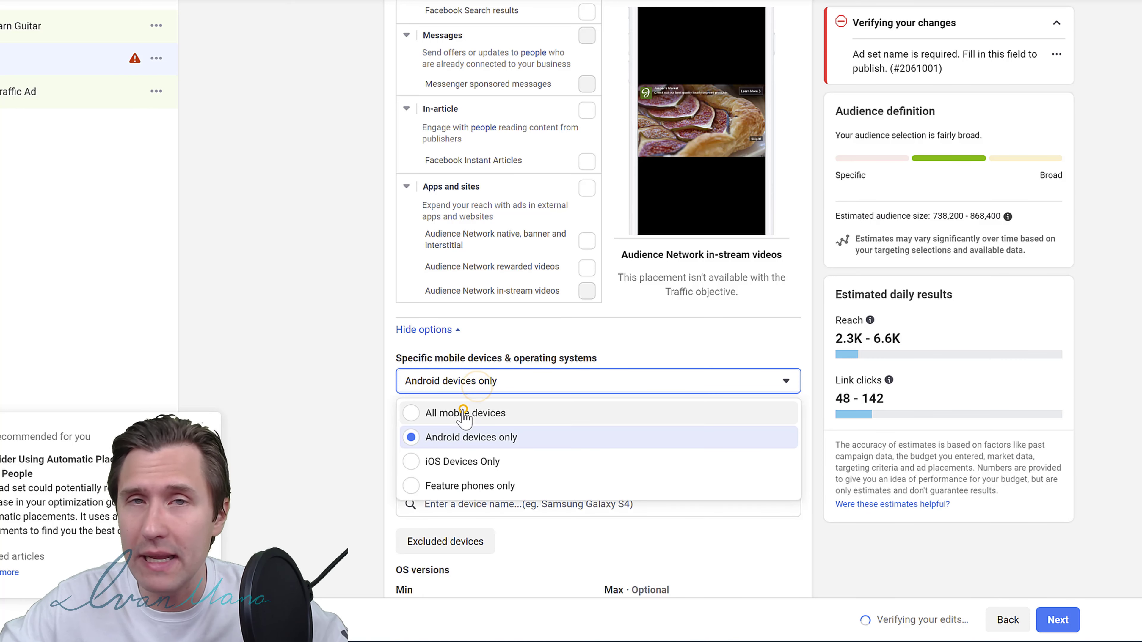
pyautogui.click(466, 410)
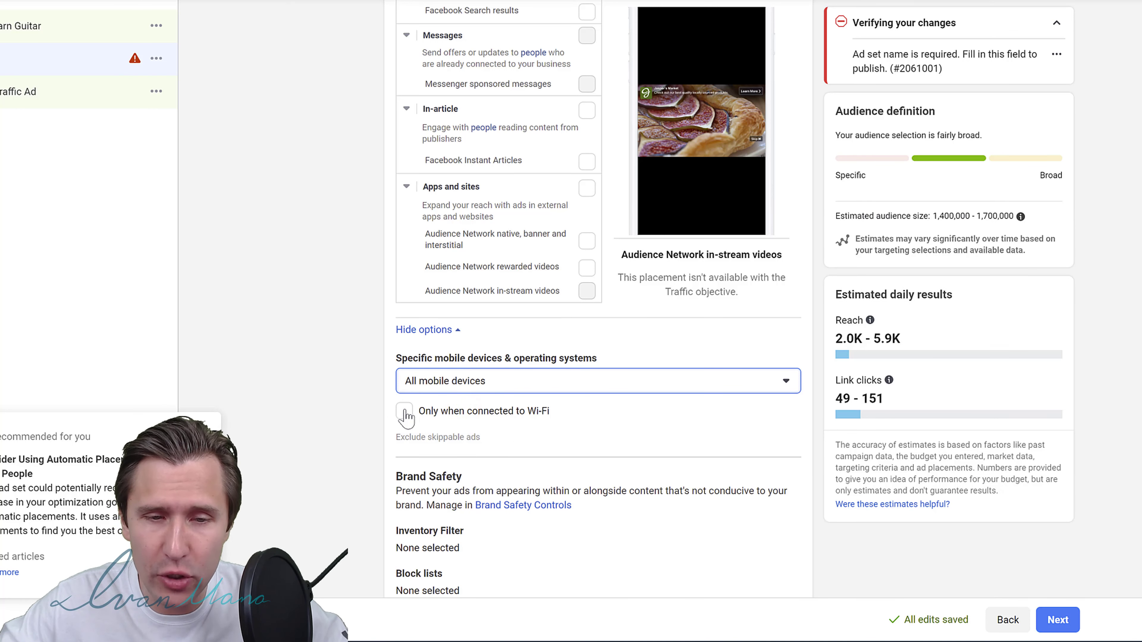
# Restrict delivery to mobile devices connected to Wi-Fi and look over the Brand Safety settings.
pyautogui.click(405, 412)
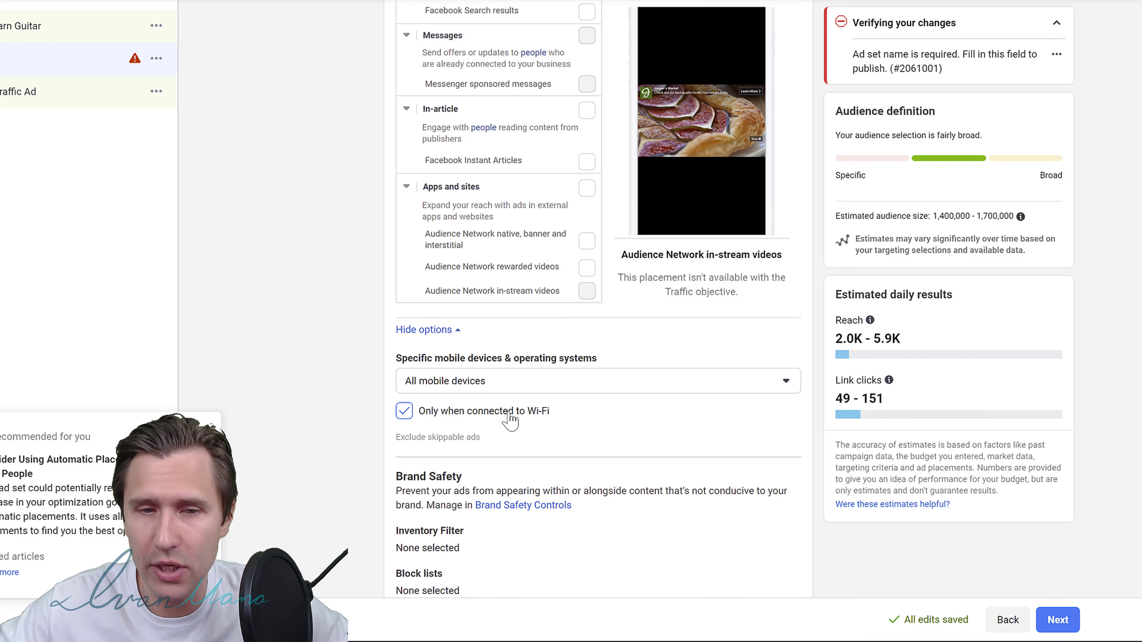
pyautogui.scroll(-3, 602, 409)
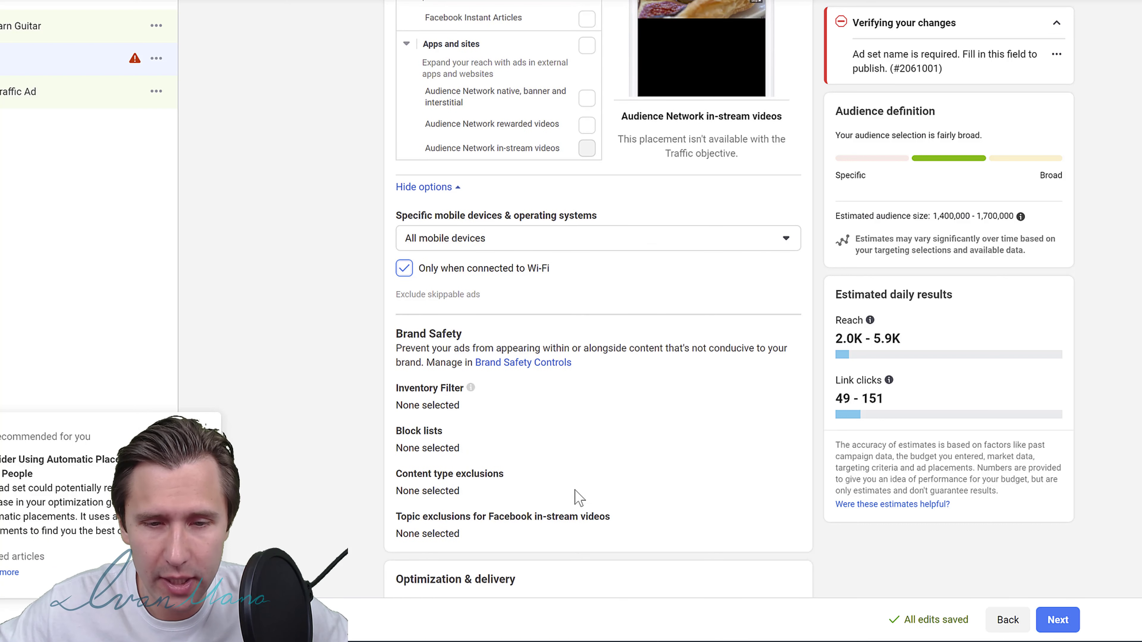
pyautogui.scroll(2, 433, 494)
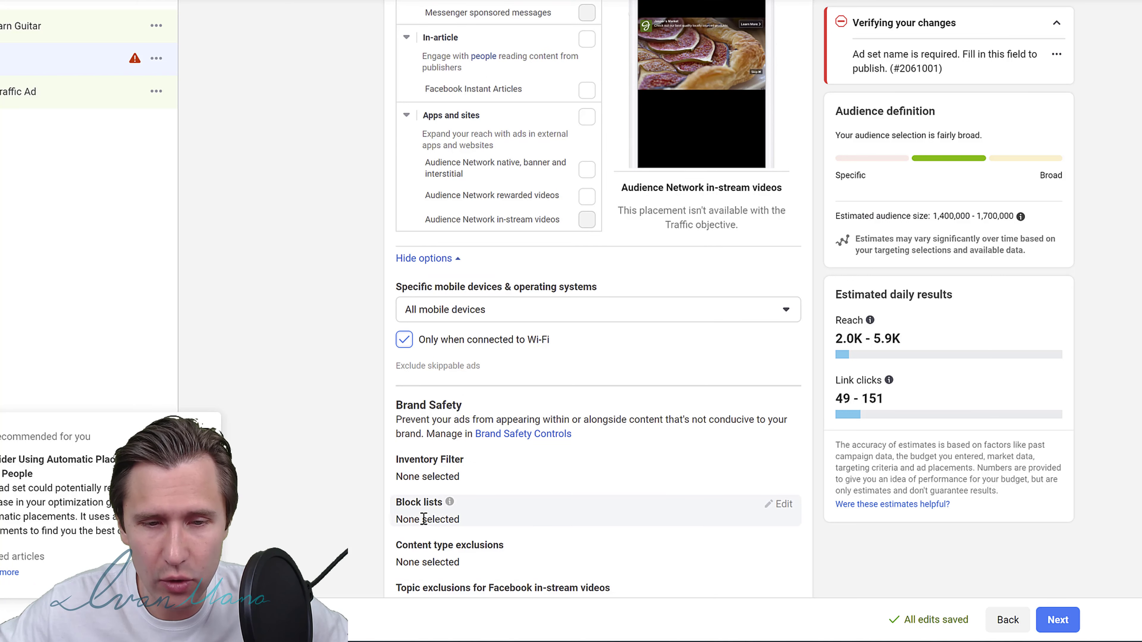
pyautogui.scroll(-2, 431, 504)
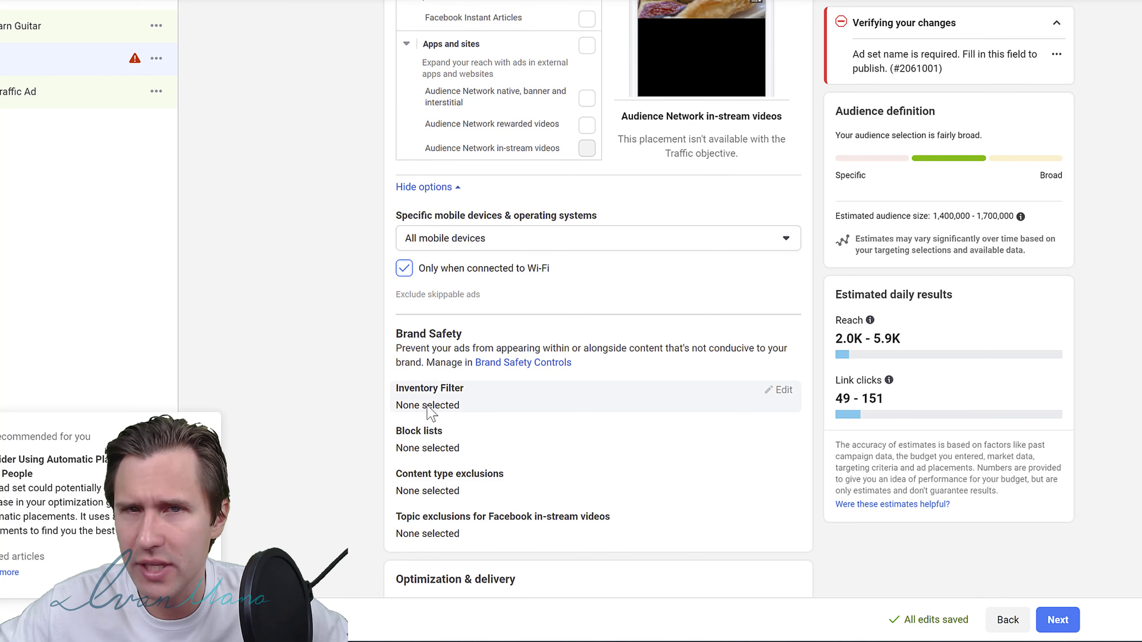
# Open the Devices setting of the manual placements and examine its device types without changing the selection.
pyautogui.scroll(5, 344, 411)
pyautogui.scroll(15, 344, 411)
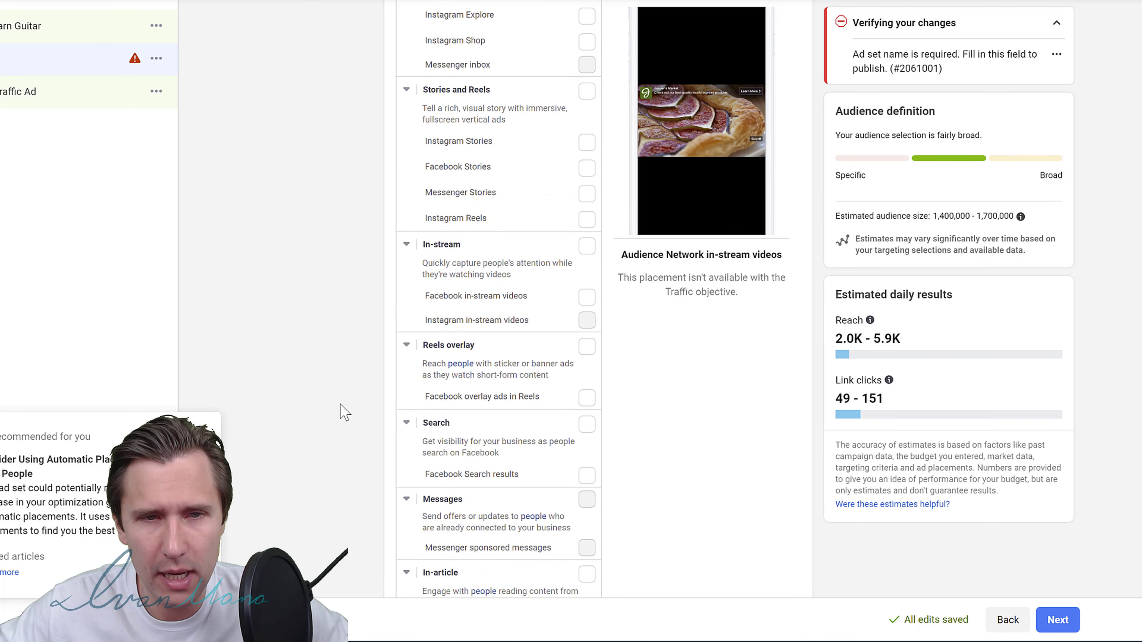
pyautogui.scroll(2, 344, 411)
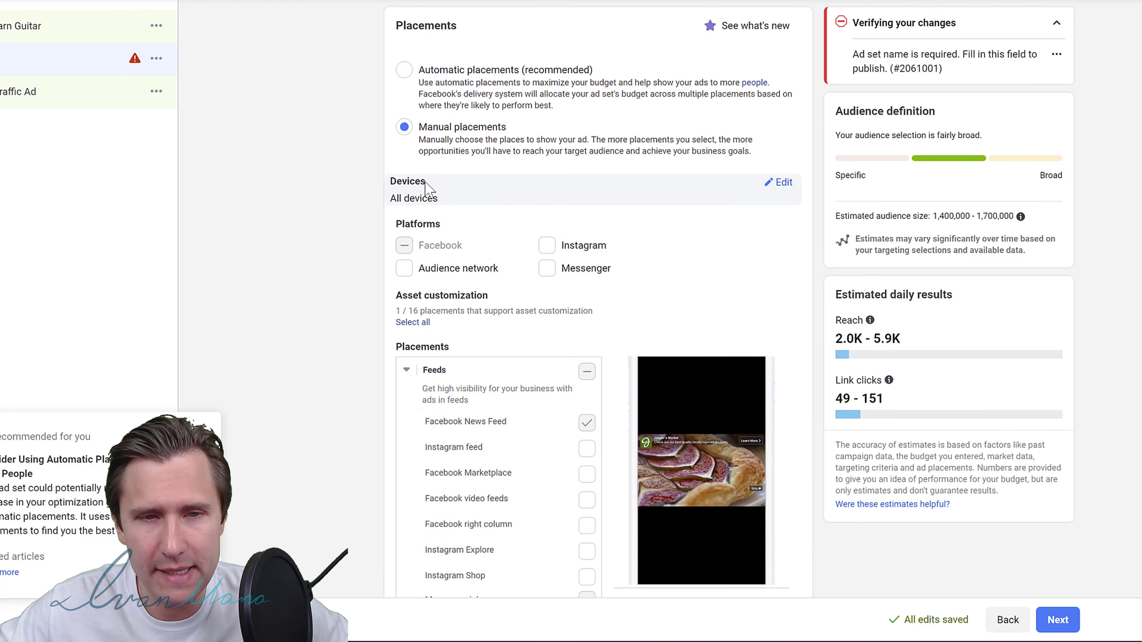
pyautogui.click(772, 183)
pyautogui.click(459, 204)
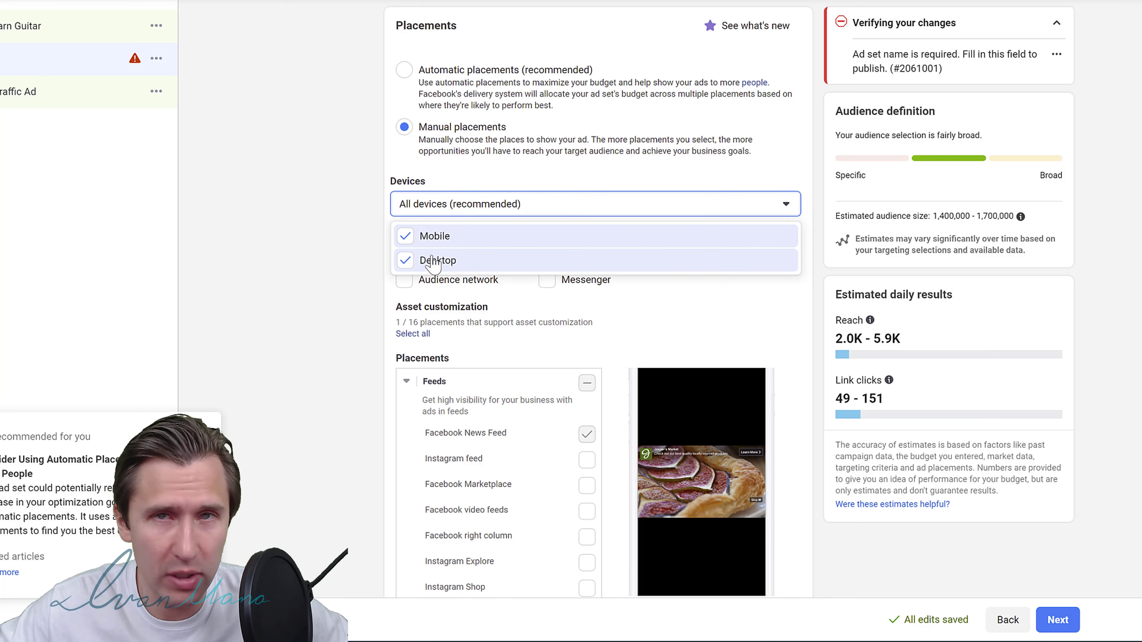
pyautogui.click(338, 263)
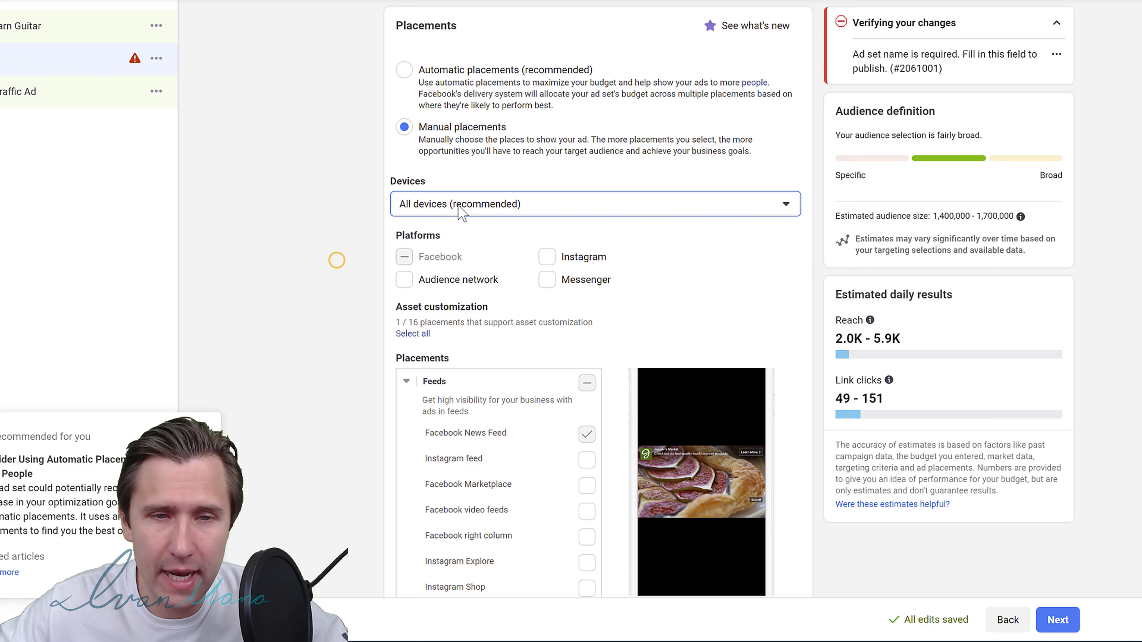
# Try Landing Page Views as the optimization for ad delivery, and set it to Impressions.
pyautogui.scroll(-10, 335, 260)
pyautogui.scroll(-15, 381, 292)
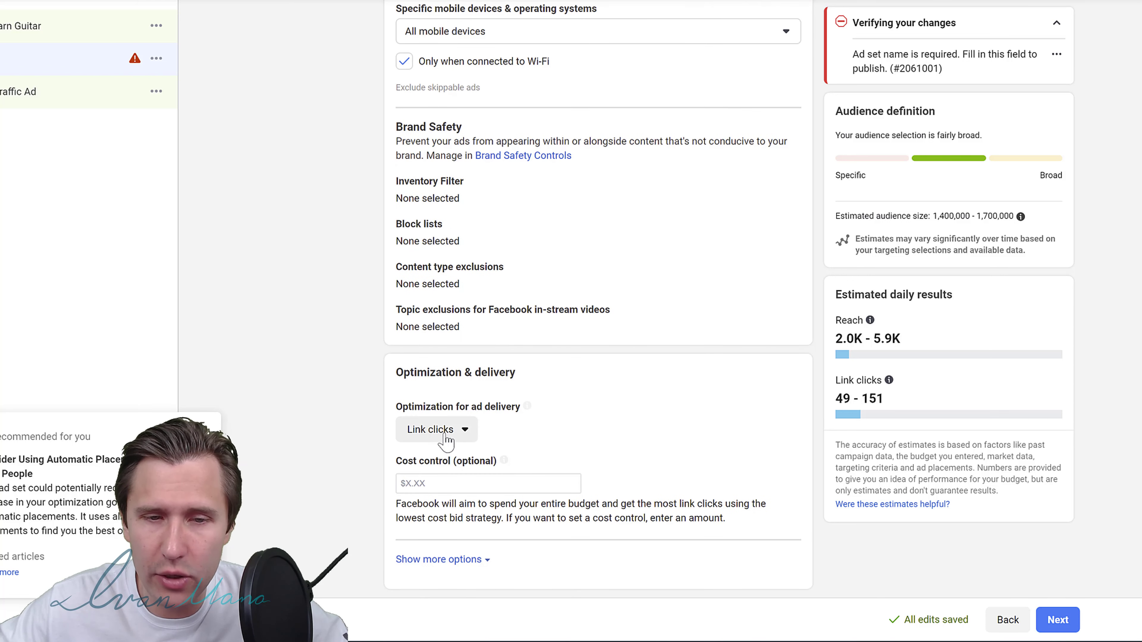
pyautogui.click(437, 430)
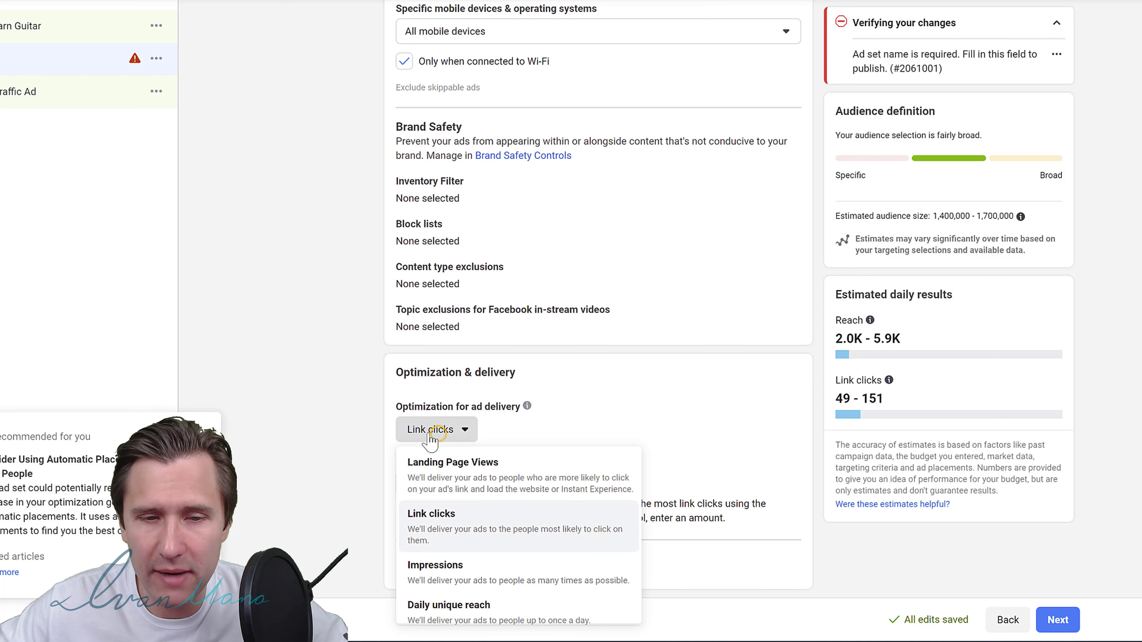
pyautogui.click(474, 484)
pyautogui.click(454, 430)
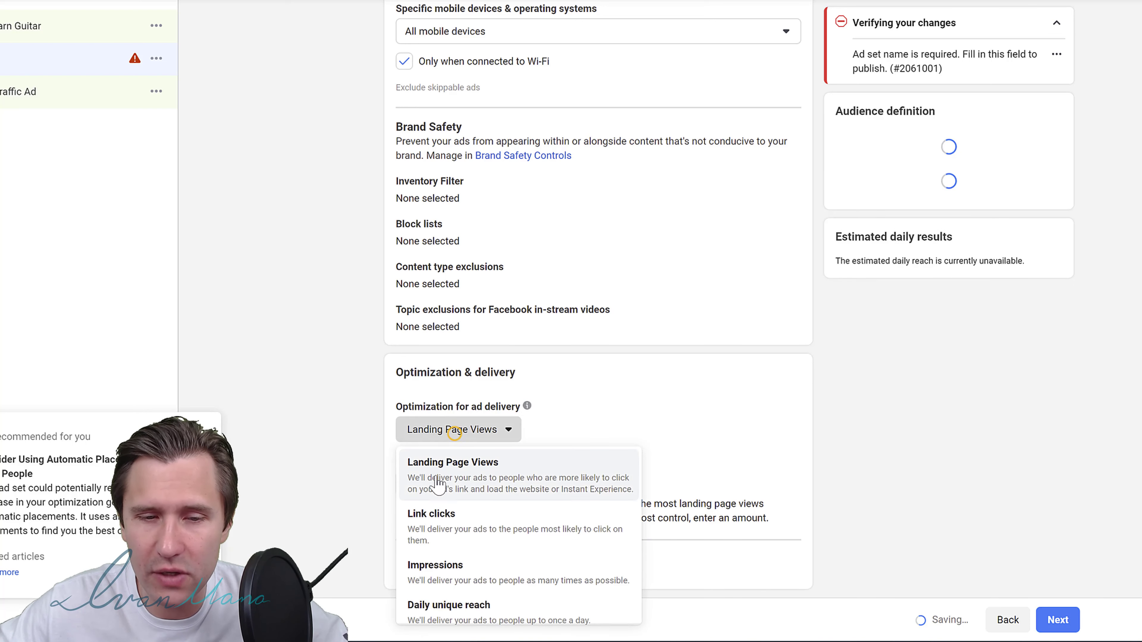
pyautogui.click(453, 580)
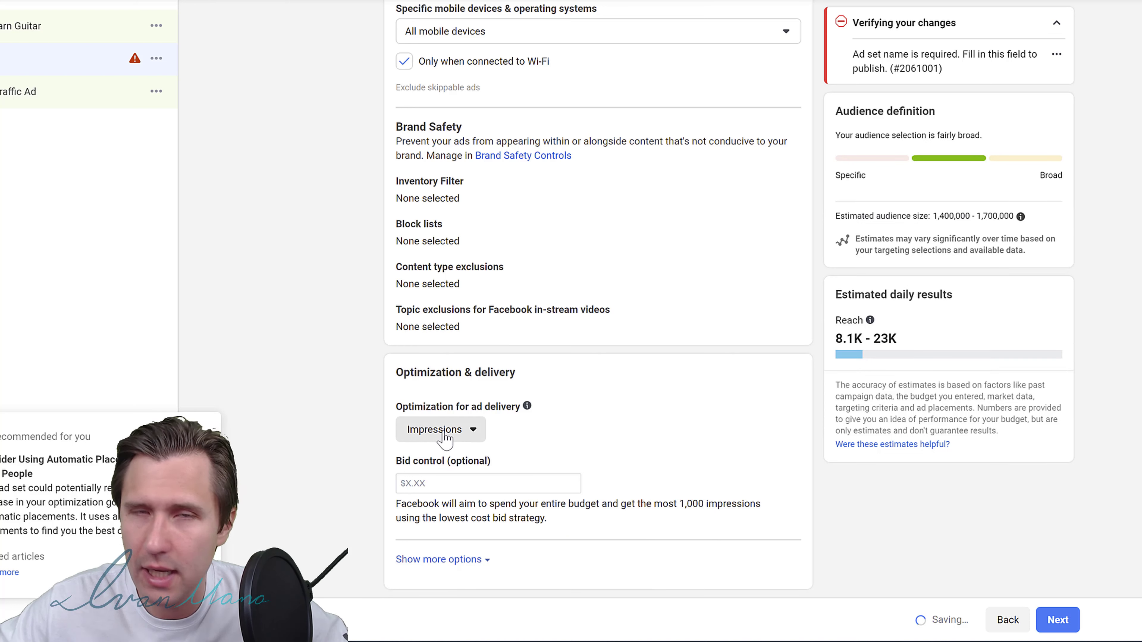
# Try Daily unique reach as the optimization for ad delivery, and set it to Landing Page Views.
pyautogui.click(444, 432)
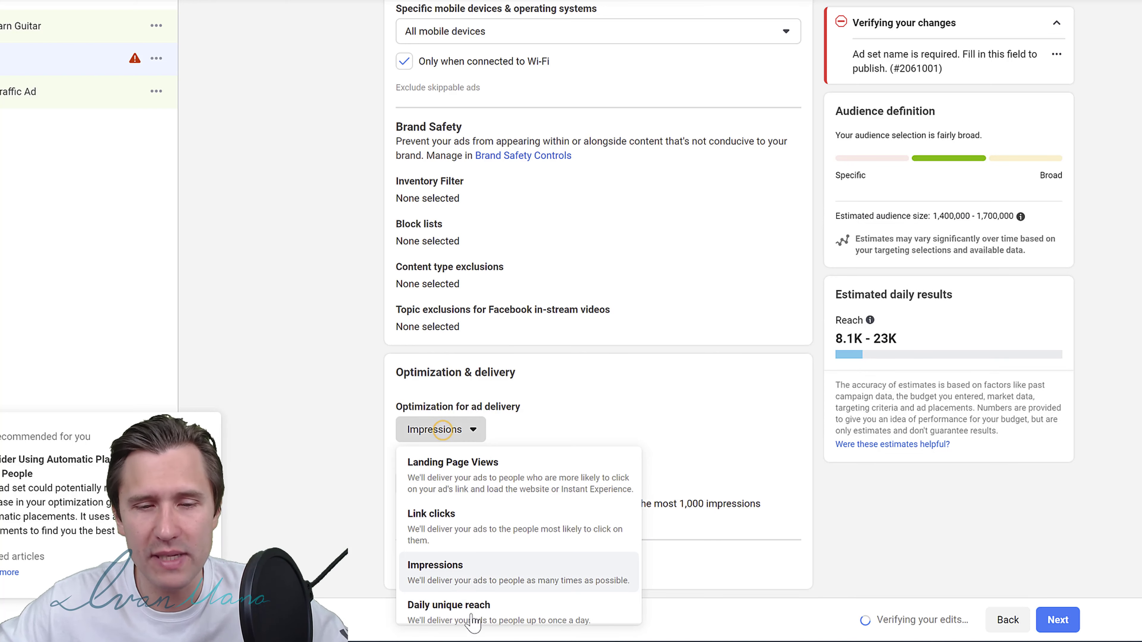
pyautogui.click(450, 604)
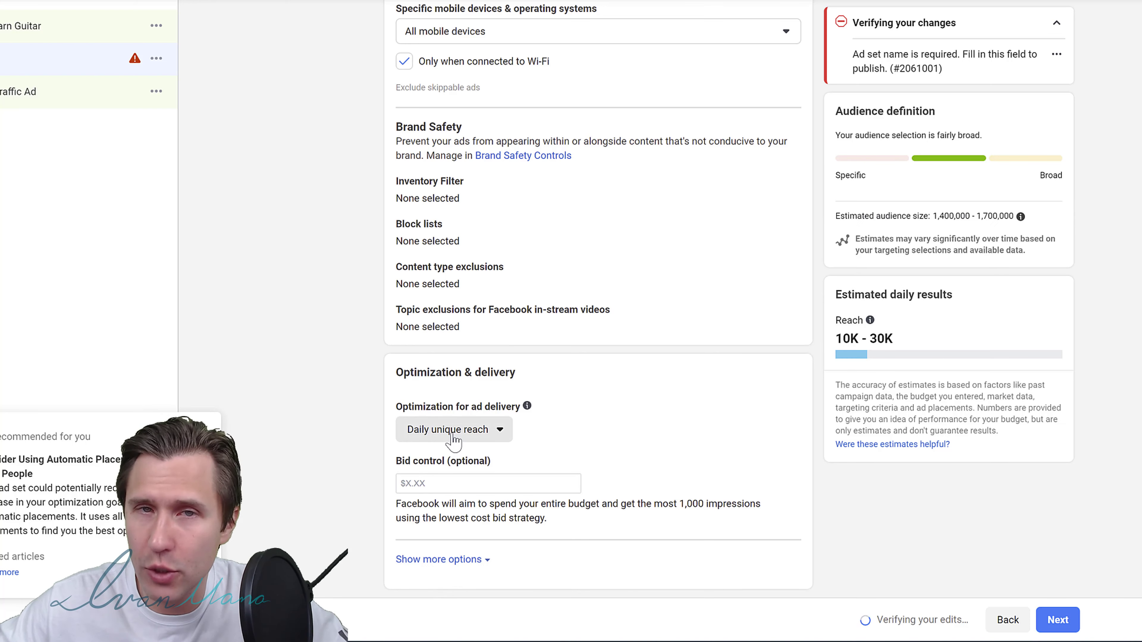
pyautogui.click(452, 432)
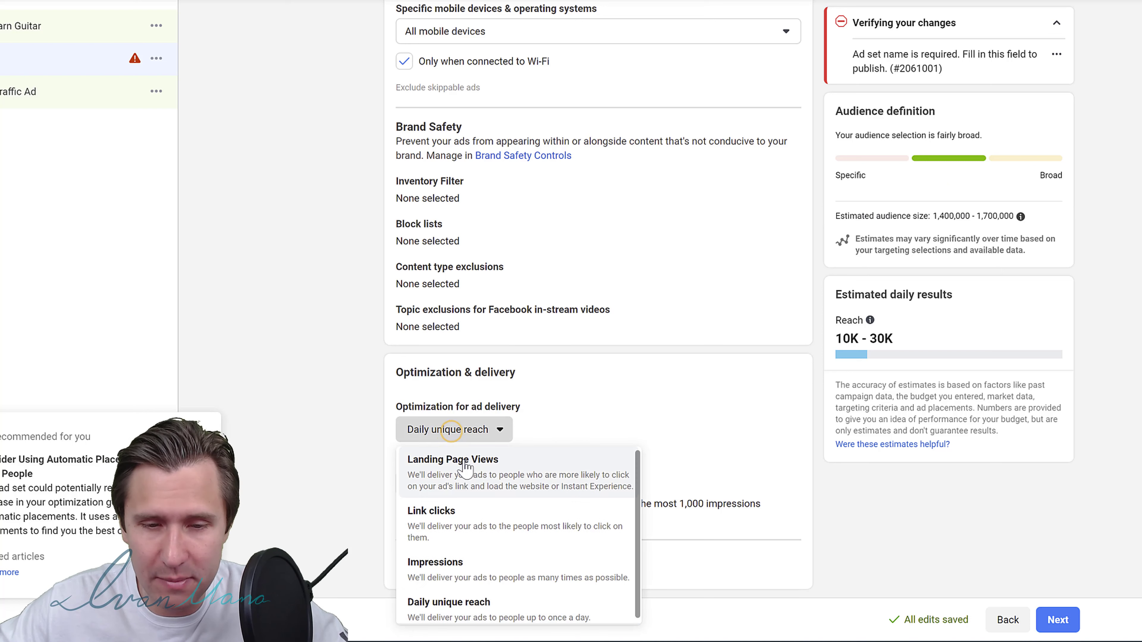
pyautogui.click(513, 468)
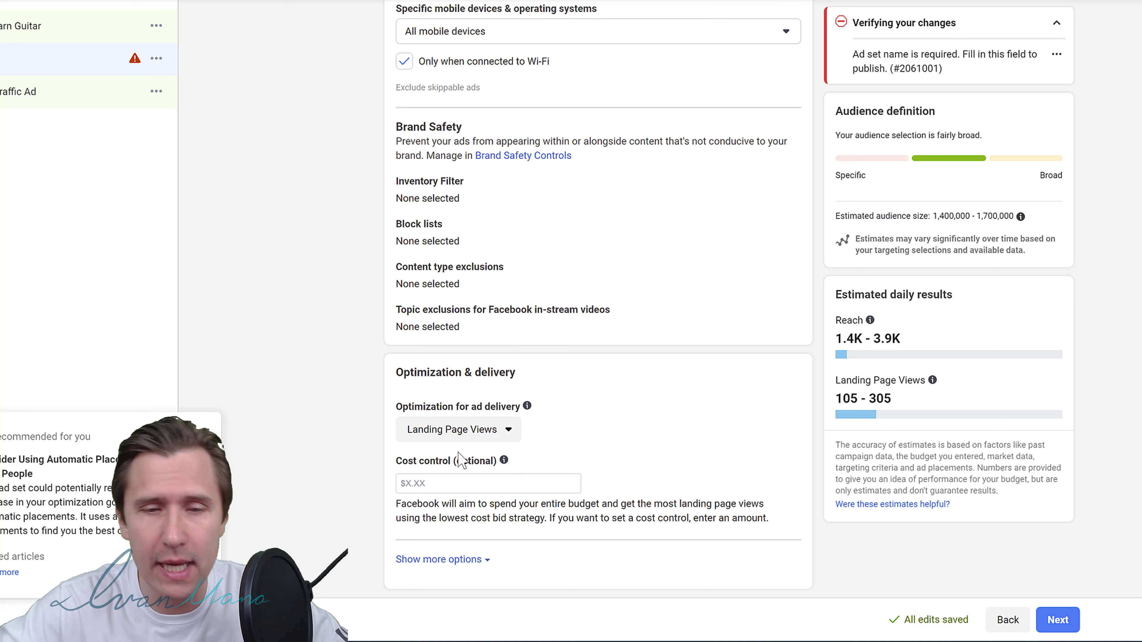
pyautogui.click(445, 429)
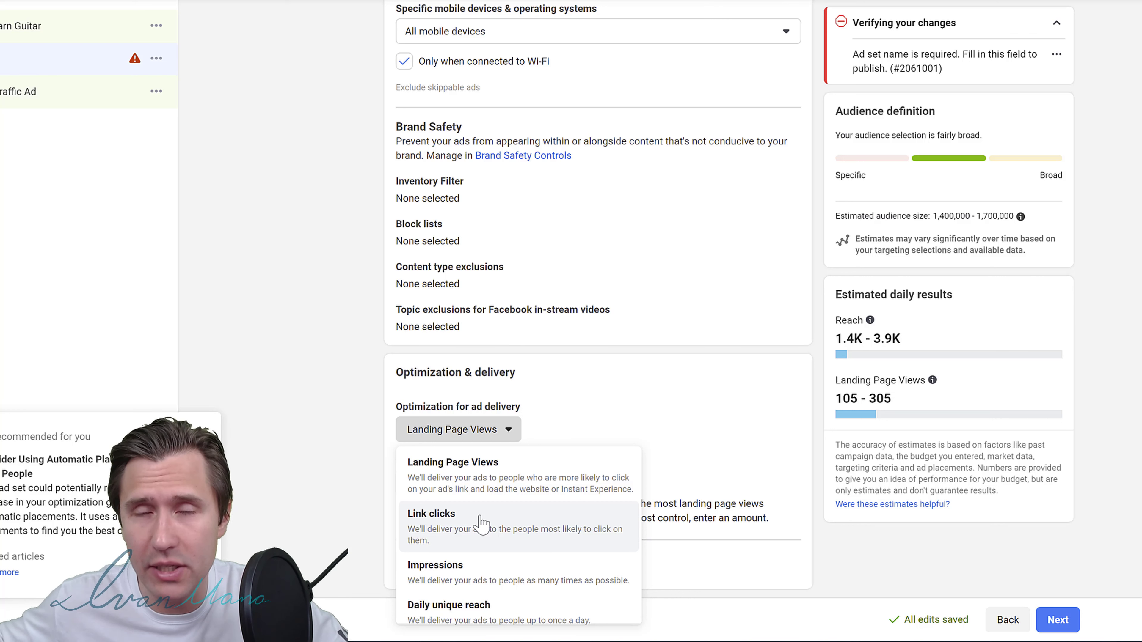
pyautogui.click(468, 470)
# Try a cost control of $0.25 and check its effect on the estimated daily results.
pyautogui.click(435, 484)
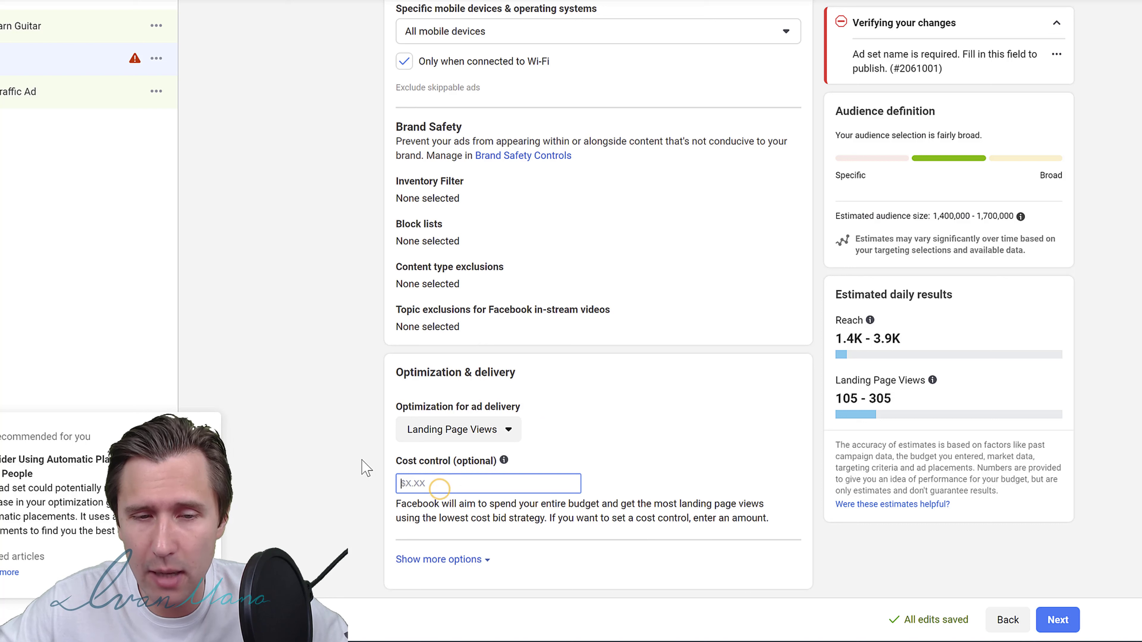
pyautogui.click(321, 440)
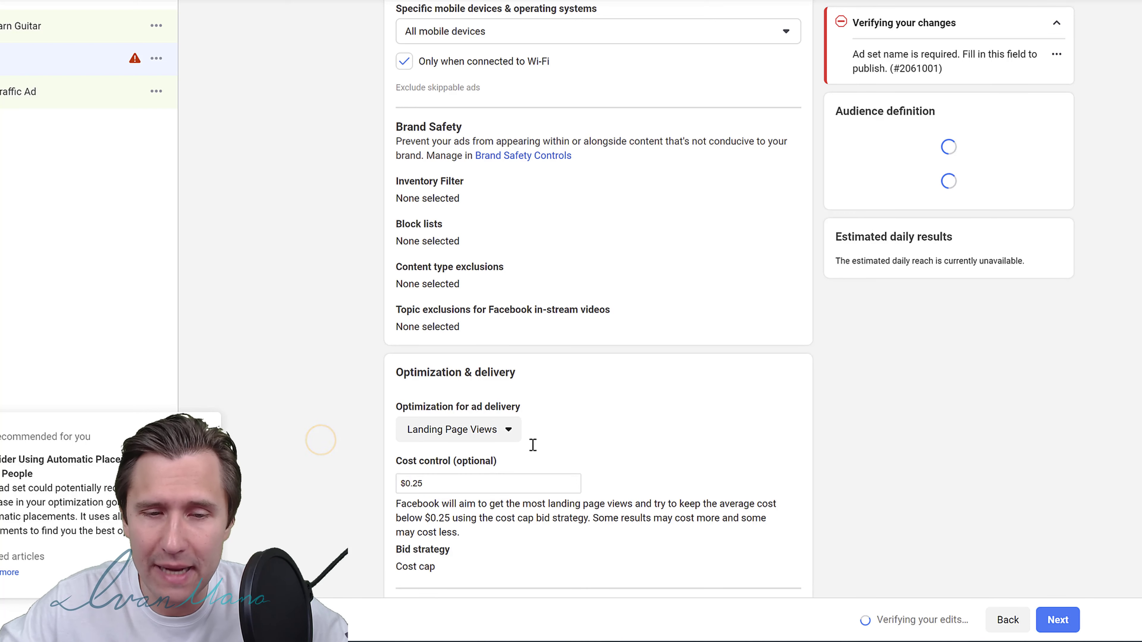
pyautogui.scroll(-1, 575, 444)
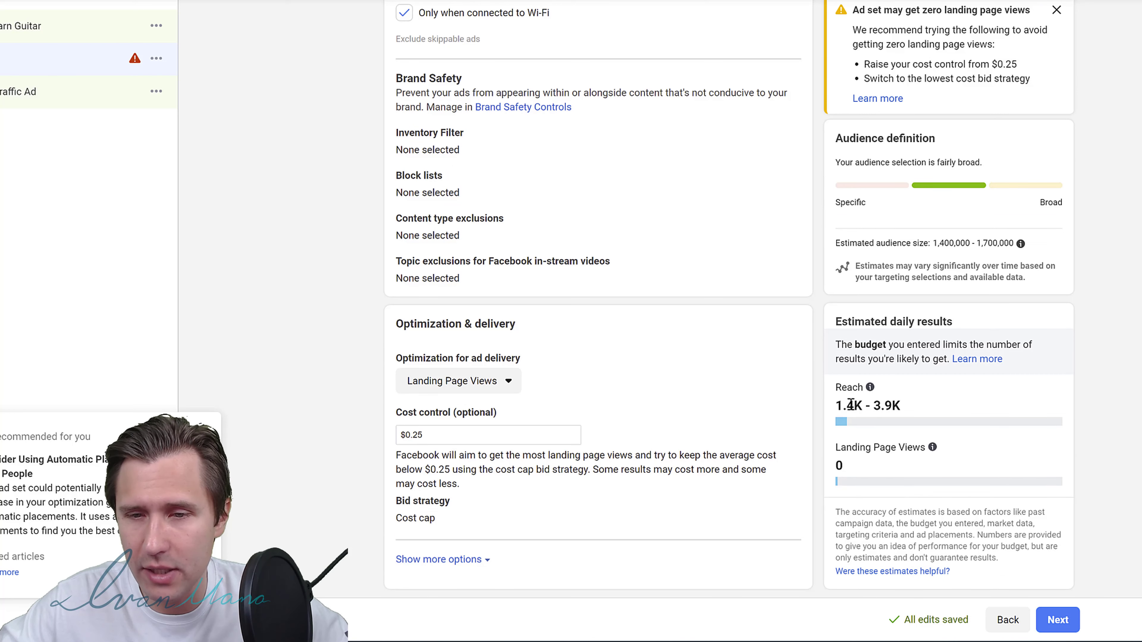
pyautogui.moveTo(839, 406); pyautogui.dragTo(896, 406)
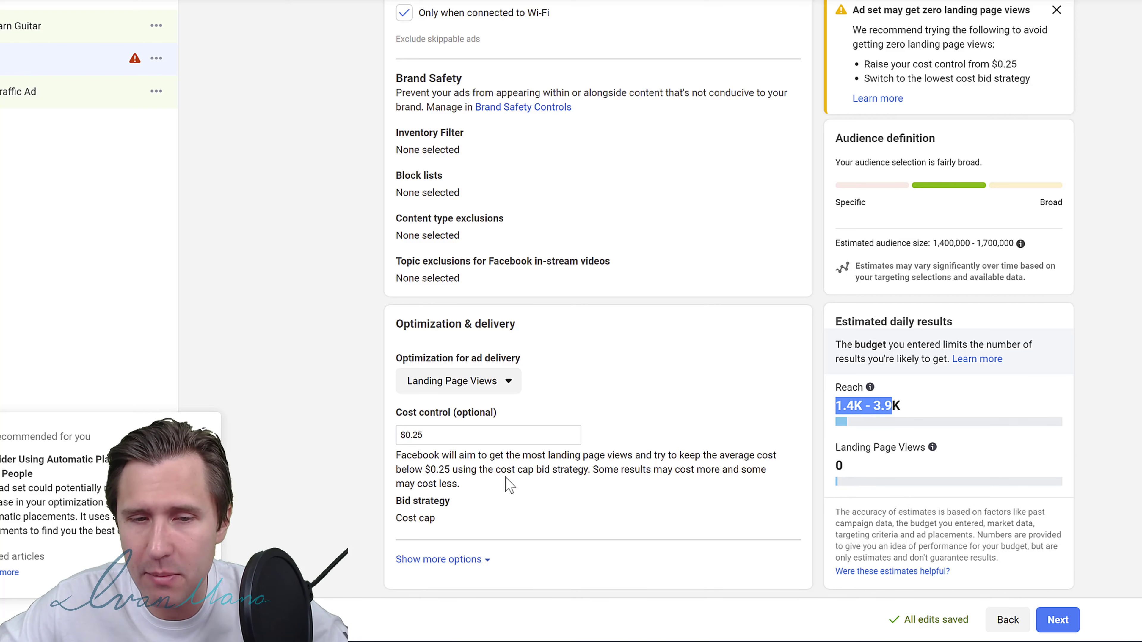
# Set the cost control to $0.50 and check the estimated daily landing page views.
pyautogui.moveTo(440, 434); pyautogui.dragTo(415, 382)
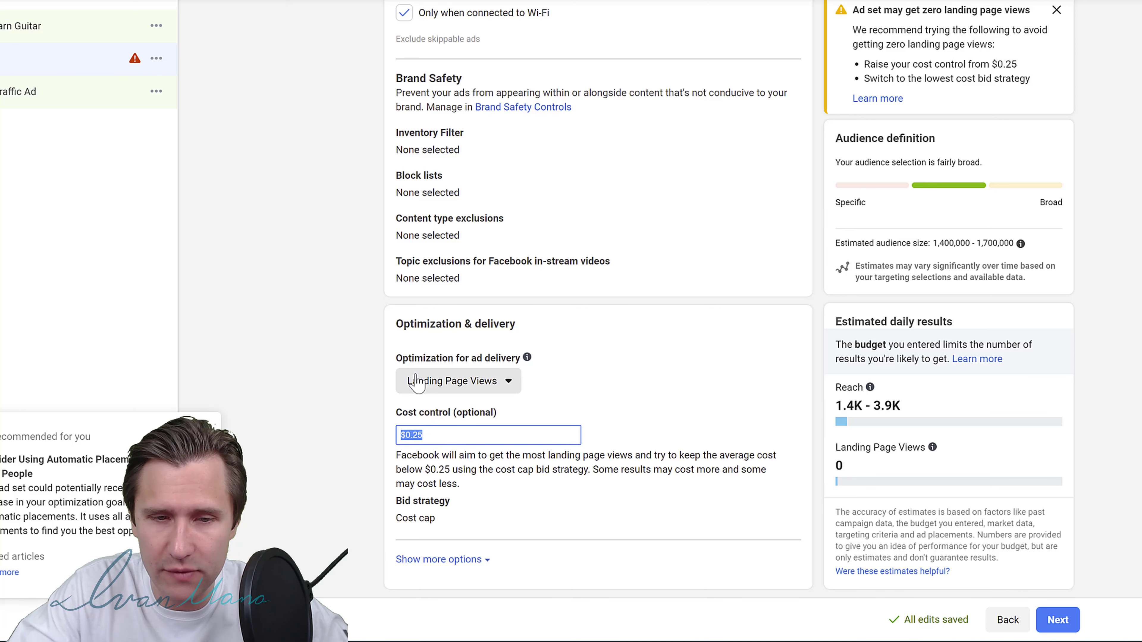
pyautogui.write('0.50')
pyautogui.click(699, 425)
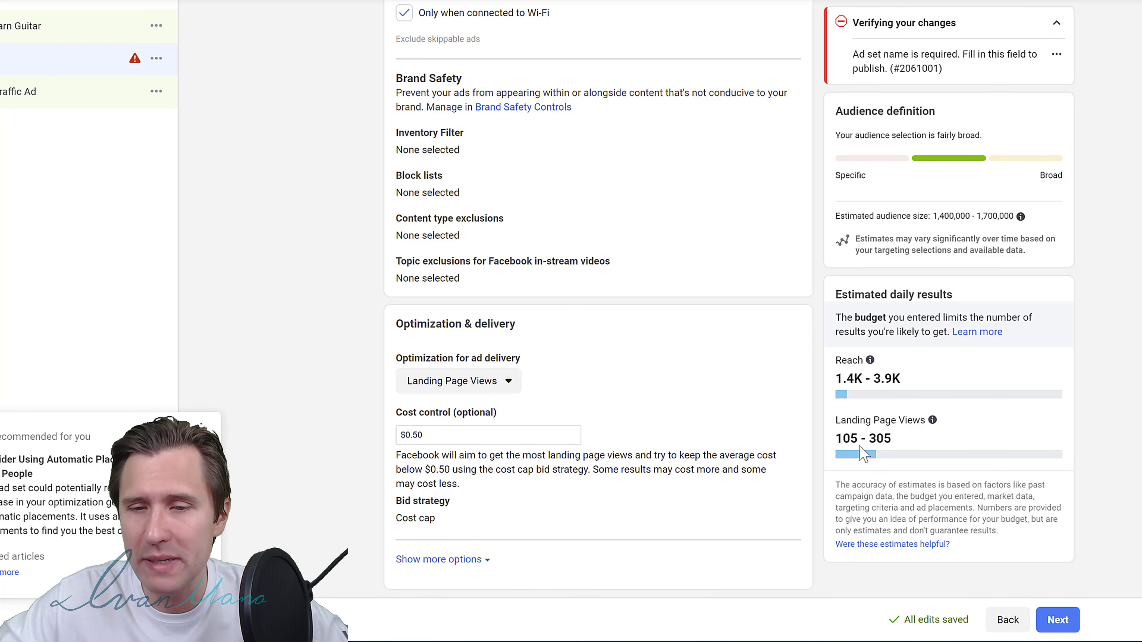
pyautogui.moveTo(845, 440); pyautogui.dragTo(922, 441)
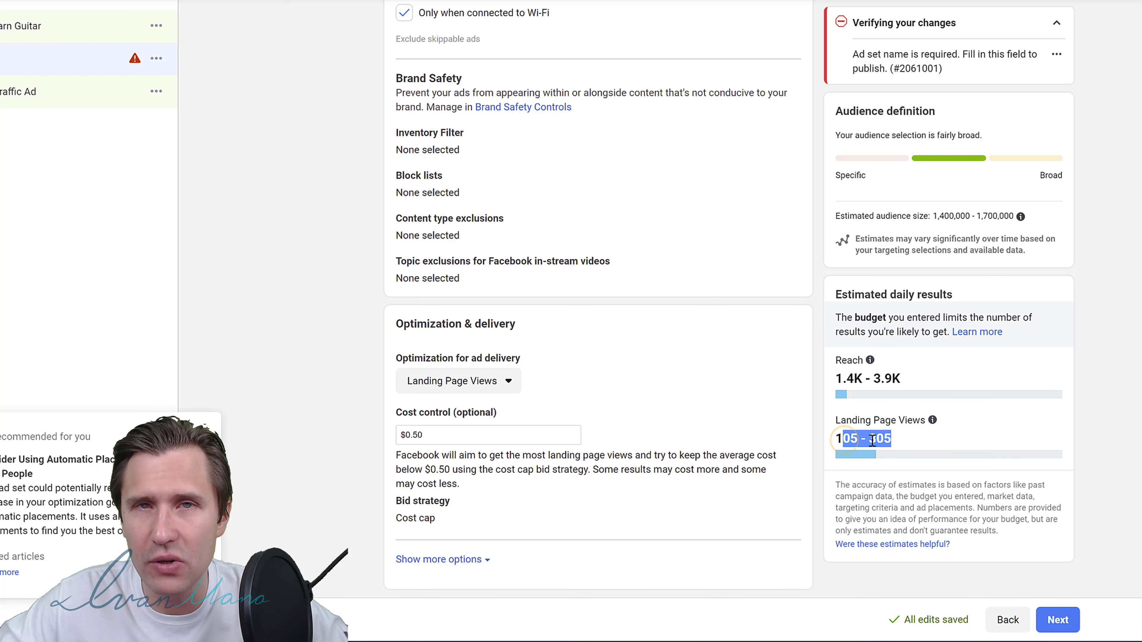
# Show the additional optimization and delivery options and read the explanation of when charges apply.
pyautogui.doubleClick(436, 435)
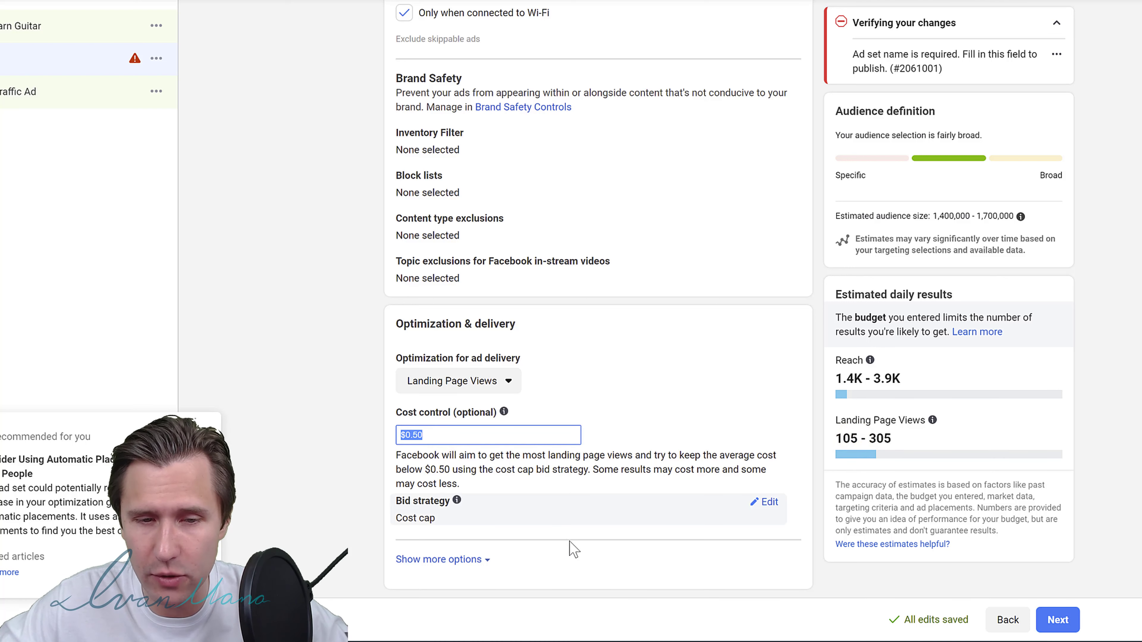
pyautogui.click(459, 559)
pyautogui.scroll(-2, 458, 540)
pyautogui.moveTo(503, 510)
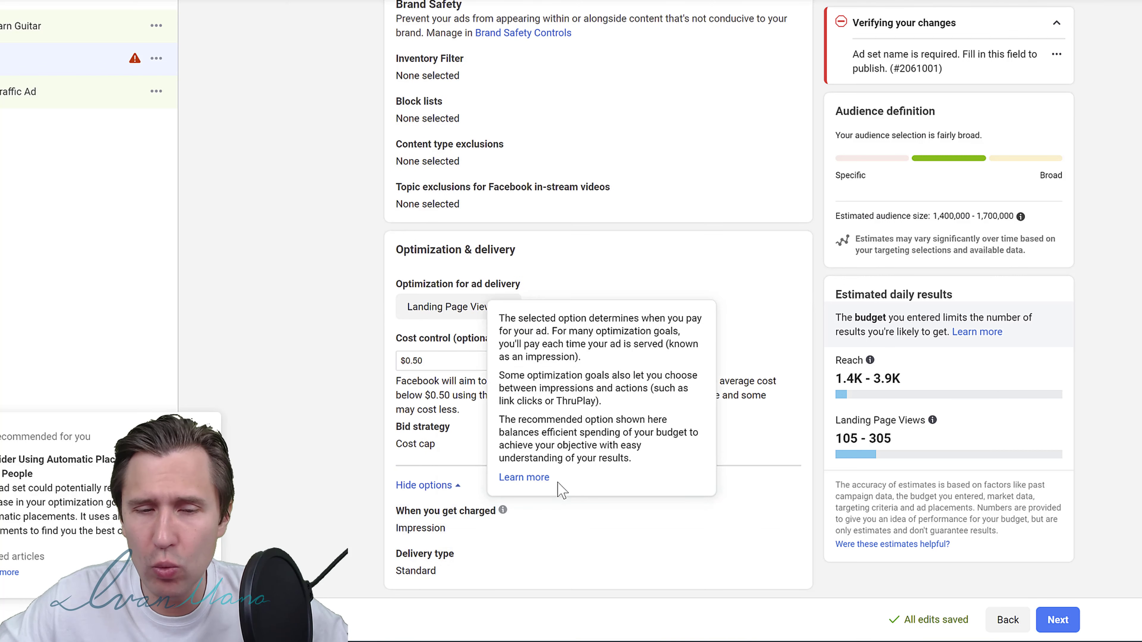
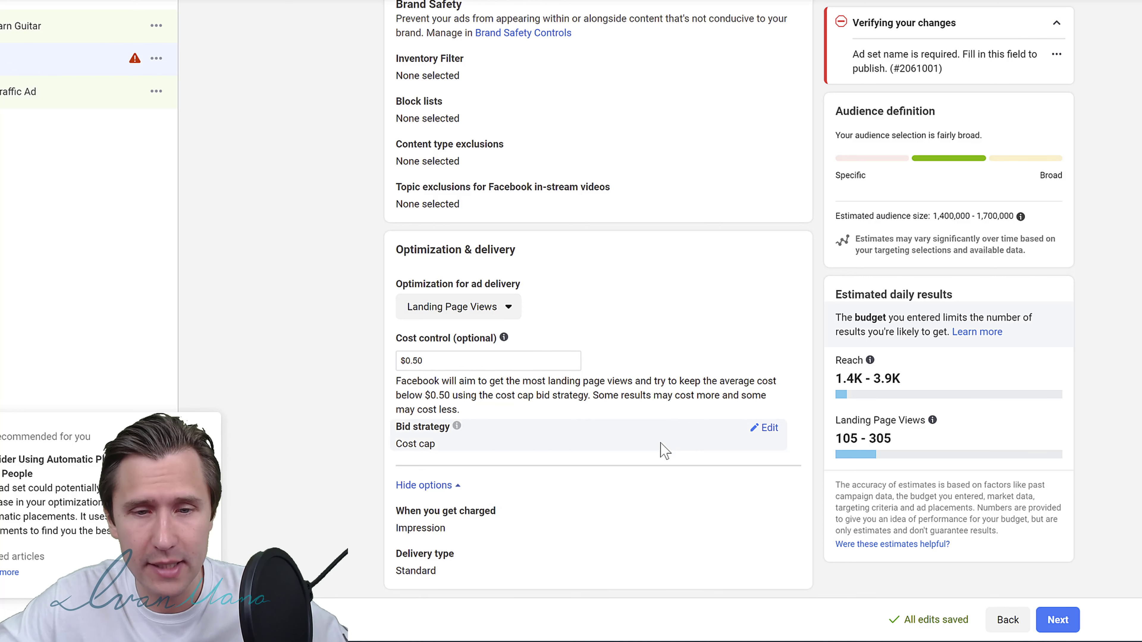
# Continue to the ad level, return to the unnamed ad set, and review its schedule and audience settings.
pyautogui.click(1058, 619)
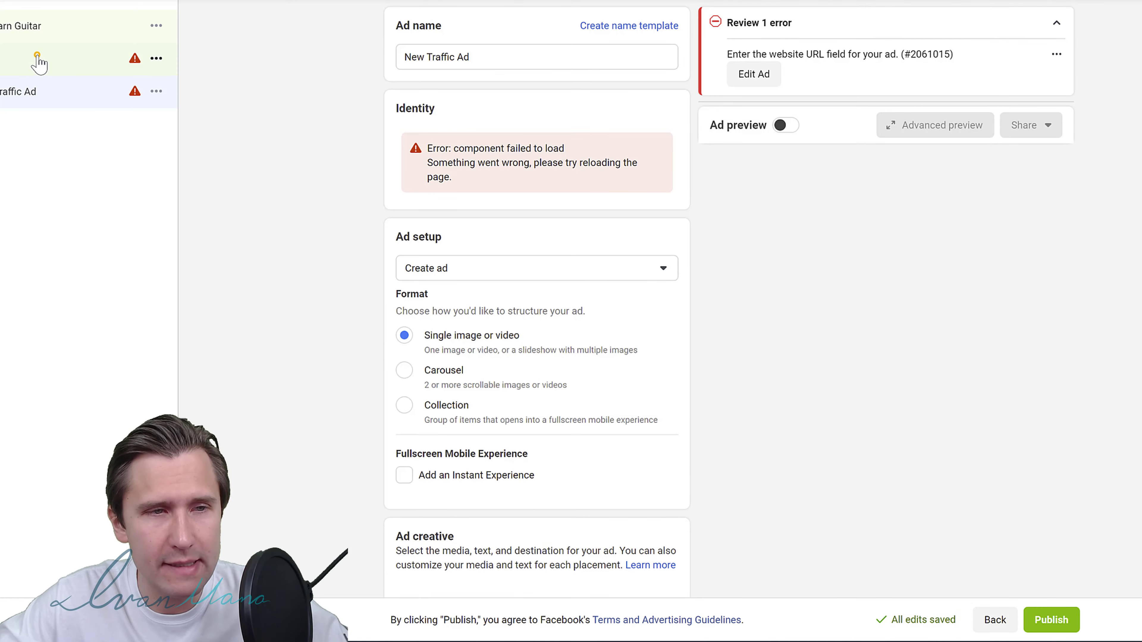
pyautogui.click(38, 61)
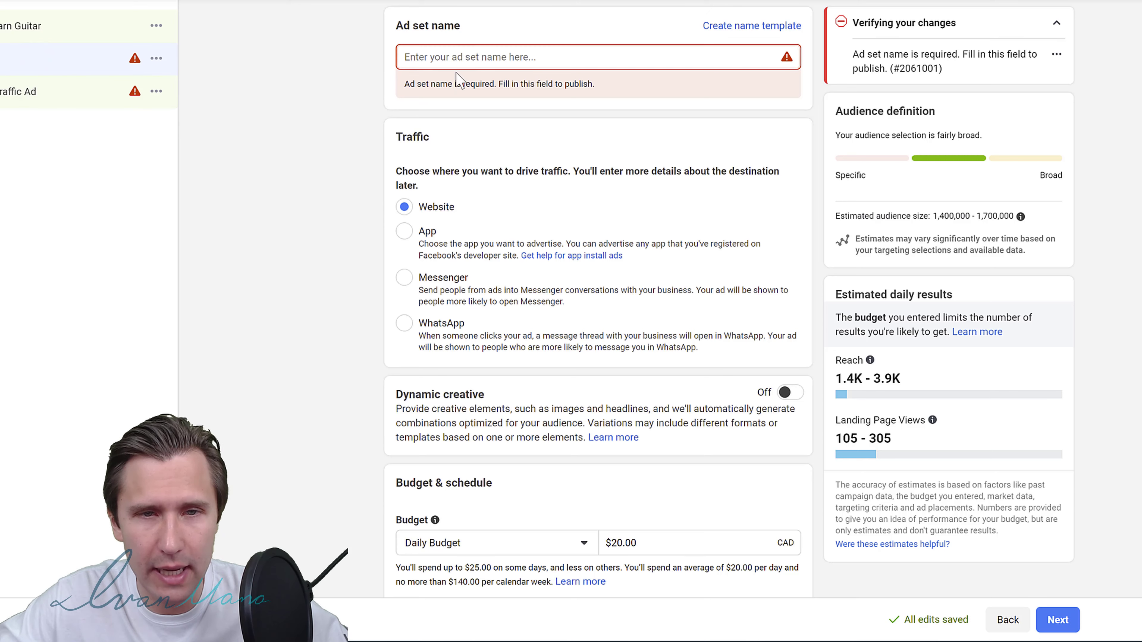
pyautogui.scroll(-15, 368, 312)
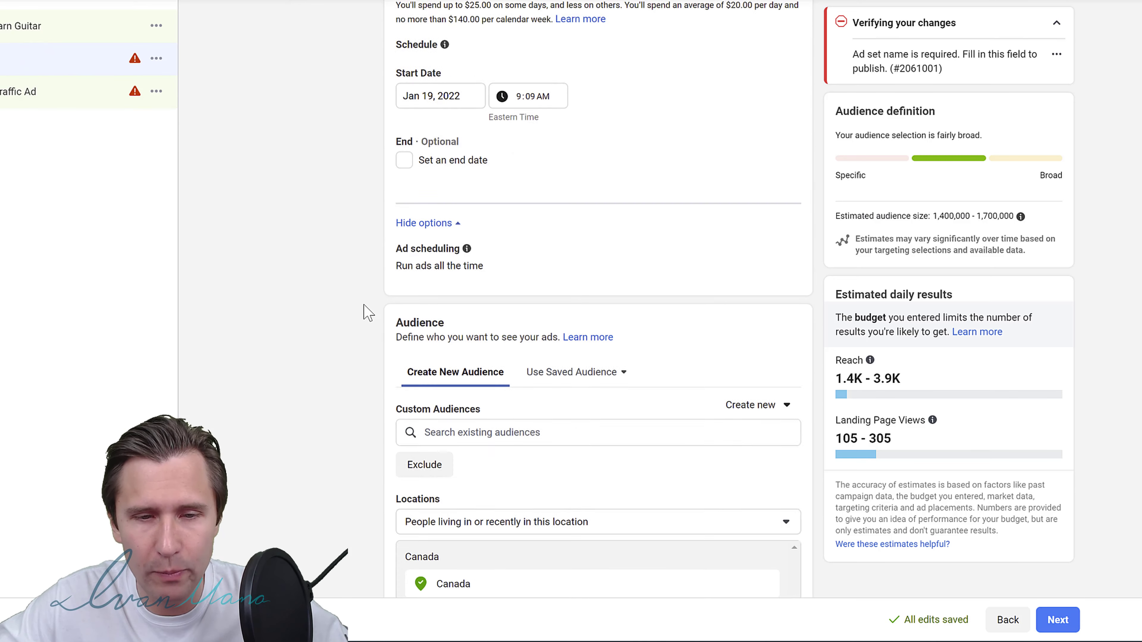
pyautogui.scroll(-5, 368, 313)
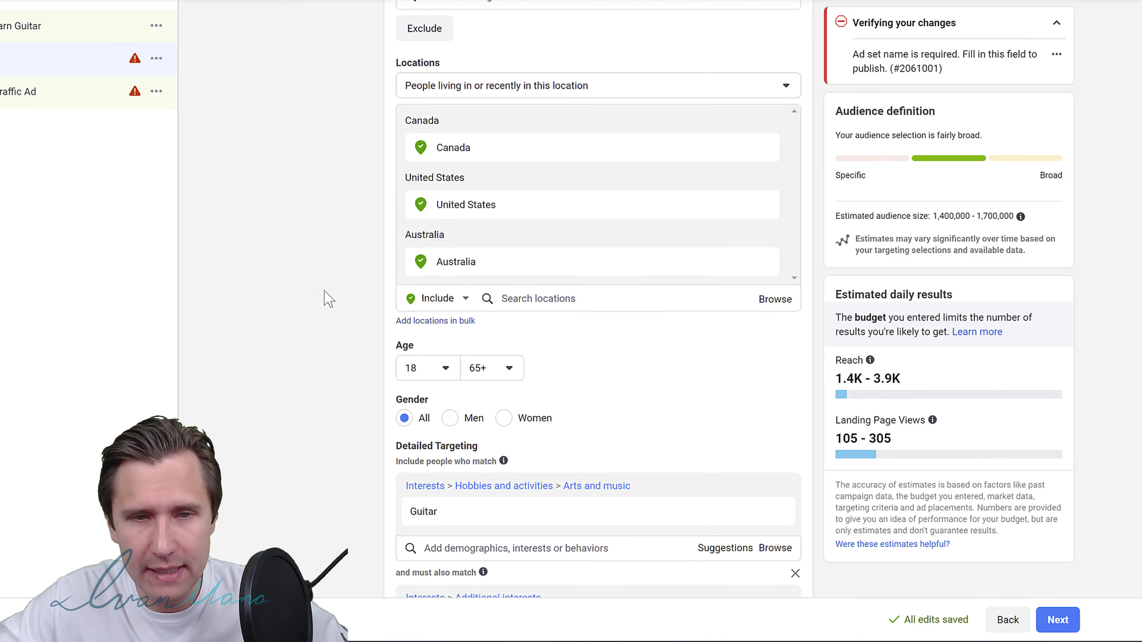
pyautogui.scroll(9, 324, 298)
pyautogui.scroll(10, 335, 255)
# Enter the targeted country codes "CA/US/AU //" as the beginning of the ad set name.
pyautogui.click(434, 53)
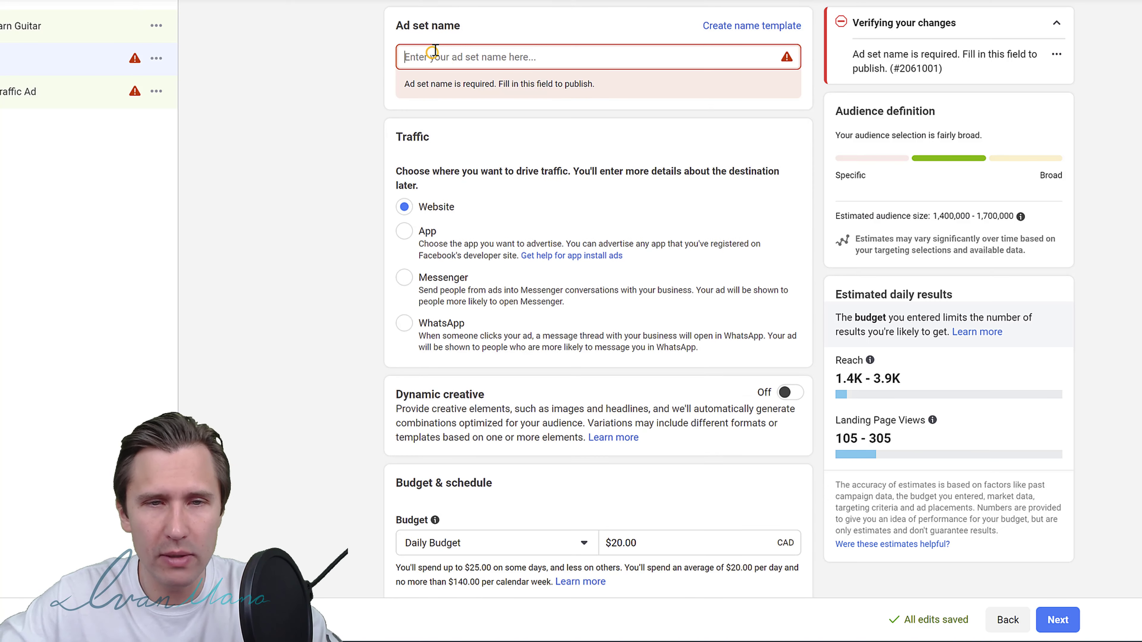
pyautogui.write('CA/')
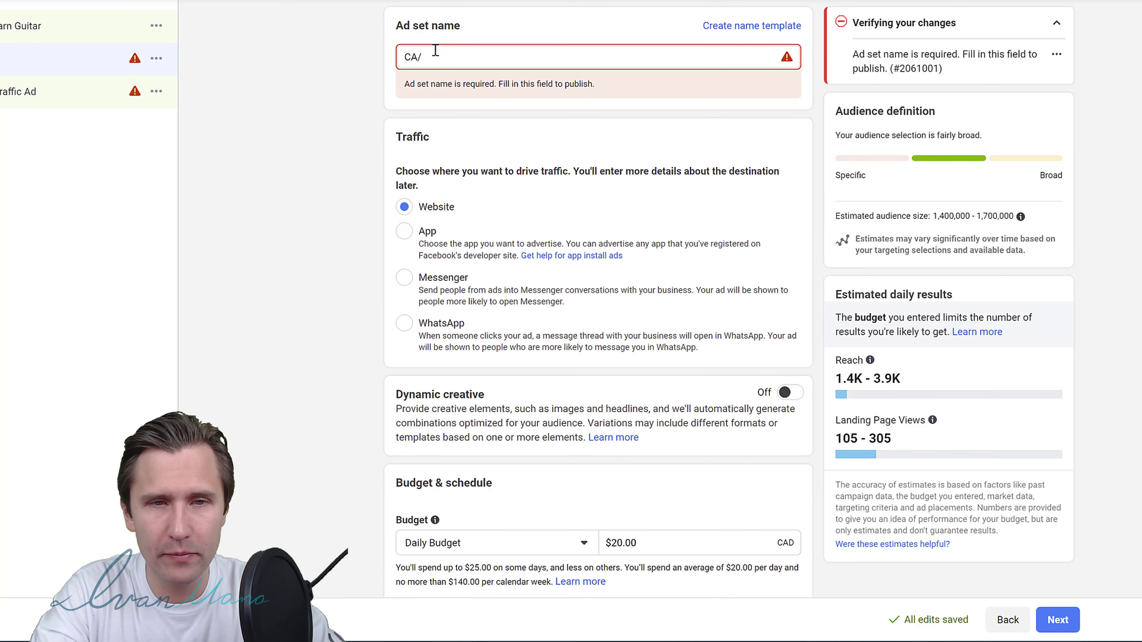
pyautogui.write('US/AU')
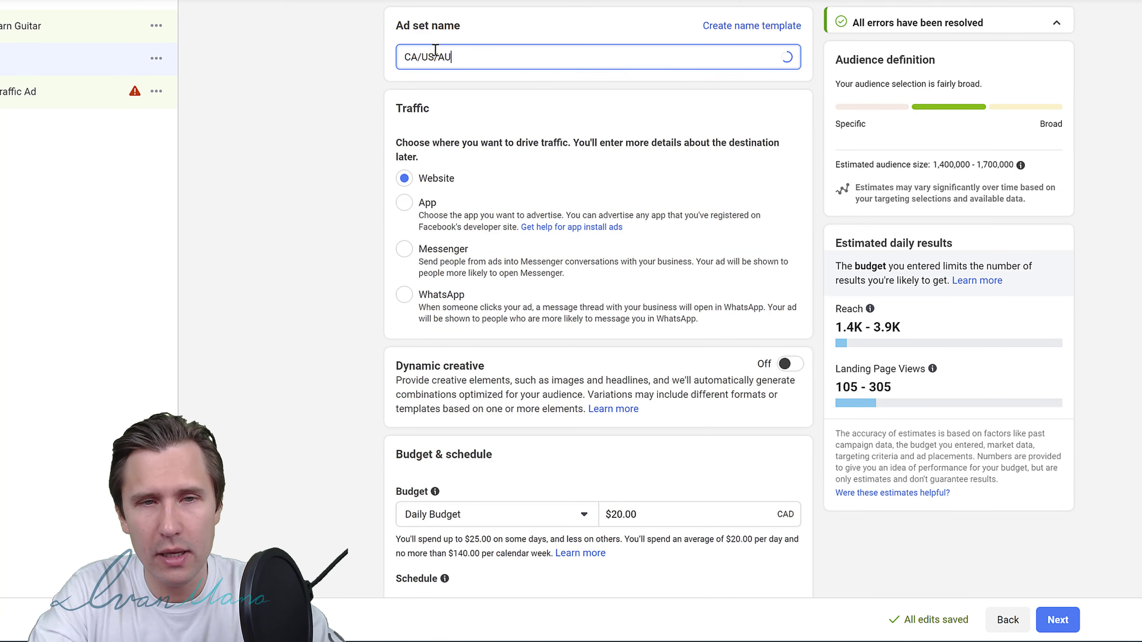
pyautogui.write(' //')
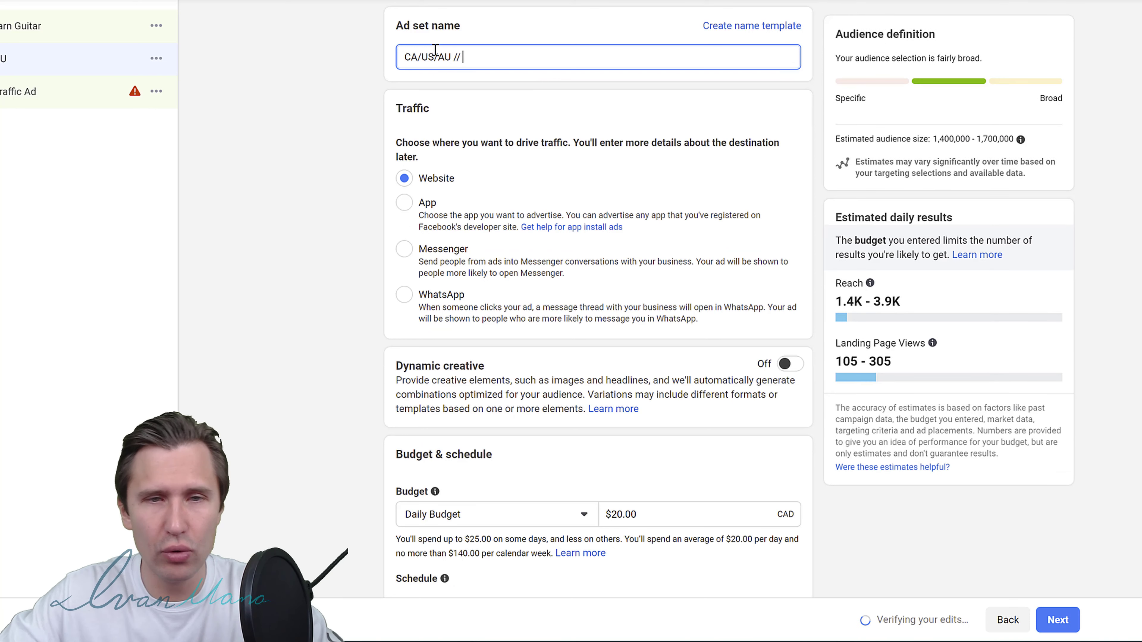
# Copy the "Guitar" interest from Detailed Targeting and append "Guitar +" to the ad set name.
pyautogui.scroll(-6, 346, 211)
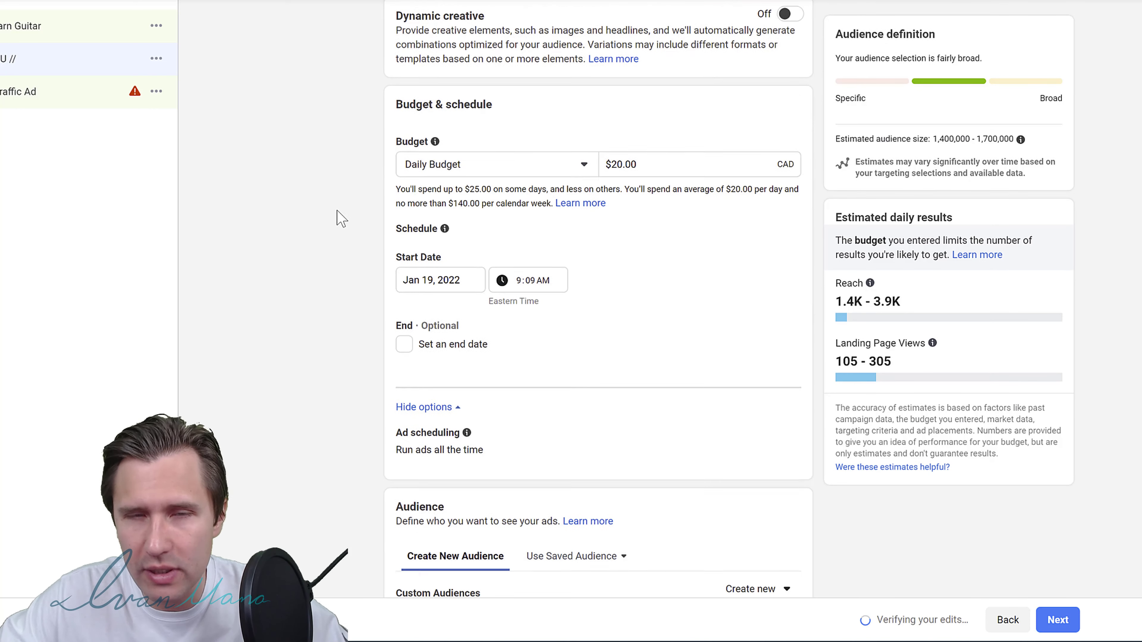
pyautogui.scroll(-3, 342, 219)
pyautogui.scroll(-2, 342, 223)
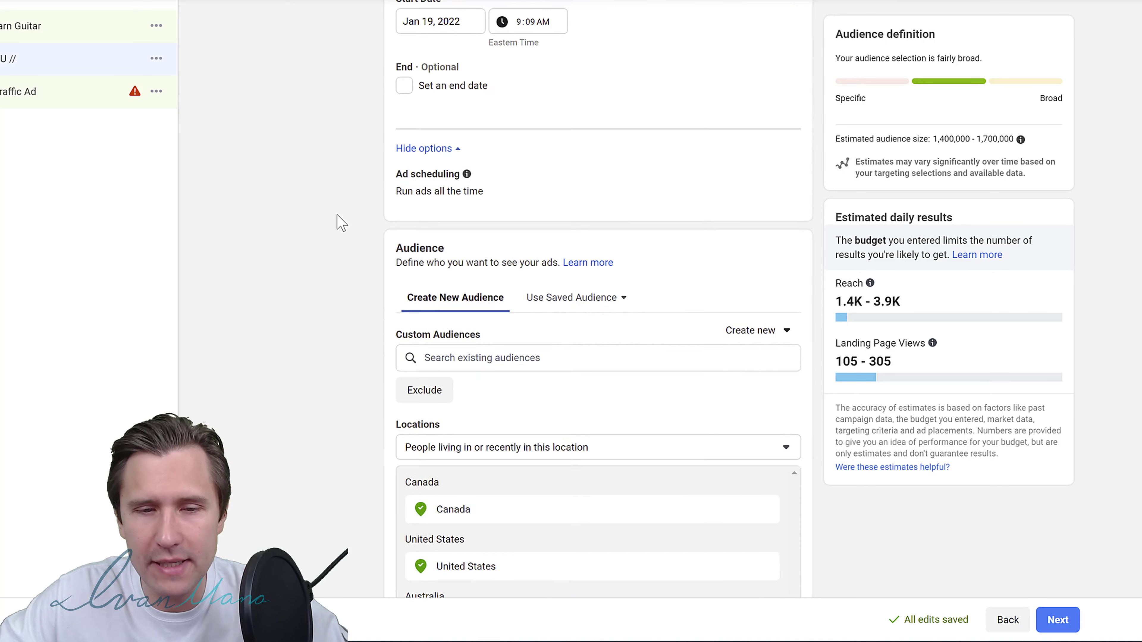
pyautogui.scroll(-7, 339, 222)
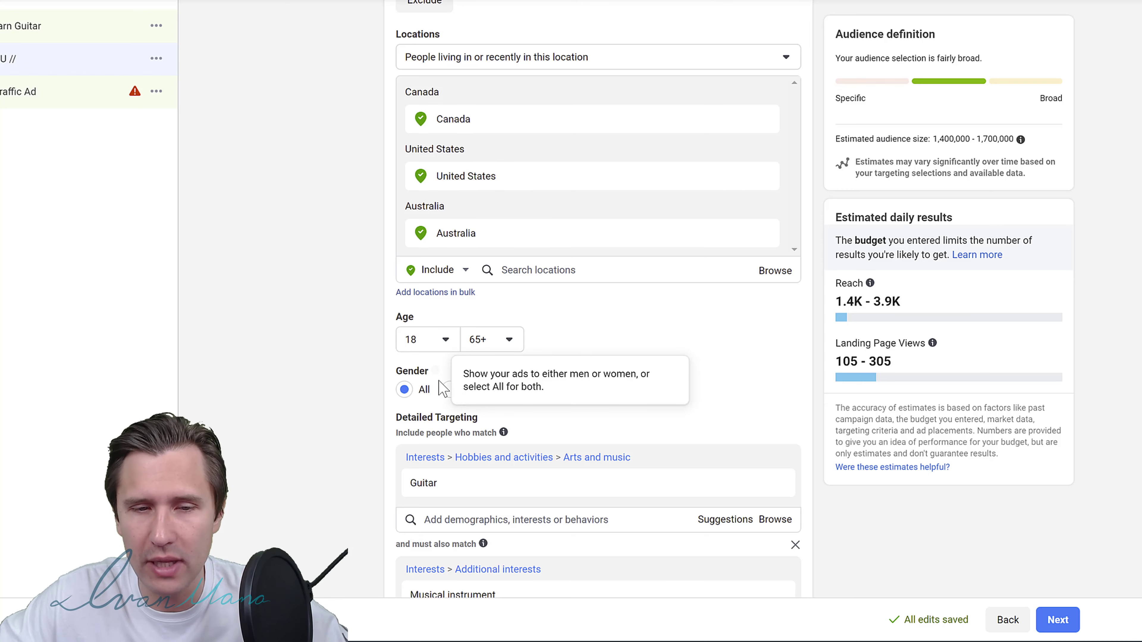
pyautogui.scroll(-5, 327, 355)
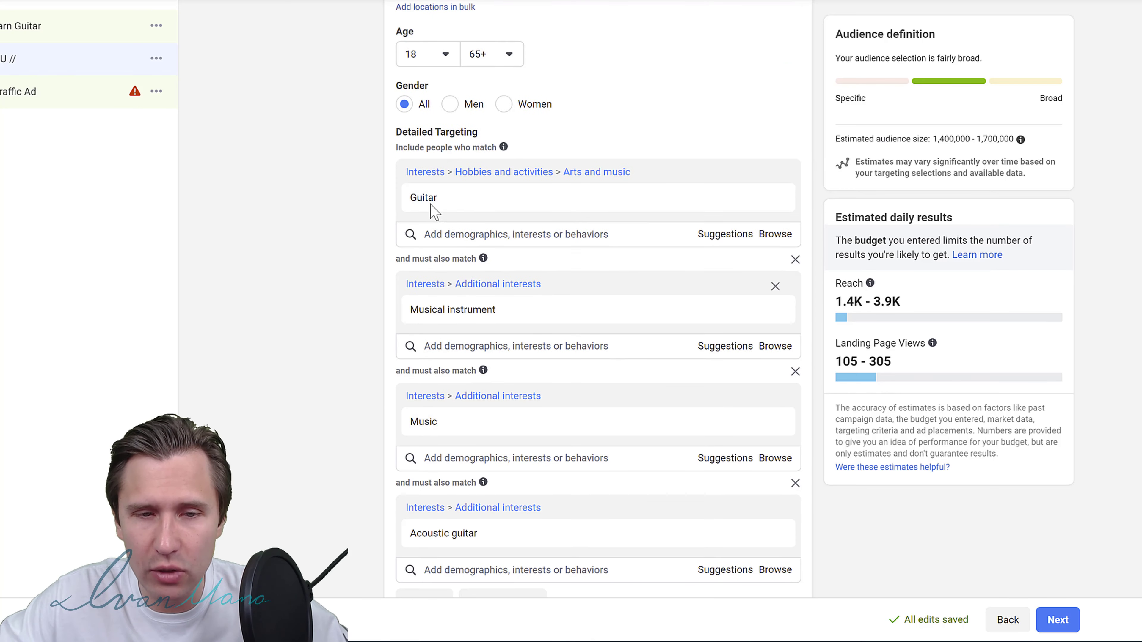
pyautogui.doubleClick(426, 200)
pyautogui.hotkey('ctrl', 'c')
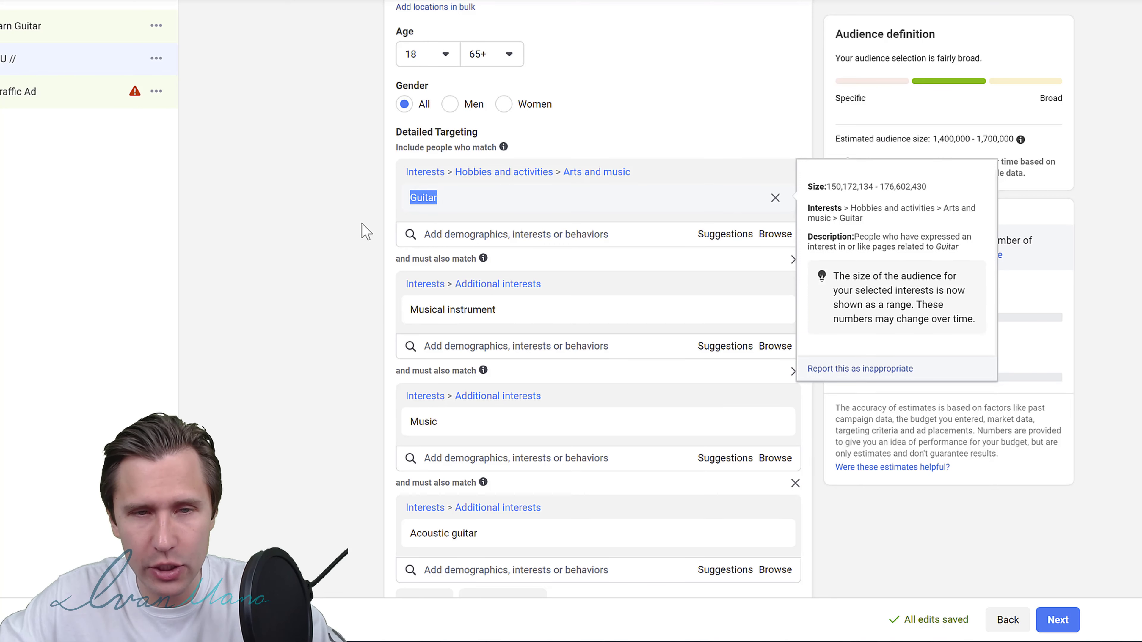
pyautogui.scroll(20, 362, 229)
pyautogui.click(514, 51)
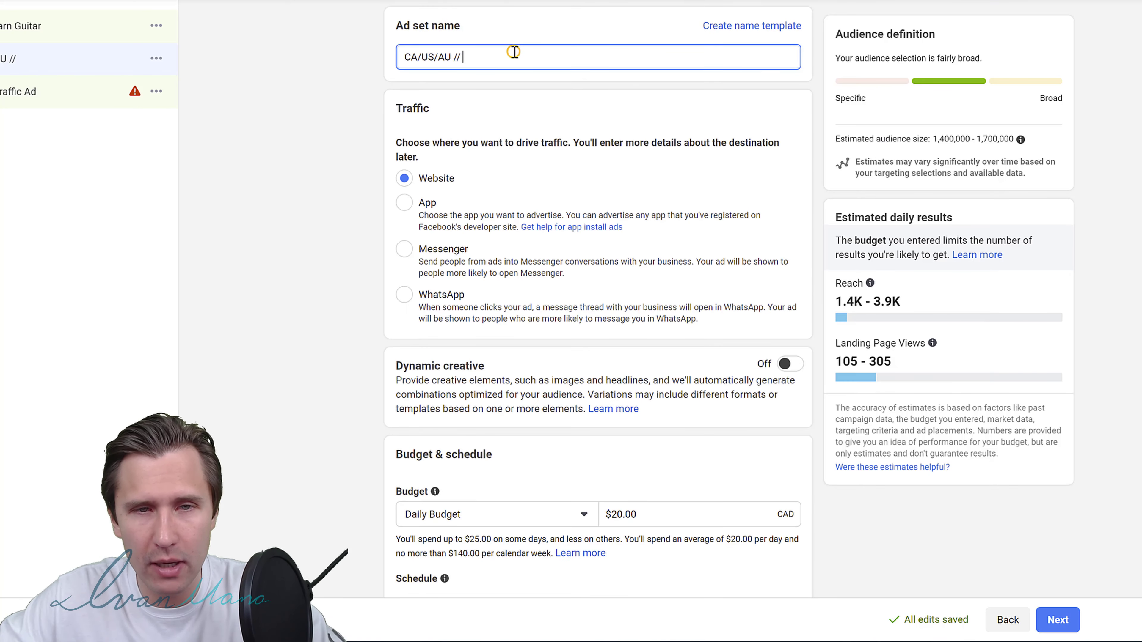
pyautogui.hotkey('ctrl', 'v')
pyautogui.write('+')
# Copy the "Musical instrument" interest from Detailed Targeting and append it to the ad set name.
pyautogui.scroll(-1, 397, 193)
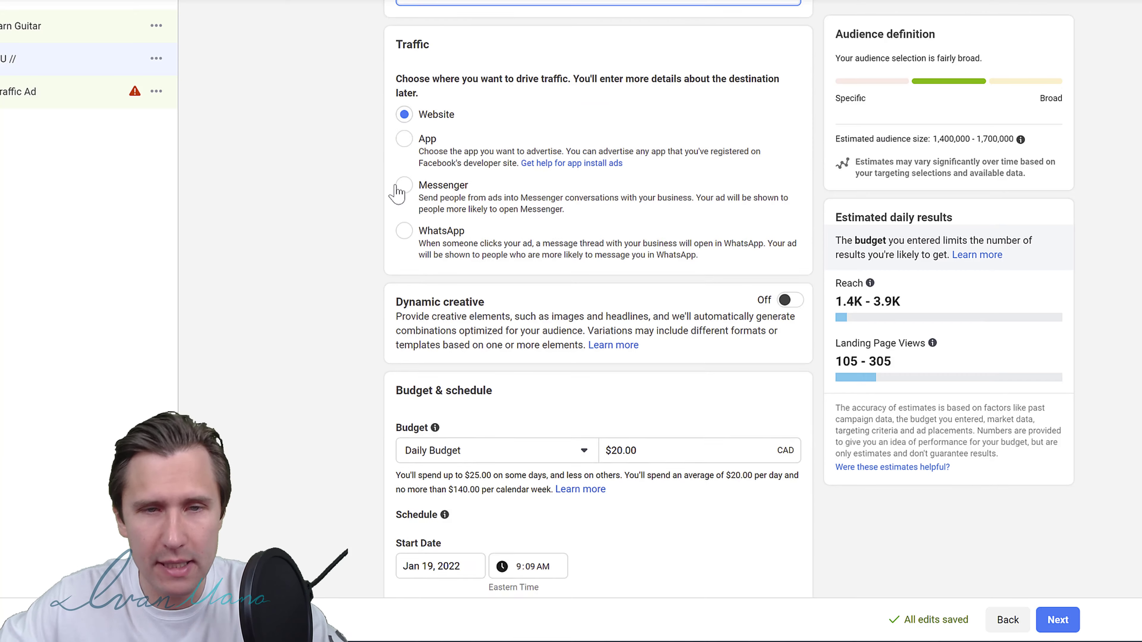
pyautogui.scroll(10, 397, 193)
pyautogui.moveTo(495, 451); pyautogui.dragTo(349, 411)
pyautogui.hotkey('ctrl', 'c')
pyautogui.scroll(-3, 350, 411)
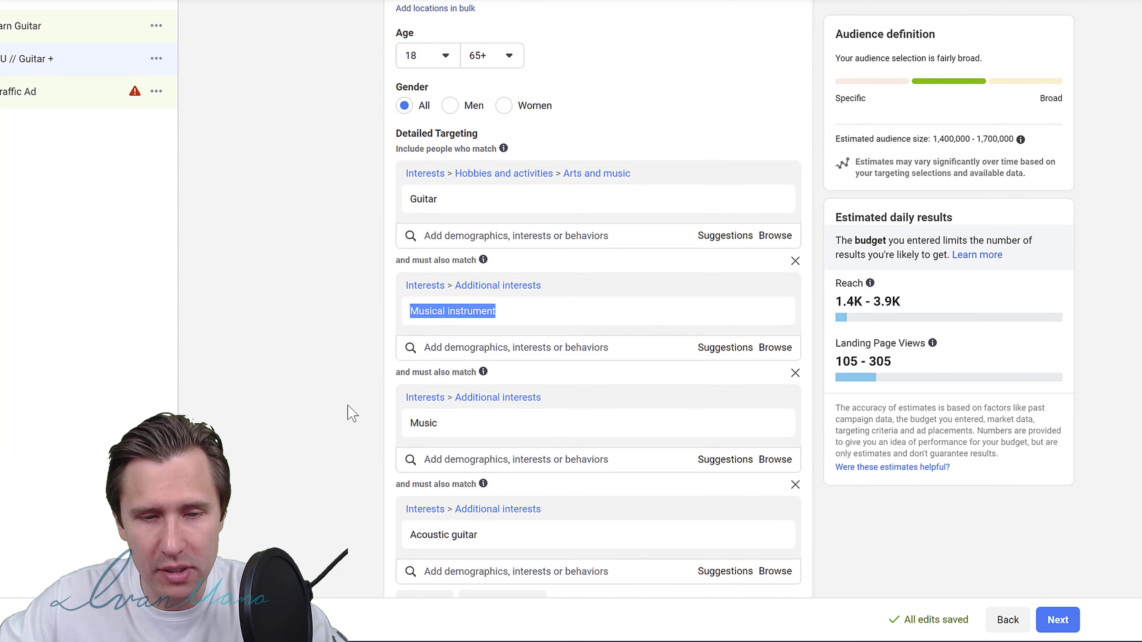
pyautogui.scroll(15, 446, 216)
pyautogui.click(528, 54)
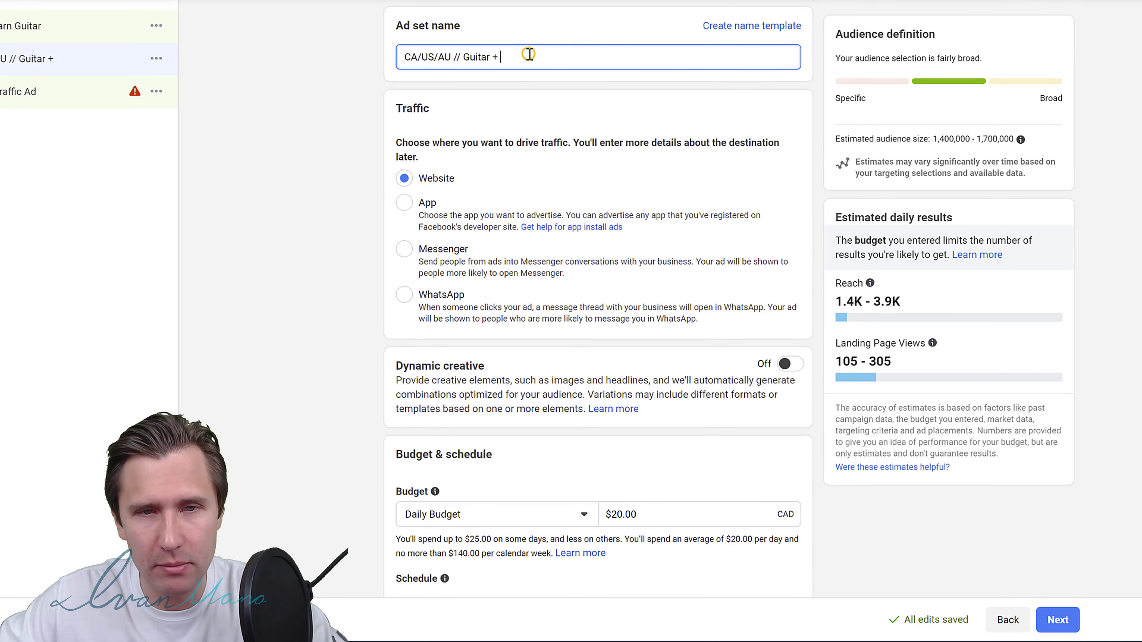
pyautogui.hotkey('ctrl', 'v')
# Complete the ad set name by appending "+ Music + Acoustic Guitar".
pyautogui.write('+ M')
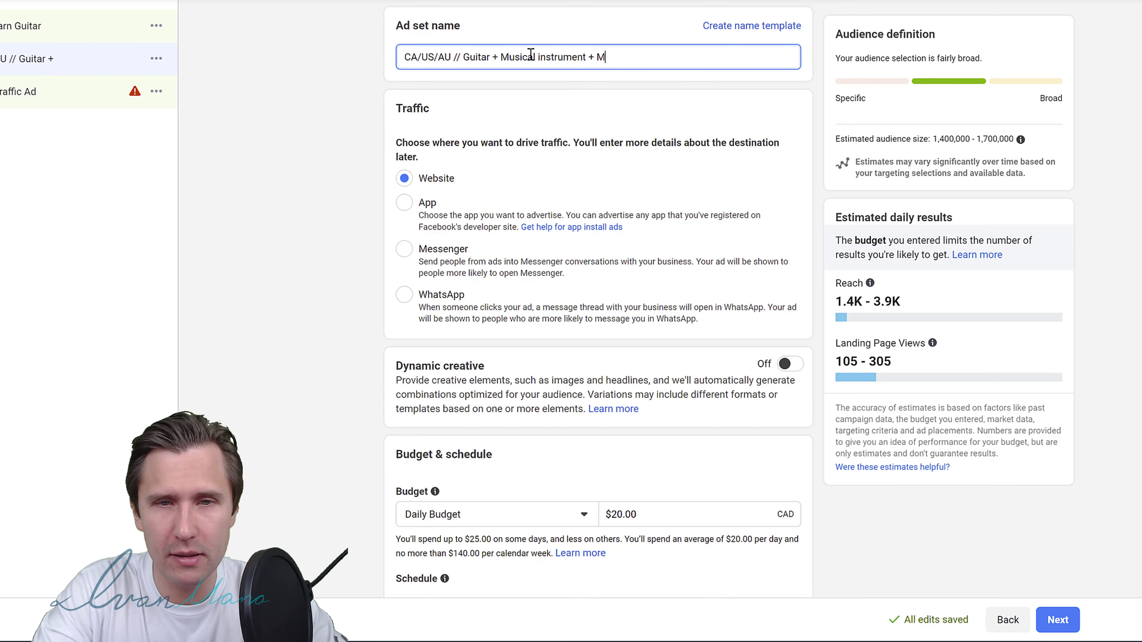
pyautogui.write('usic + Ad')
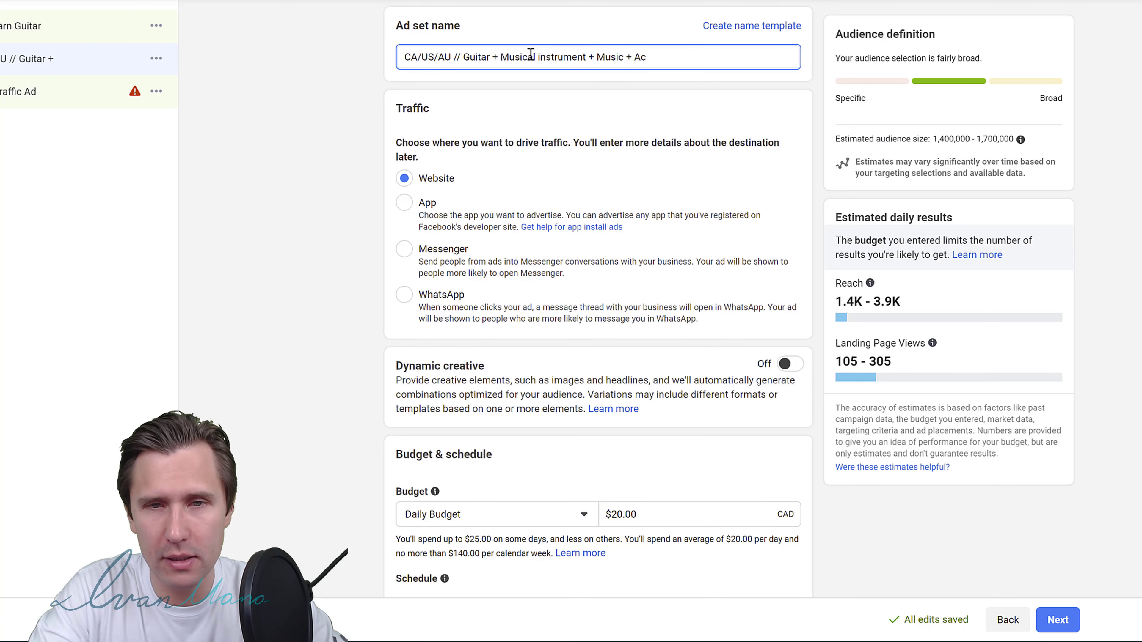
pyautogui.write('oustic Guitar')
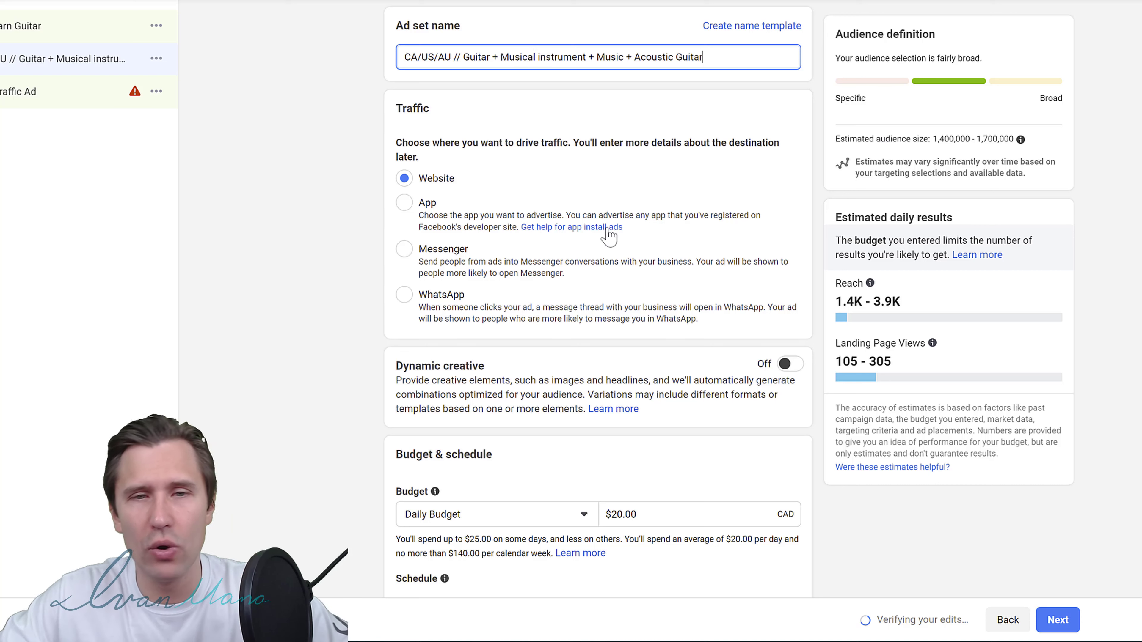
# Review the ad set's budget, audience, placement and delivery settings and continue to the ad level.
pyautogui.click(356, 140)
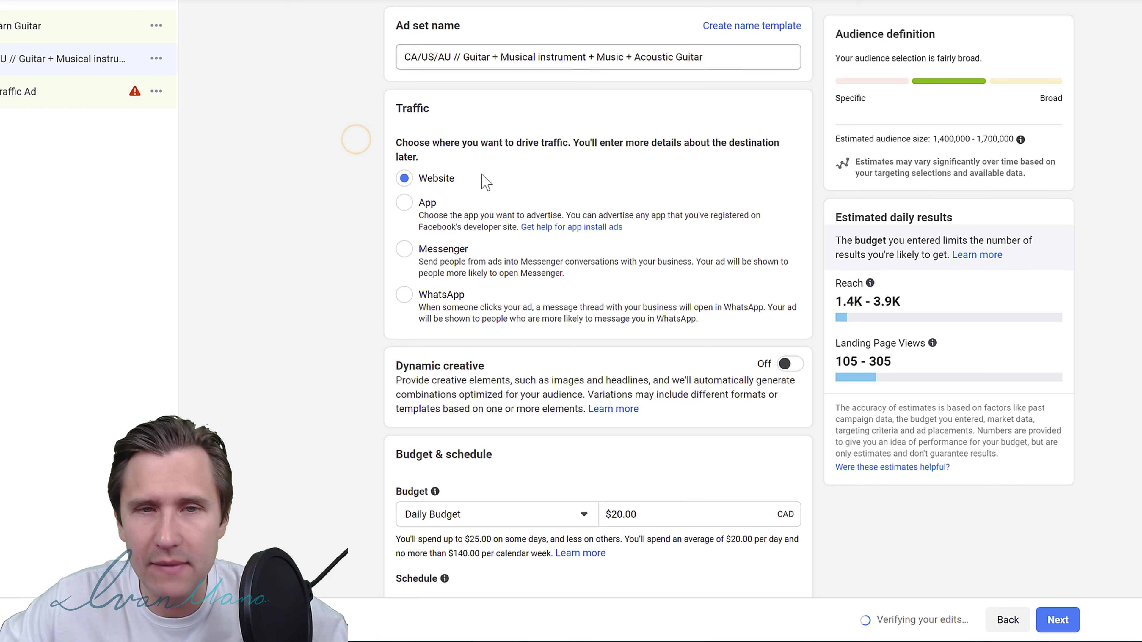
pyautogui.scroll(-15, 382, 252)
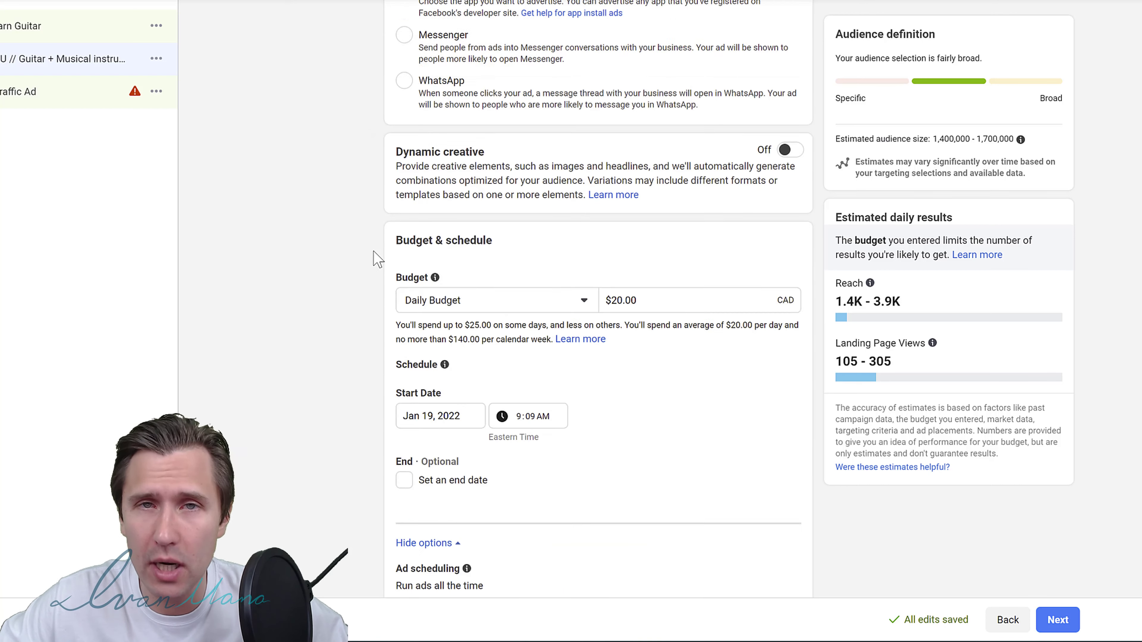
pyautogui.scroll(-15, 377, 263)
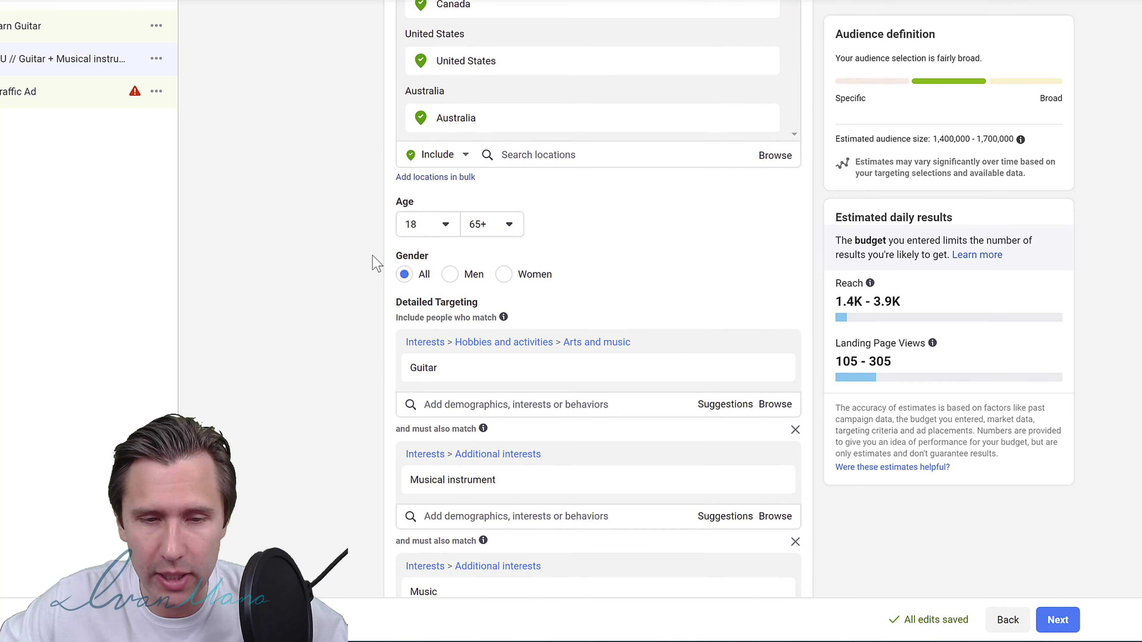
pyautogui.scroll(3, 371, 267)
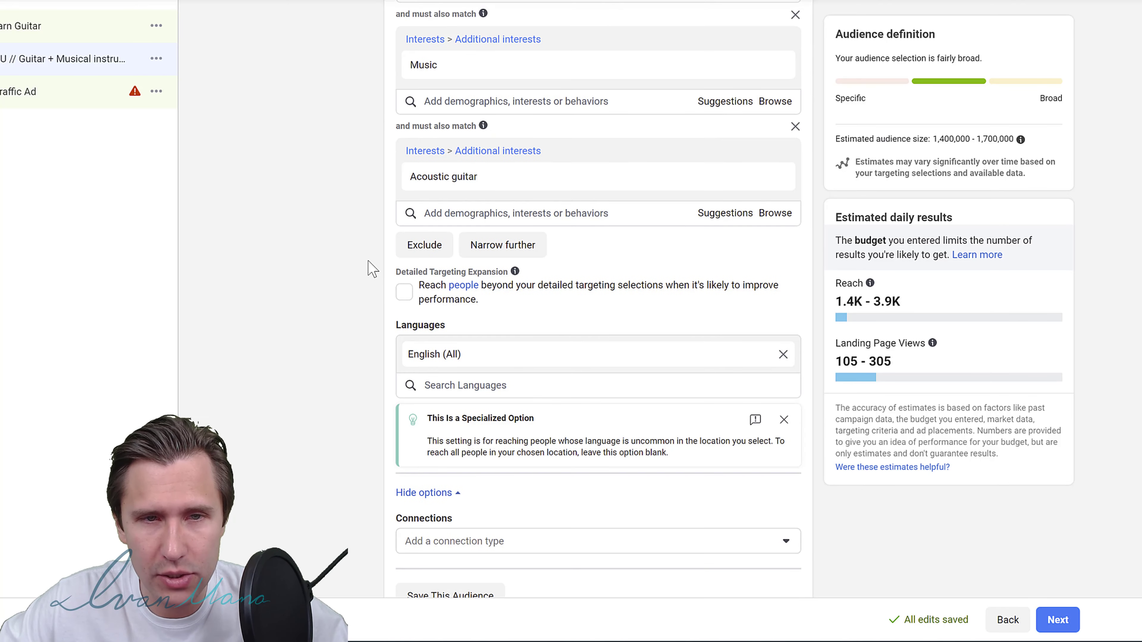
pyautogui.scroll(-20, 341, 288)
pyautogui.scroll(-3, 1006, 477)
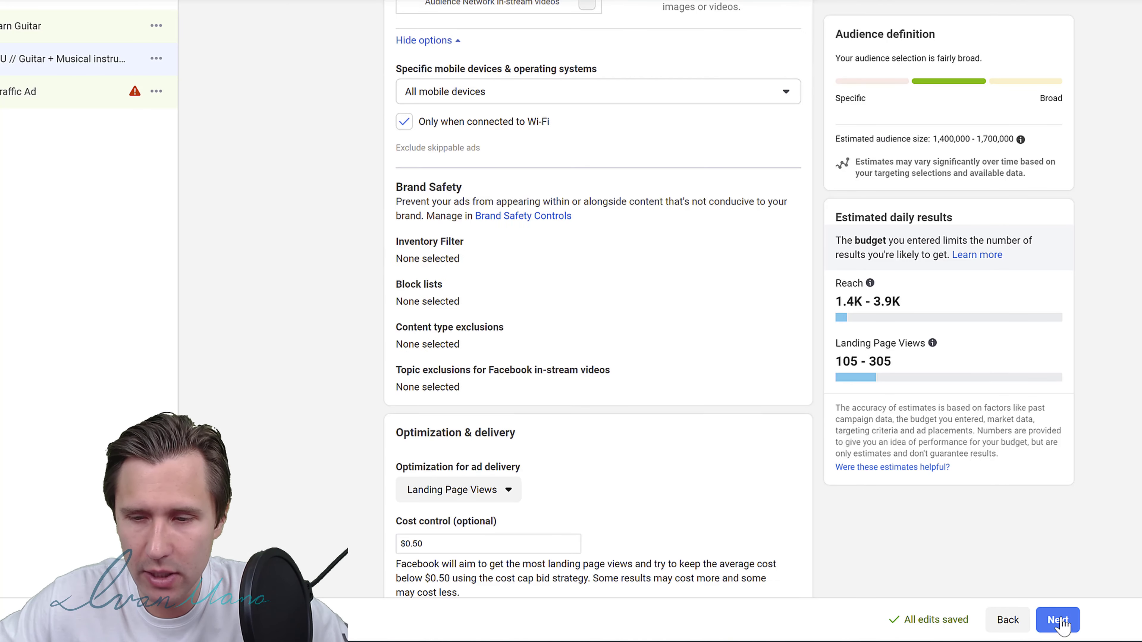
pyautogui.click(1058, 620)
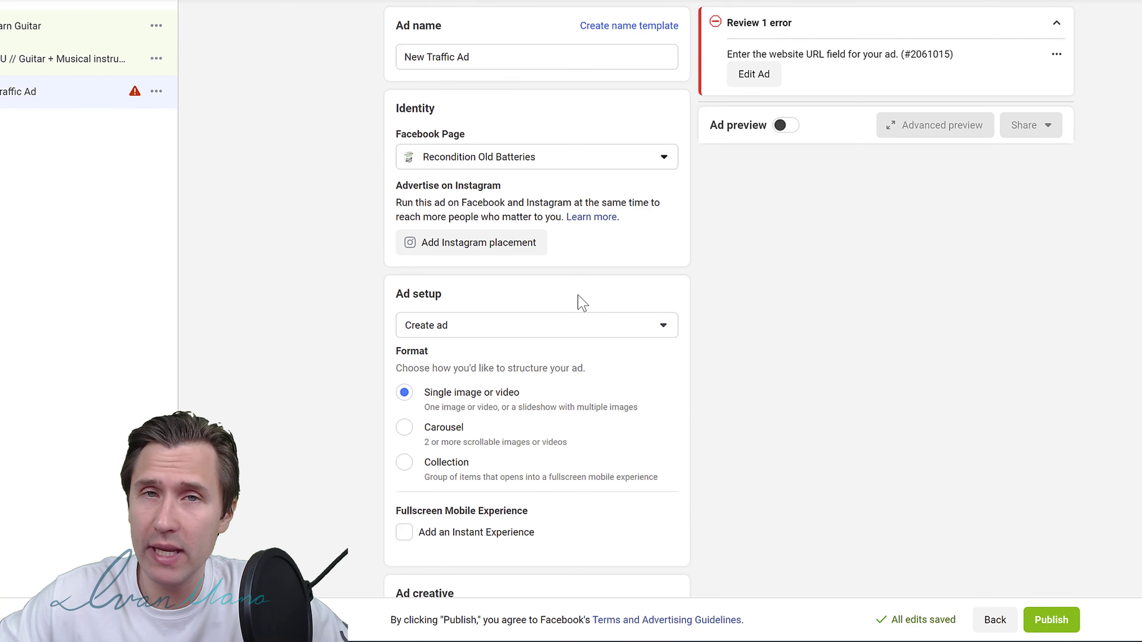
# Set the ad's Facebook Page identity to Hockey Fans Unite.
pyautogui.click(500, 54)
pyautogui.tripleClick(500, 54)
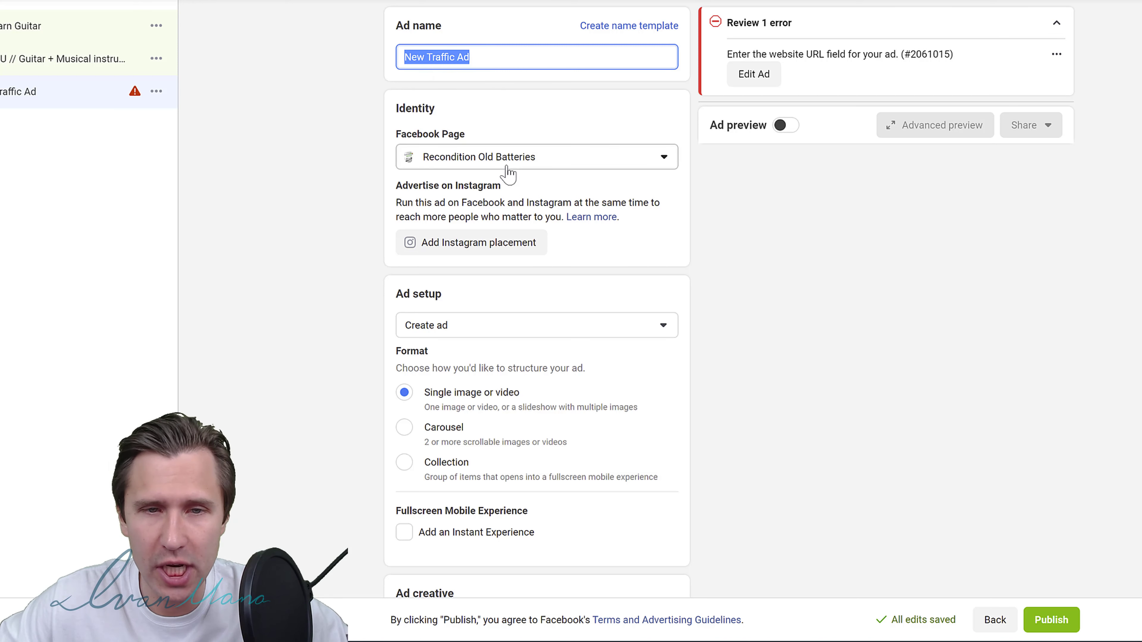
pyautogui.click(519, 135)
pyautogui.click(517, 163)
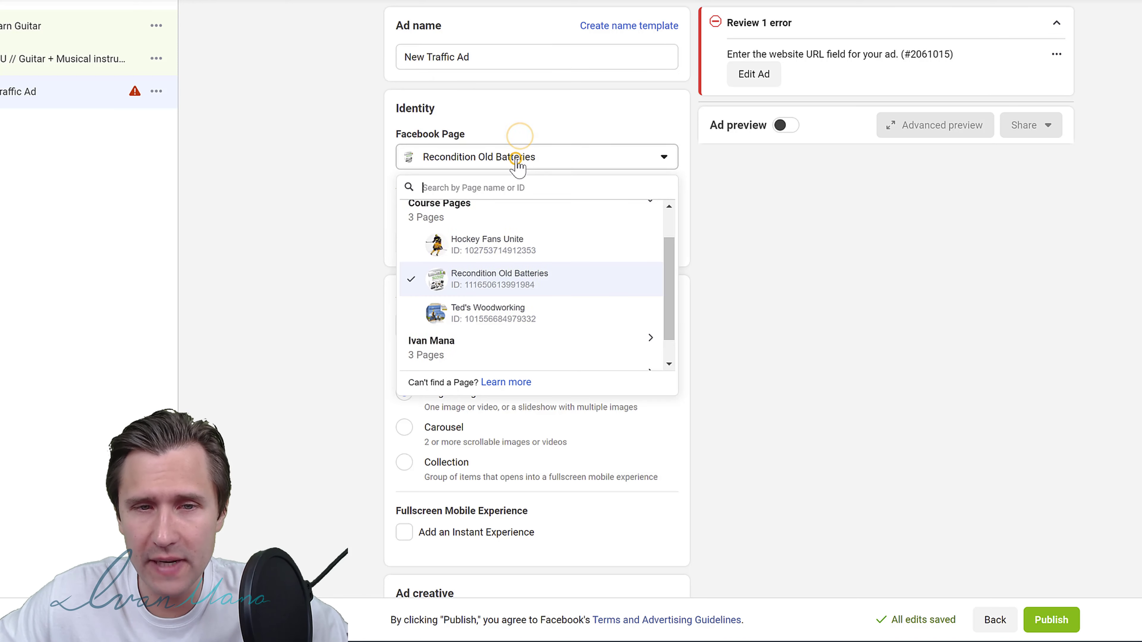
pyautogui.click(492, 248)
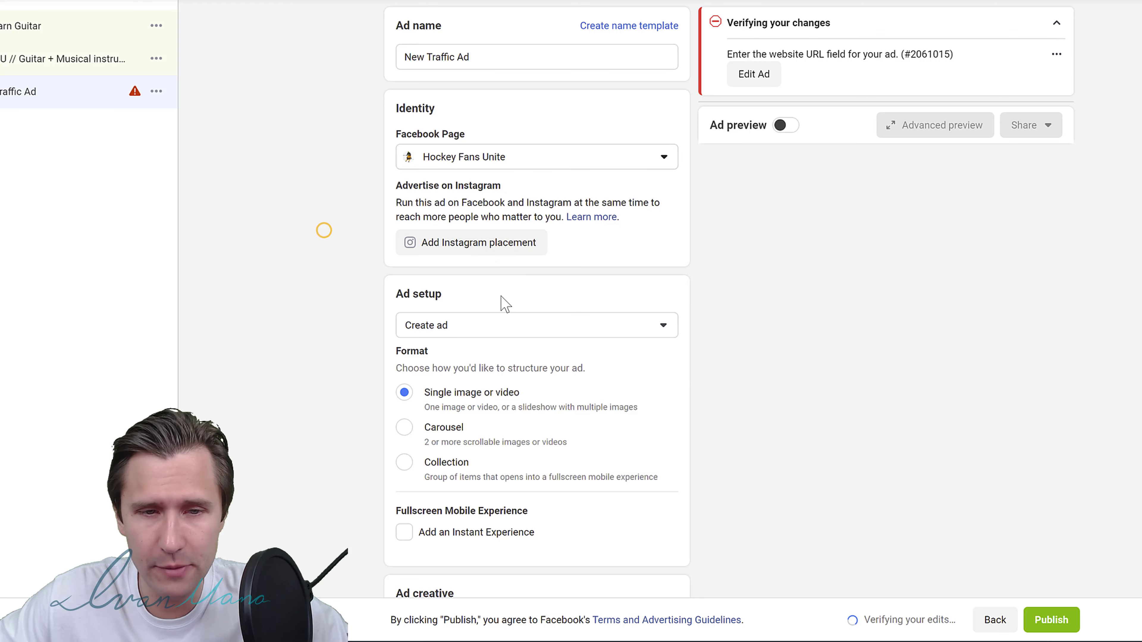
# Try the Collection format, return the ad to Single image or video, and turn on the ad preview.
pyautogui.scroll(-2, 431, 351)
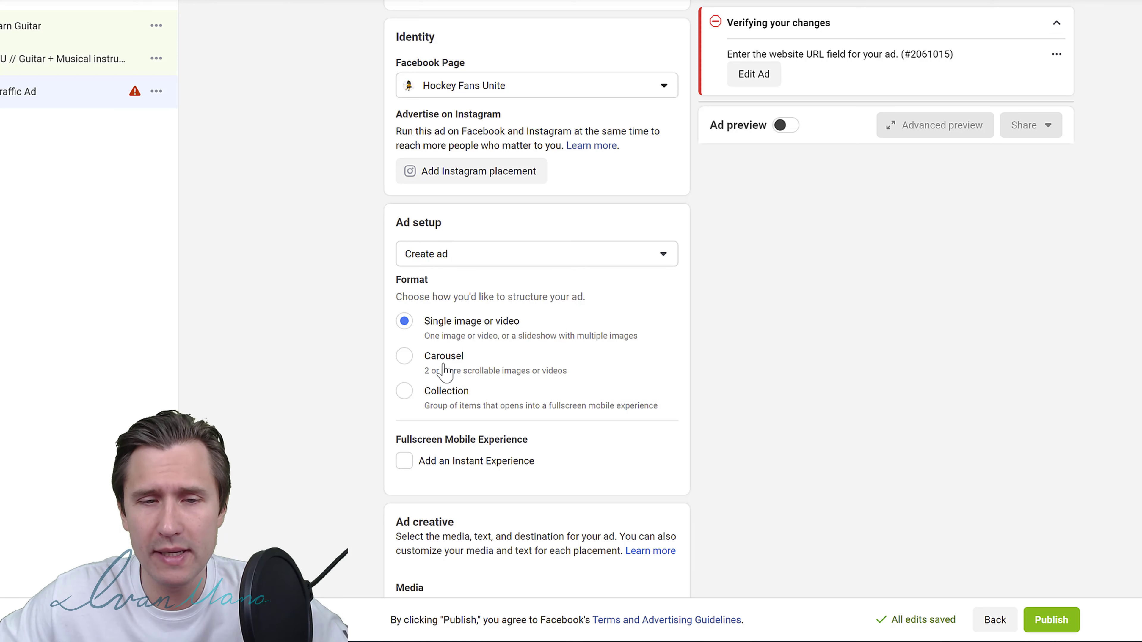
pyautogui.click(450, 392)
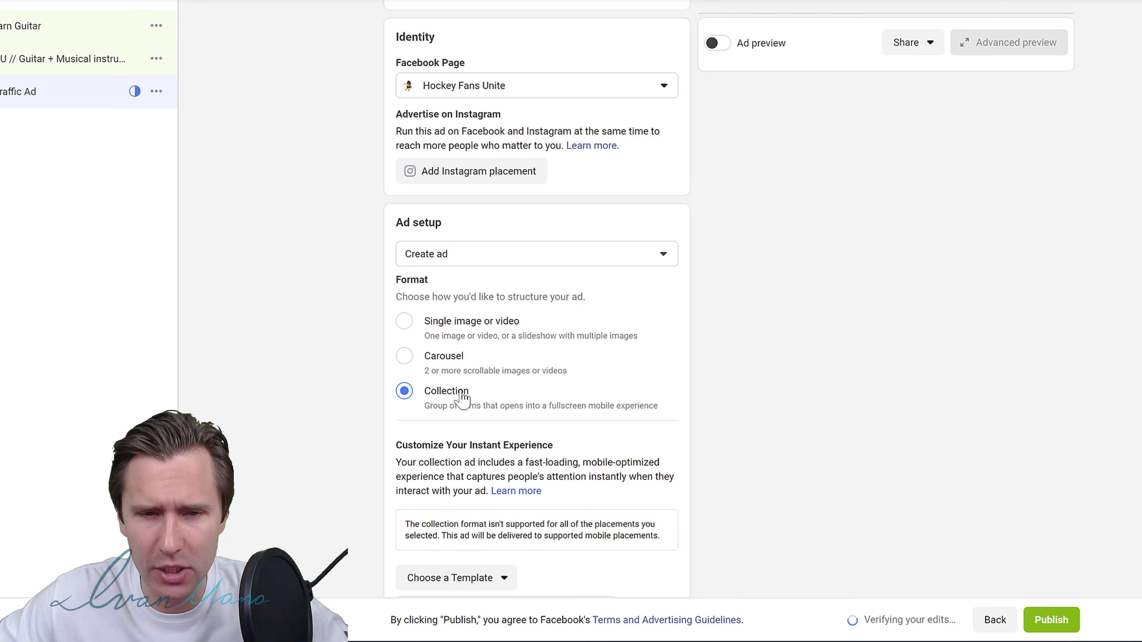
pyautogui.click(476, 328)
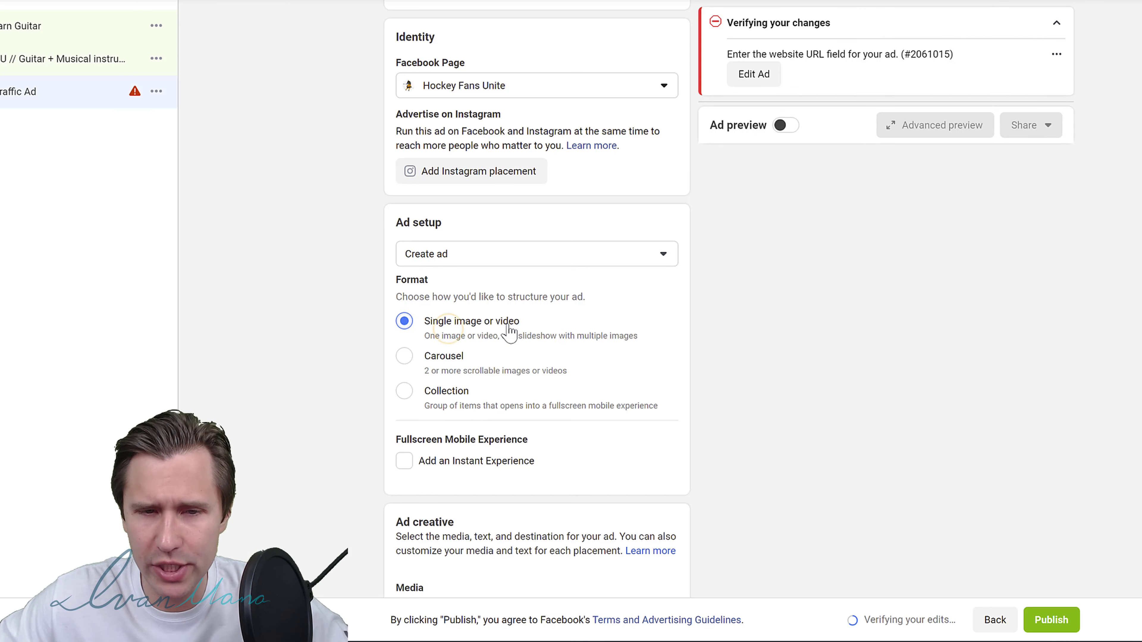
pyautogui.scroll(-2, 349, 365)
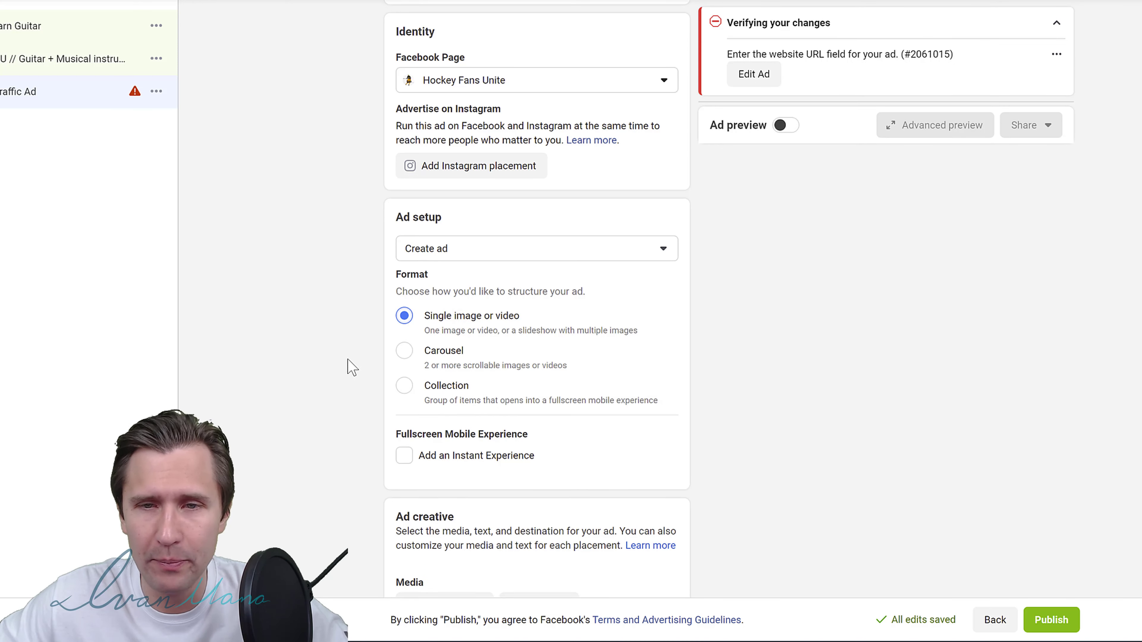
pyautogui.click(788, 126)
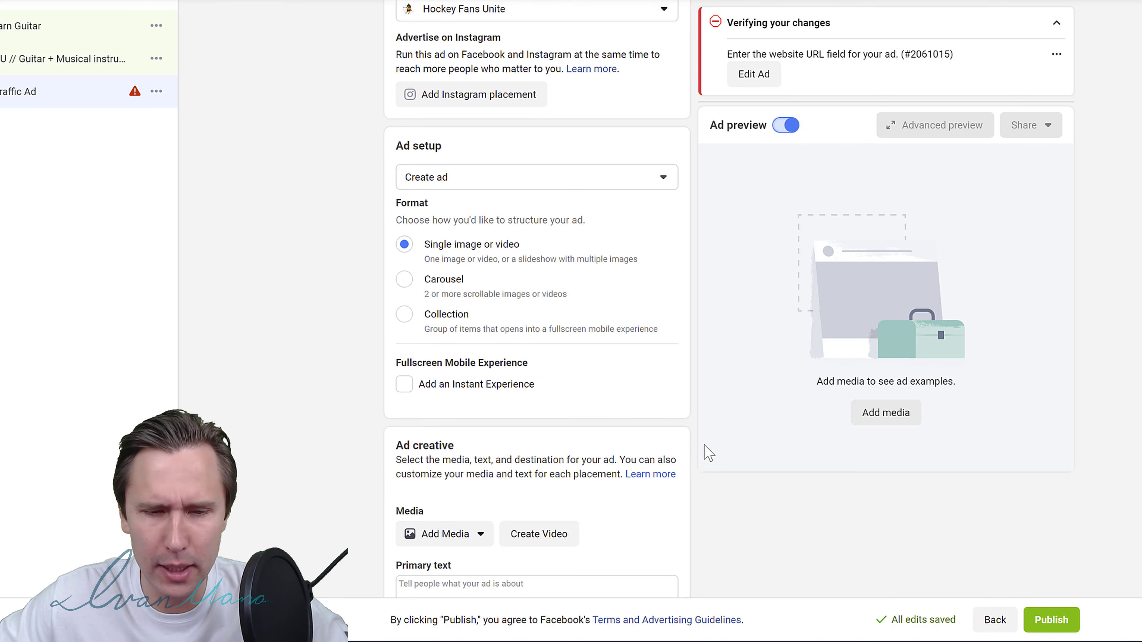
# Fill the ad creative with placeholder copy: primary text "xxx", headline "aaa" and description "yyy".
pyautogui.scroll(-5, 706, 454)
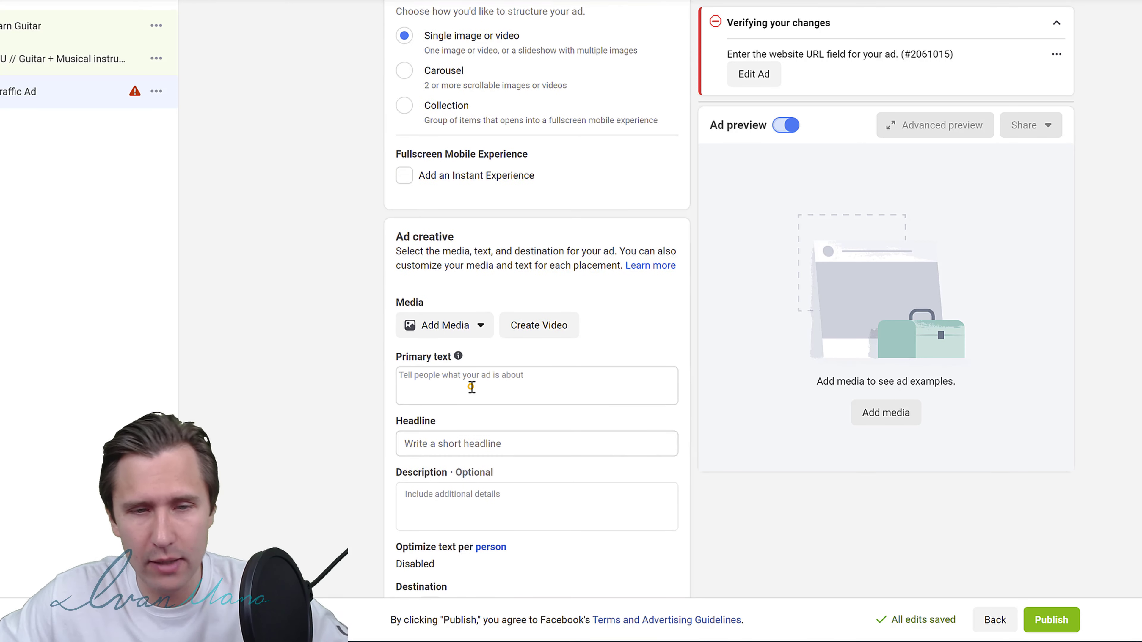
pyautogui.click(472, 387)
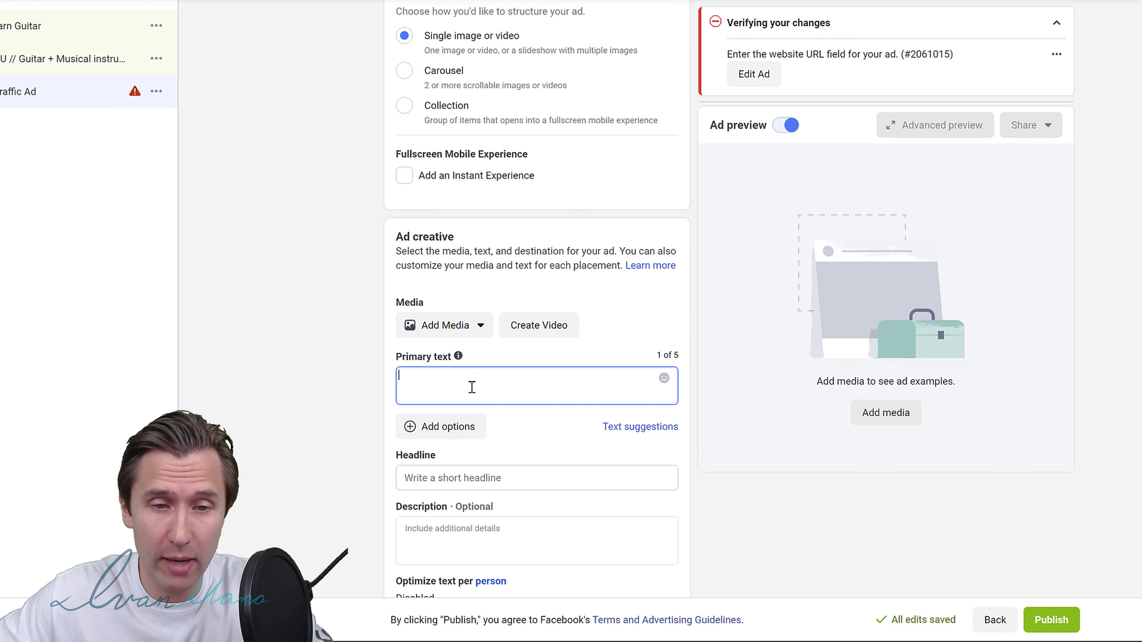
pyautogui.scroll(-2, 454, 398)
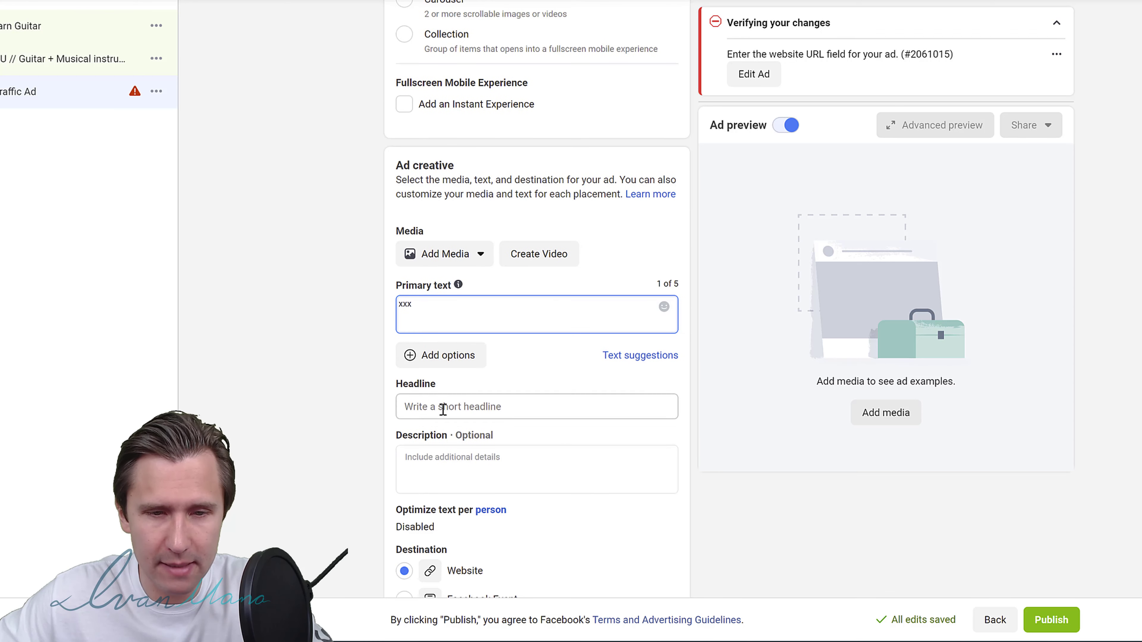
pyautogui.click(440, 405)
pyautogui.write('aaa')
pyautogui.click(432, 494)
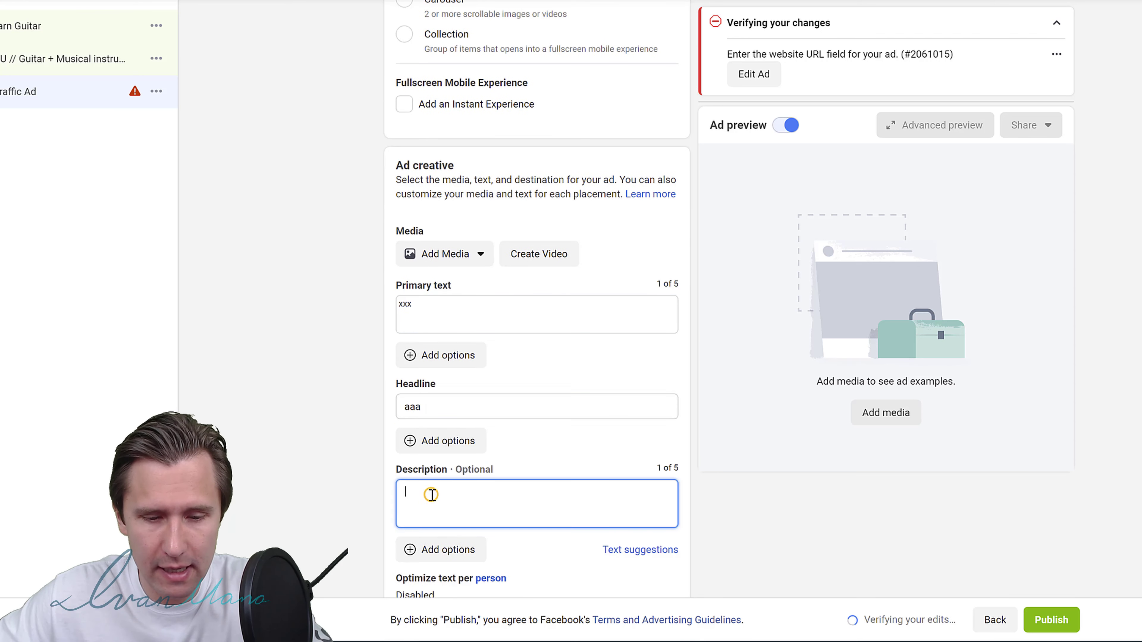
pyautogui.write('yyy')
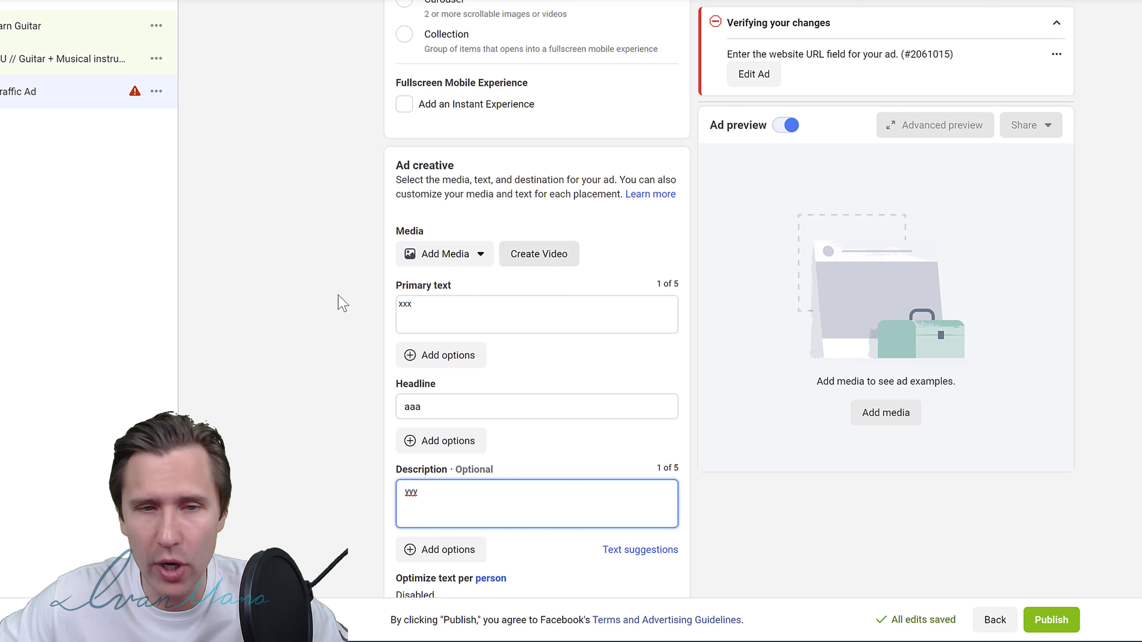
# Start adding an image to the ad and browse the Page Images before returning to Account Images.
pyautogui.click(472, 253)
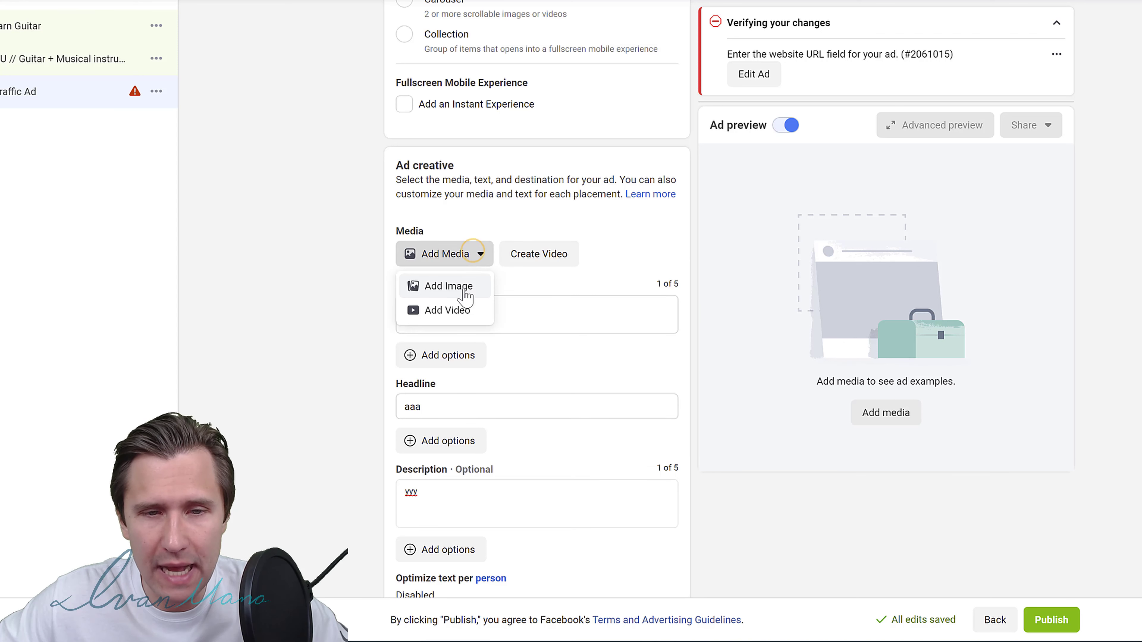
pyautogui.click(447, 287)
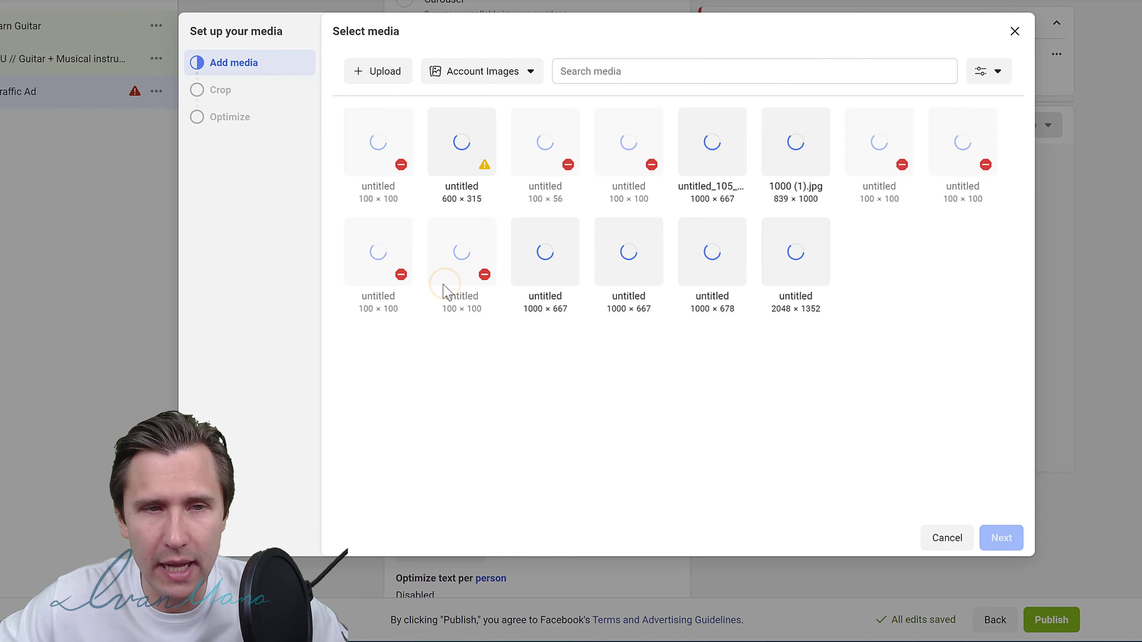
pyautogui.click(484, 73)
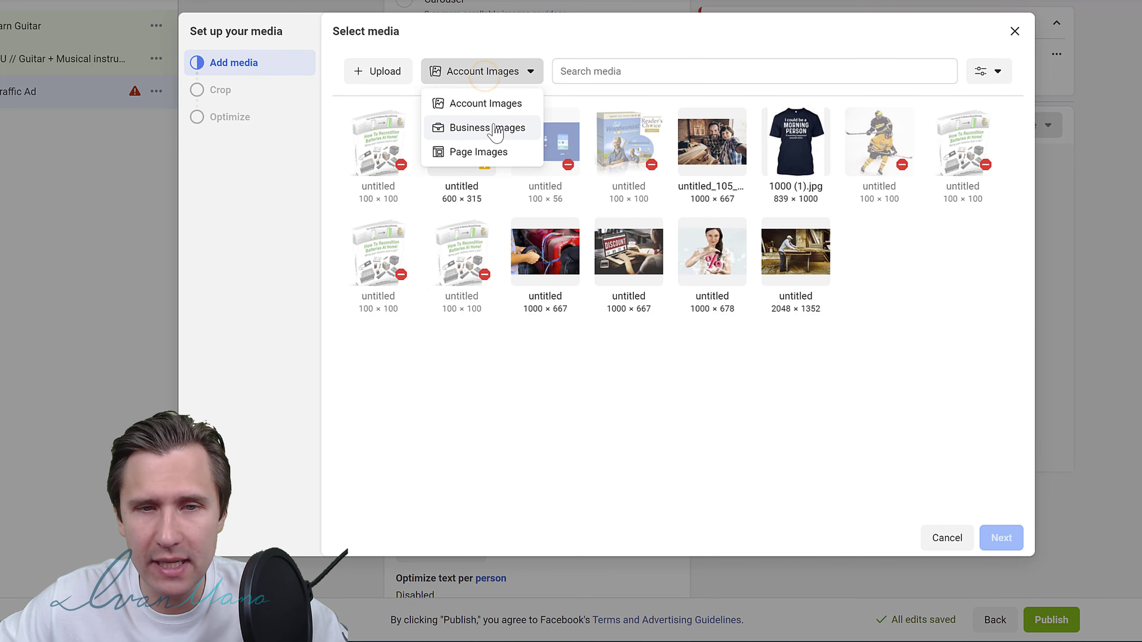
pyautogui.click(467, 149)
pyautogui.click(481, 74)
pyautogui.click(471, 99)
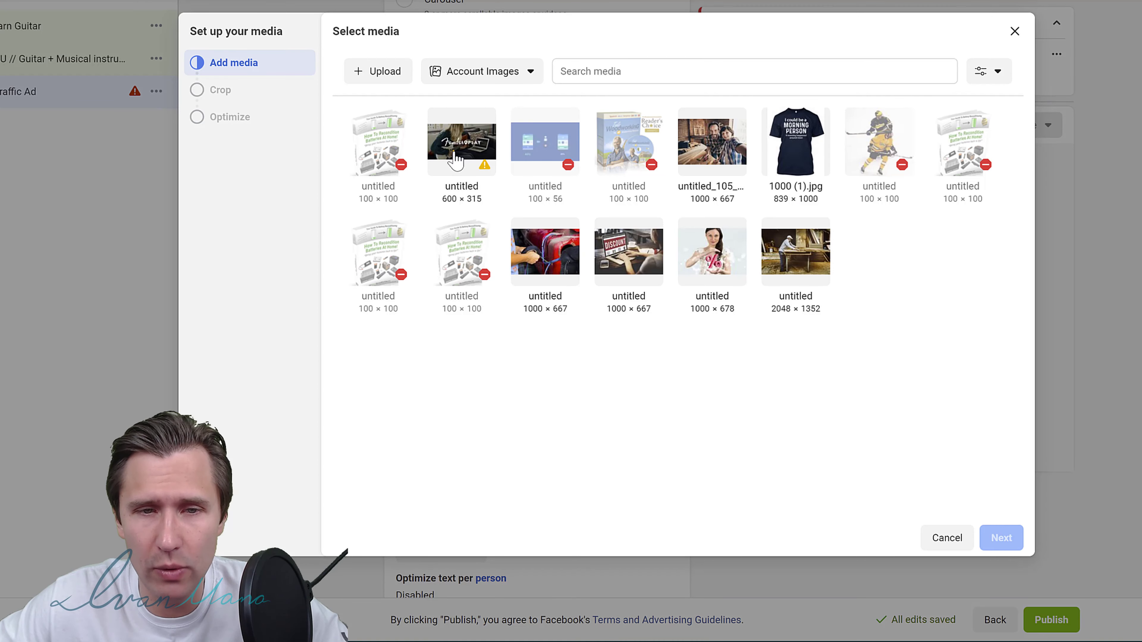
# Use the 600 × 315 Fender Play image as the ad media, keeping the original crop and allowing enhancements.
pyautogui.click(453, 151)
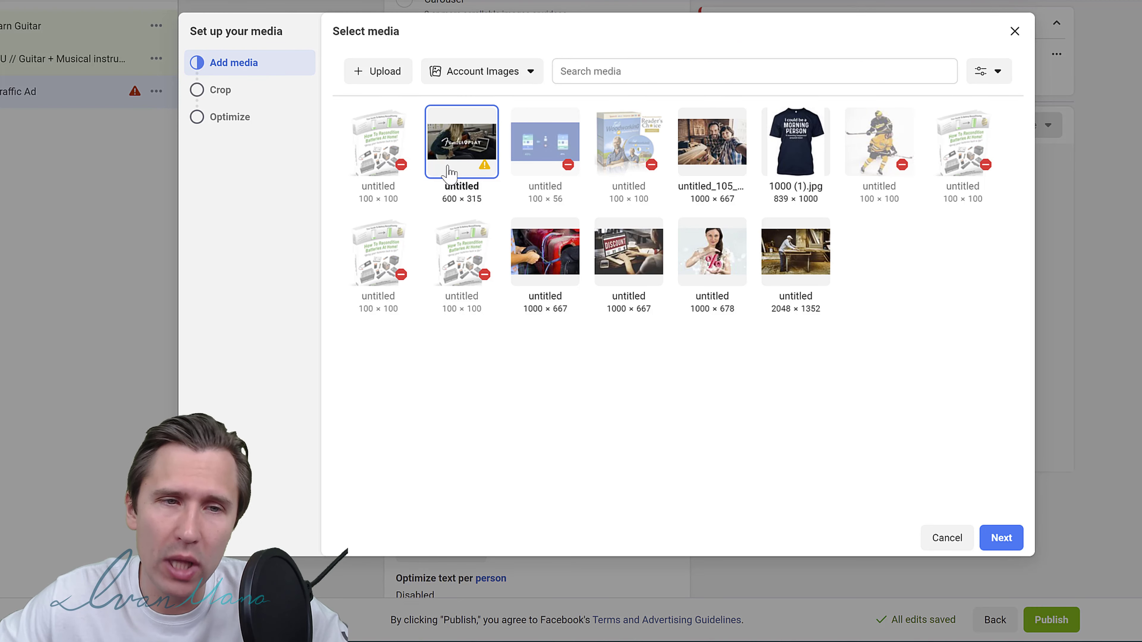
pyautogui.click(999, 537)
pyautogui.moveTo(568, 152)
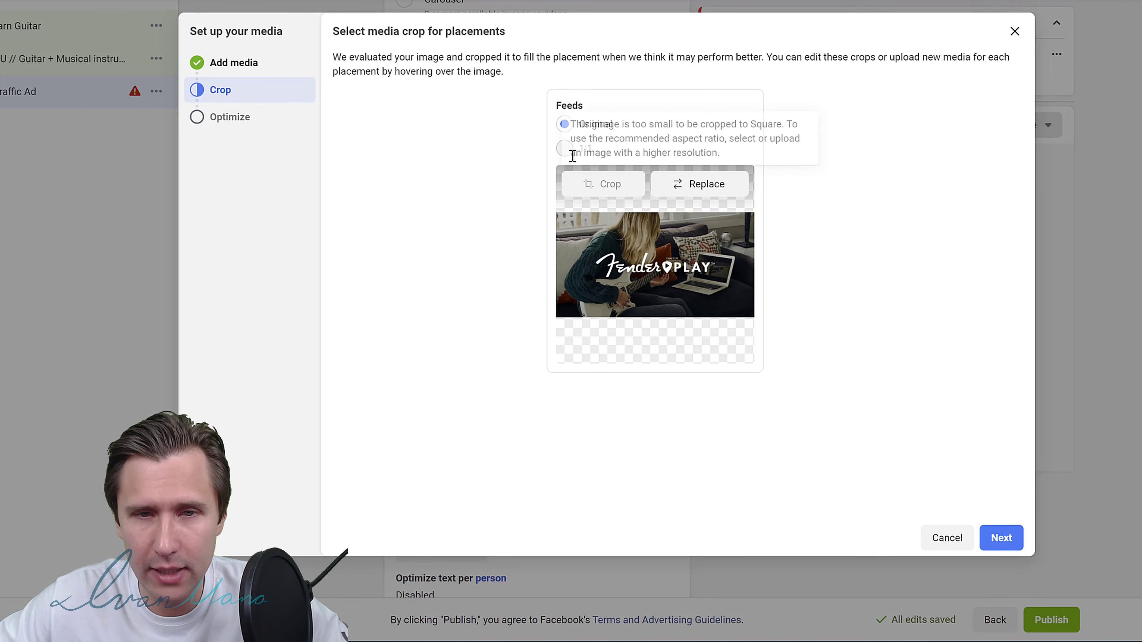
pyautogui.click(1000, 537)
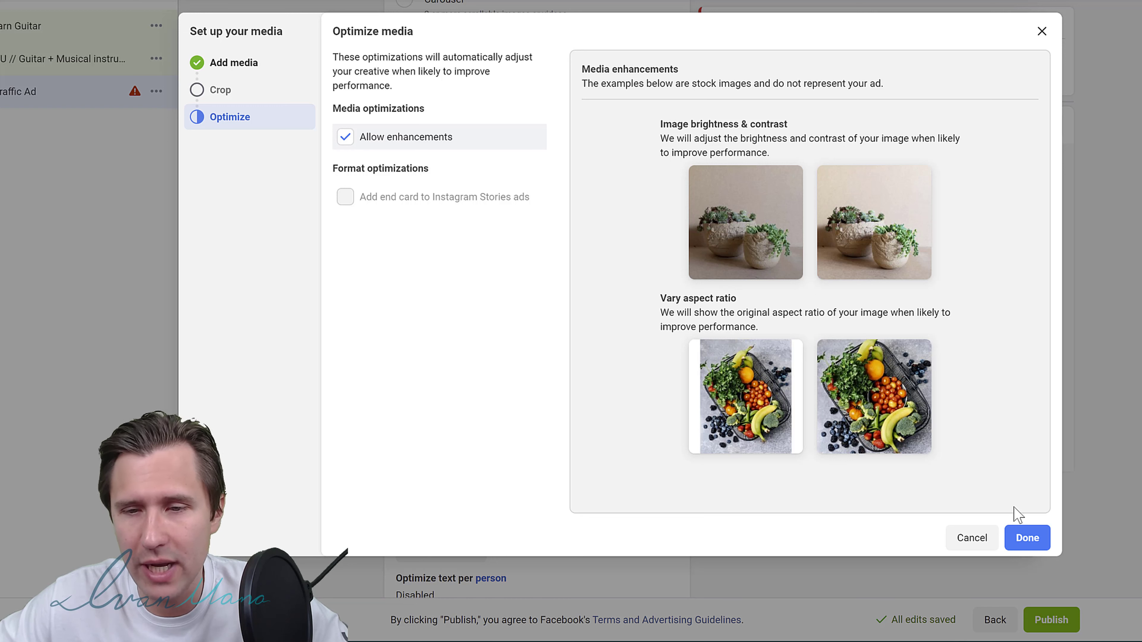
pyautogui.click(1027, 538)
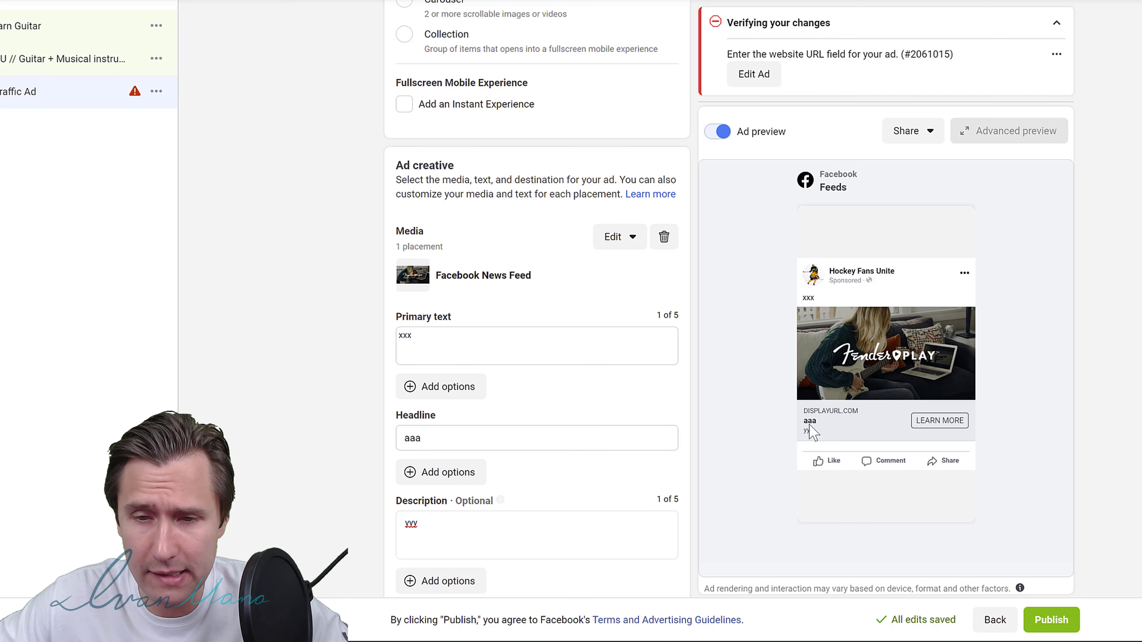
# Replace the ad's primary text with "Want to learn to play guitar?" followed by a new line.
pyautogui.scroll(1, 319, 350)
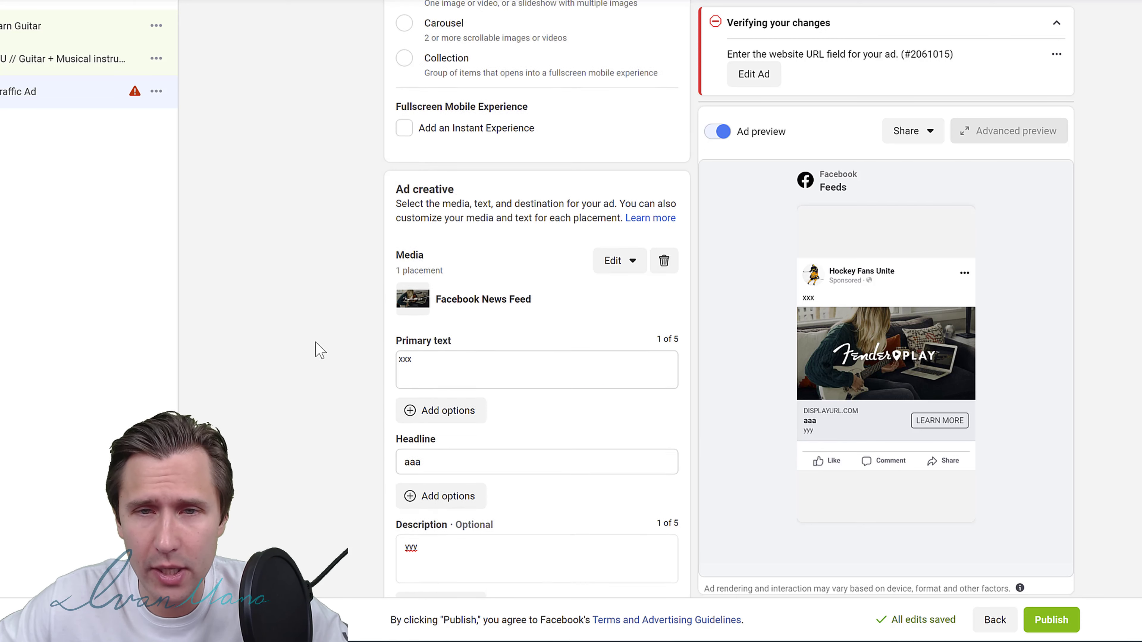
pyautogui.scroll(5, 319, 350)
pyautogui.scroll(-5, 319, 350)
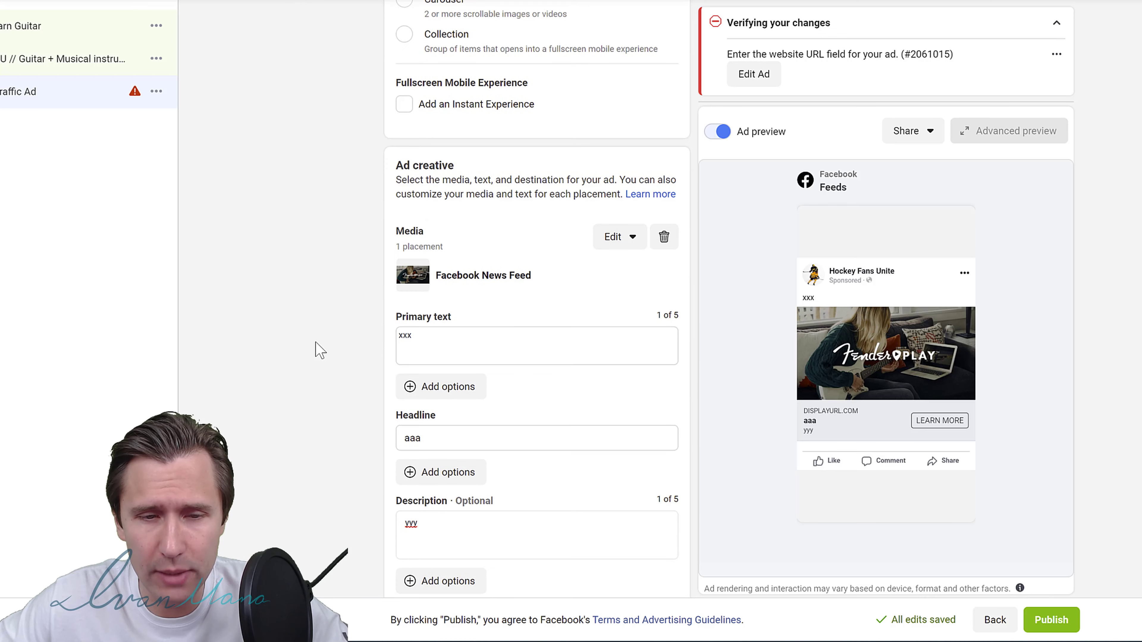
pyautogui.click(455, 348)
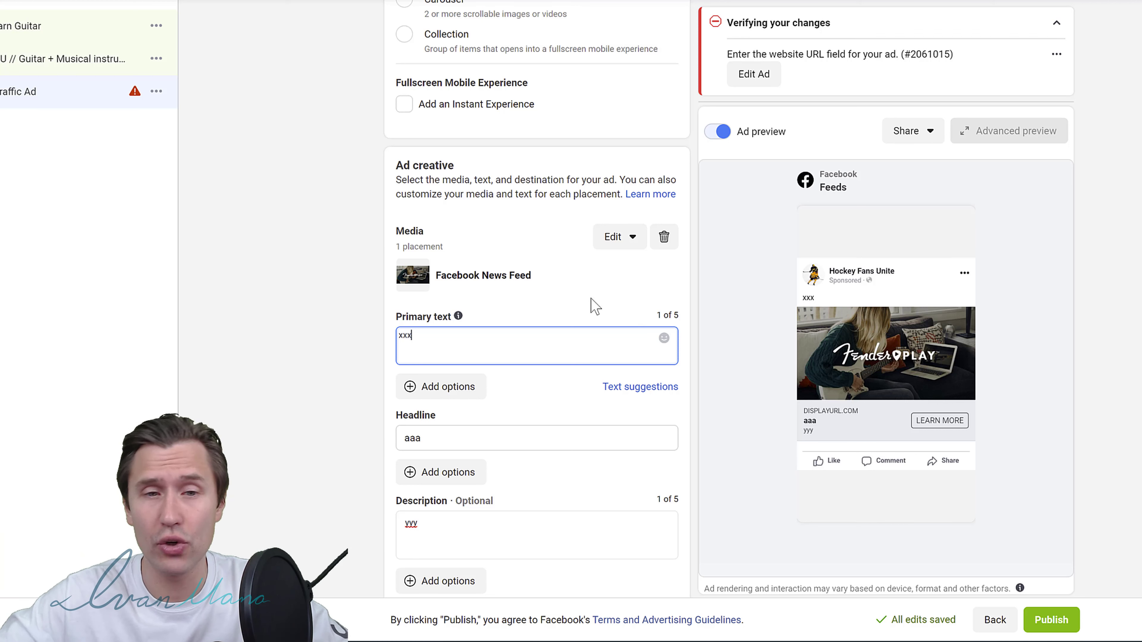
pyautogui.moveTo(398, 336); pyautogui.dragTo(357, 327)
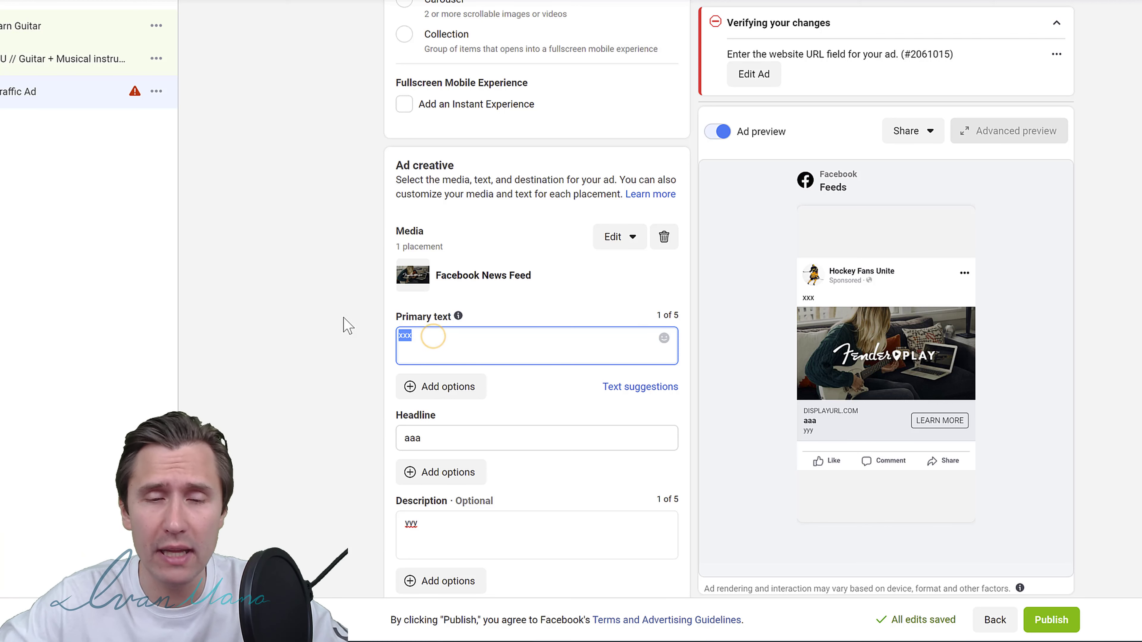
pyautogui.scroll(-2, 325, 298)
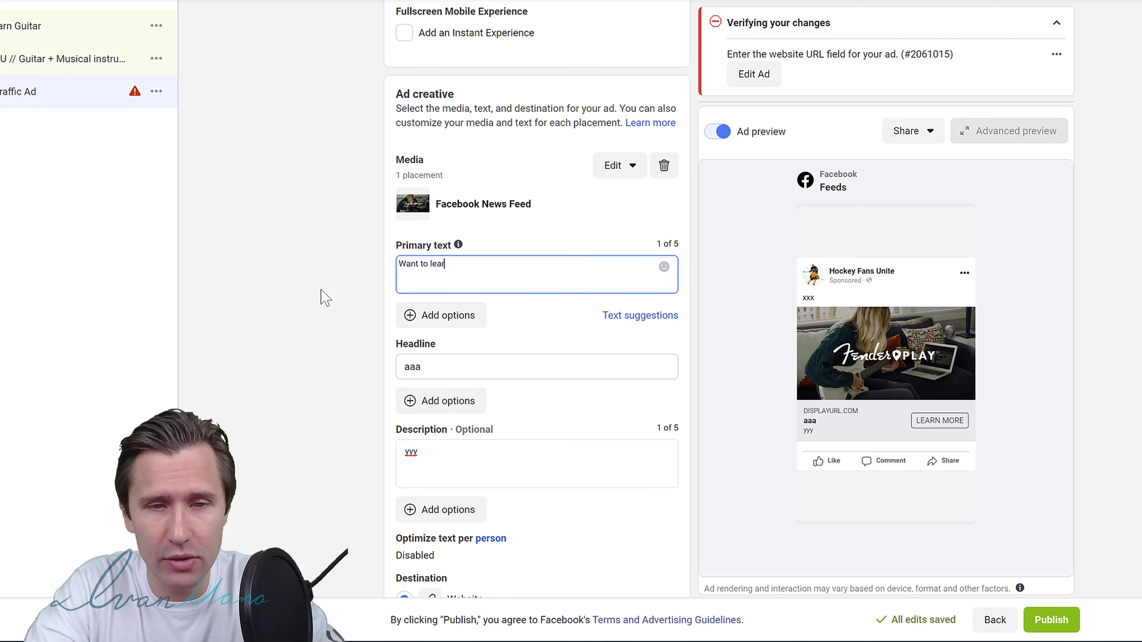
pyautogui.write('Want to learn to play gu')
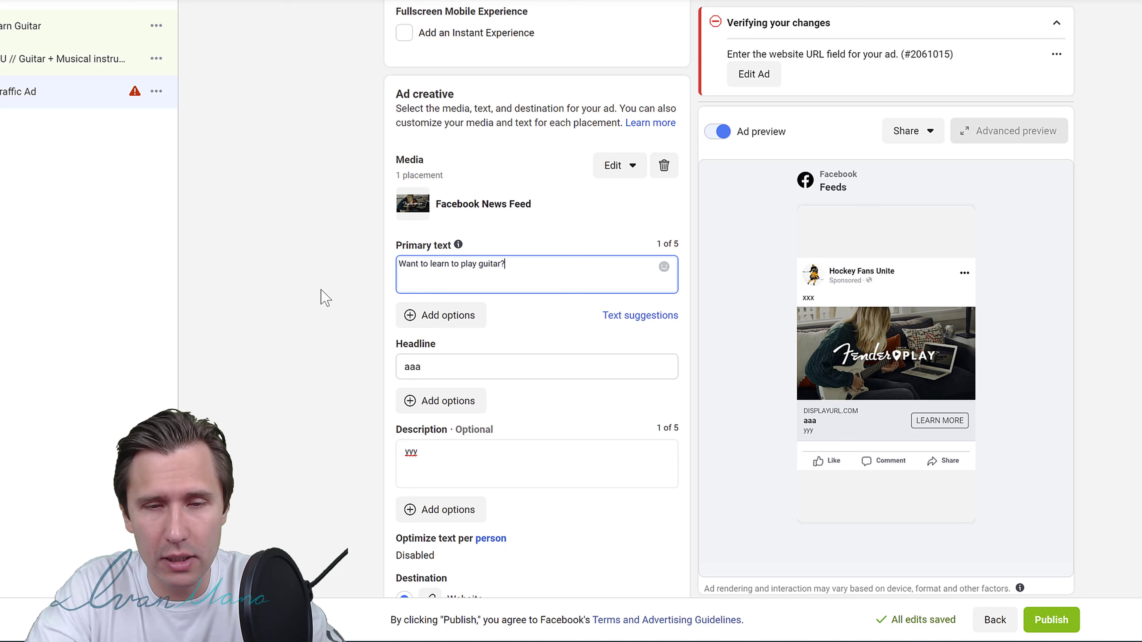
pyautogui.write('itar?')
pyautogui.press('Return')
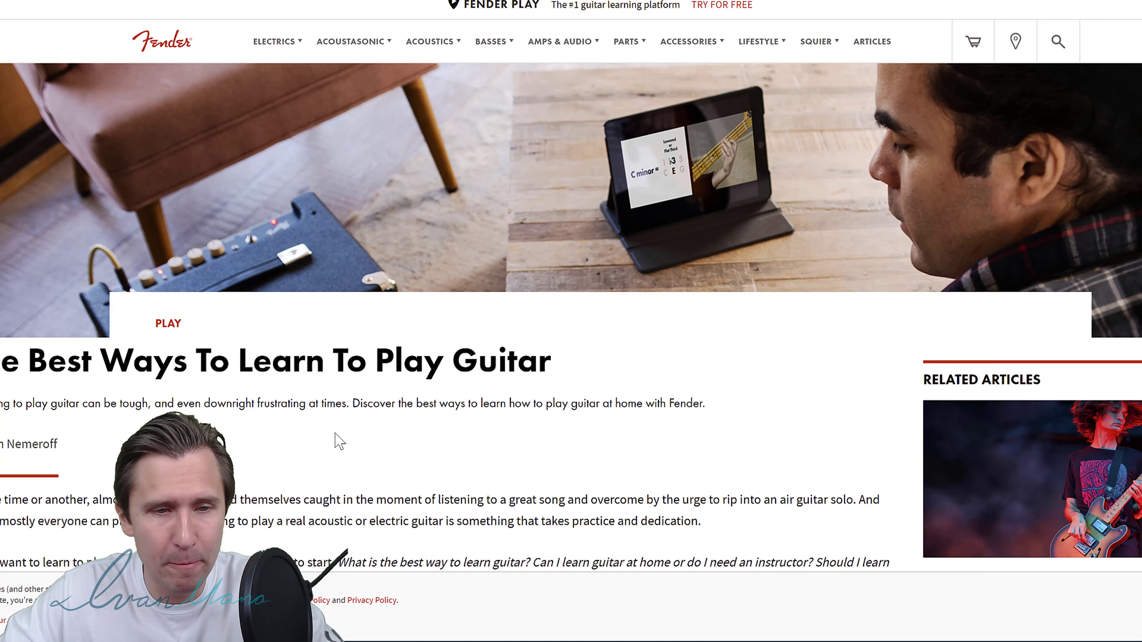
# Copy the subtitle sentences under the Fender article's title into the ad's primary text, below the opening question.
pyautogui.scroll(-2, 319, 472)
pyautogui.tripleClick(347, 331)
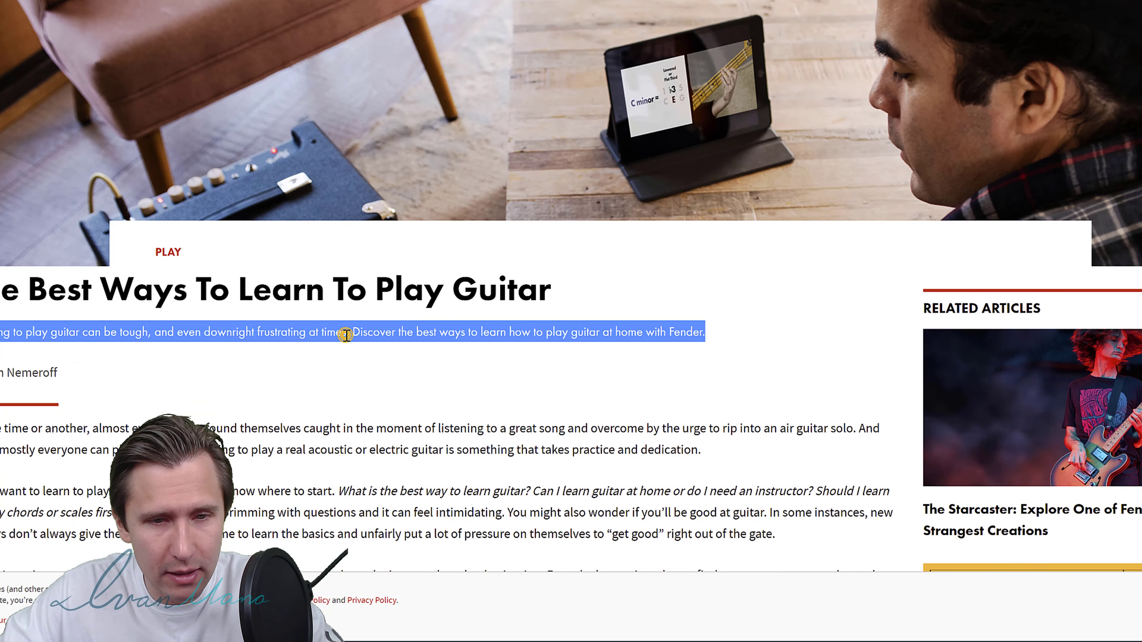
pyautogui.rightClick(355, 340)
pyautogui.click(388, 354)
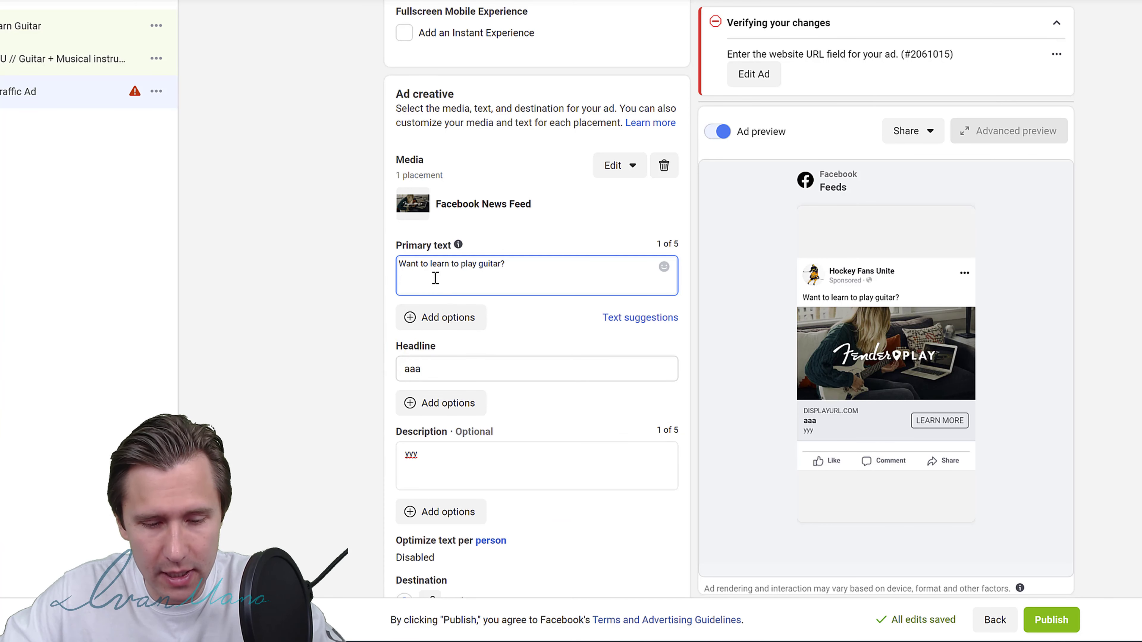
pyautogui.hotkey('ctrl', 'v')
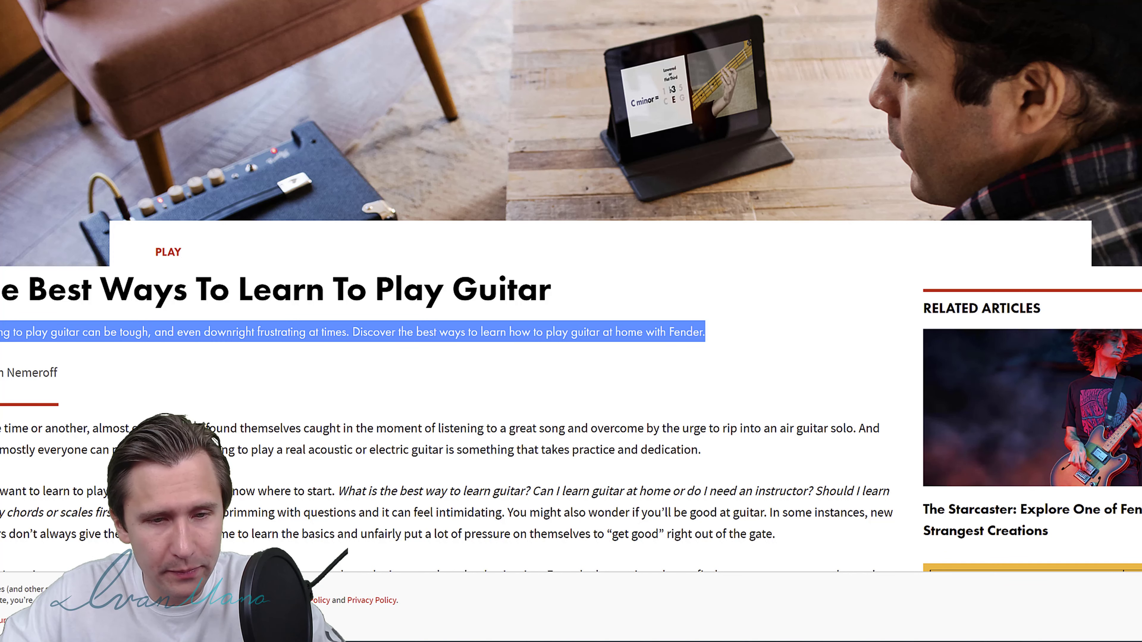
# Copy the article's paragraph starting "If you want to learn to play guitar" into the primary text as the next paragraph.
pyautogui.tripleClick(233, 507)
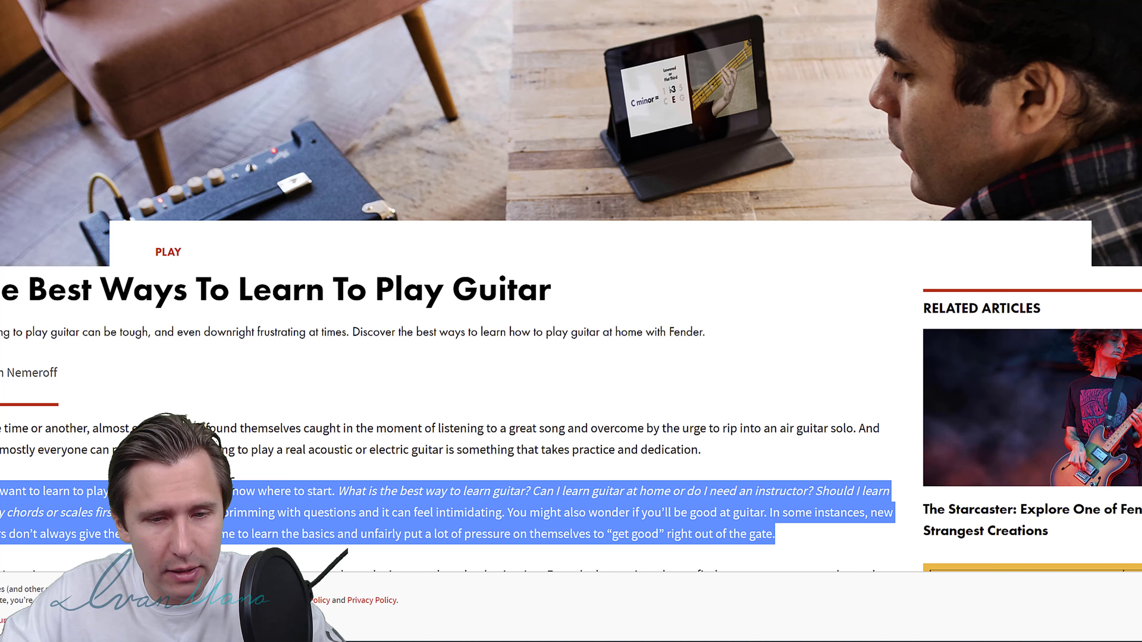
pyautogui.scroll(-2, 173, 201)
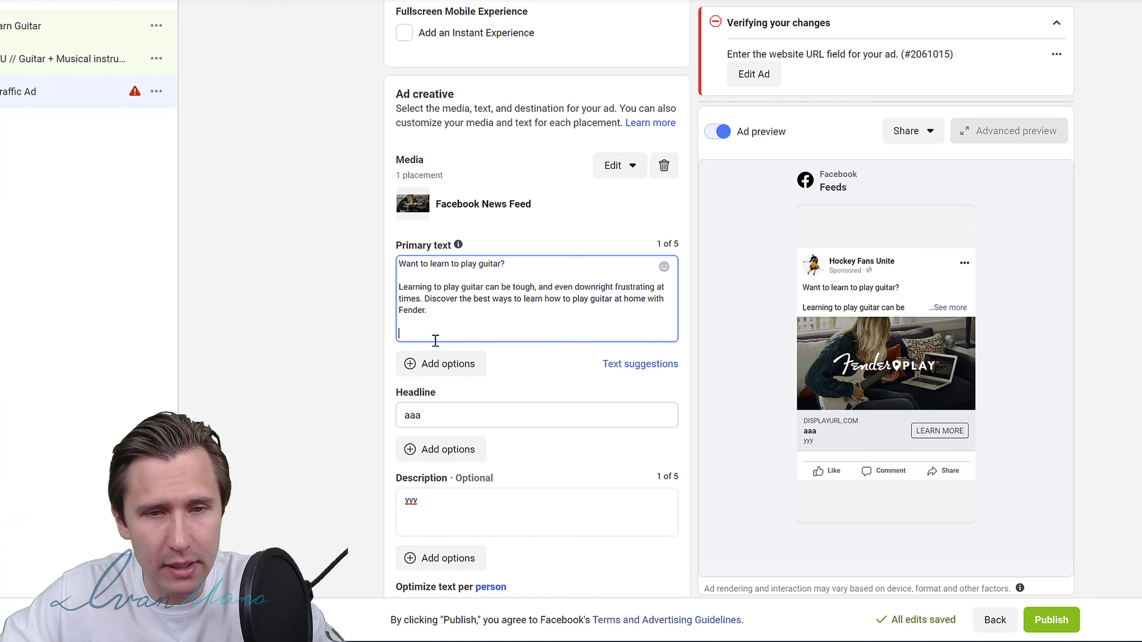
pyautogui.hotkey('ctrl', 'v')
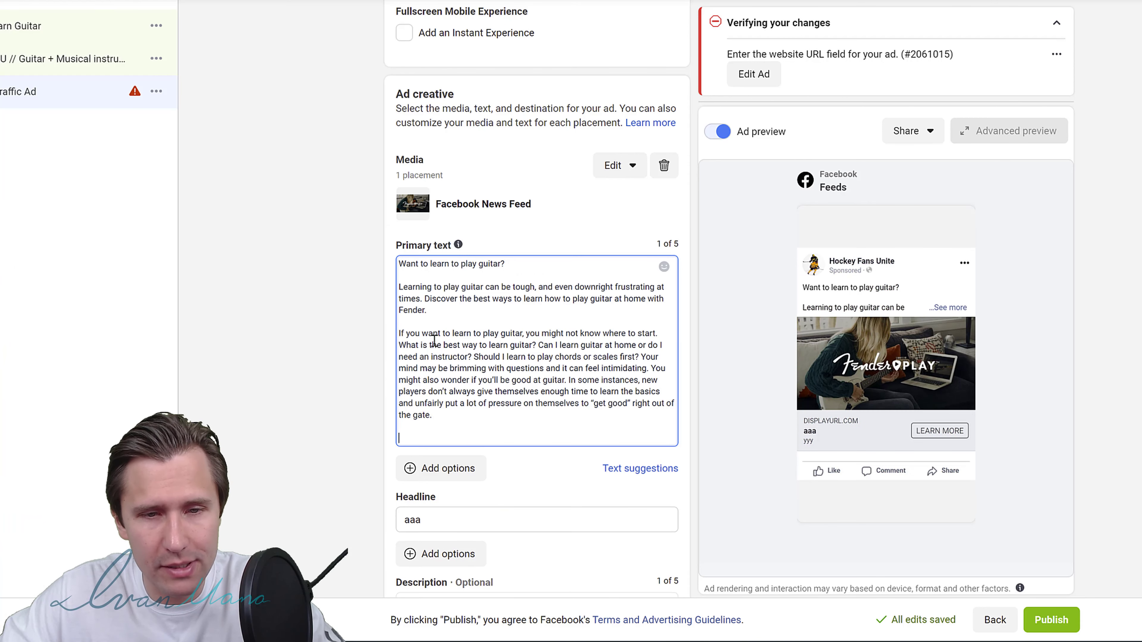
# Trim the pasted paragraph by deleting everything after "it can feel intimidating.".
pyautogui.press('BackSpace')
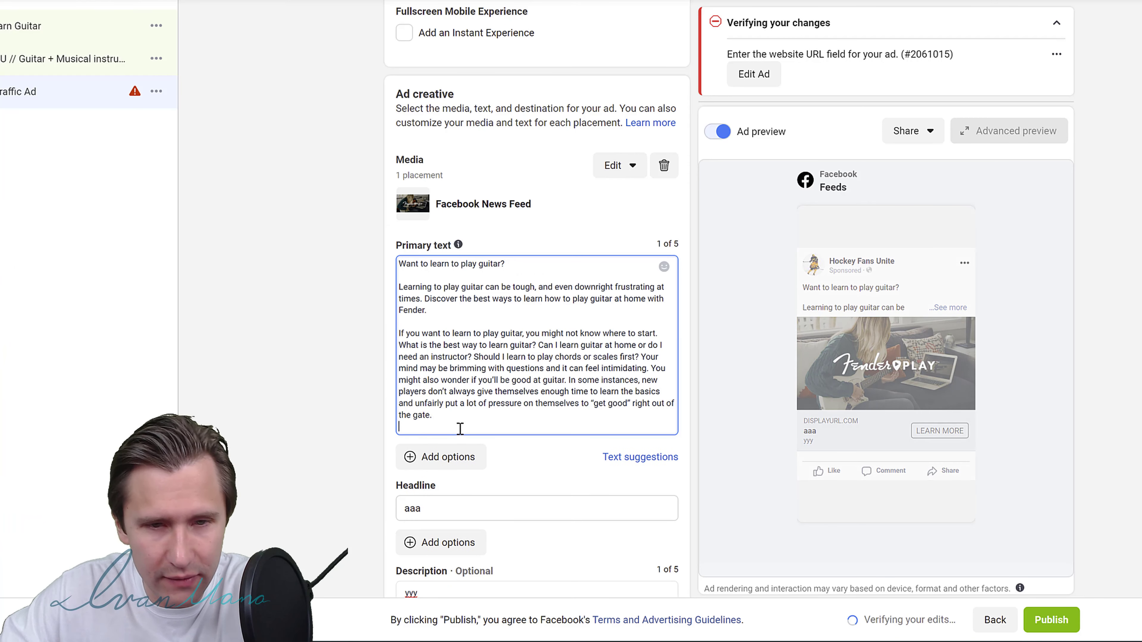
pyautogui.moveTo(462, 418); pyautogui.dragTo(481, 391)
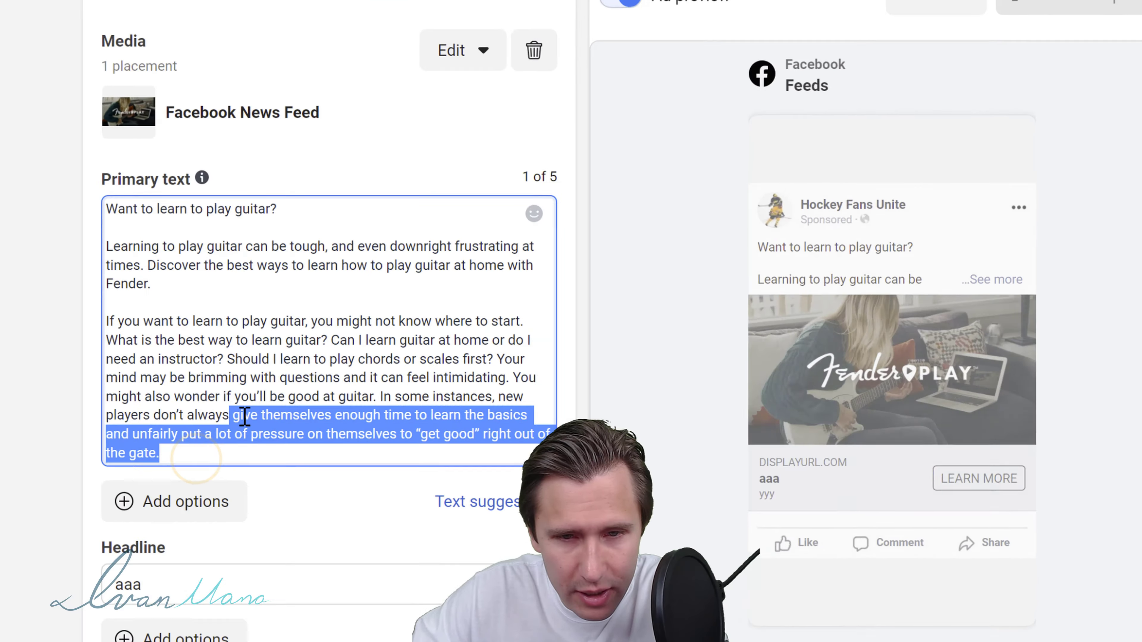
pyautogui.moveTo(244, 416); pyautogui.dragTo(505, 382)
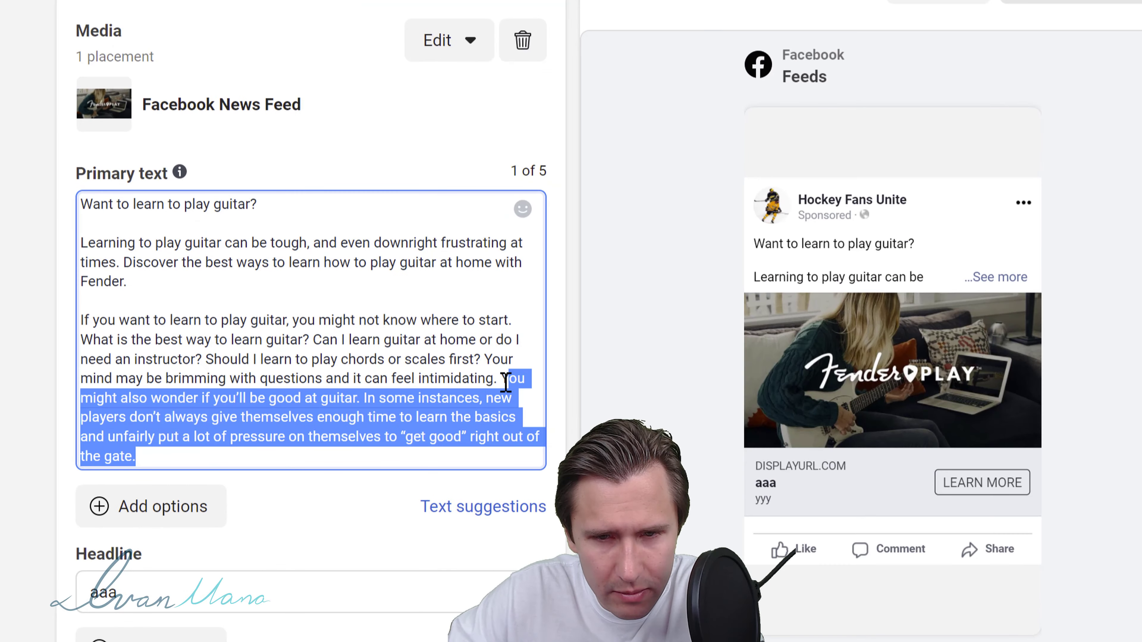
pyautogui.press('BackSpace')
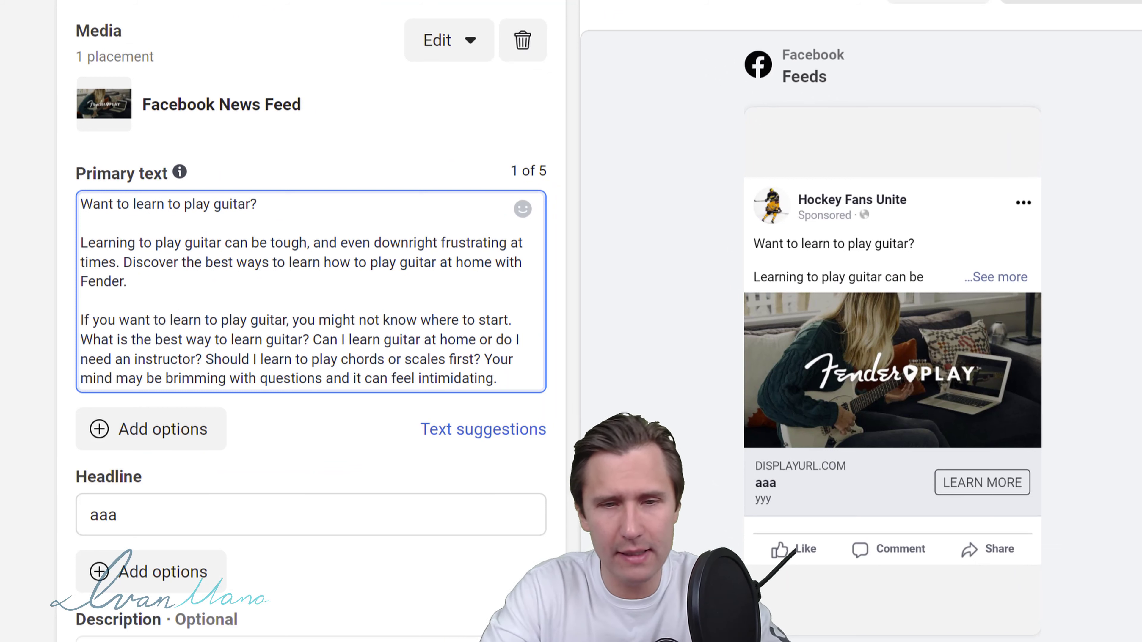
# End the primary text with a separate line reading "Sign up for Fender Guitar and start learning right away.".
pyautogui.press('Return')
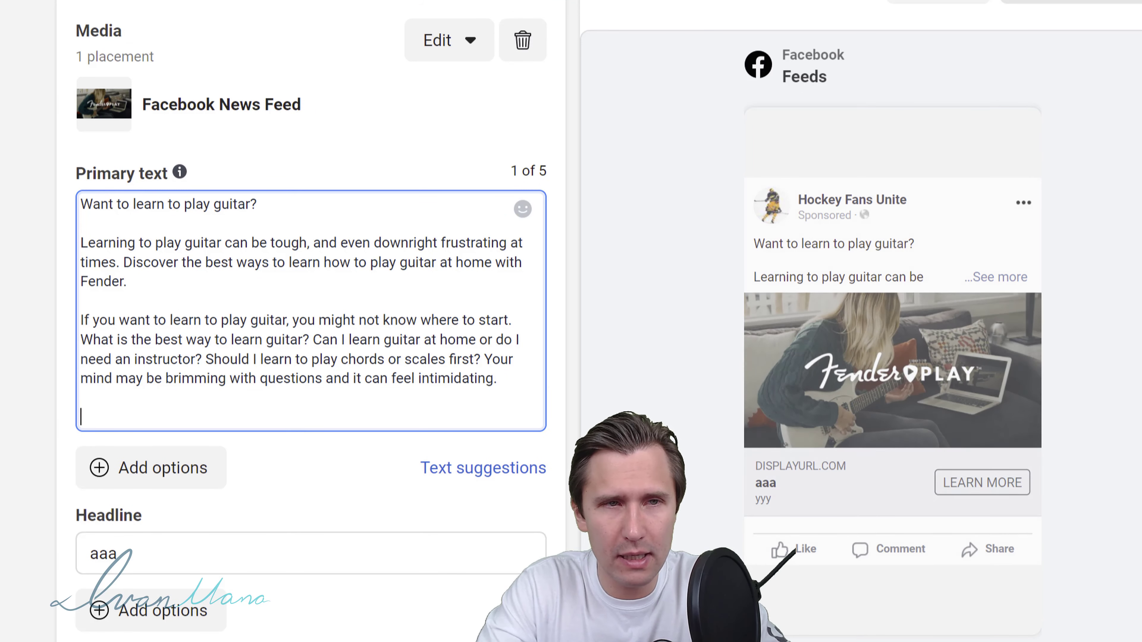
pyautogui.write('Sign up for Fender')
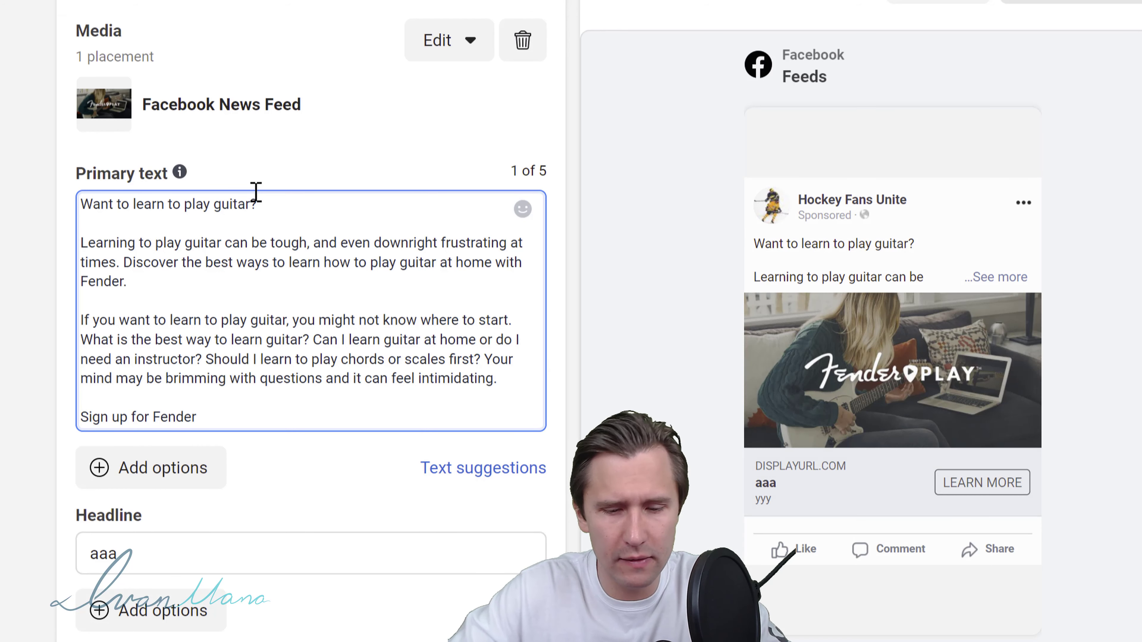
pyautogui.write('Guitar an')
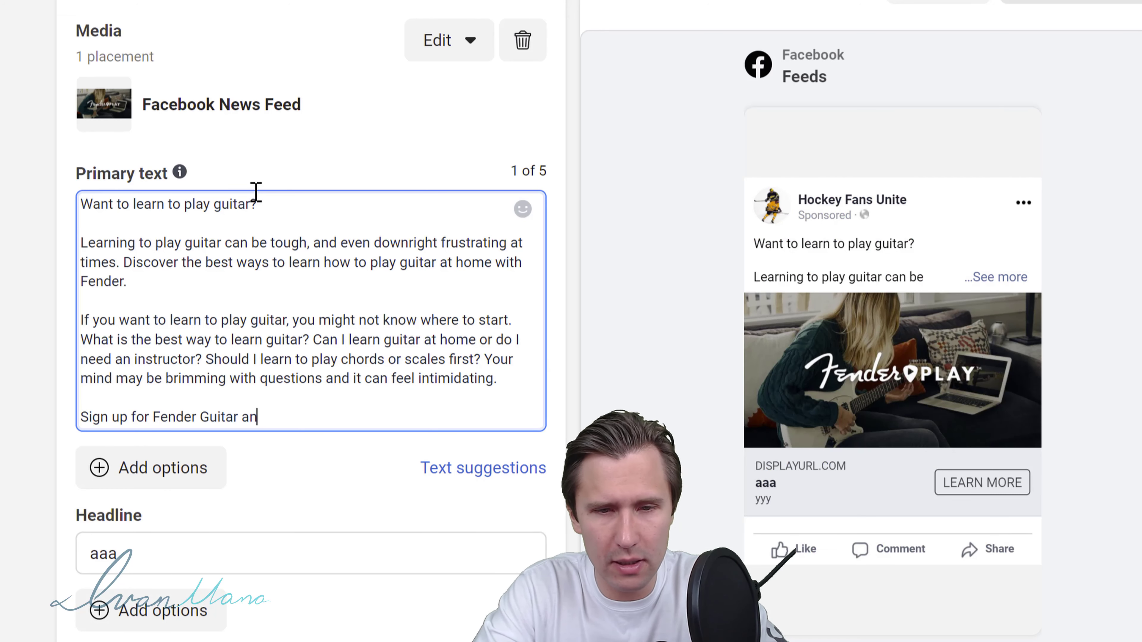
pyautogui.write('d leran ')
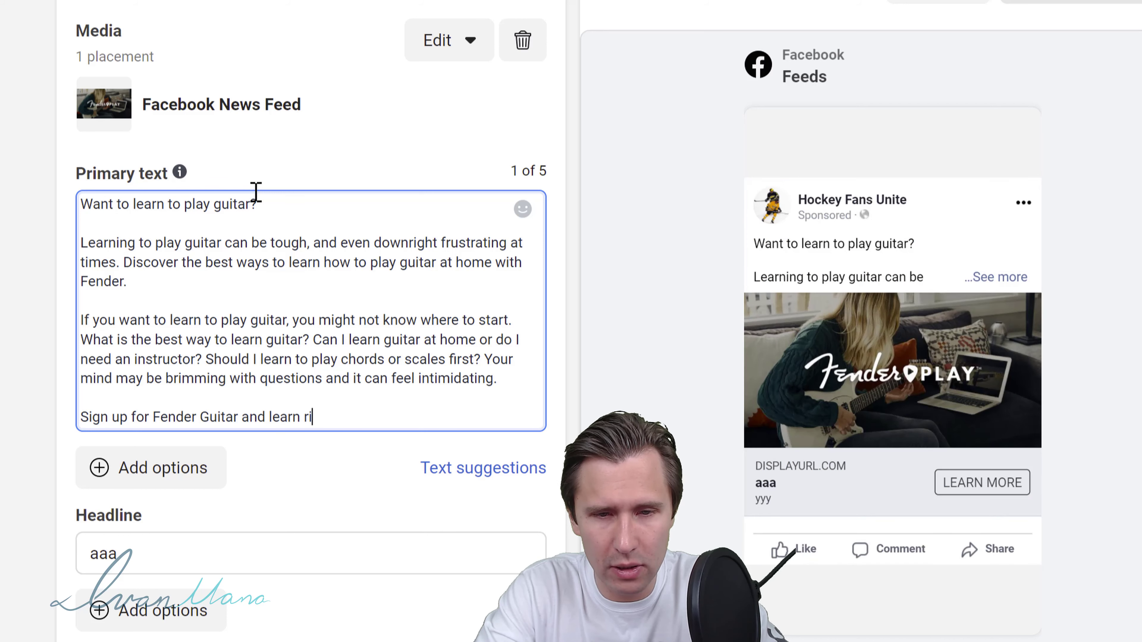
pyautogui.write('right away.')
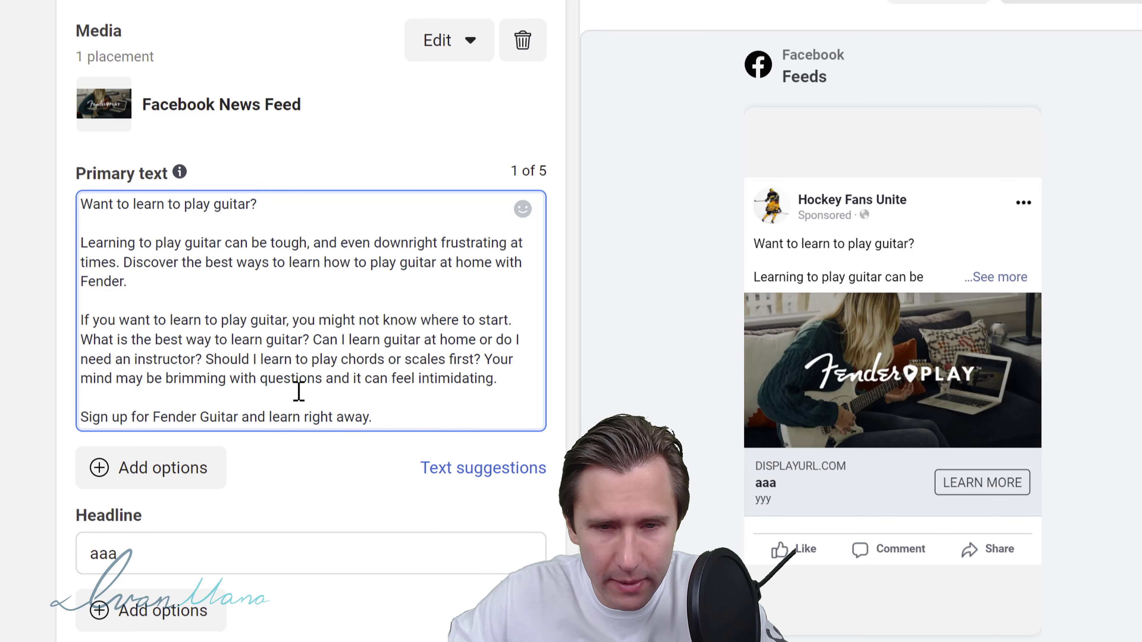
pyautogui.click(270, 416)
pyautogui.write('start learn')
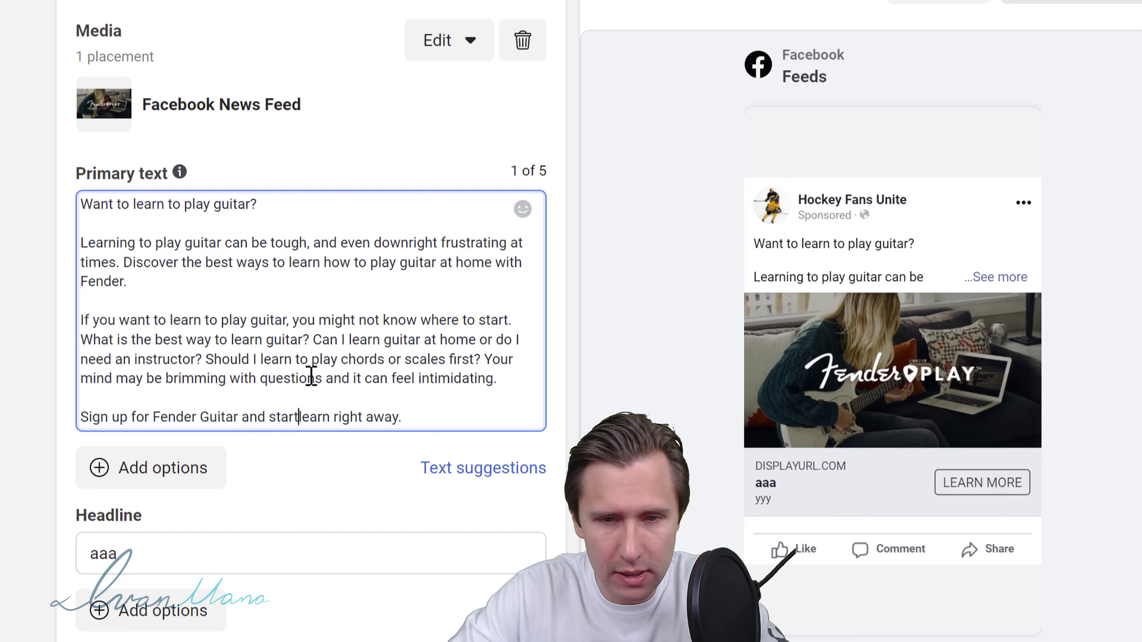
pyautogui.write('ing')
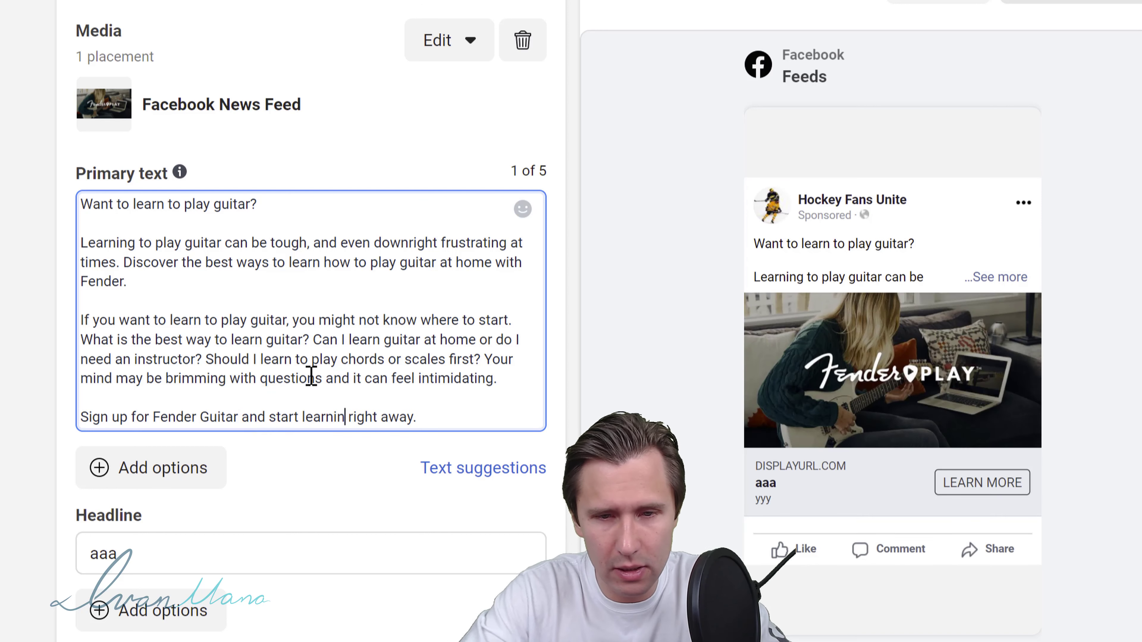
# Set "What is the best way to learn guitar?" apart as its own paragraph with a blank line before and after it.
pyautogui.click(313, 339)
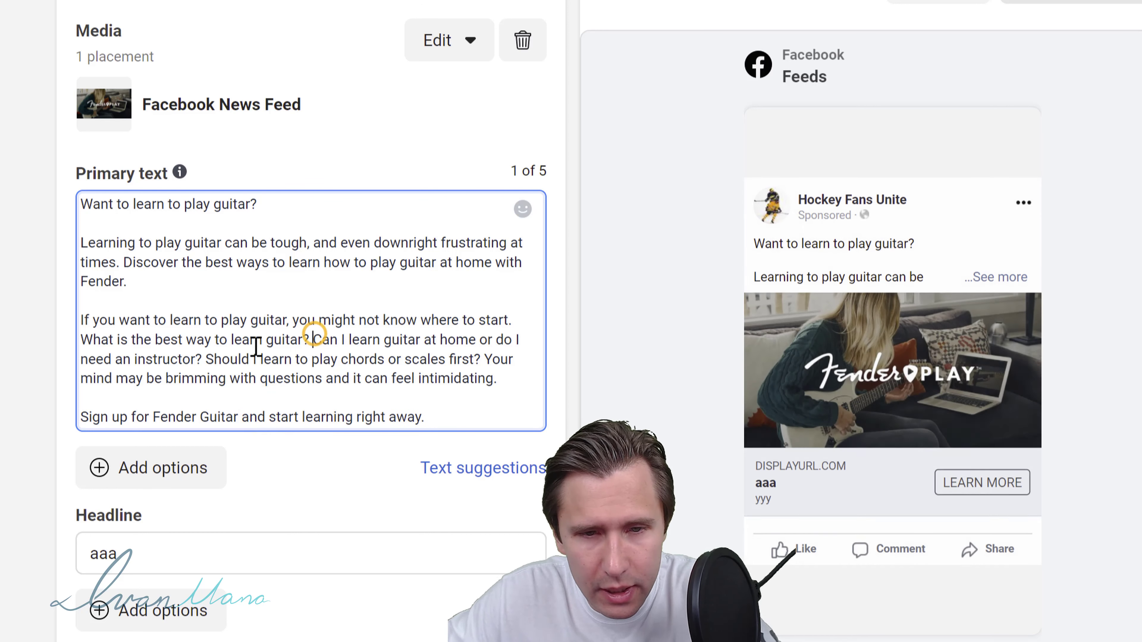
pyautogui.click(80, 339)
pyautogui.press('Return')
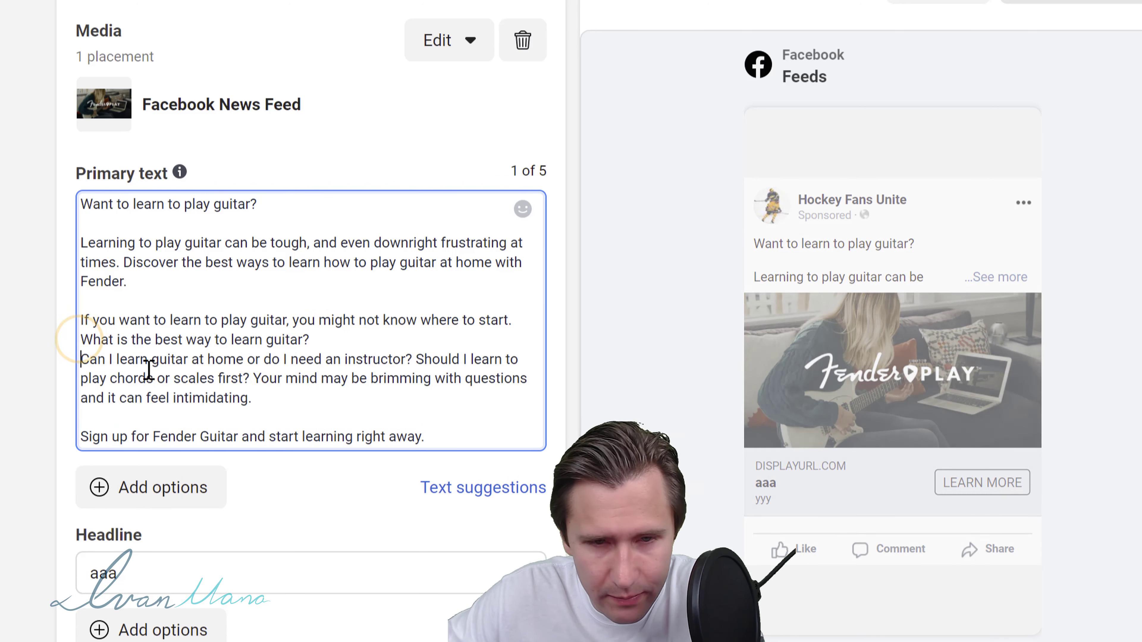
pyautogui.press('Return')
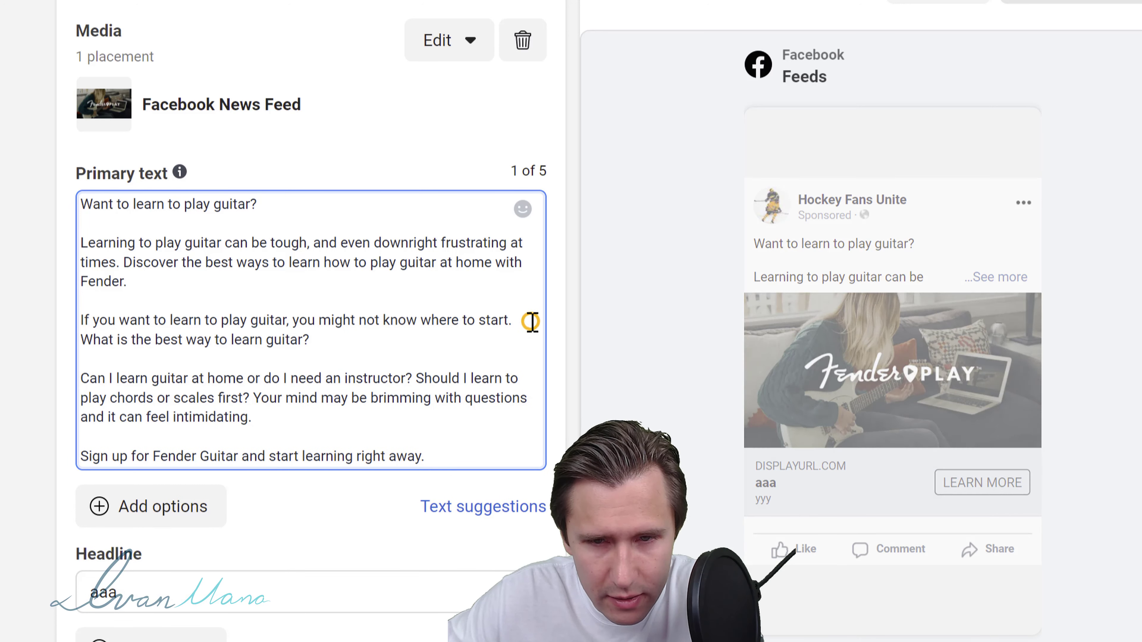
pyautogui.click(530, 319)
pyautogui.press('Return')
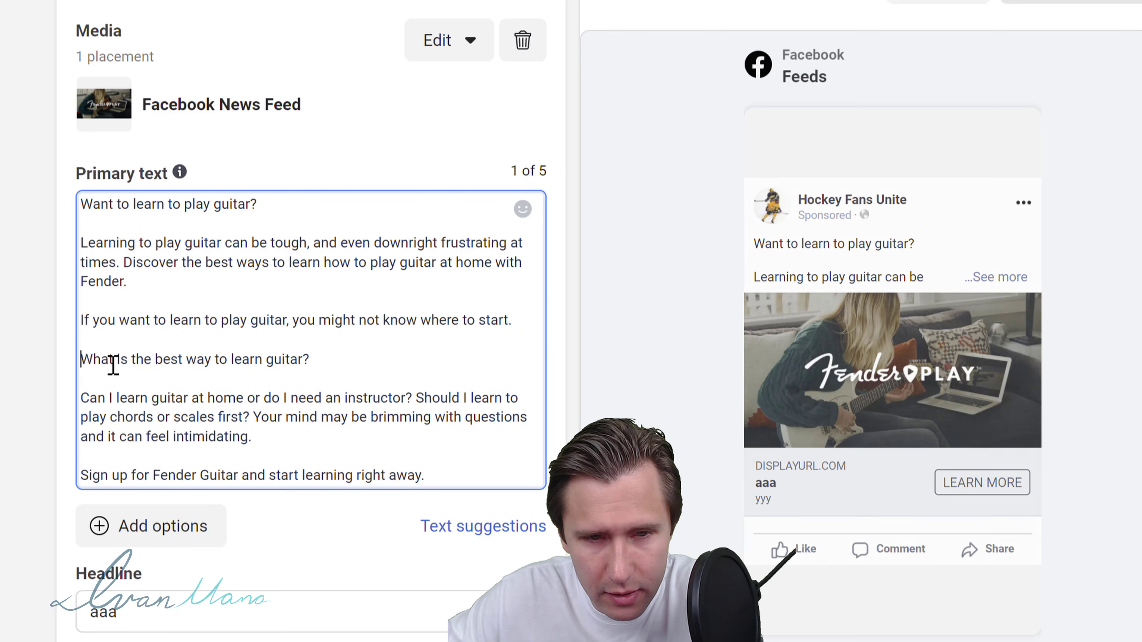
# Stack the three questions and the "Your mind may be brimming" sentence on consecutive lines without blank lines between them.
pyautogui.click(85, 375)
pyautogui.press('BackSpace')
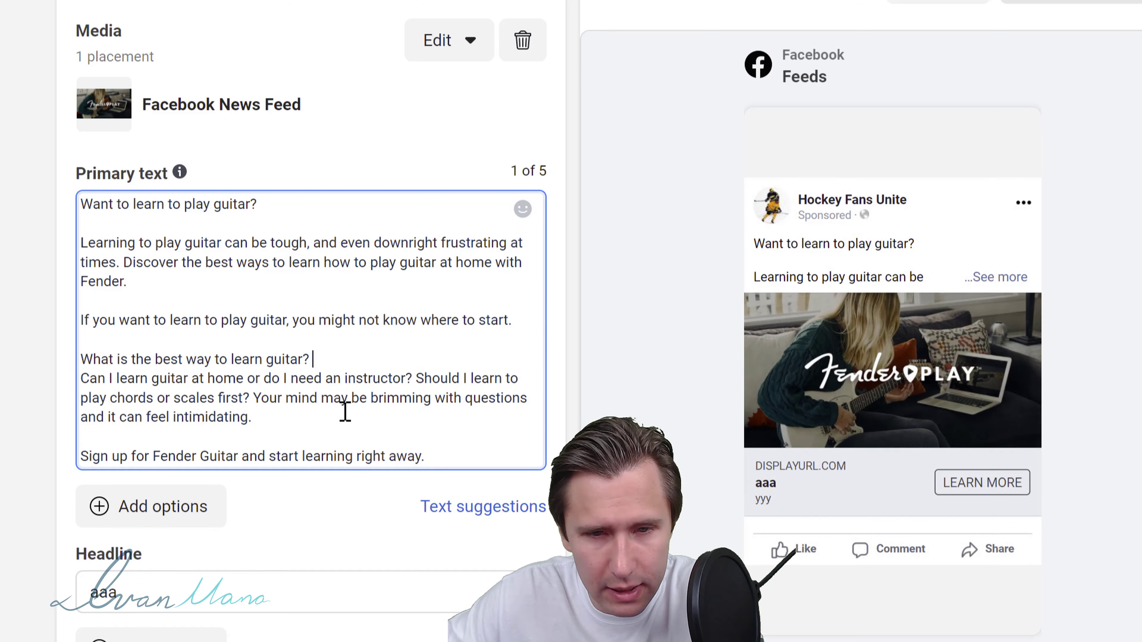
pyautogui.click(417, 376)
pyautogui.press('Return')
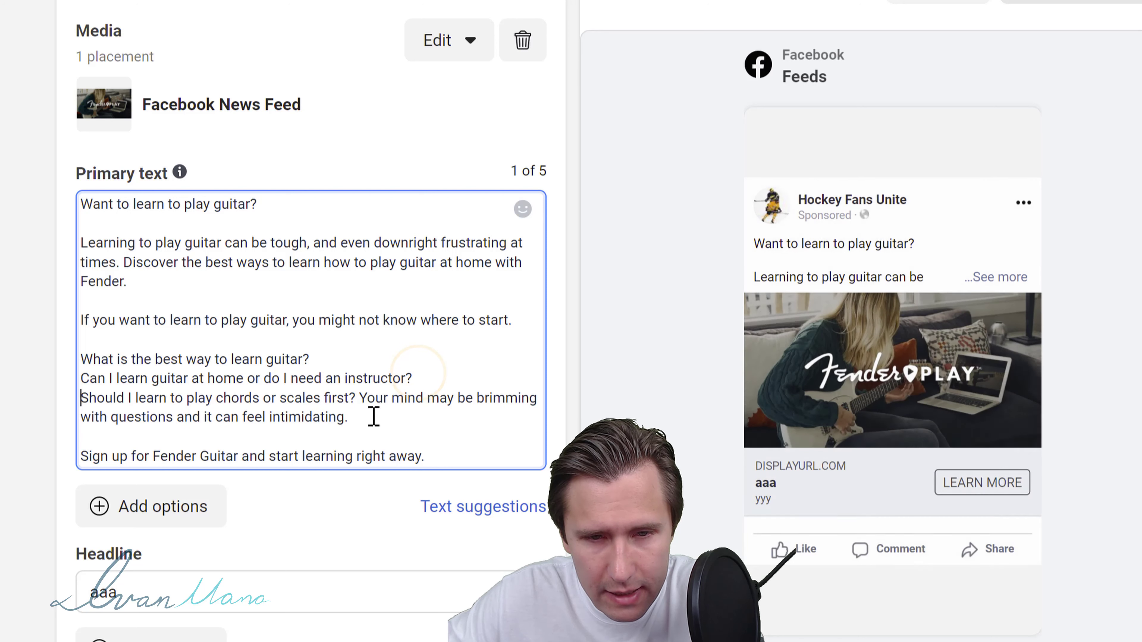
pyautogui.click(359, 399)
pyautogui.press('Return')
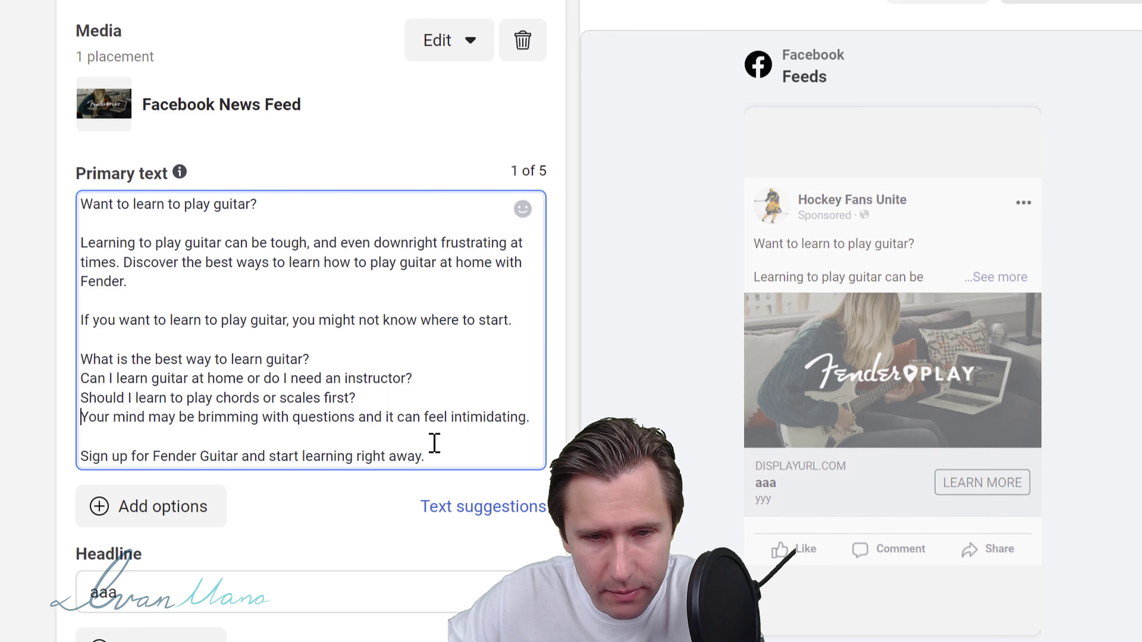
pyautogui.click(523, 209)
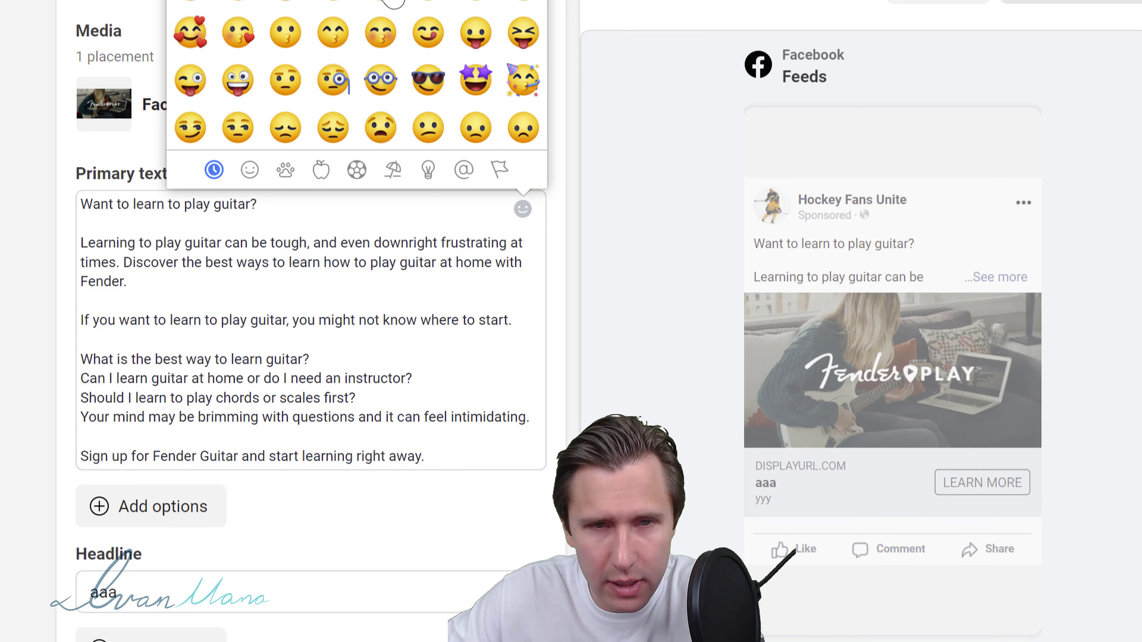
pyautogui.click(577, 203)
pyautogui.click(463, 229)
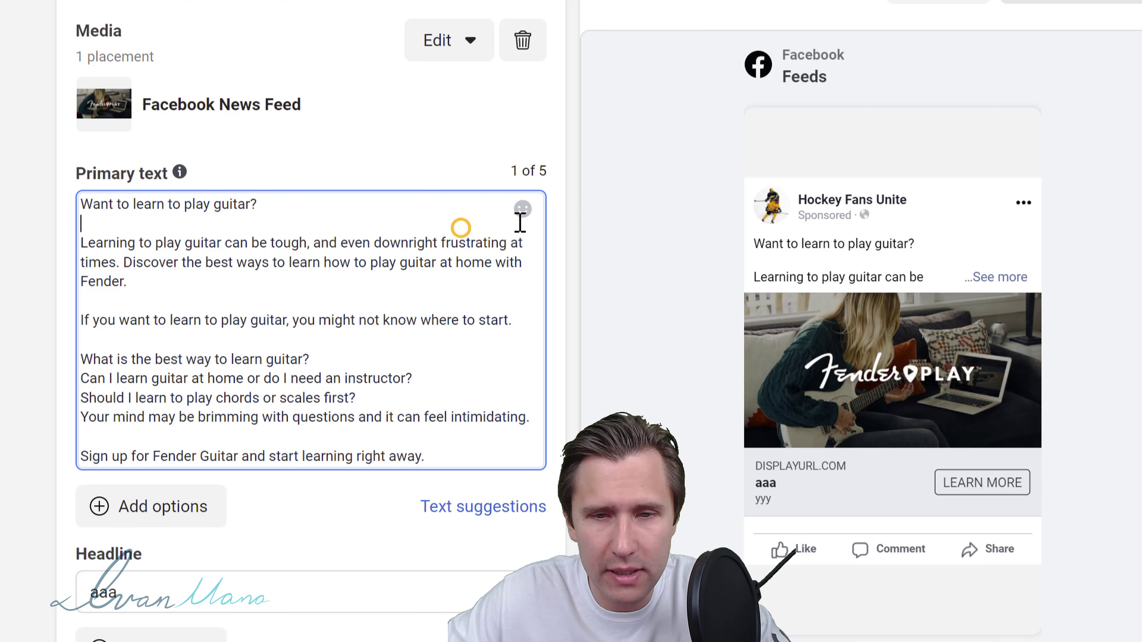
pyautogui.click(523, 209)
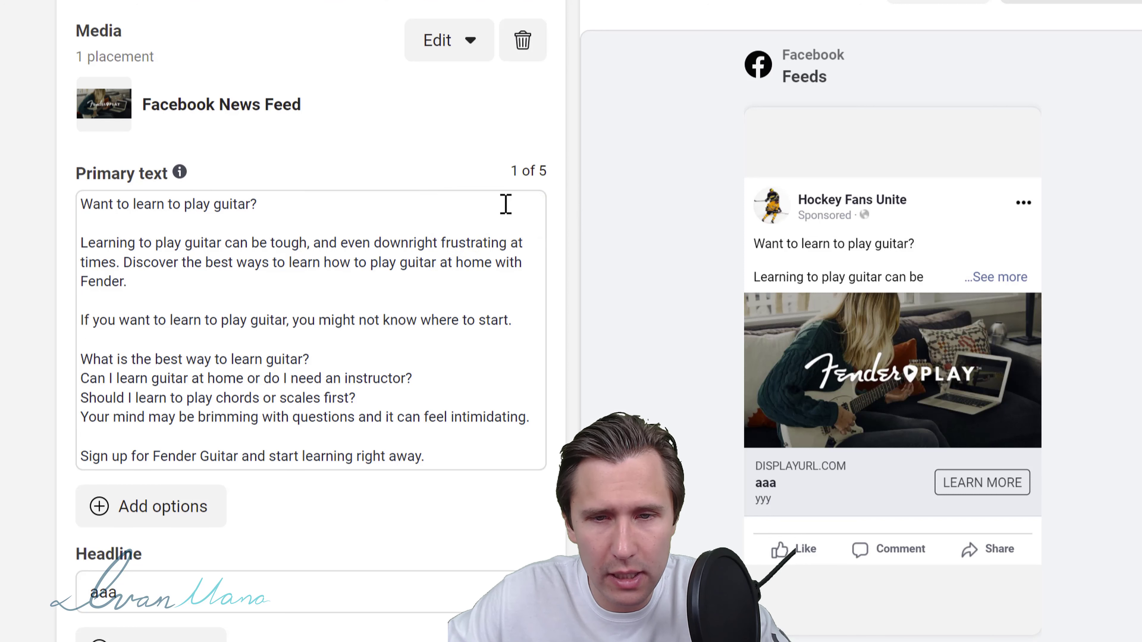
pyautogui.click(523, 209)
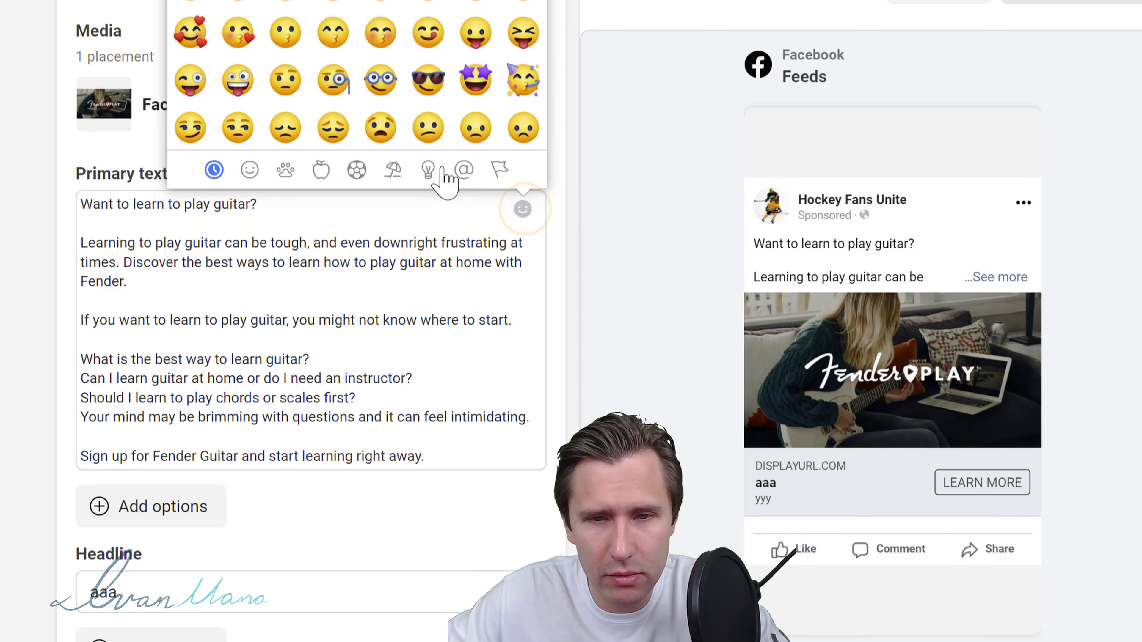
pyautogui.scroll(-15, 344, 45)
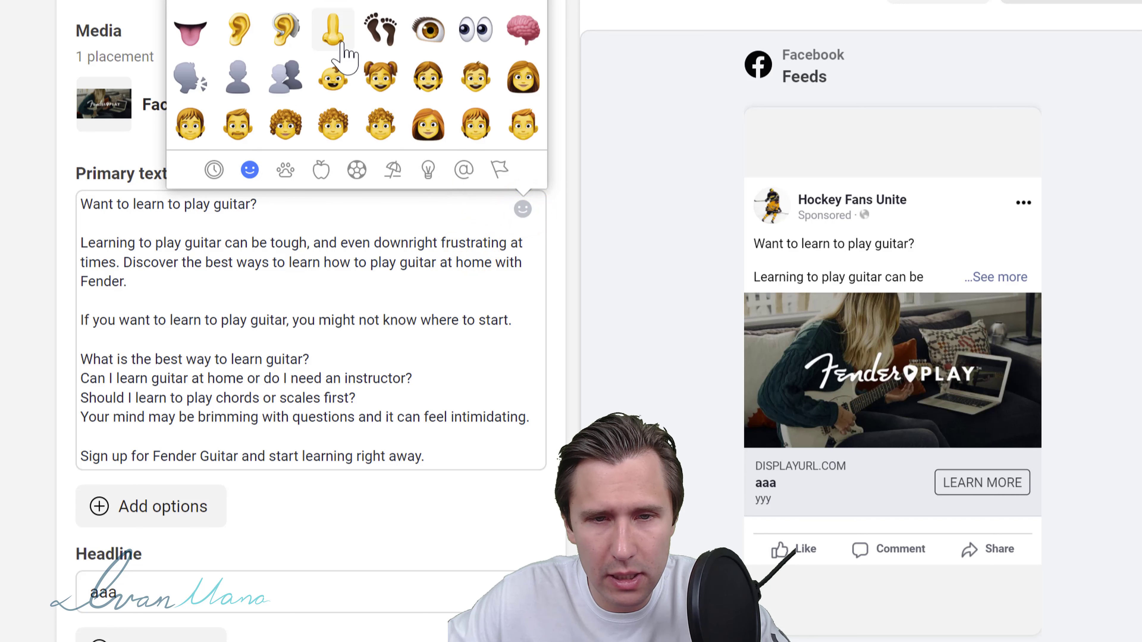
pyautogui.scroll(-15, 344, 55)
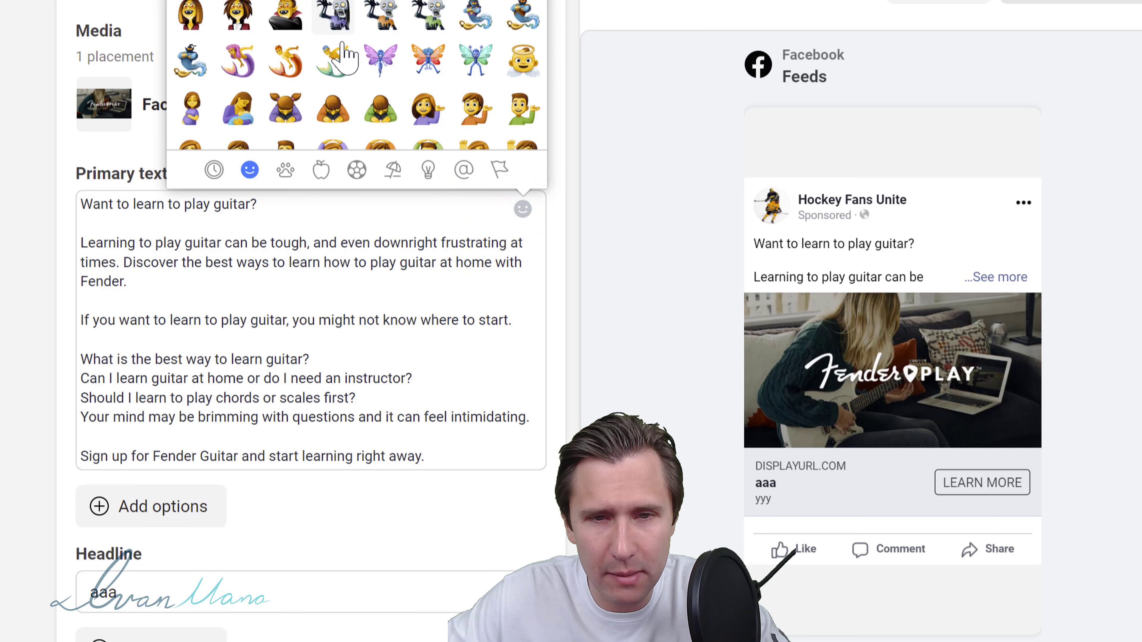
pyautogui.click(206, 344)
# Insert a green check mark emoji before "What is the best way to learn guitar?" using the system emoji search for "check".
pyautogui.click(82, 358)
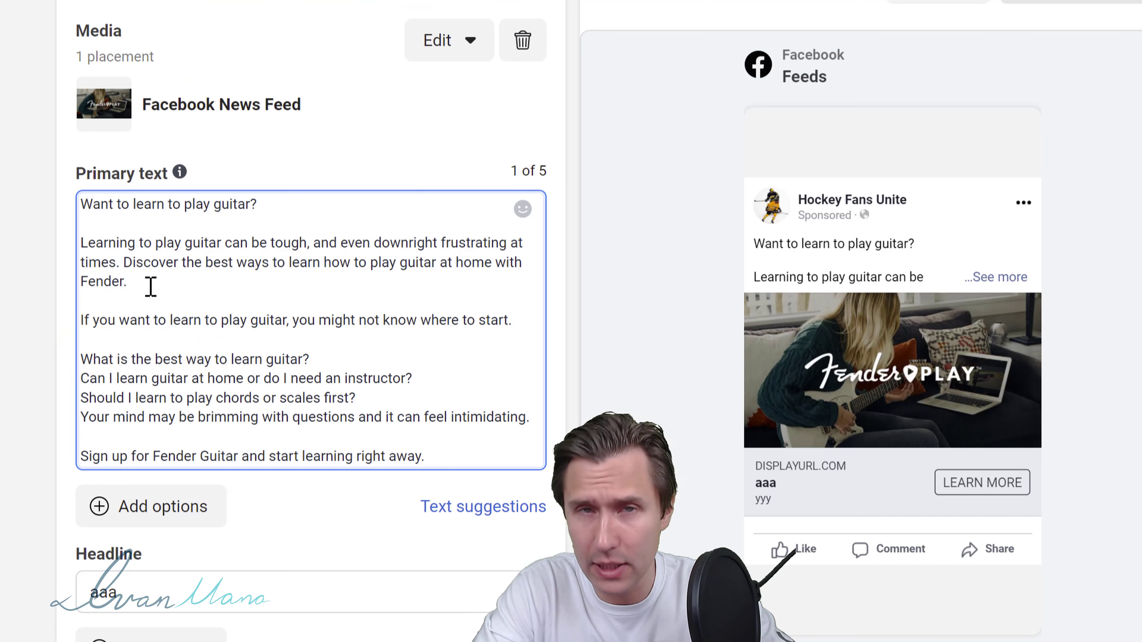
pyautogui.press('super+period')
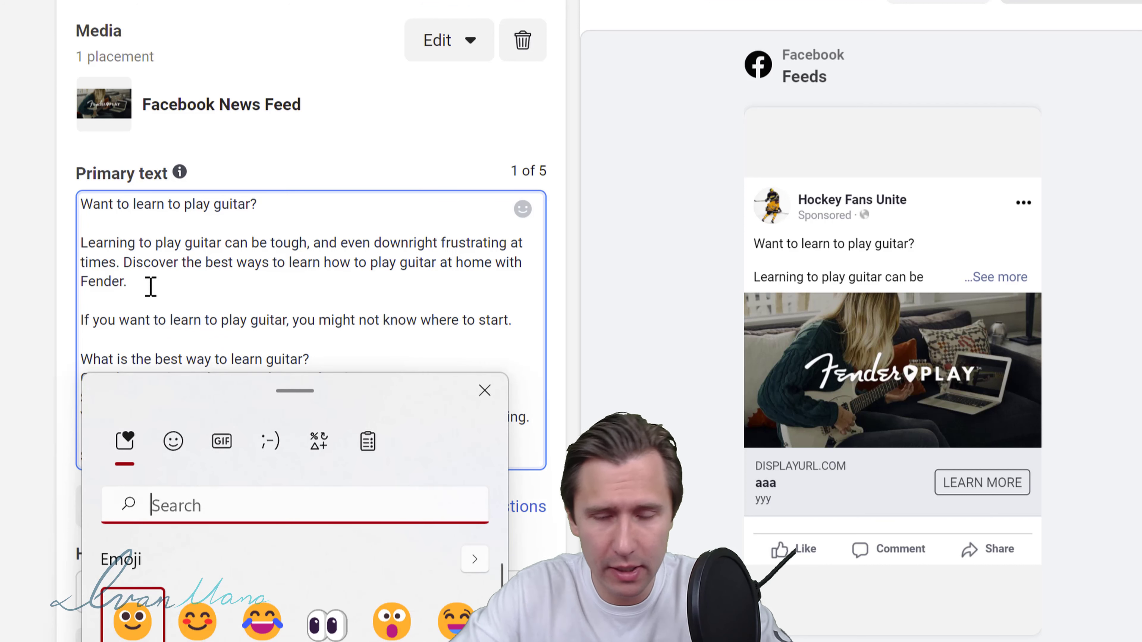
pyautogui.write('check')
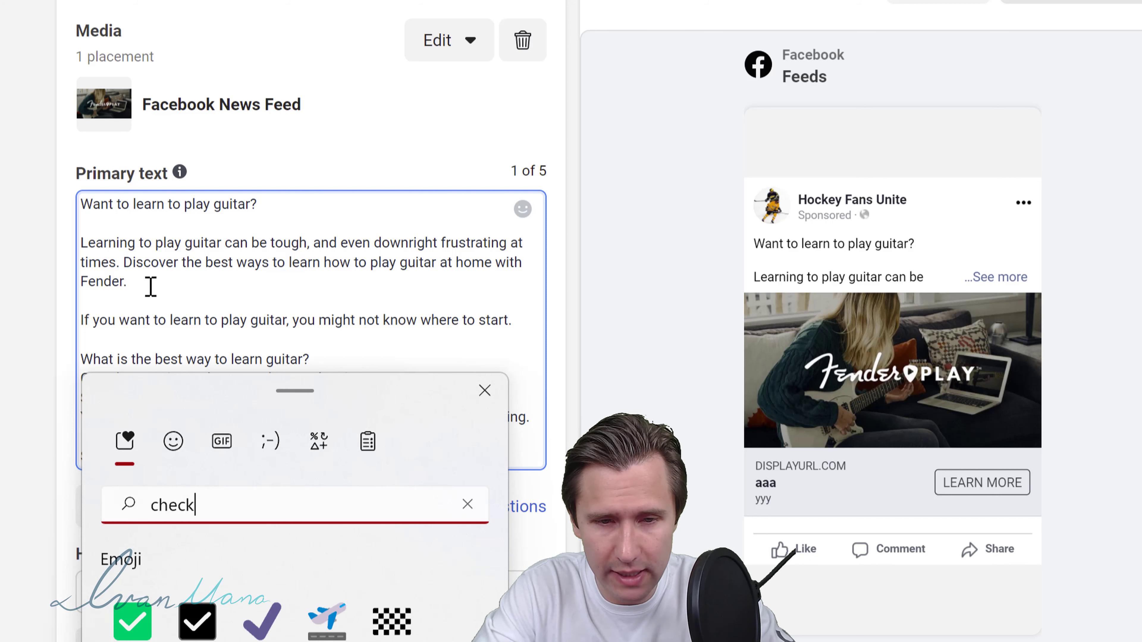
pyautogui.click(112, 628)
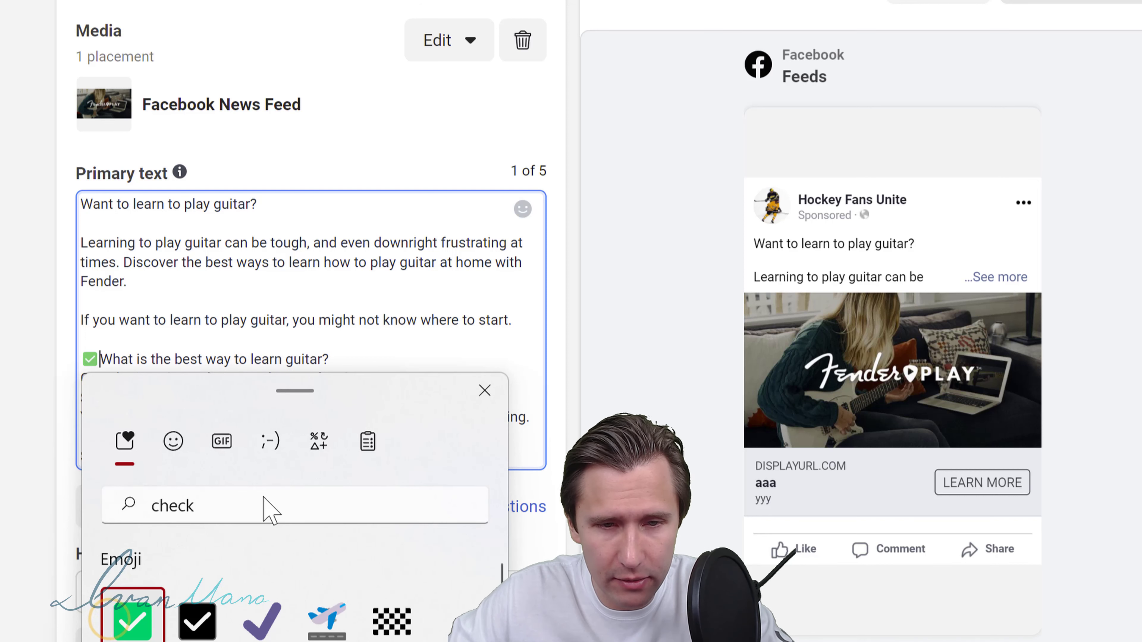
pyautogui.click(485, 391)
# Copy the green check mark and its trailing space to the start of the line "Can I learn guitar at home or do I need an instructor?".
pyautogui.moveTo(108, 358); pyautogui.dragTo(84, 360)
pyautogui.hotkey('ctrl', 'c')
pyautogui.click(85, 378)
pyautogui.hotkey('ctrl', 'v')
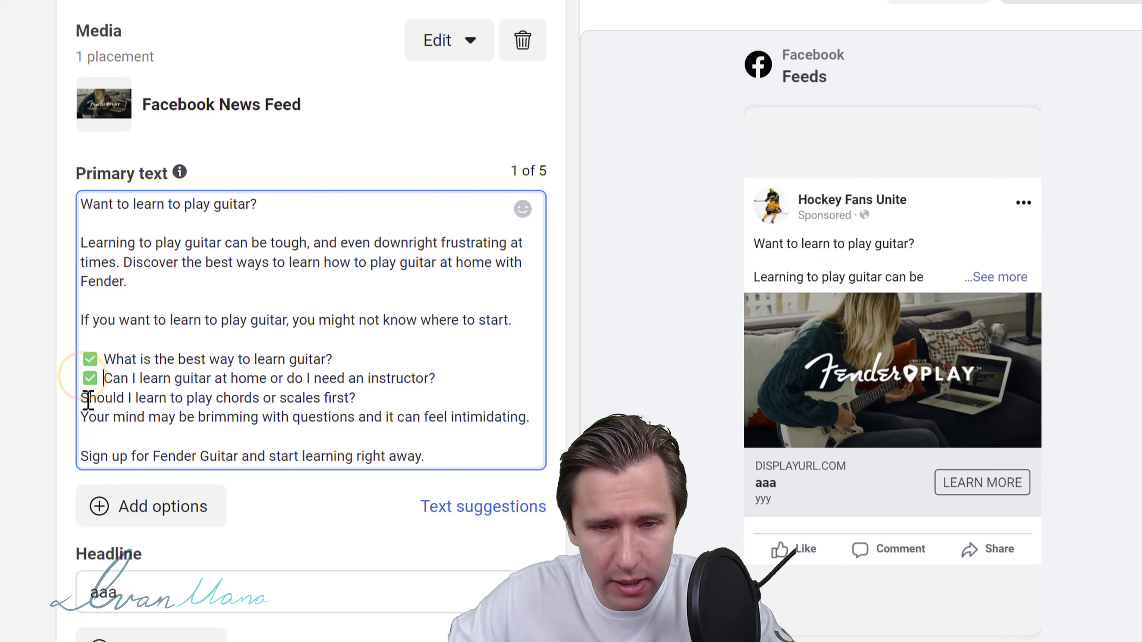
# Add the copied green check mark before "Should I learn to play chords or scales first?" and insert a blank line after that question.
pyautogui.click(83, 398)
pyautogui.hotkey('ctrl', 'v')
pyautogui.click(81, 417)
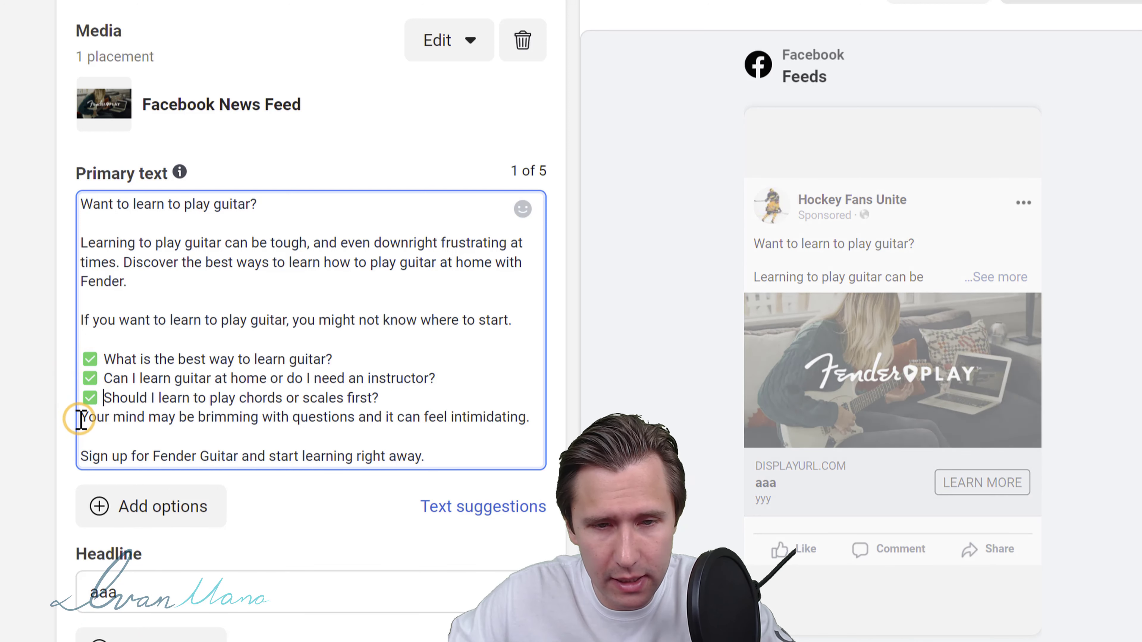
pyautogui.click(404, 397)
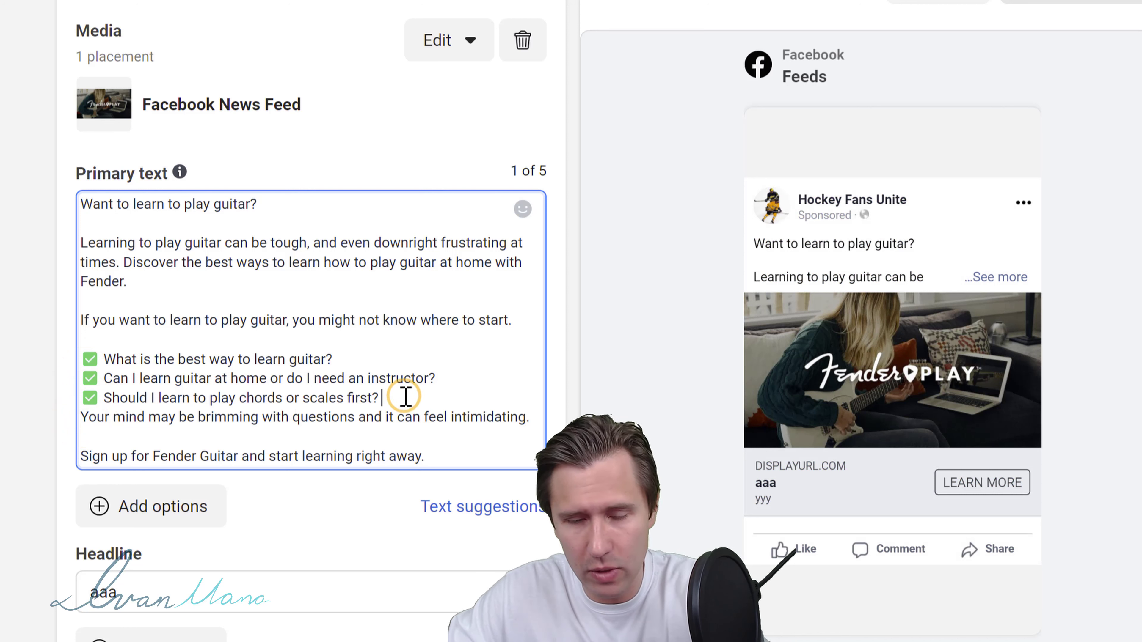
pyautogui.press('Return')
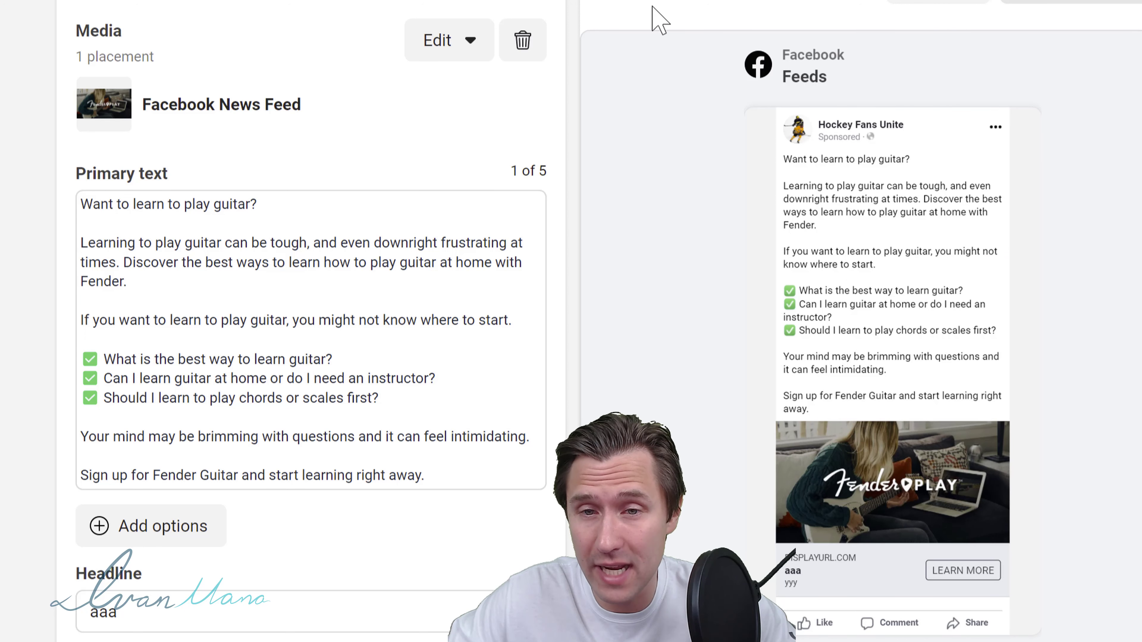
# Replace the ad's placeholder headline with "The Best Way to Learn to Play Guitar".
pyautogui.moveTo(262, 201); pyautogui.dragTo(78, 201)
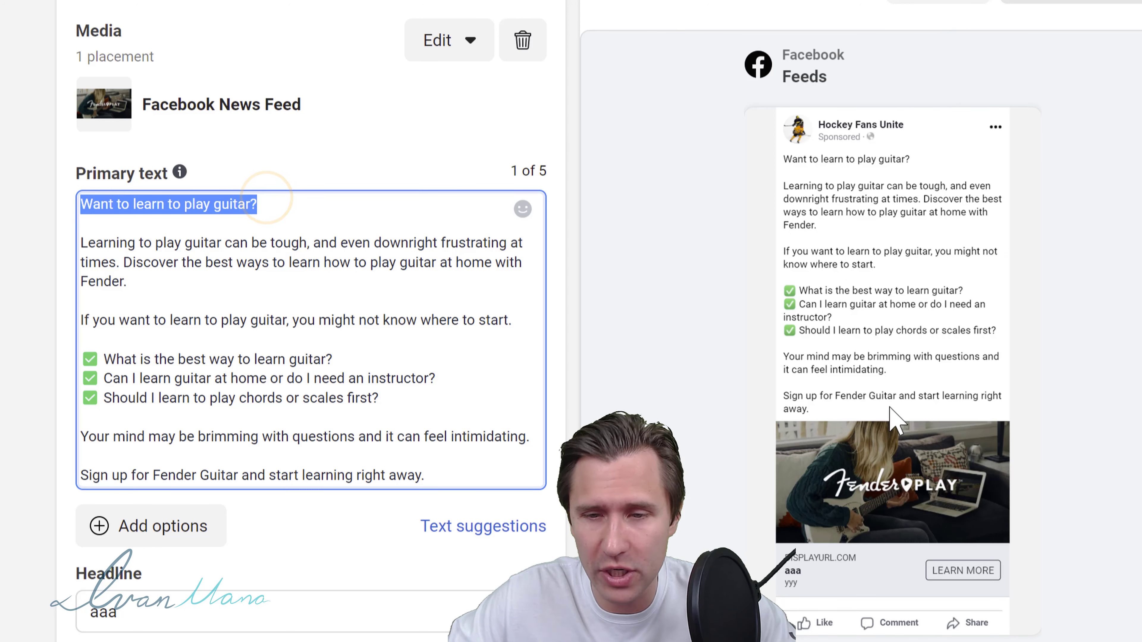
pyautogui.scroll(-5, 664, 357)
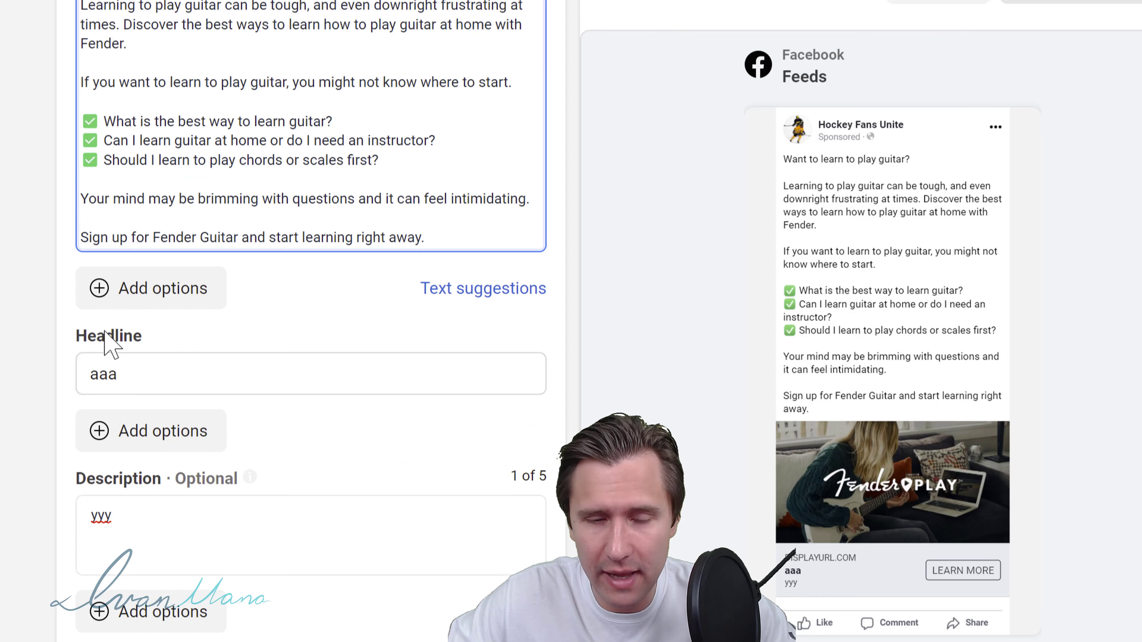
pyautogui.doubleClick(154, 362)
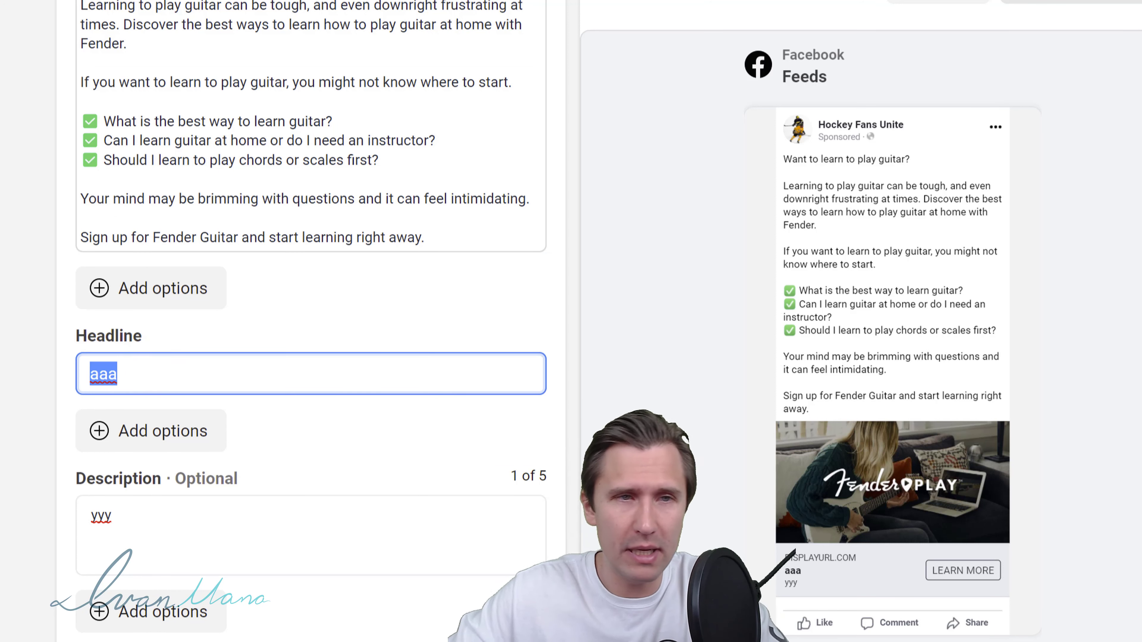
pyautogui.write('The Best Wa')
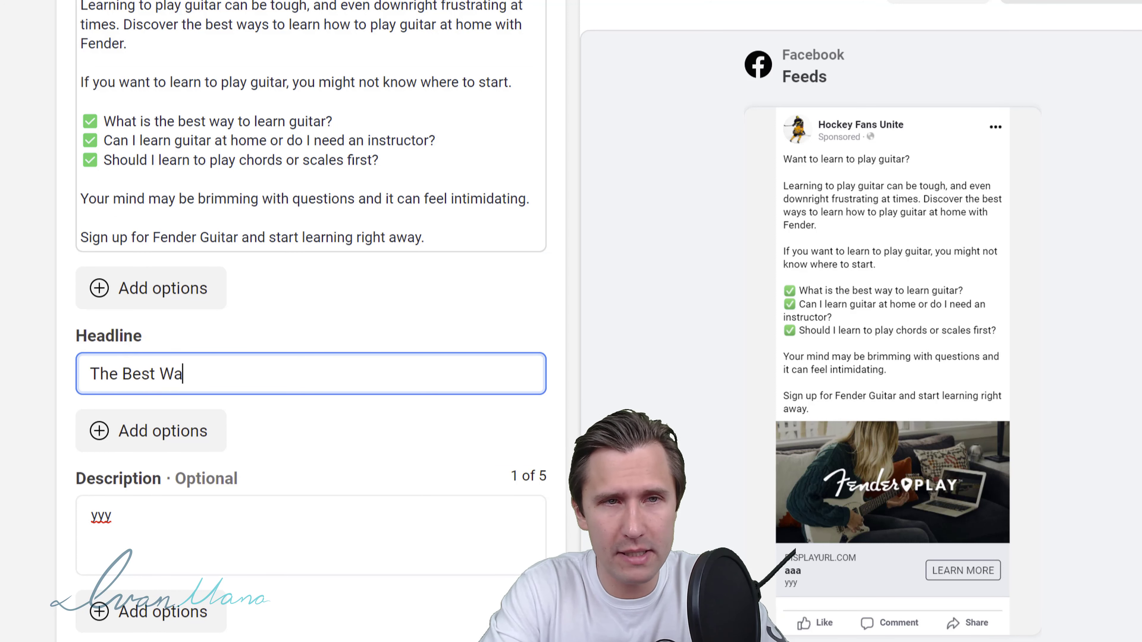
pyautogui.write('y to Learn to Play ')
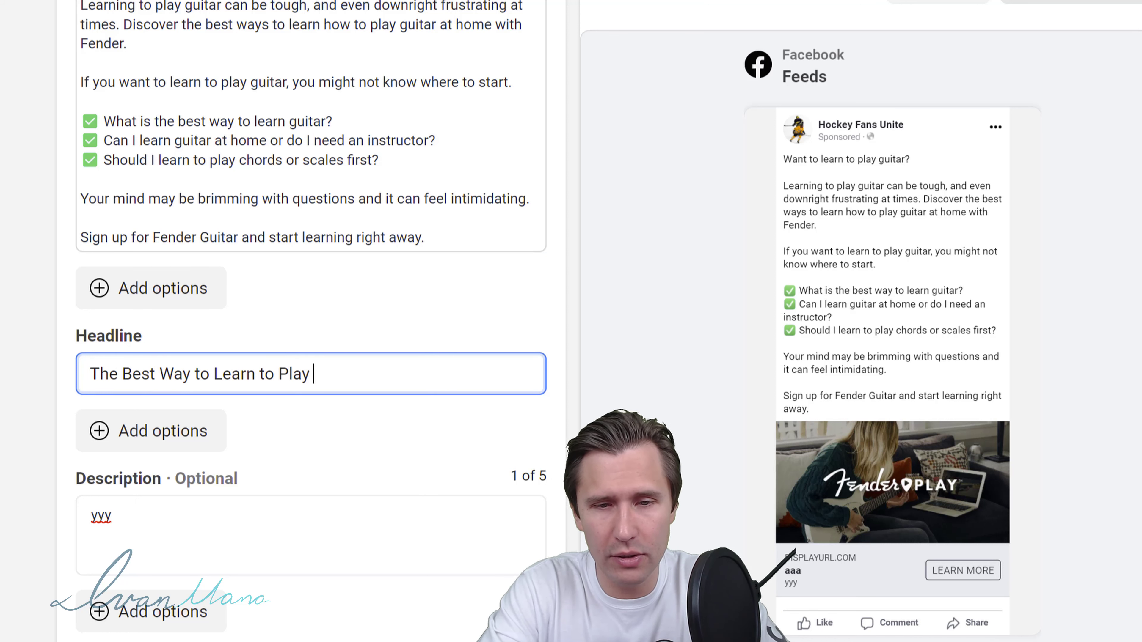
pyautogui.write('Guitar')
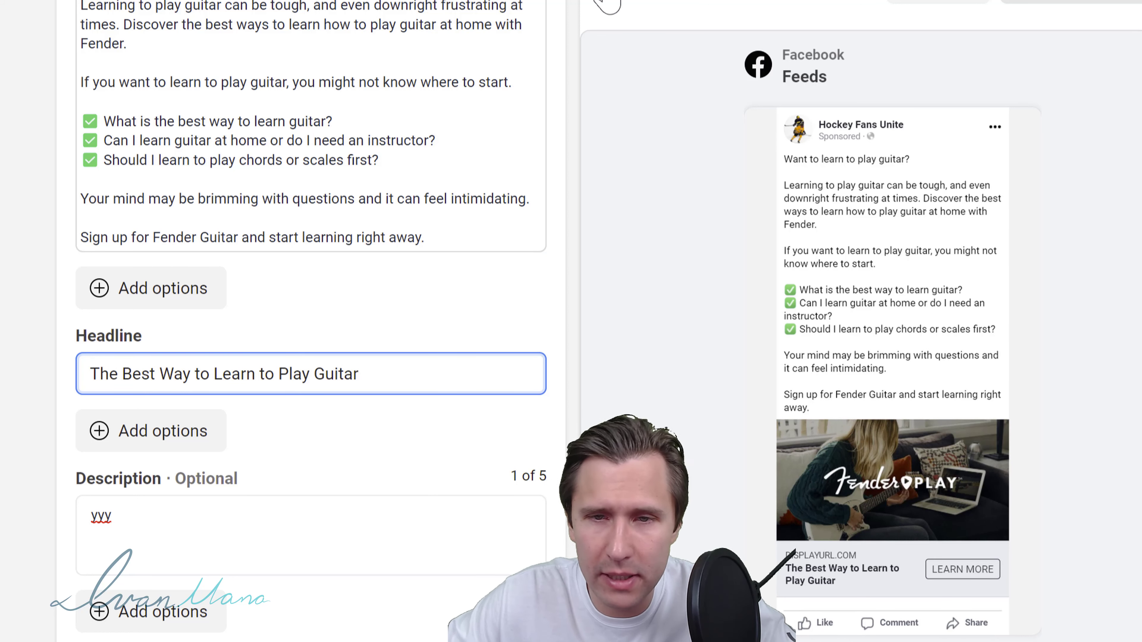
pyautogui.click(605, 2)
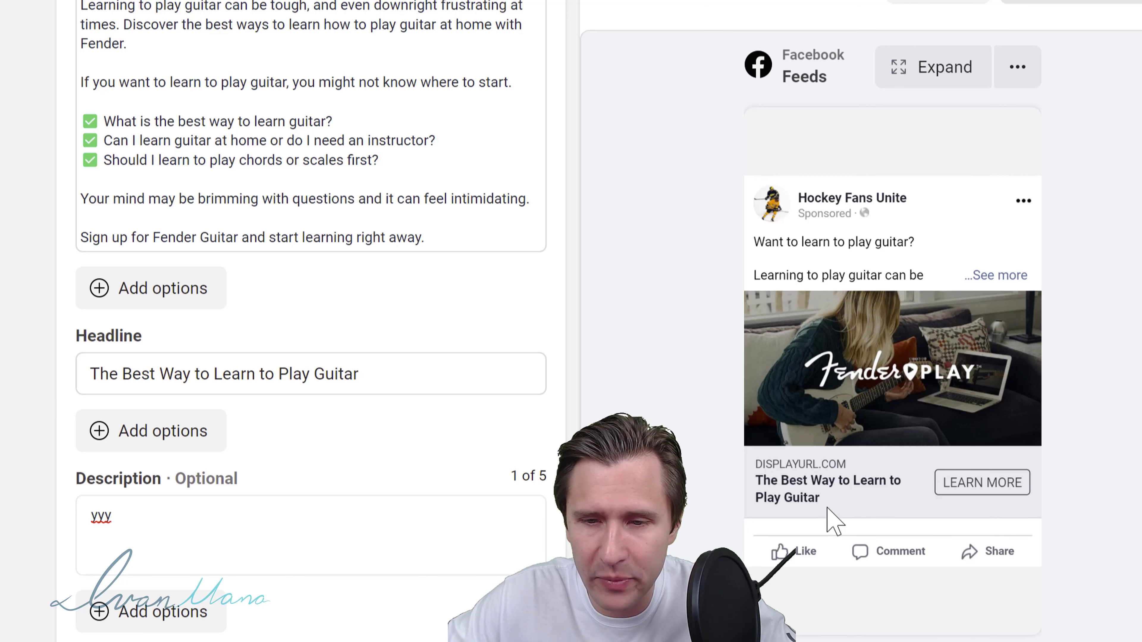
# Replace the placeholder description with "With Fender Guitar, you'll learn to play guitar in no time".
pyautogui.doubleClick(153, 508)
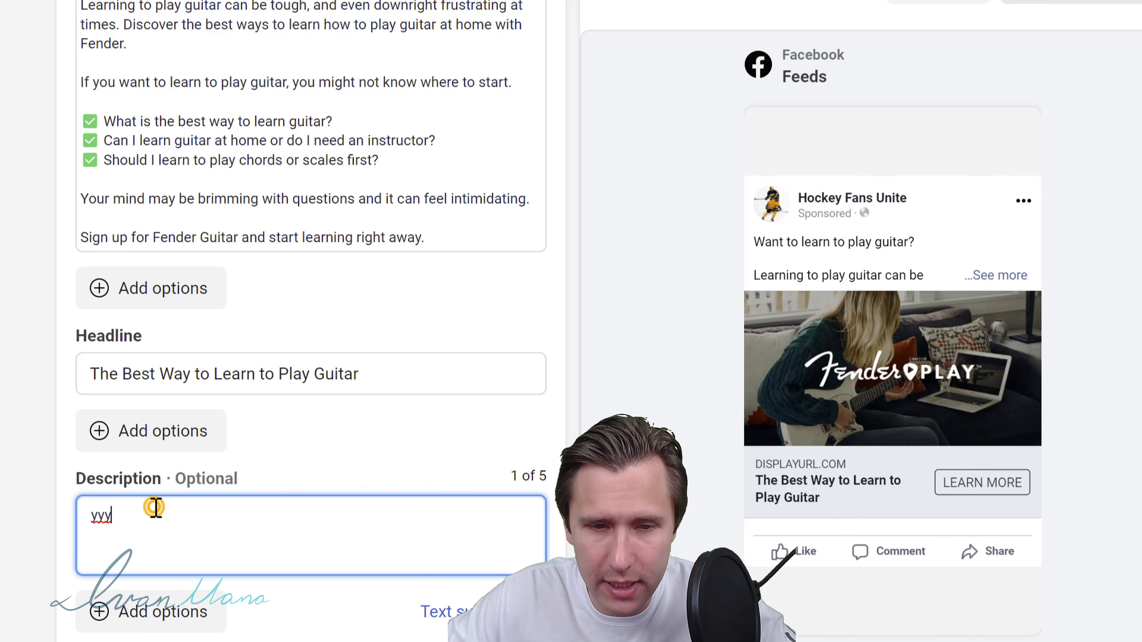
pyautogui.click(564, 312)
pyautogui.doubleClick(221, 525)
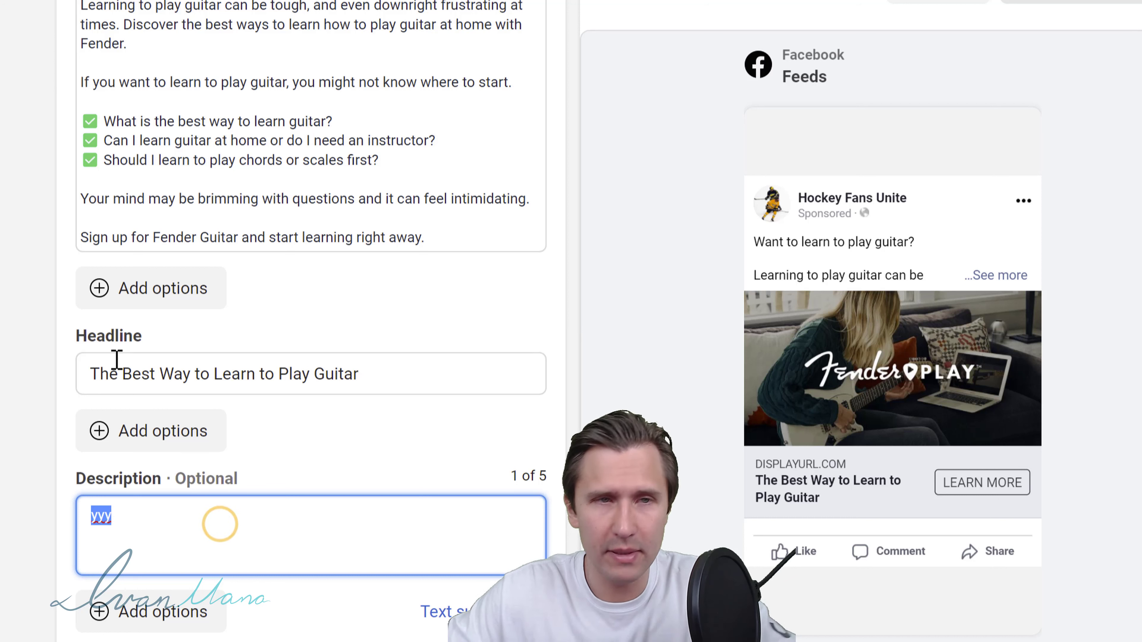
pyautogui.write('With Fender')
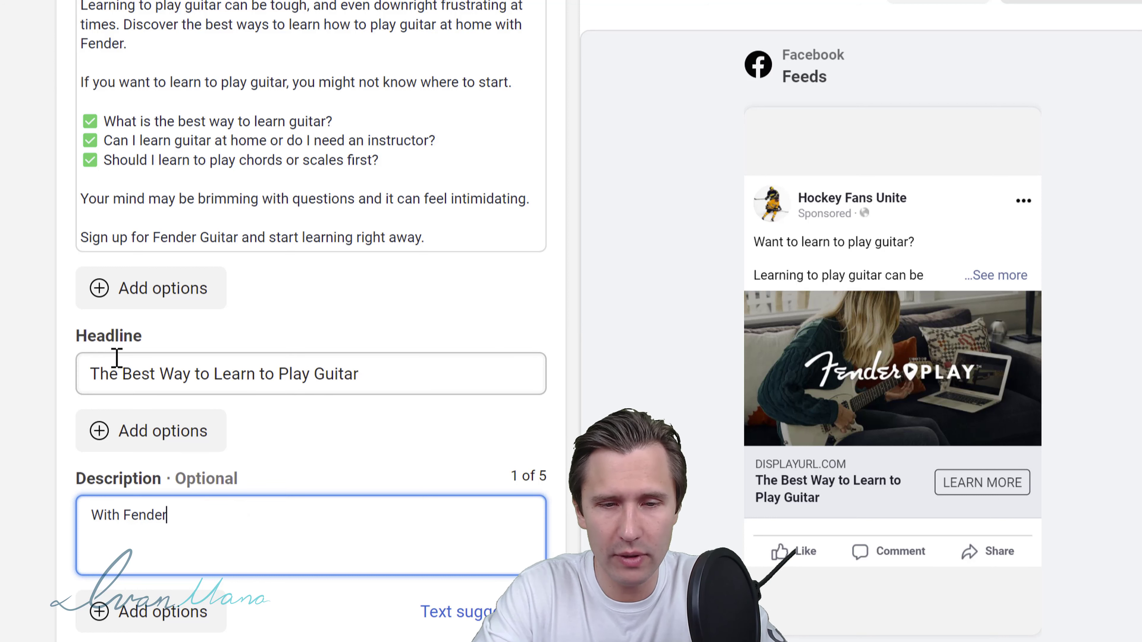
pyautogui.write(' Guitar, you')
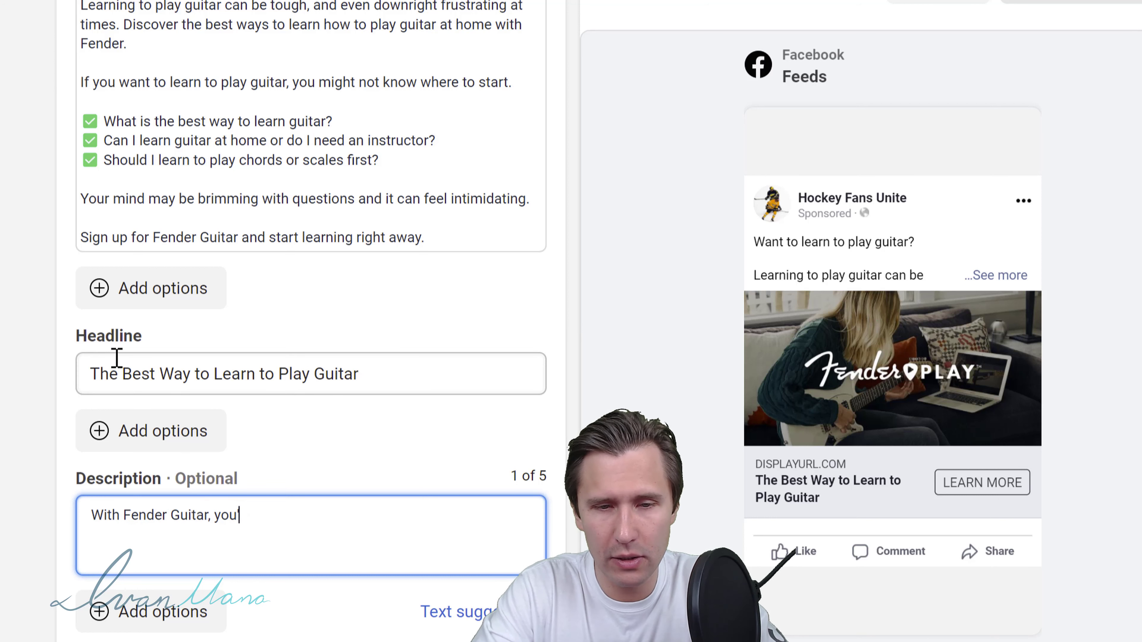
pyautogui.write("'ll learn to play gui")
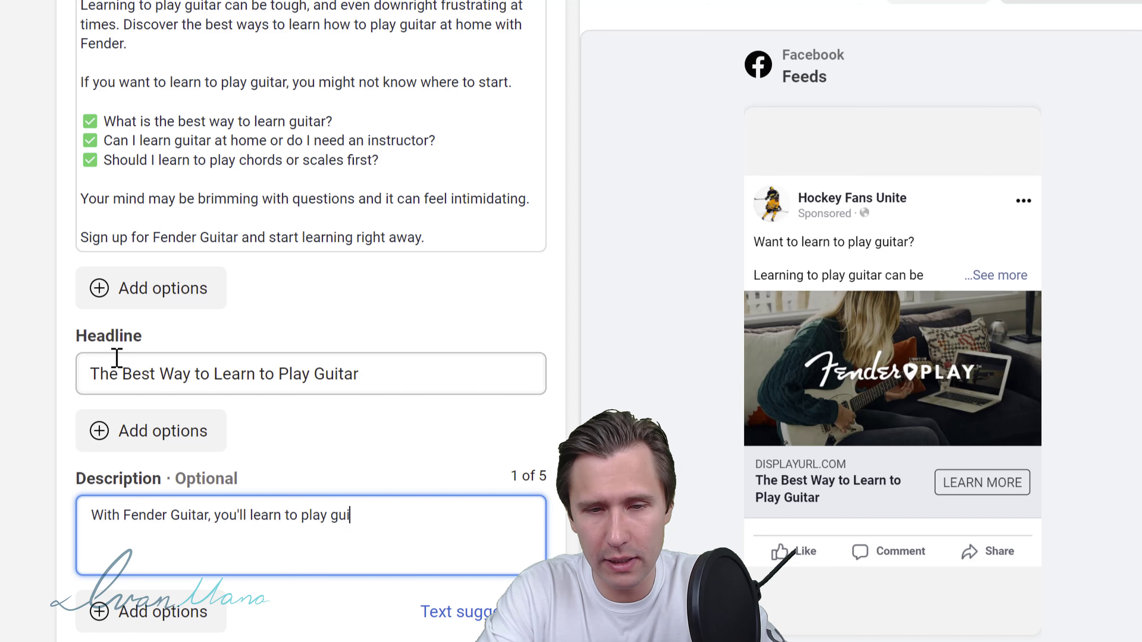
pyautogui.write('tar in no time')
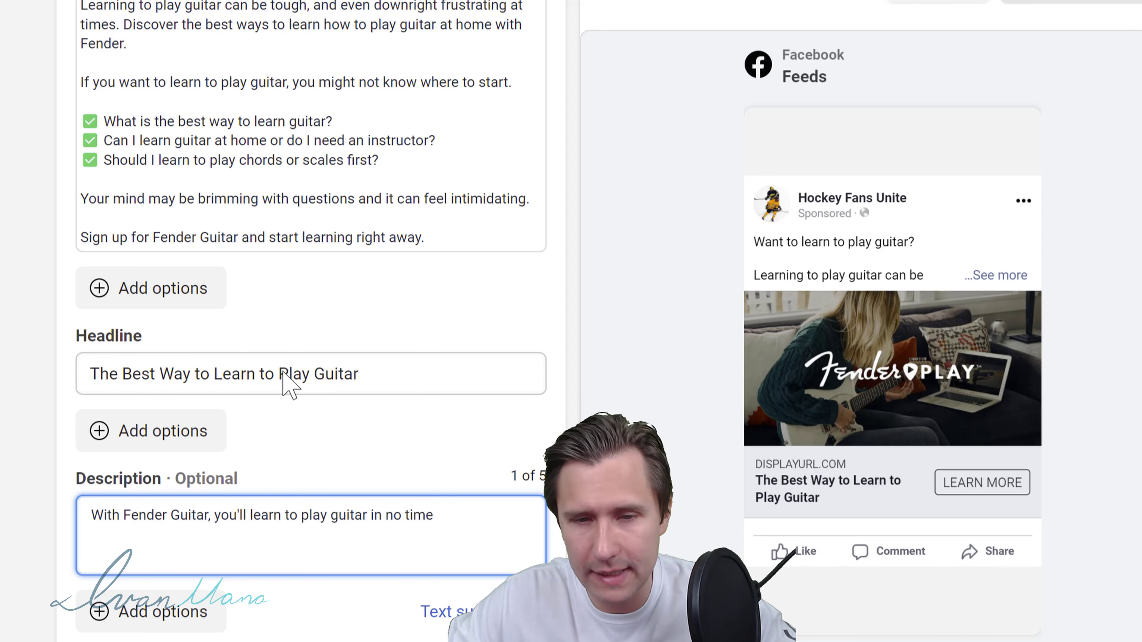
pyautogui.click(416, 355)
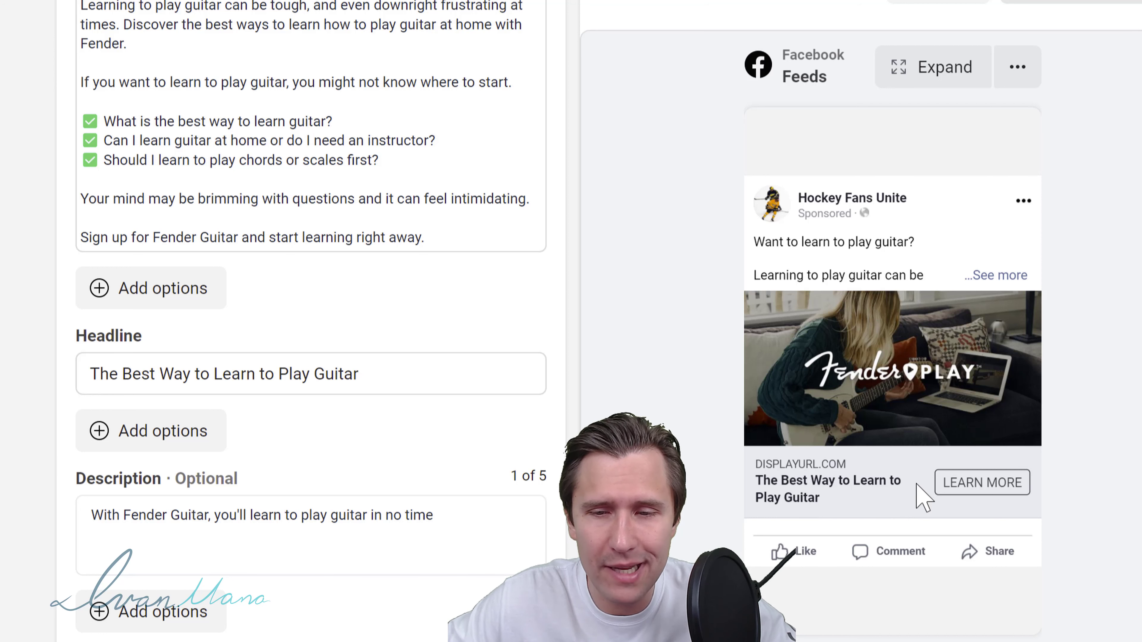
# Try shortening the headline to "The Best Way to" and check how the description displays in the ad preview.
pyautogui.moveTo(401, 369); pyautogui.dragTo(215, 382)
pyautogui.press('BackSpace')
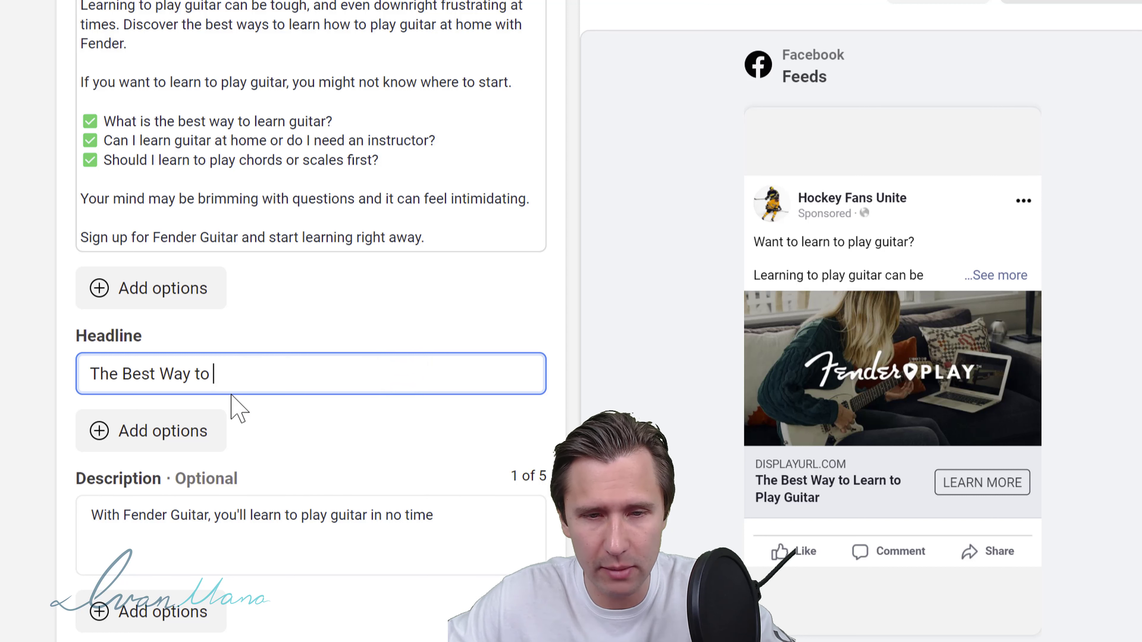
pyautogui.click(449, 426)
pyautogui.moveTo(867, 518)
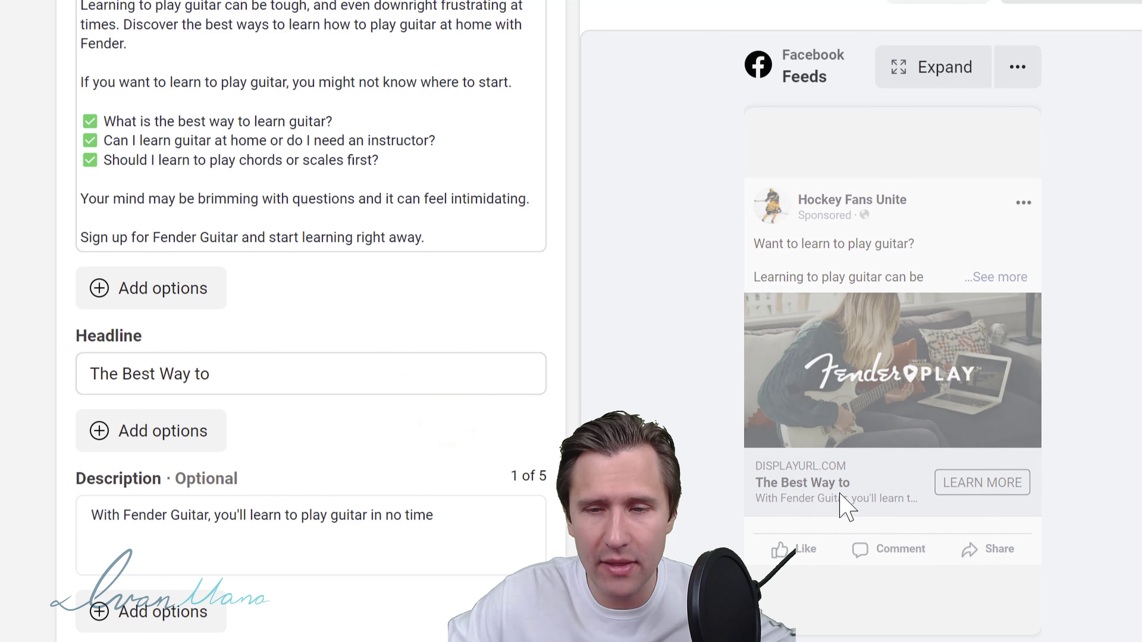
# Undo the headline shortening and check the full headline in the ad preview.
pyautogui.click(255, 375)
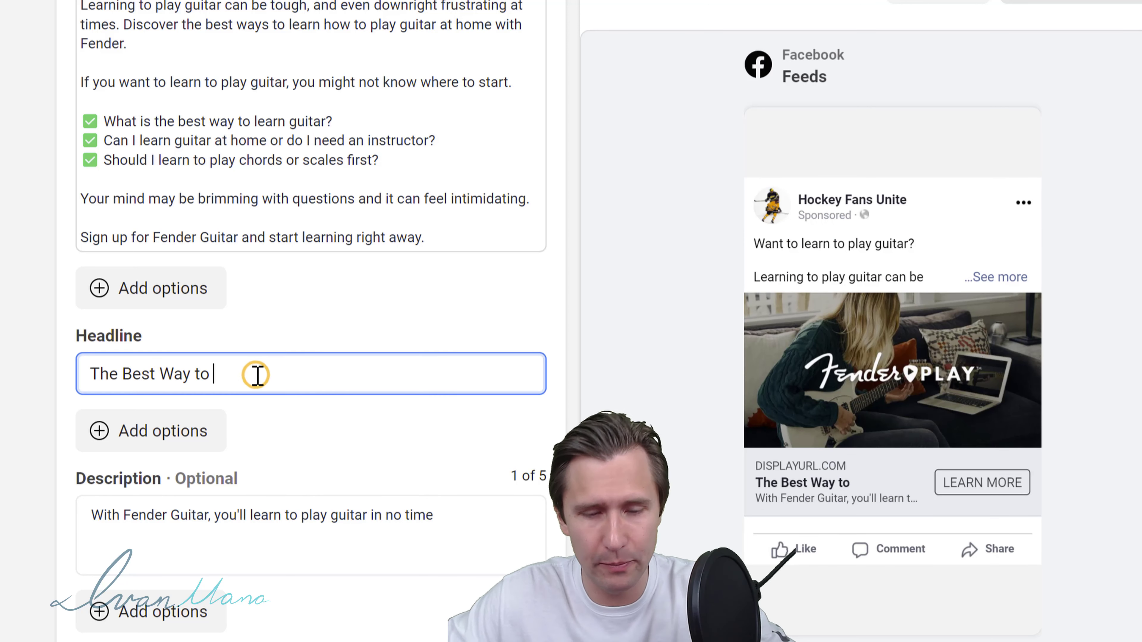
pyautogui.hotkey('ctrl', 'z')
pyautogui.moveTo(828, 523)
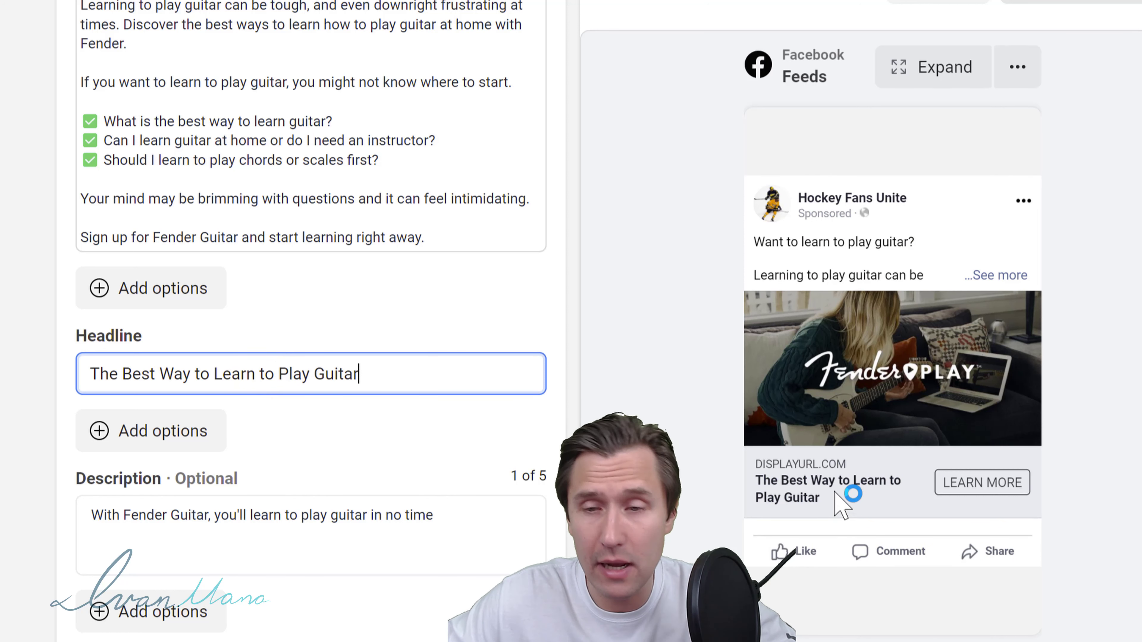
pyautogui.click(840, 131)
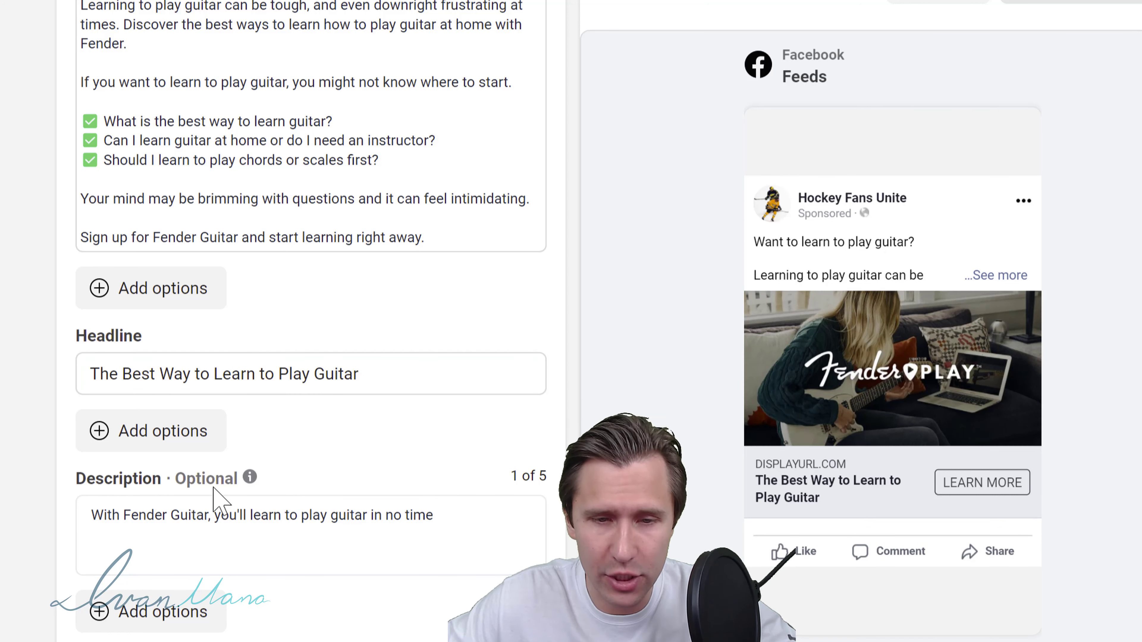
pyautogui.moveTo(250, 478)
pyautogui.scroll(-8, 31, 434)
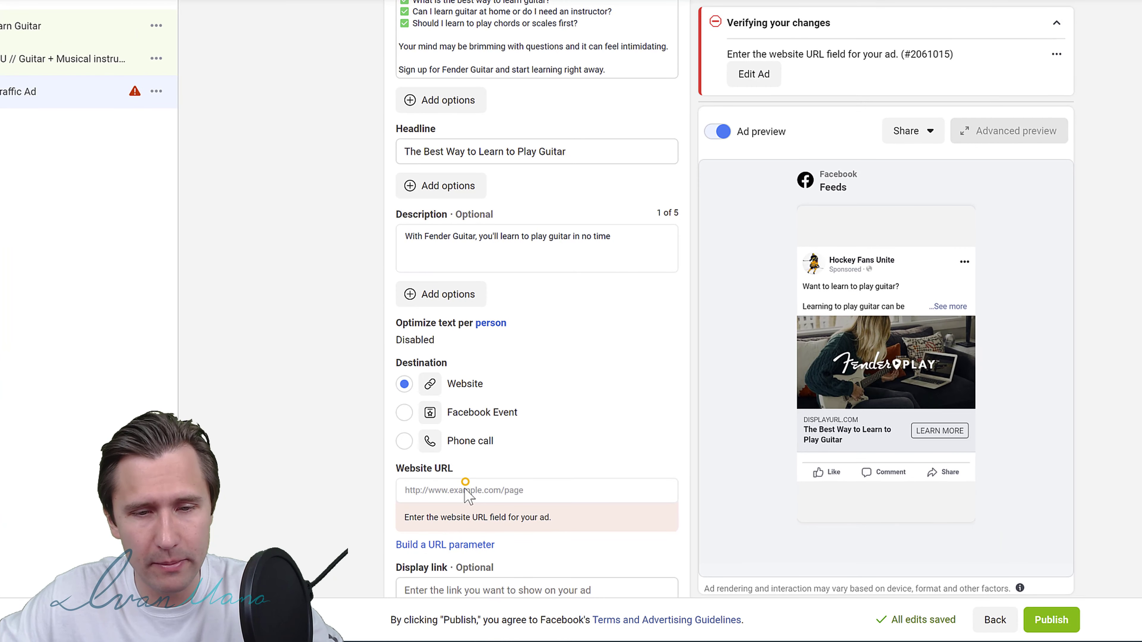
pyautogui.click(465, 490)
pyautogui.write('https://www.fender.com/articles/play/best-way-to-learn-guitar')
# Set the ad's optional display link to fender.com, matching the domain in the website URL.
pyautogui.scroll(-3, 294, 403)
pyautogui.scroll(-1, 296, 398)
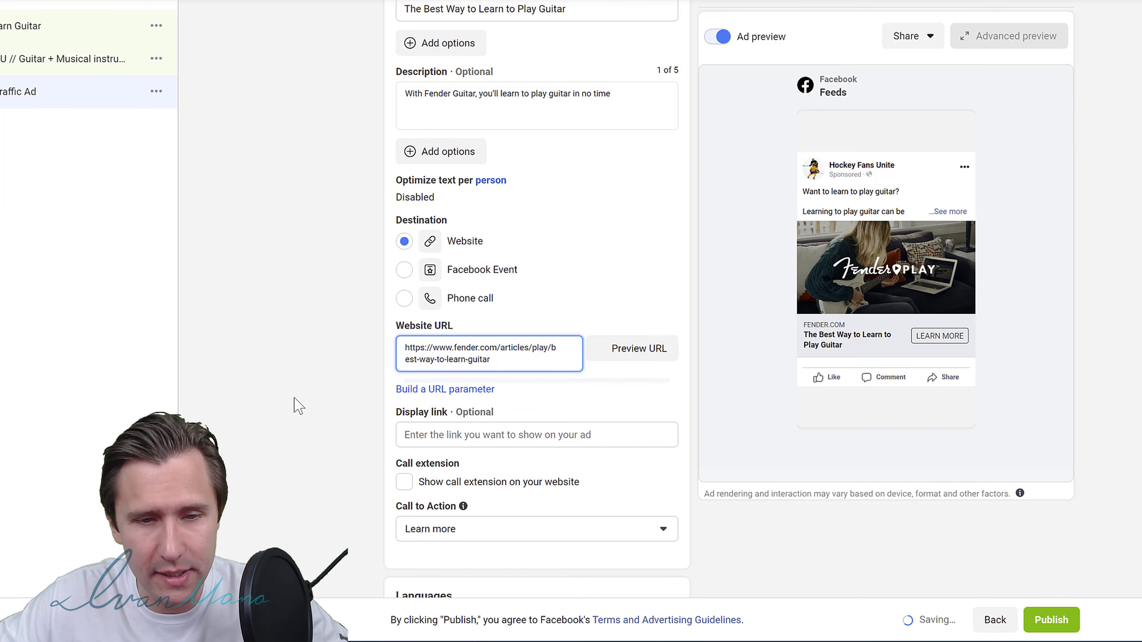
pyautogui.scroll(-1, 341, 380)
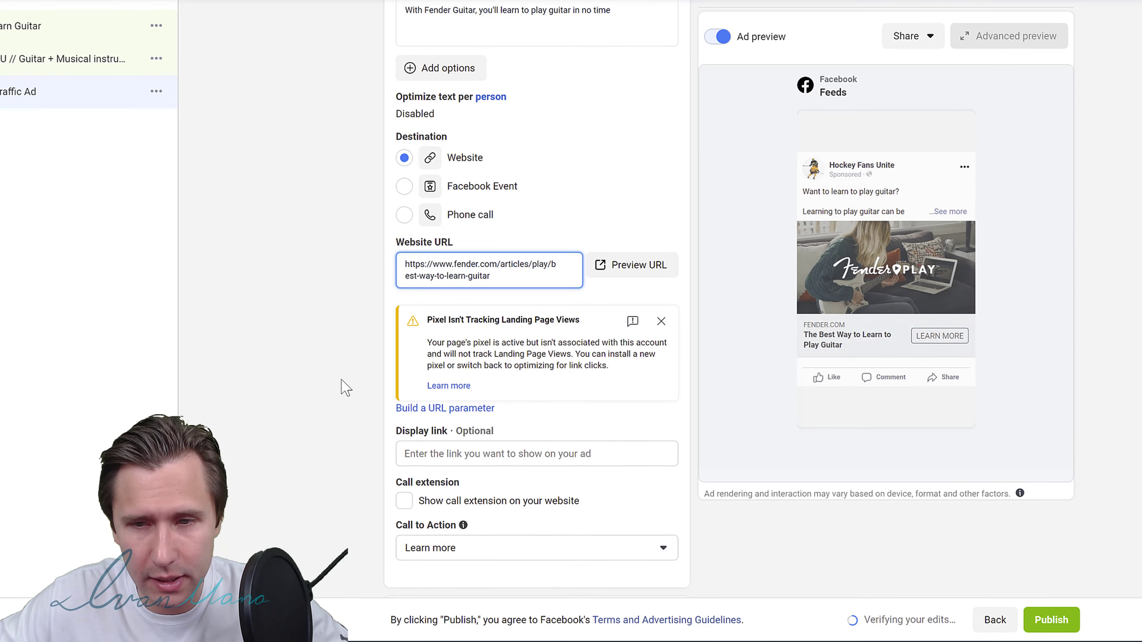
pyautogui.scroll(-1, 345, 388)
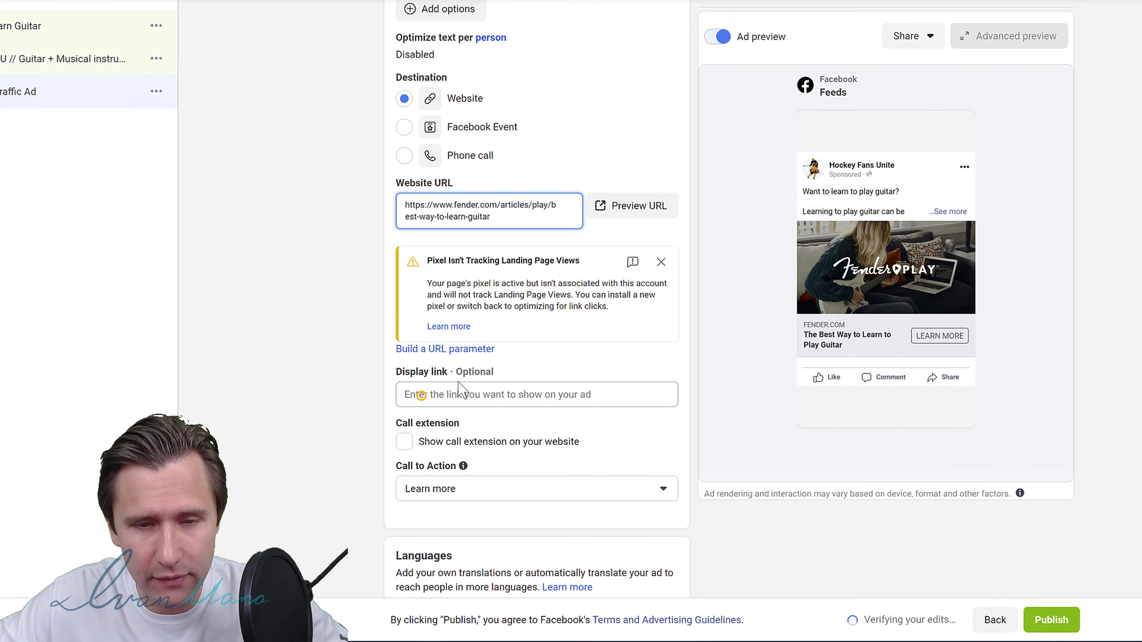
pyautogui.click(420, 395)
pyautogui.click(454, 200)
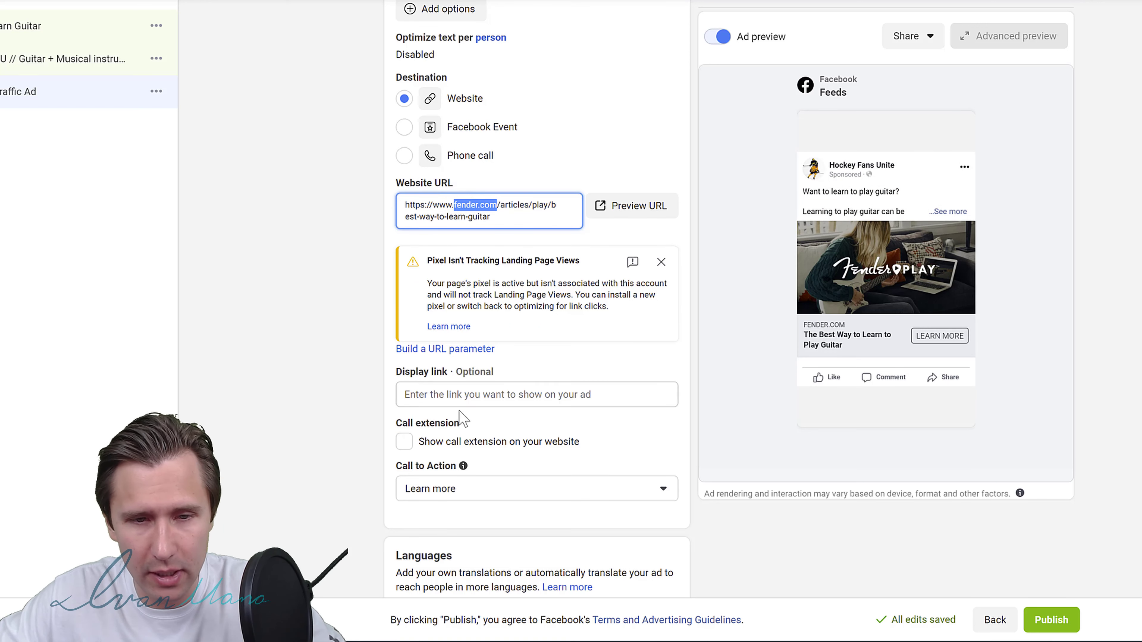
pyautogui.click(447, 395)
pyautogui.write('fender.com')
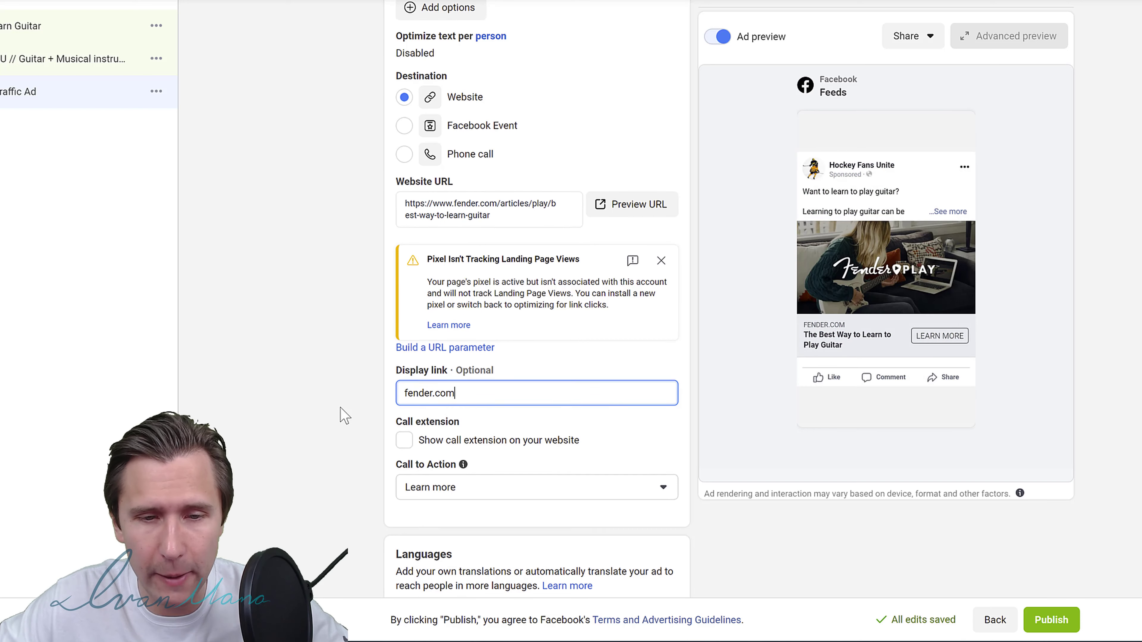
# Look through the available call-to-action options and set the ad's call to action to Sign up.
pyautogui.scroll(-2, 458, 376)
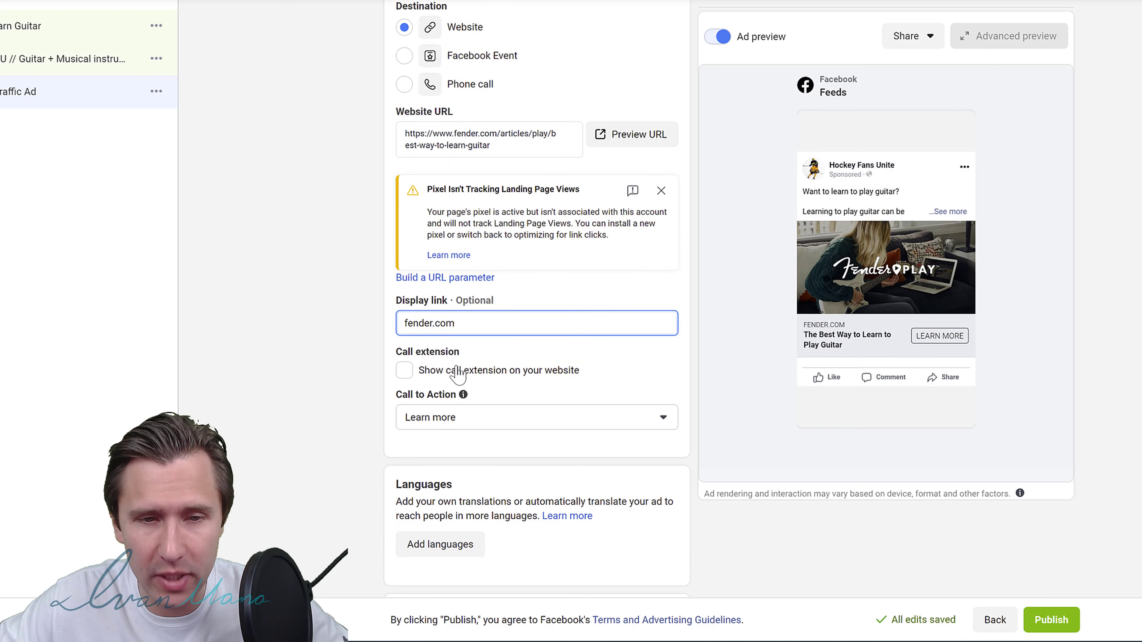
pyautogui.click(471, 418)
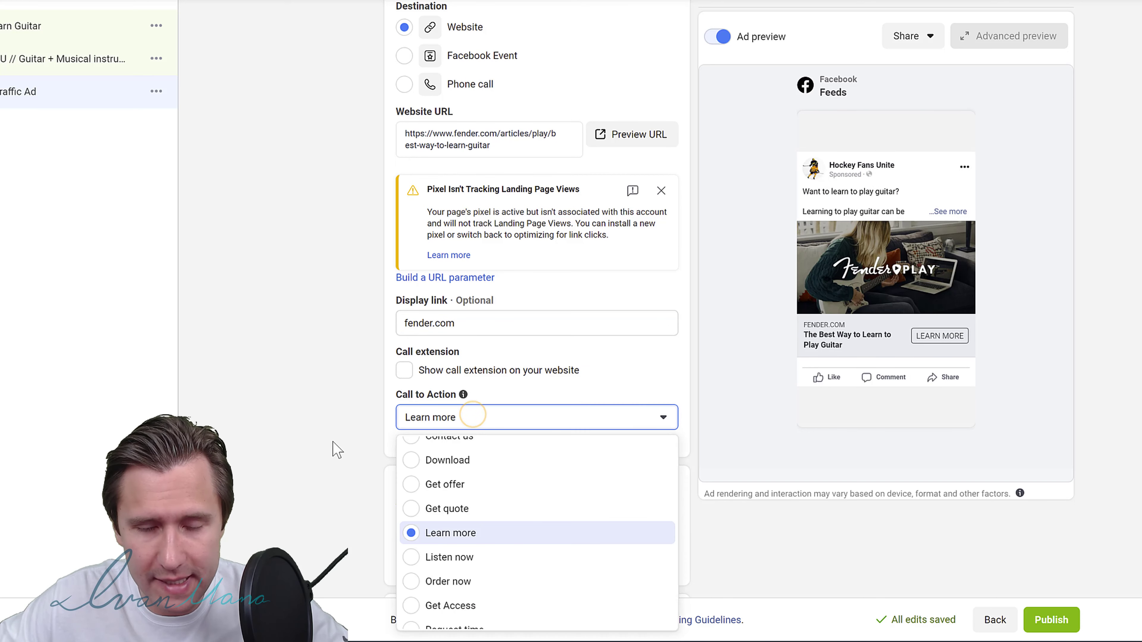
pyautogui.scroll(-2, 471, 450)
pyautogui.scroll(-4, 472, 479)
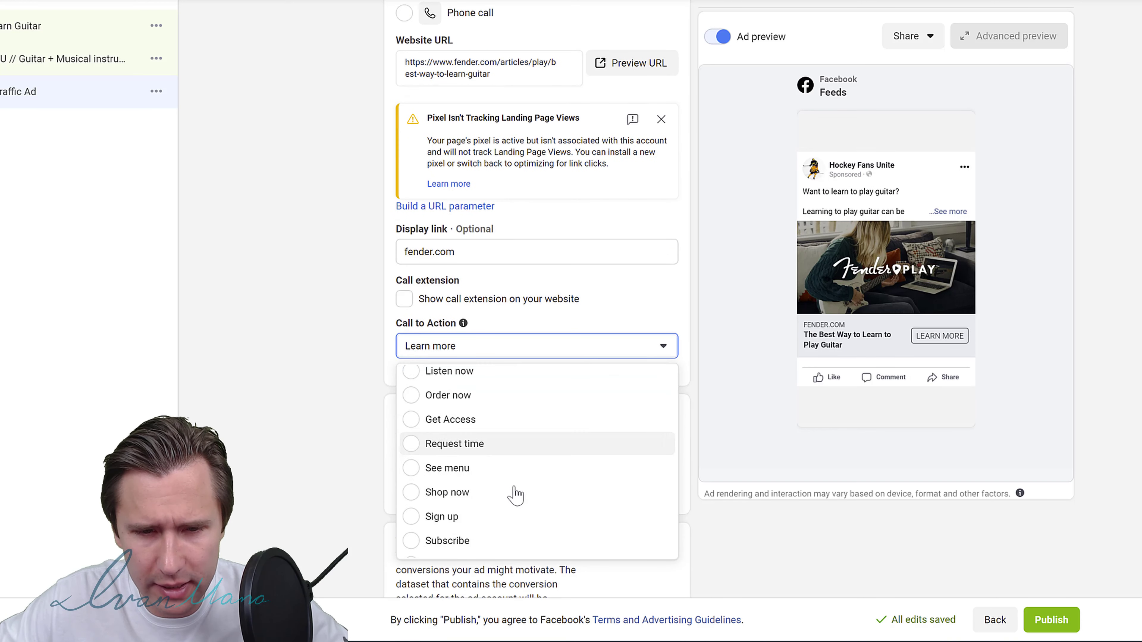
pyautogui.scroll(5, 463, 494)
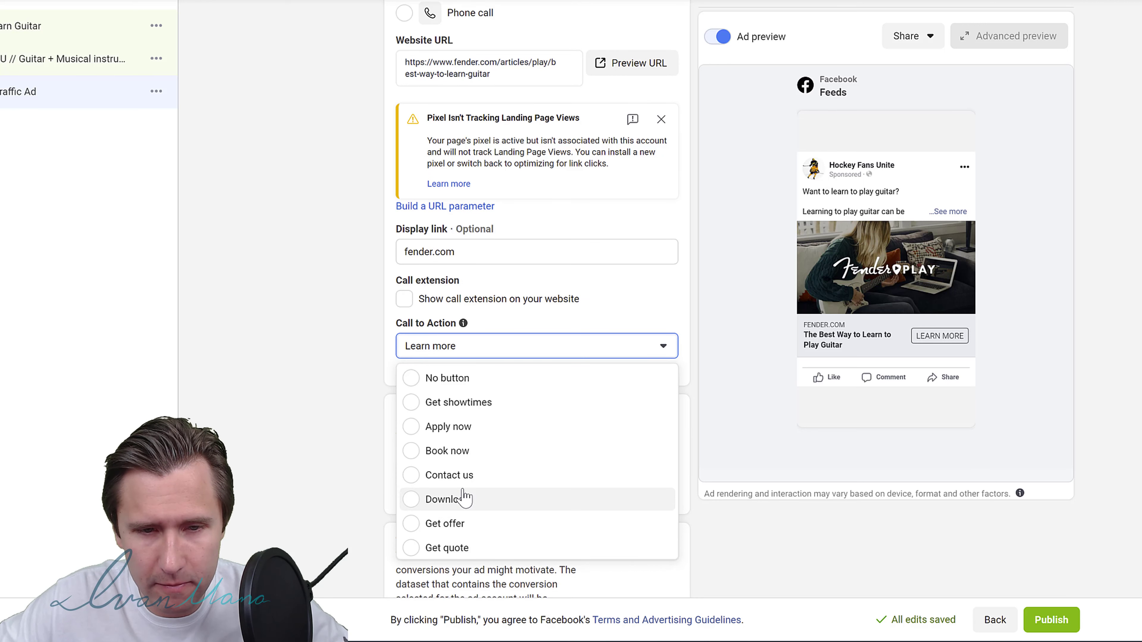
pyautogui.scroll(-5, 463, 495)
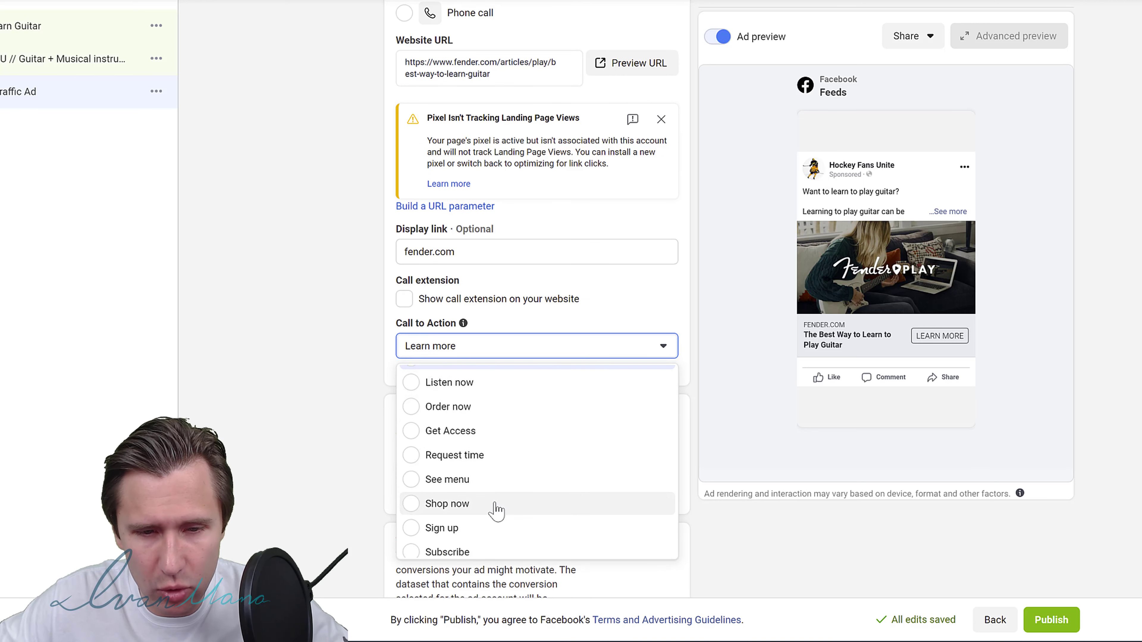
pyautogui.click(440, 468)
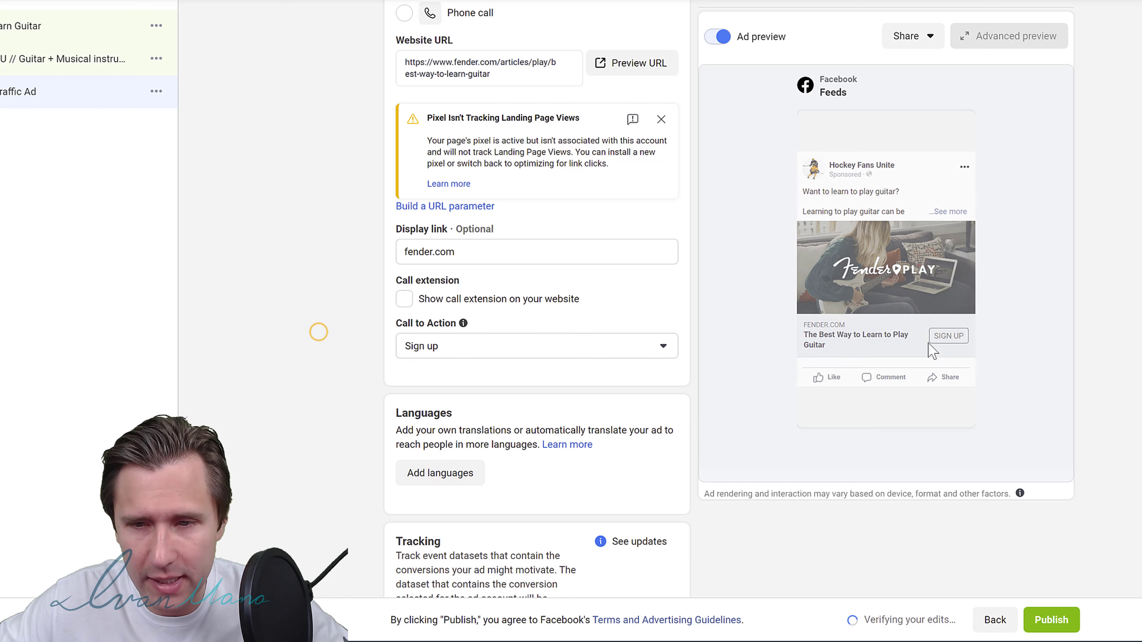
pyautogui.scroll(-3, 400, 394)
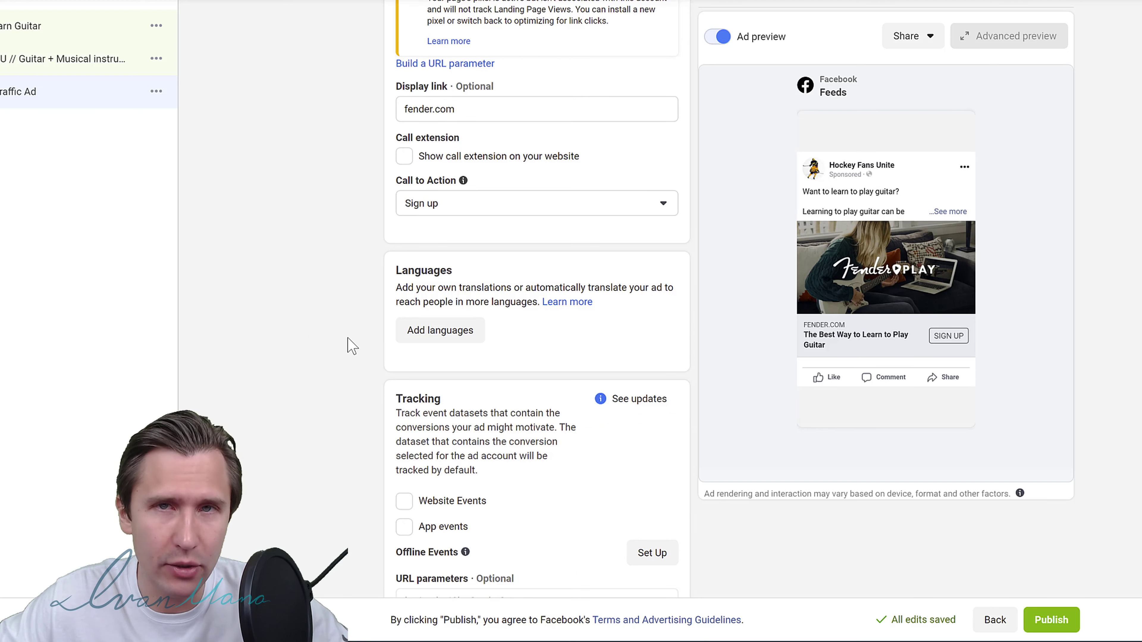
# Look over the finished ad, publish the Fender - Learn Guitar campaign with its ad set and ad, and close the editor.
pyautogui.scroll(-2, 352, 347)
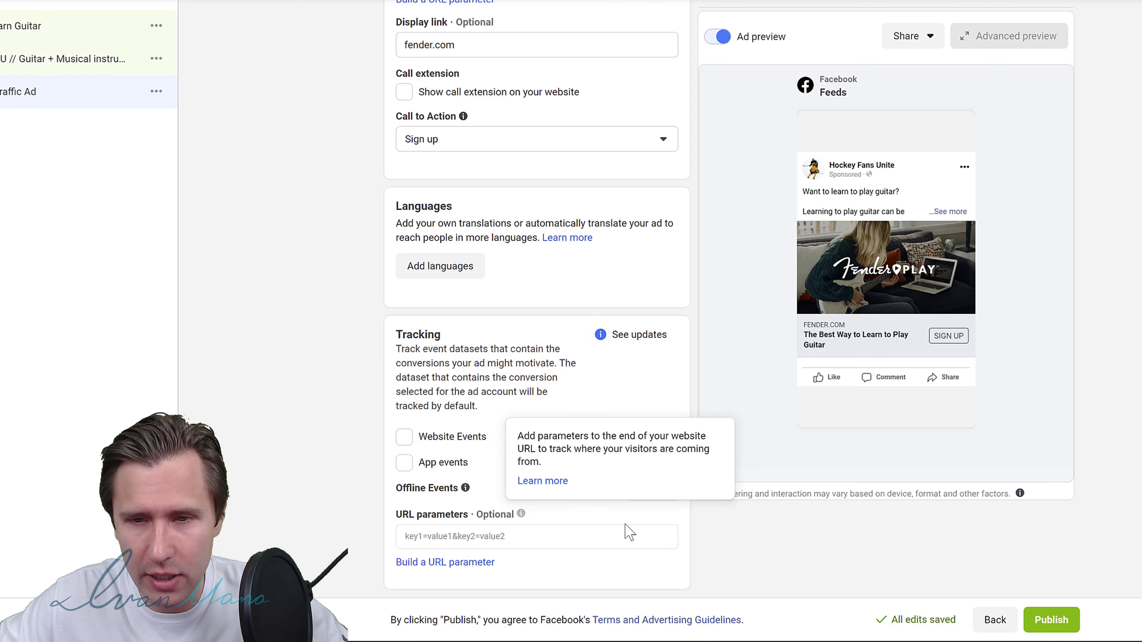
pyautogui.scroll(10, 449, 429)
pyautogui.scroll(9, 398, 434)
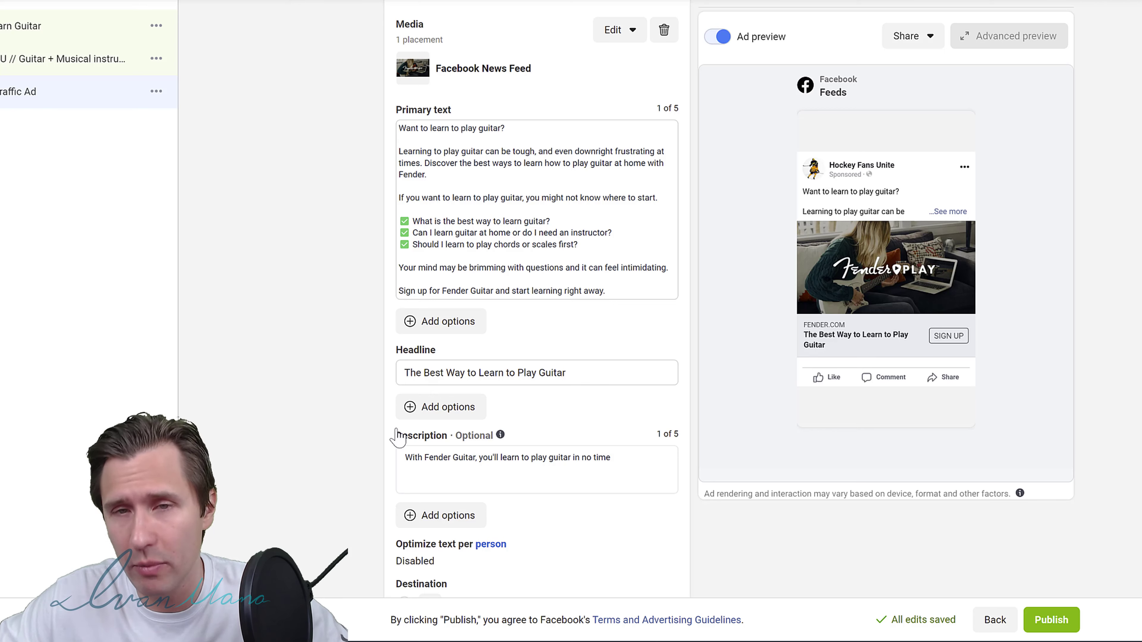
pyautogui.scroll(14, 397, 436)
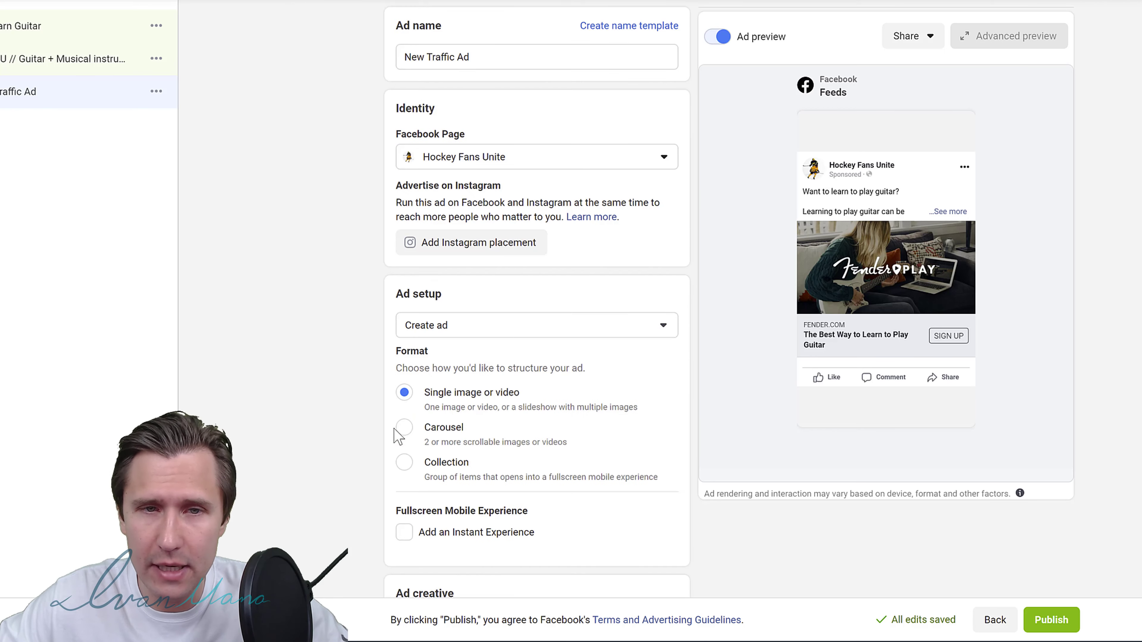
pyautogui.click(1047, 622)
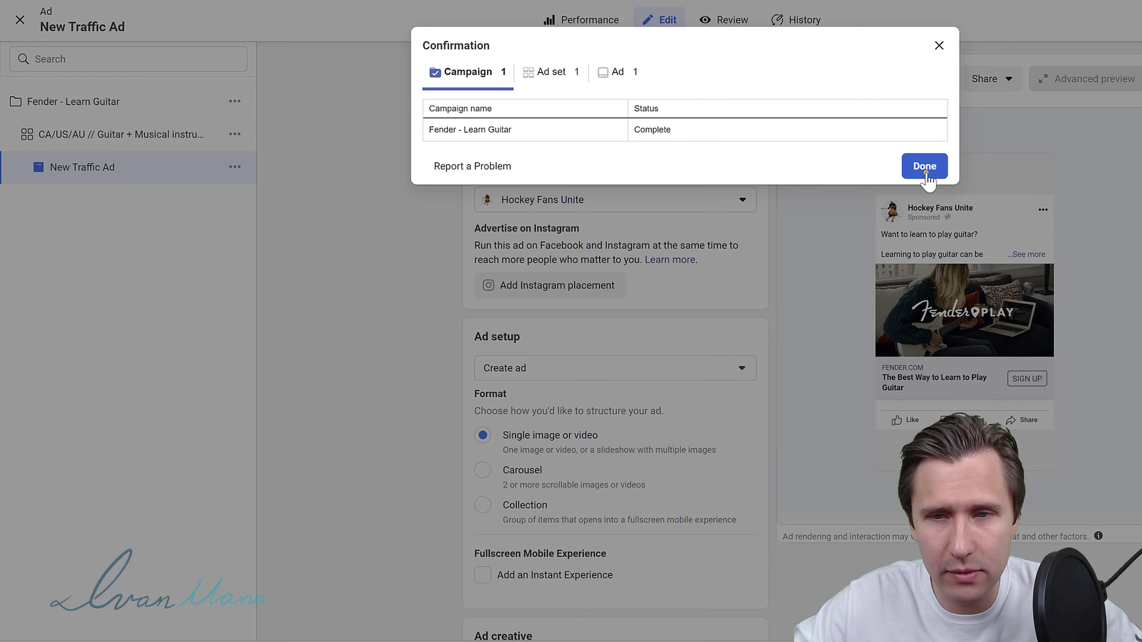
pyautogui.click(924, 166)
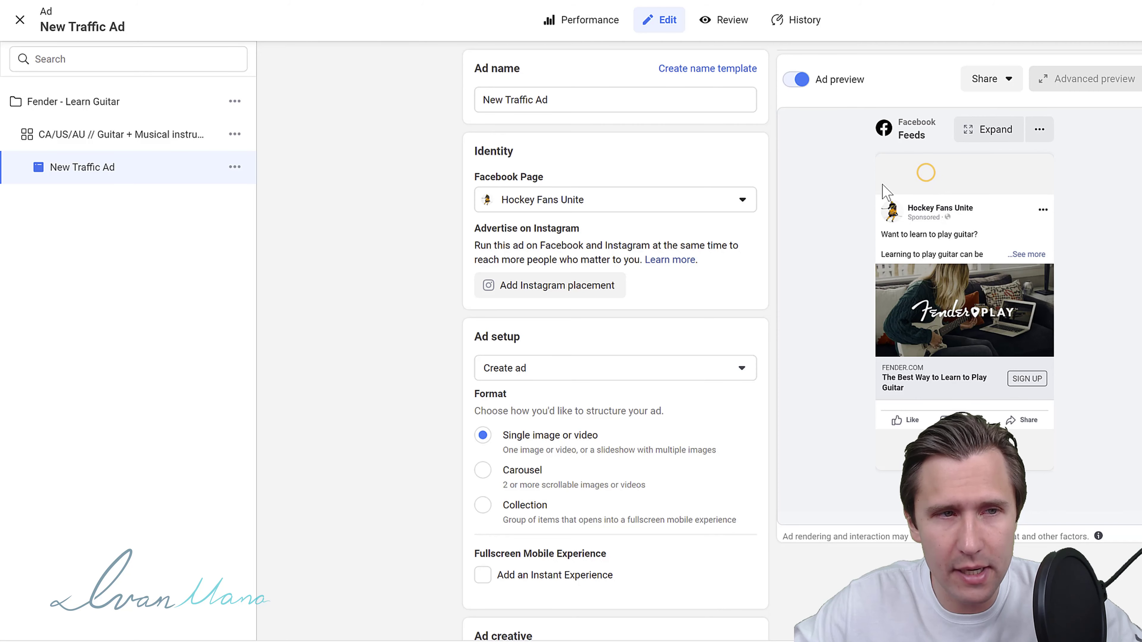
pyautogui.click(20, 20)
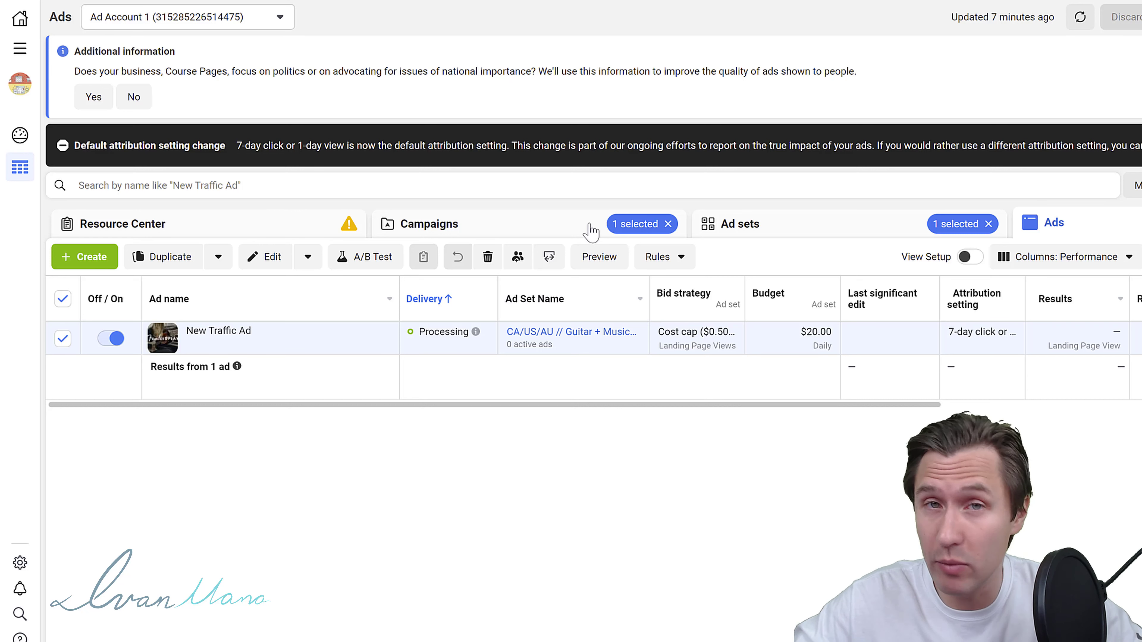
# Review the published campaign, its ad set and its ad in their respective lists.
pyautogui.click(494, 225)
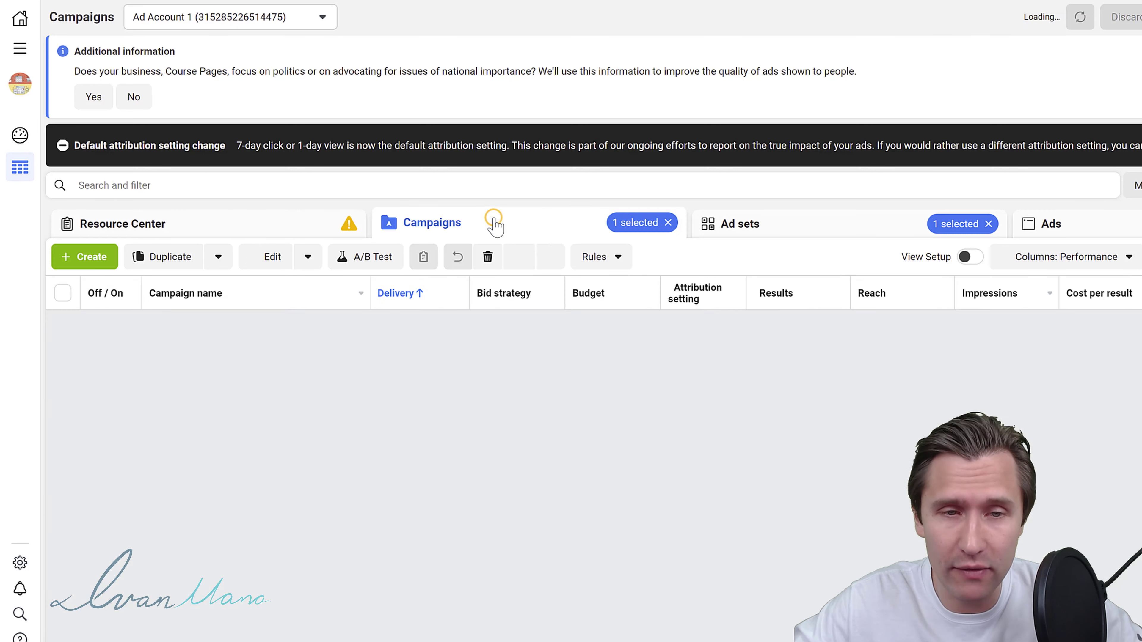
pyautogui.moveTo(269, 344)
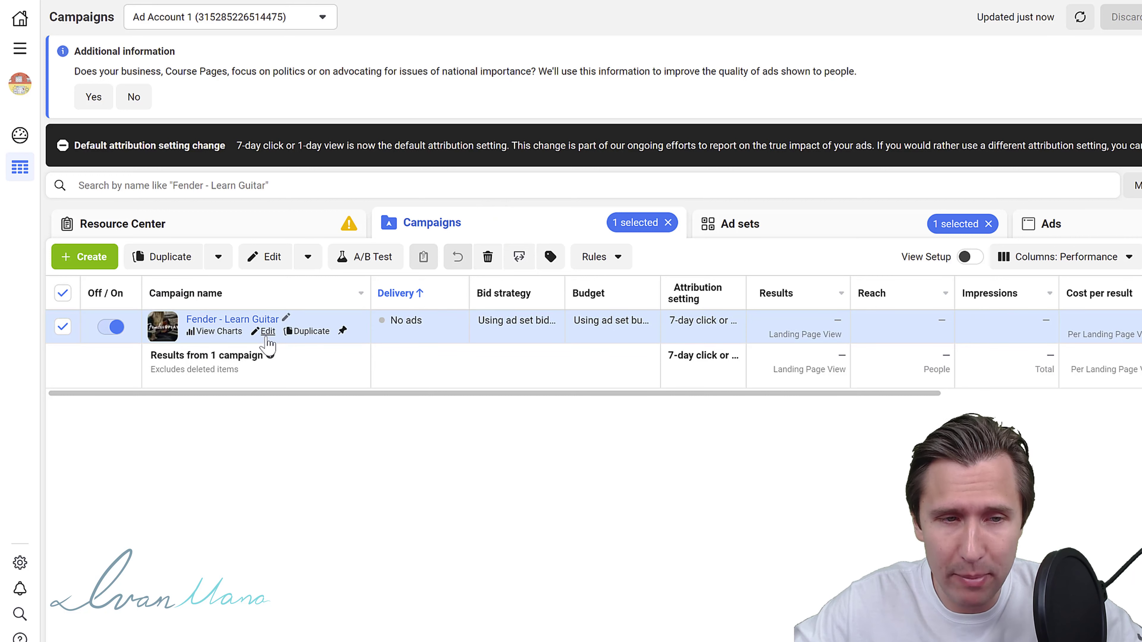
pyautogui.click(790, 224)
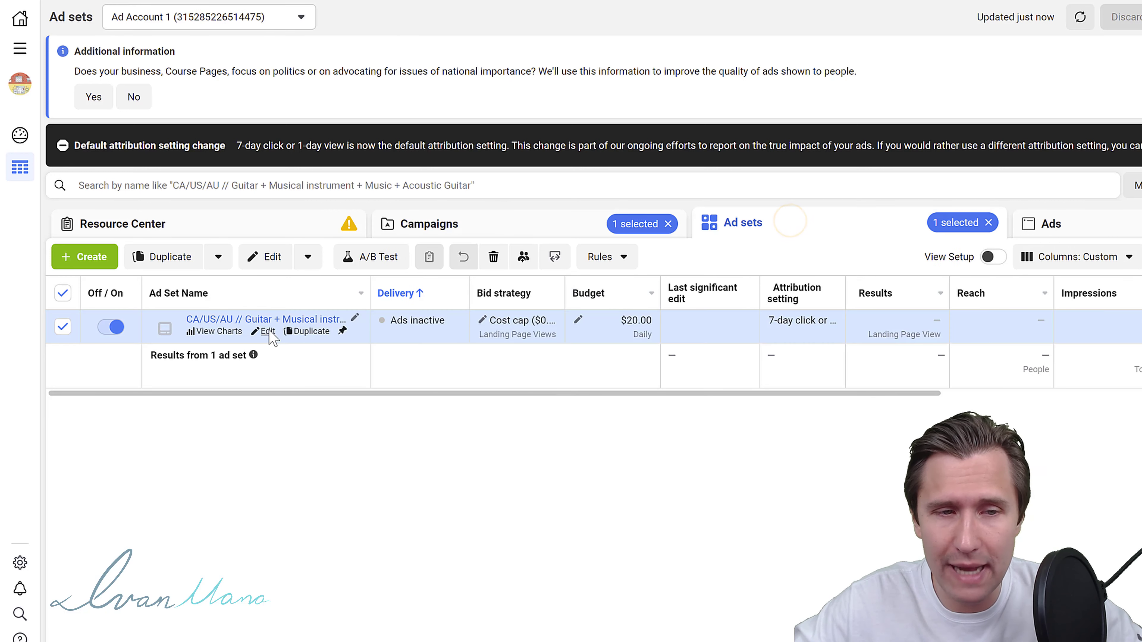
pyautogui.click(1043, 223)
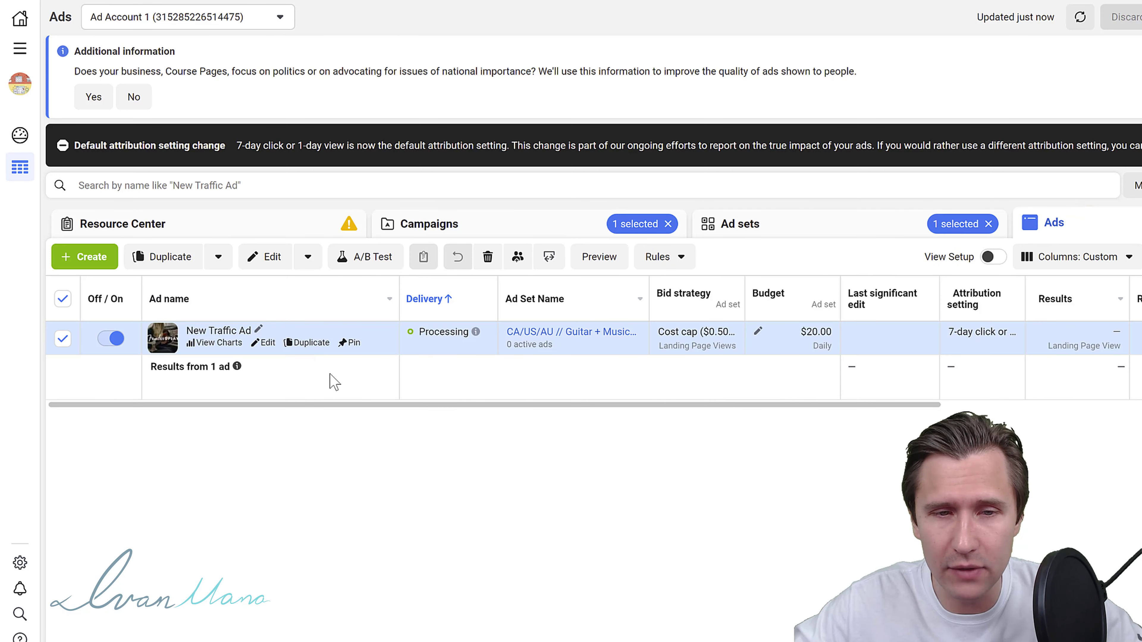
# Duplicate the existing ad set once within its original campaign.
pyautogui.click(754, 224)
pyautogui.moveTo(273, 333)
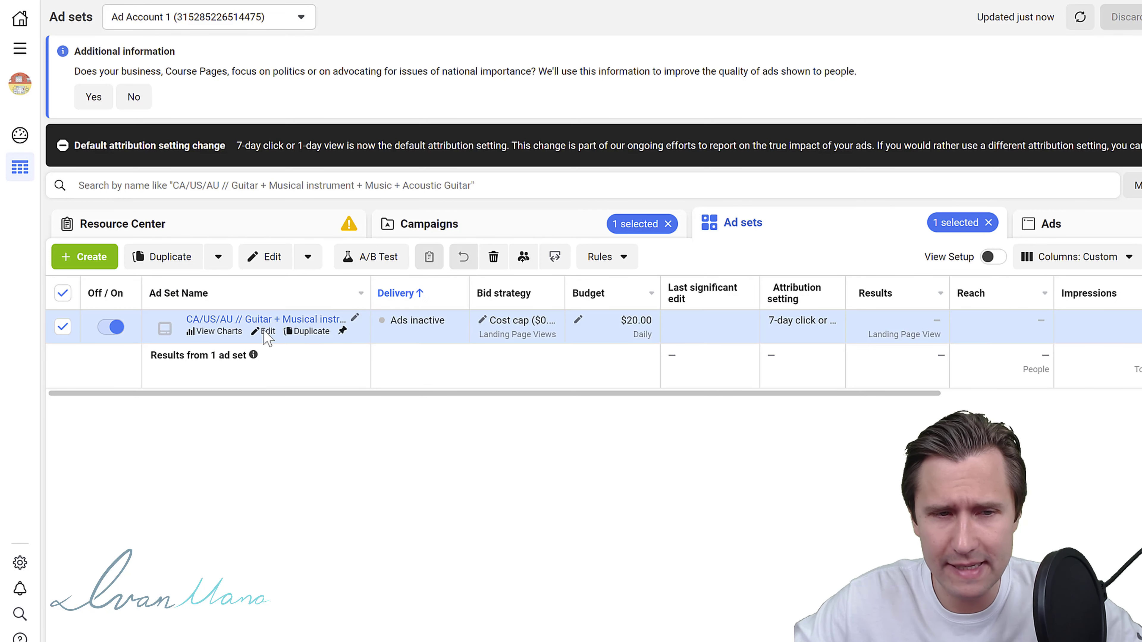
pyautogui.click(310, 333)
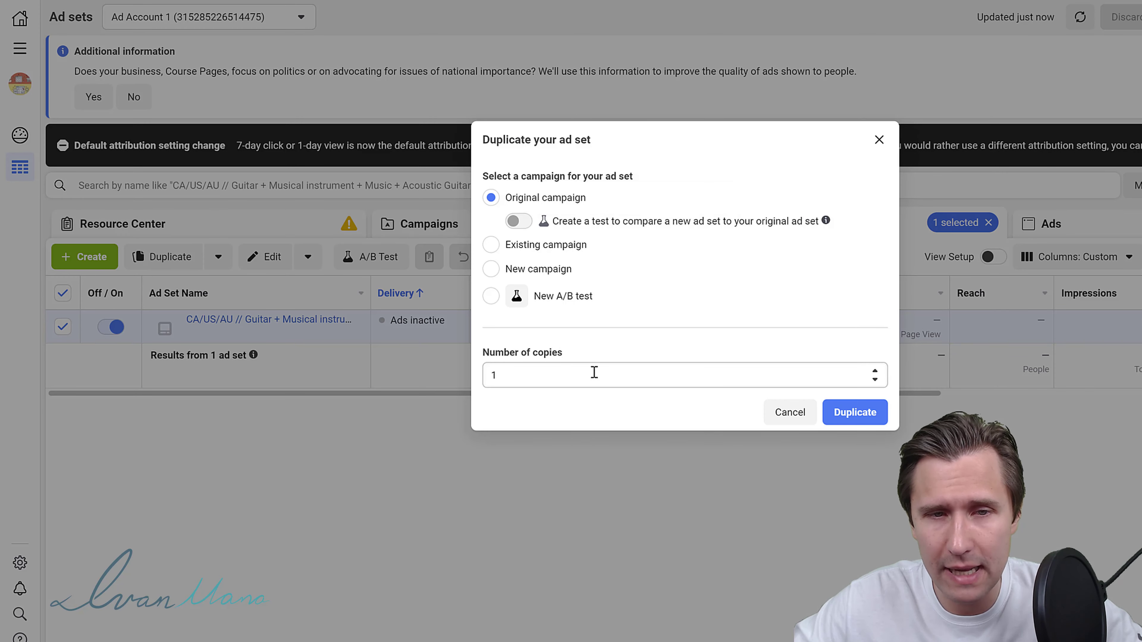
pyautogui.click(645, 372)
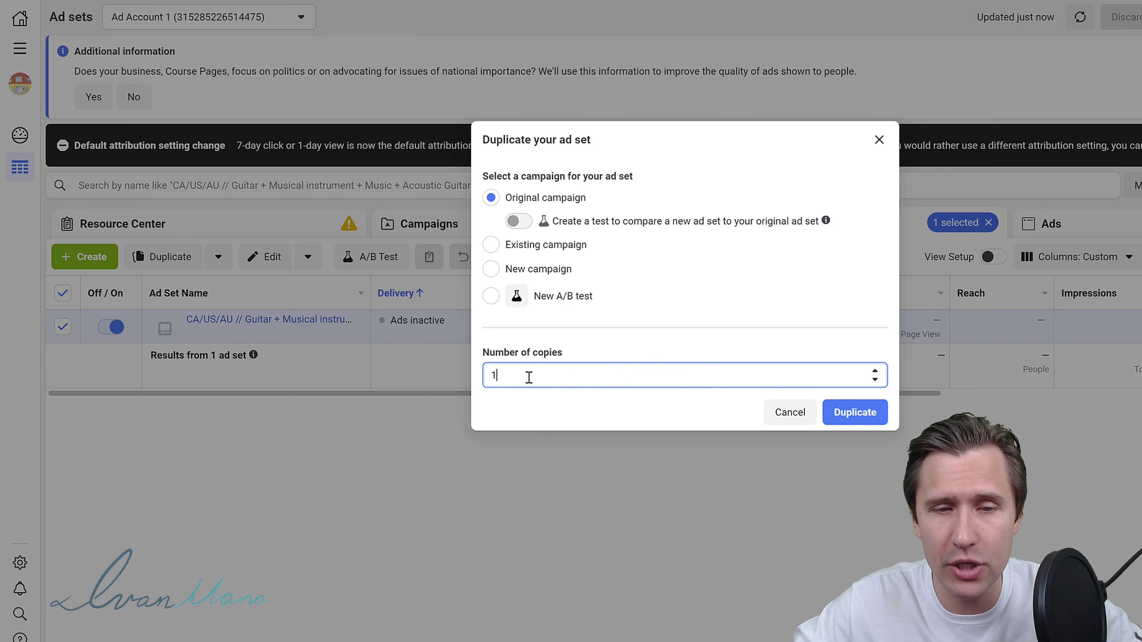
pyautogui.click(844, 413)
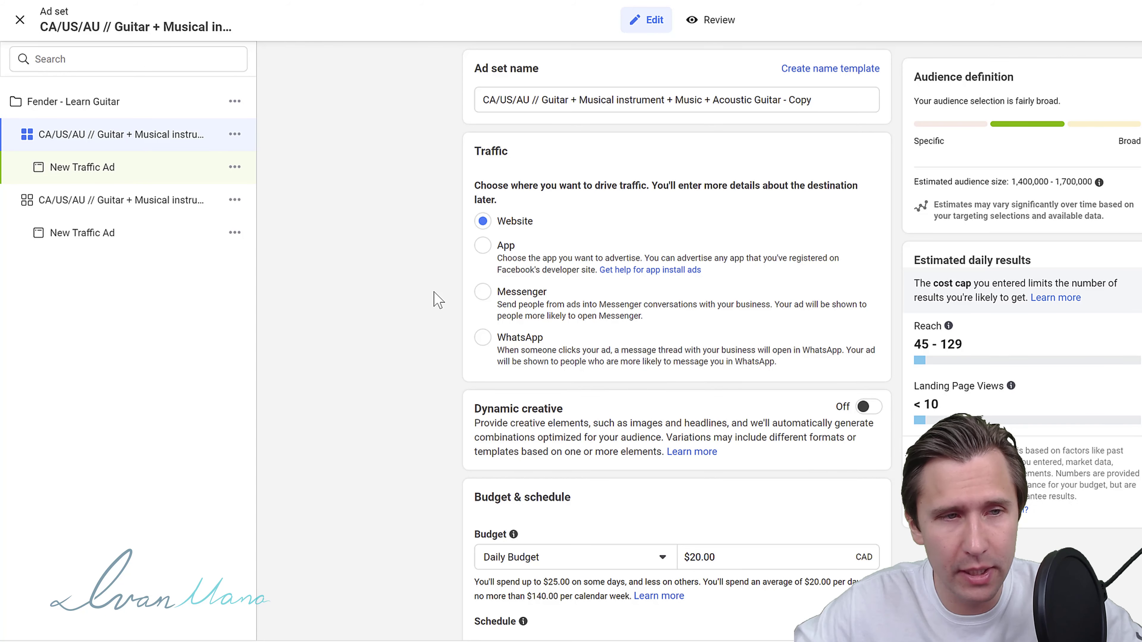
# Remove the Music and Acoustic guitar interests from the copied ad set's detailed targeting.
pyautogui.scroll(-3, 439, 300)
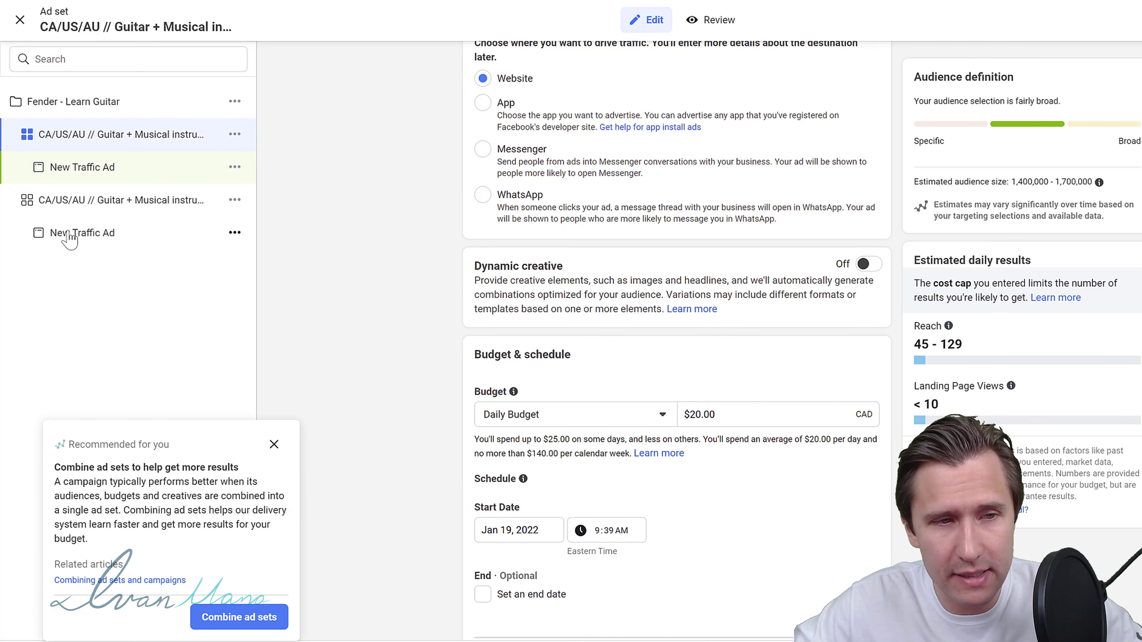
pyautogui.scroll(3, 459, 185)
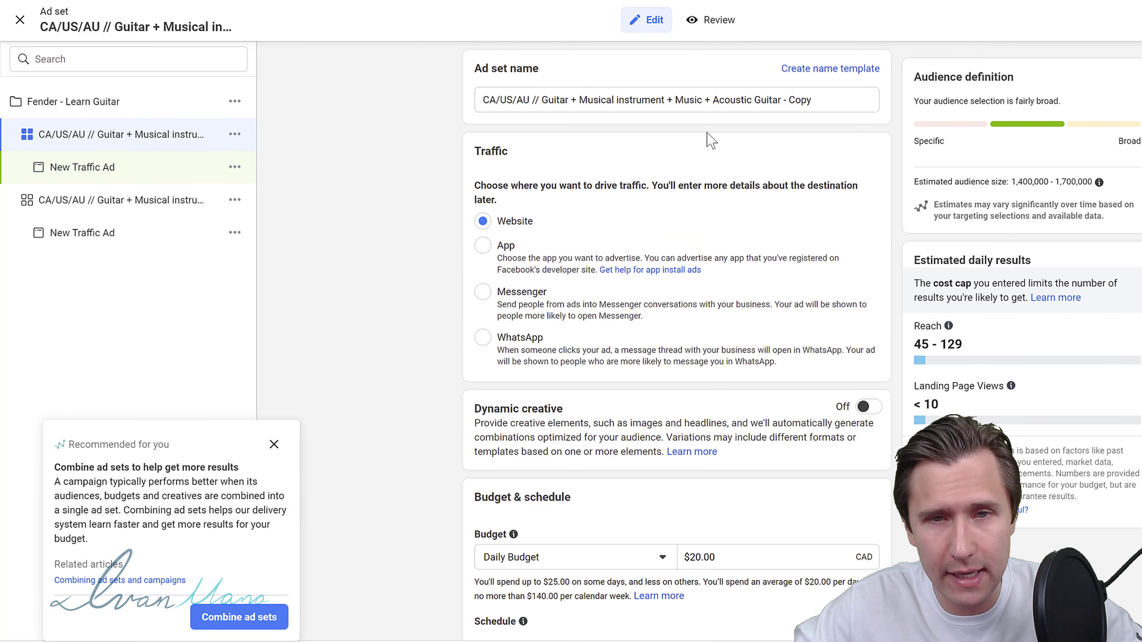
pyautogui.scroll(-20, 472, 293)
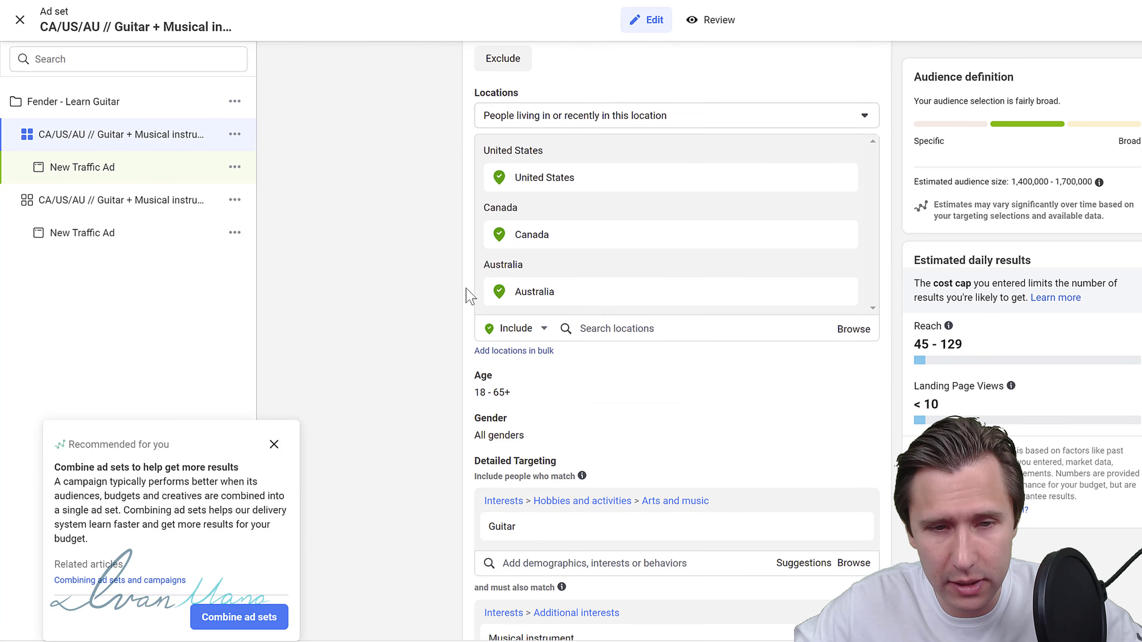
pyautogui.scroll(-5, 456, 305)
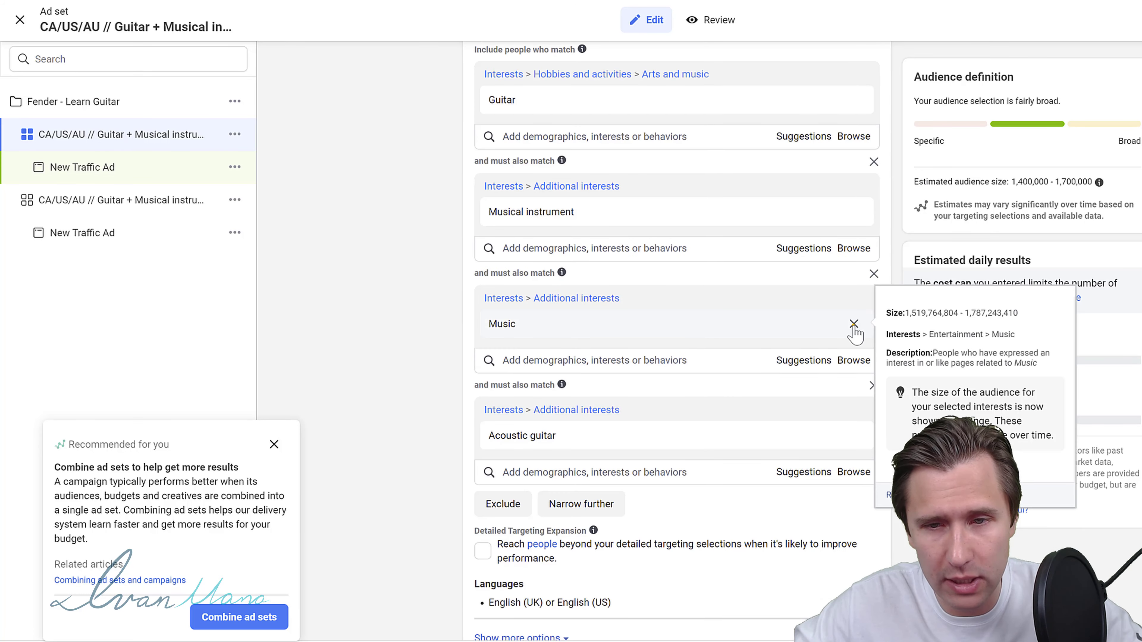
pyautogui.click(853, 323)
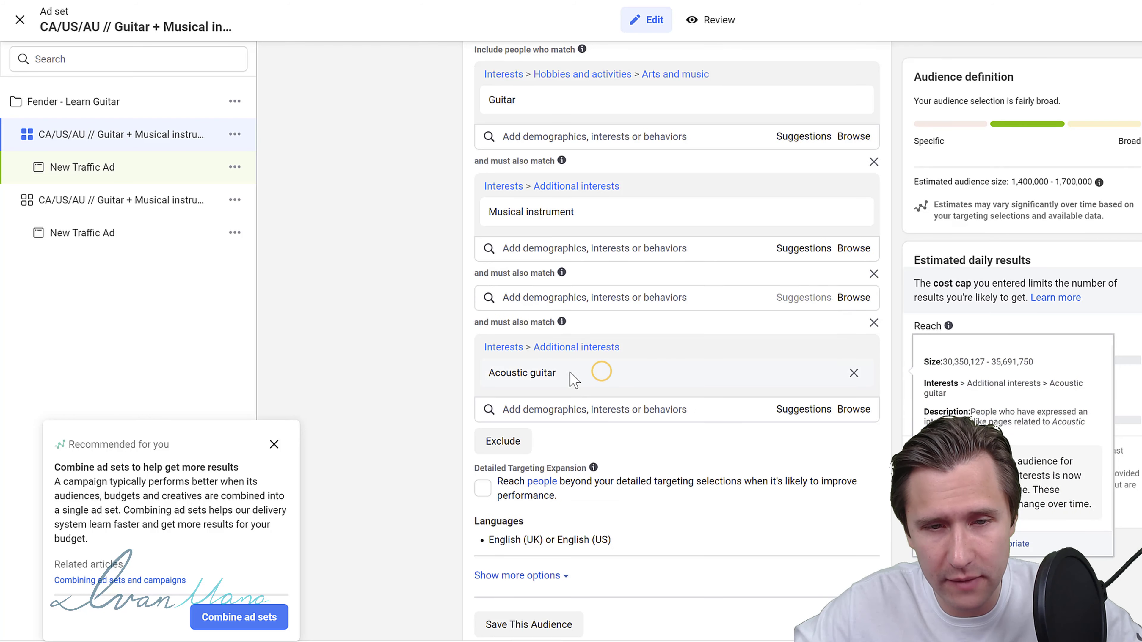
pyautogui.click(854, 374)
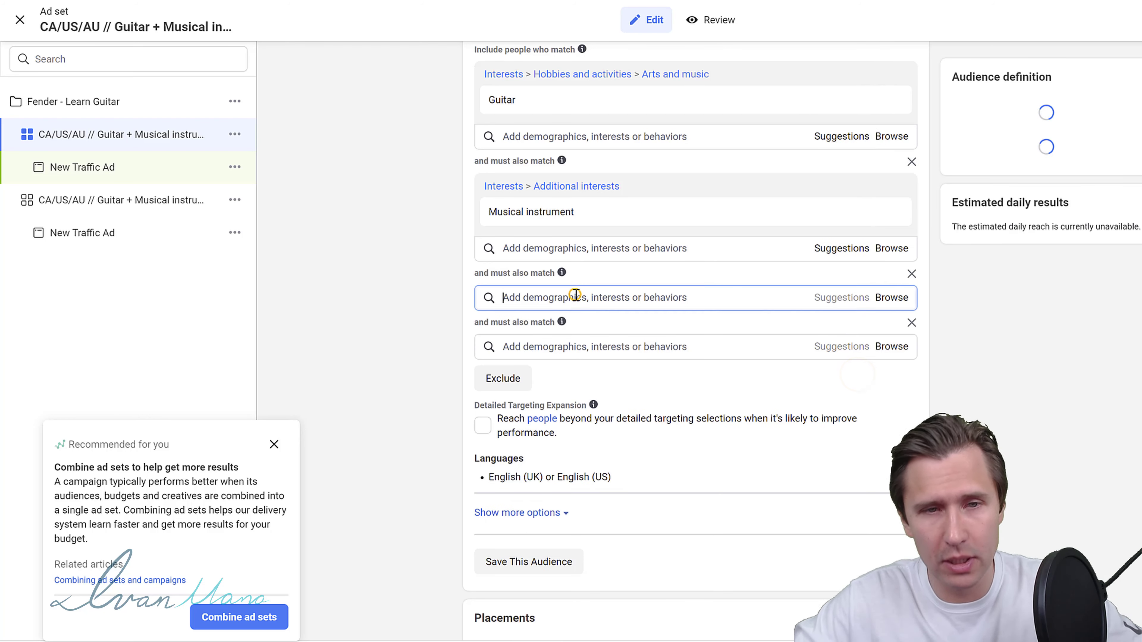
# Add Bob Marley as a must-also-match interest after Musical instrument and check the estimated audience size.
pyautogui.click(576, 296)
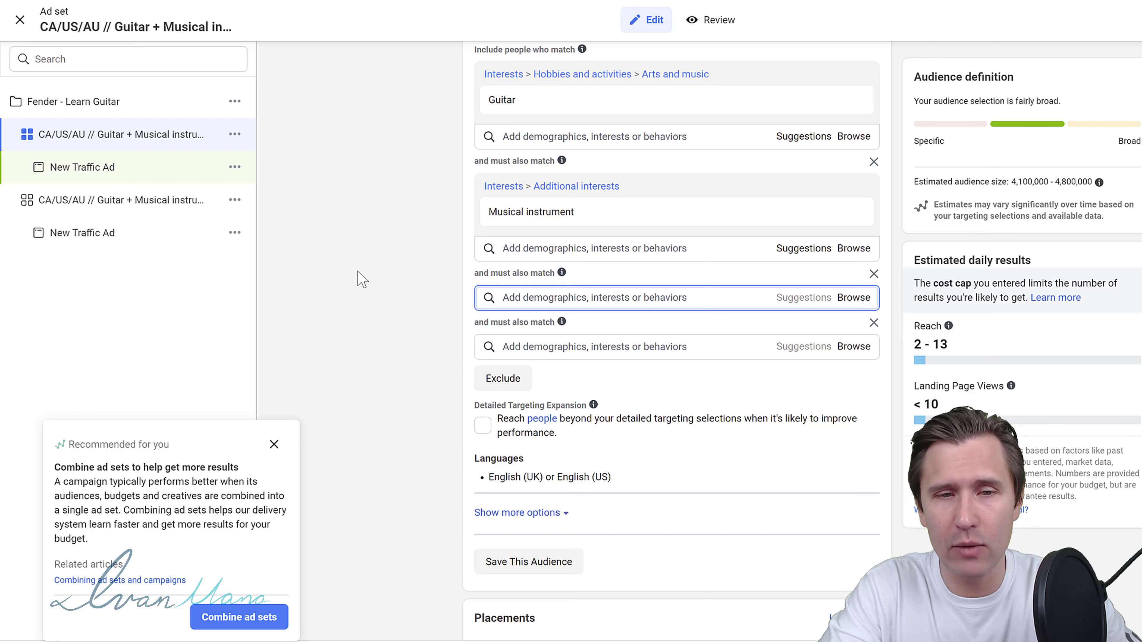
pyautogui.scroll(2, 362, 279)
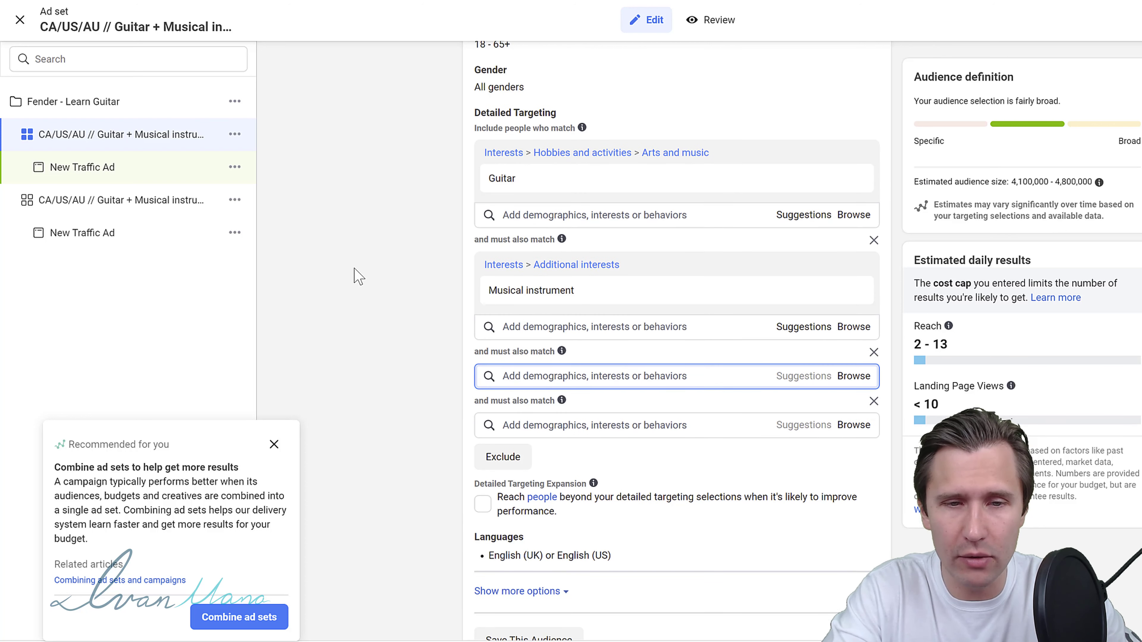
pyautogui.write('bob marley')
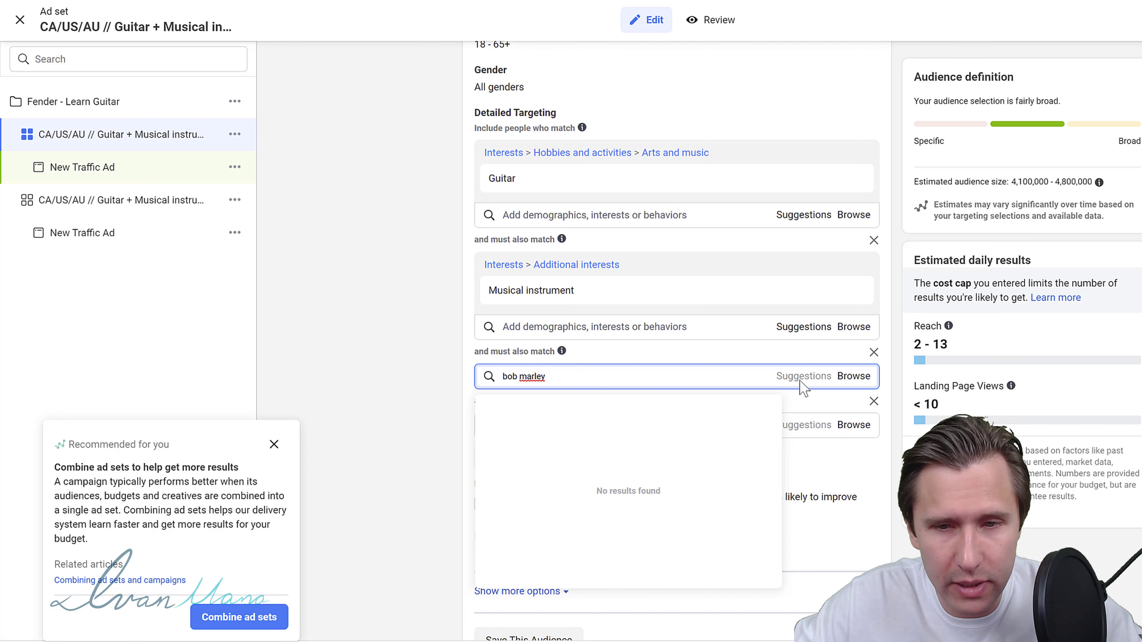
pyautogui.click(856, 376)
pyautogui.click(557, 381)
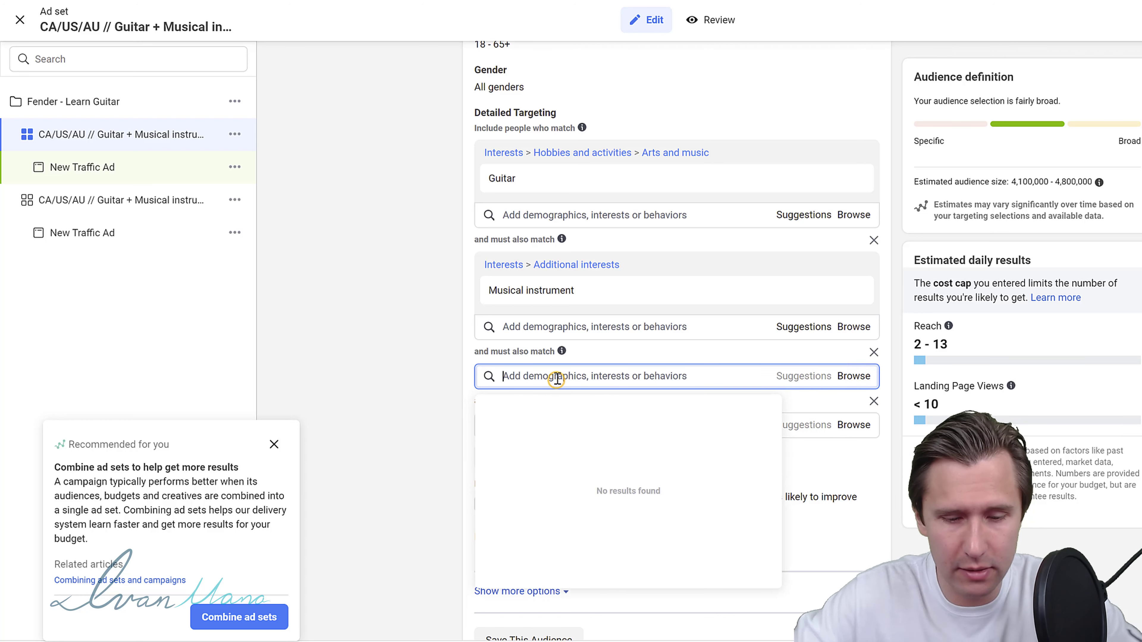
pyautogui.write('marley')
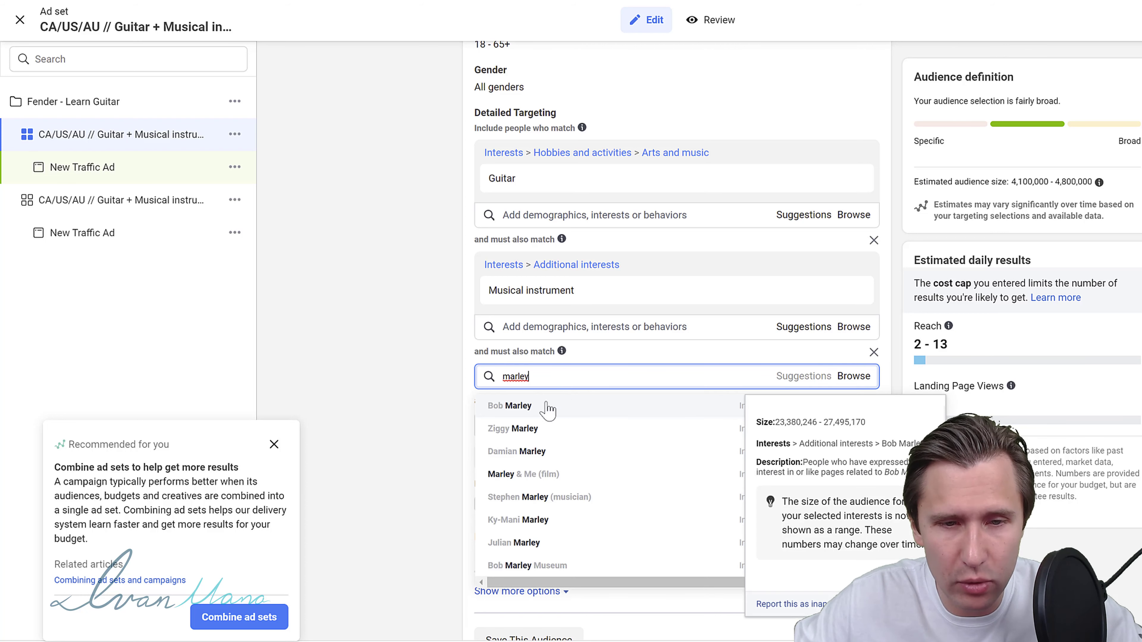
pyautogui.click(543, 407)
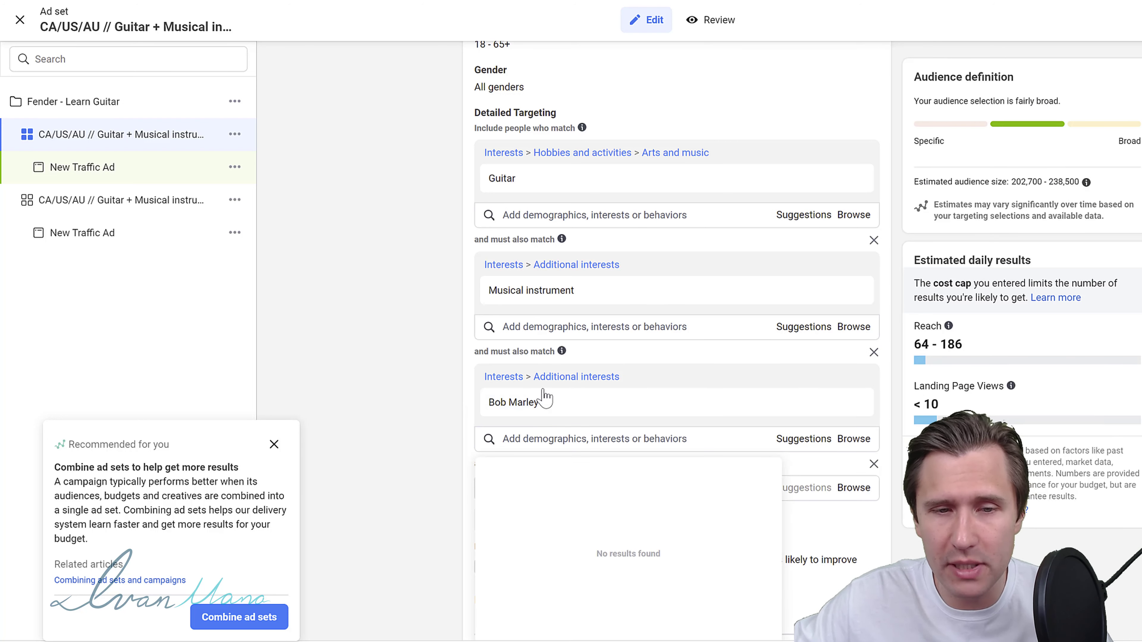
pyautogui.moveTo(542, 395)
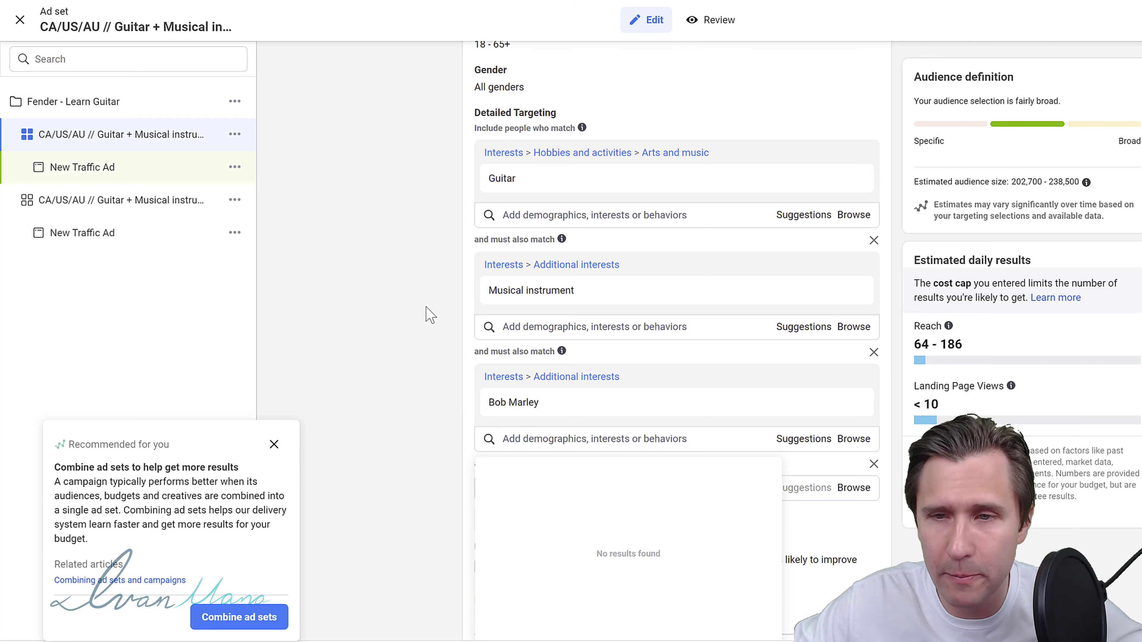
pyautogui.click(422, 280)
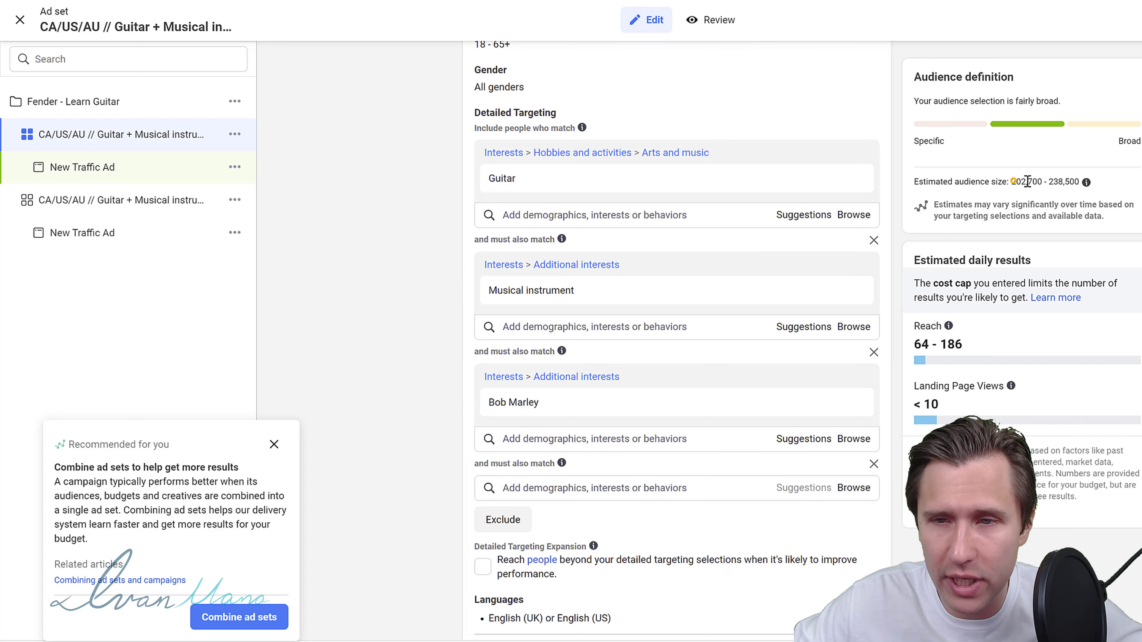
pyautogui.moveTo(1027, 181); pyautogui.dragTo(1078, 181)
# Rename the copied ad set "CA/US/AU // Guitar + Musical instrument + Bob Marley", publish it and close the editor.
pyautogui.doubleClick(530, 400)
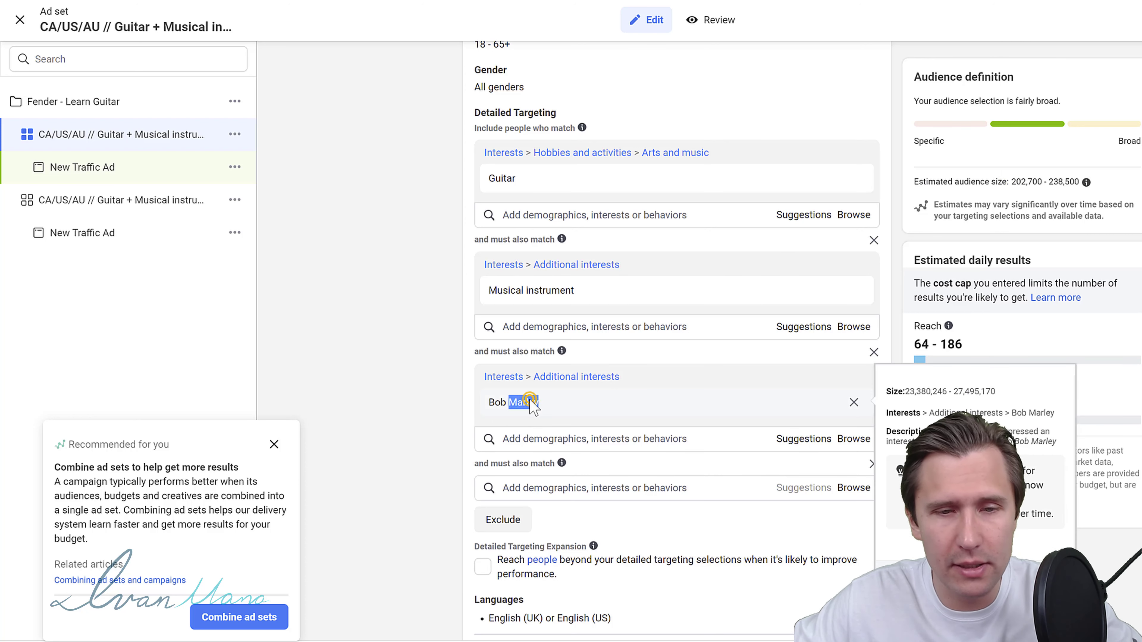
pyautogui.tripleClick(530, 400)
pyautogui.scroll(15, 408, 309)
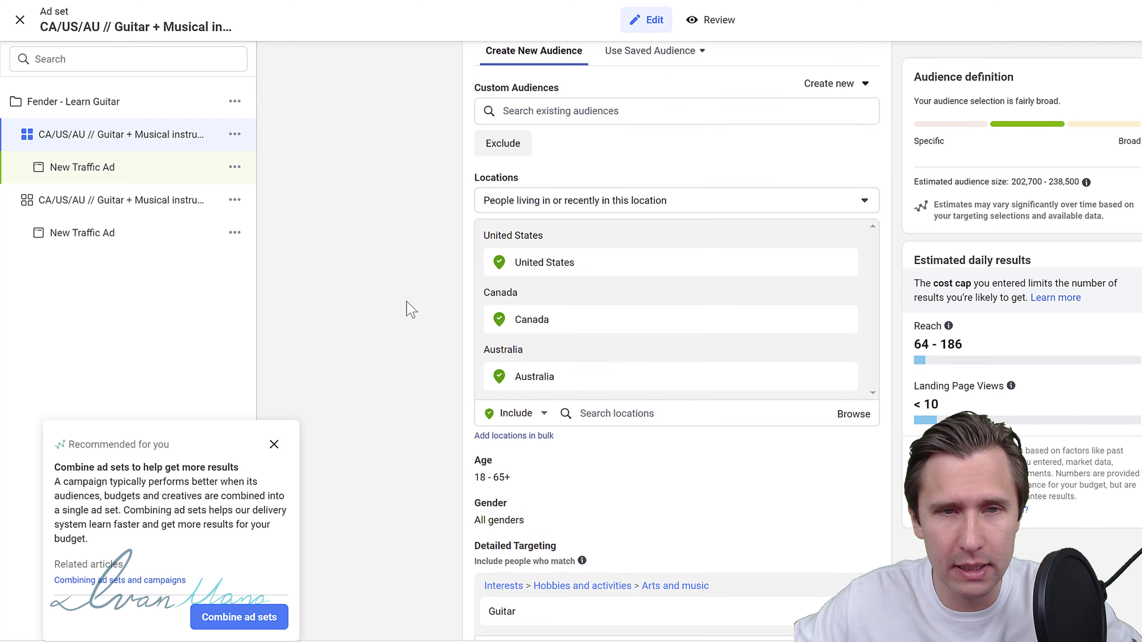
pyautogui.click(483, 221)
pyautogui.moveTo(809, 97)
pyautogui.mouseDown()
pyautogui.moveTo(684, 104)
pyautogui.moveTo(828, 100)
pyautogui.mouseUp()
pyautogui.click(676, 102)
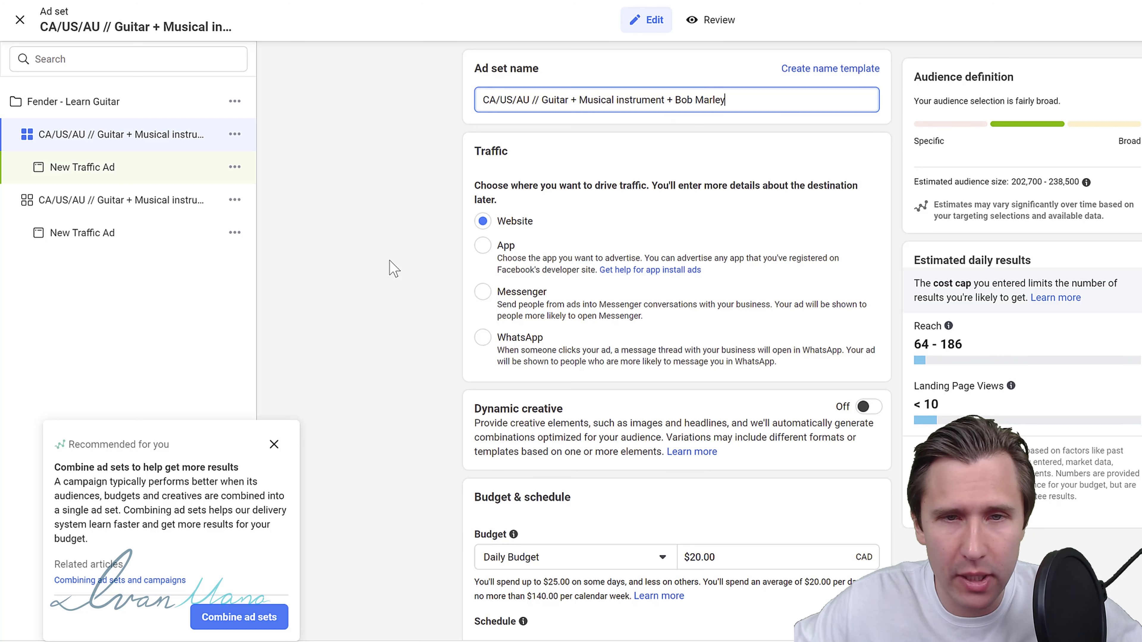
pyautogui.click(1135, 639)
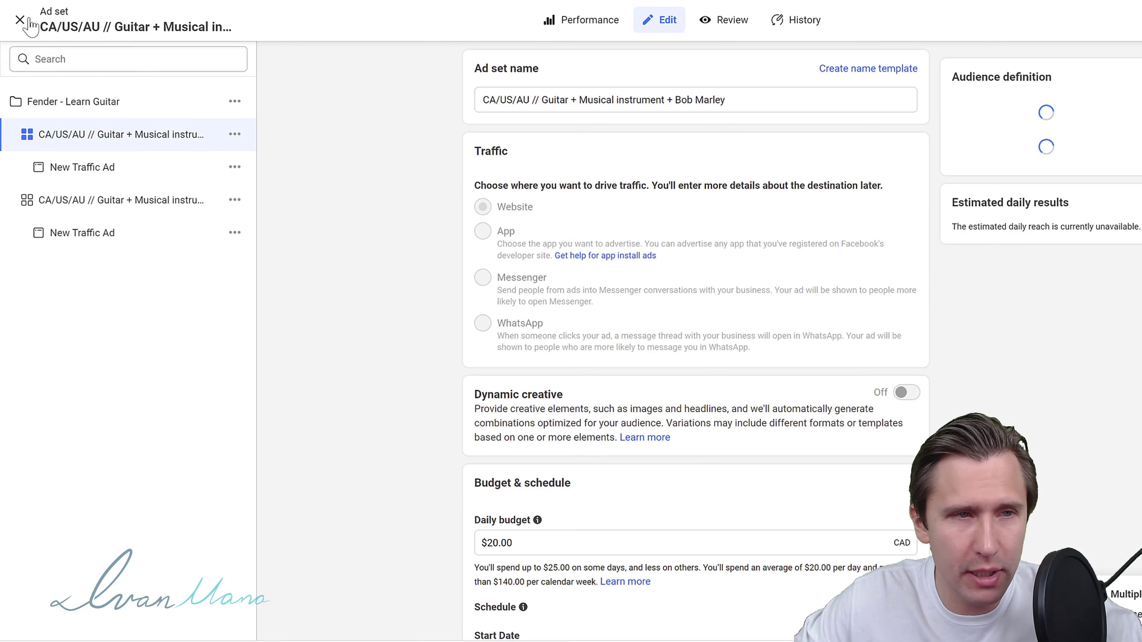
pyautogui.click(20, 20)
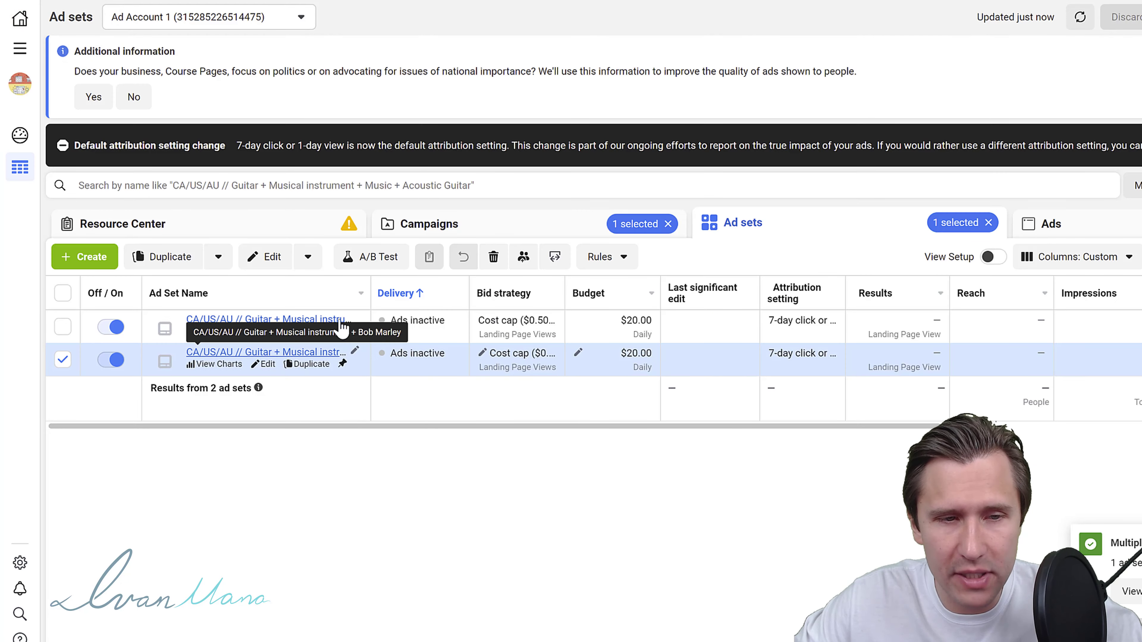
# Widen the Ad Set Name column and open the ad in the original "Guitar + Musical instrument + Music + Acoustic Guitar" ad set for editing.
pyautogui.moveTo(367, 289); pyautogui.dragTo(526, 292)
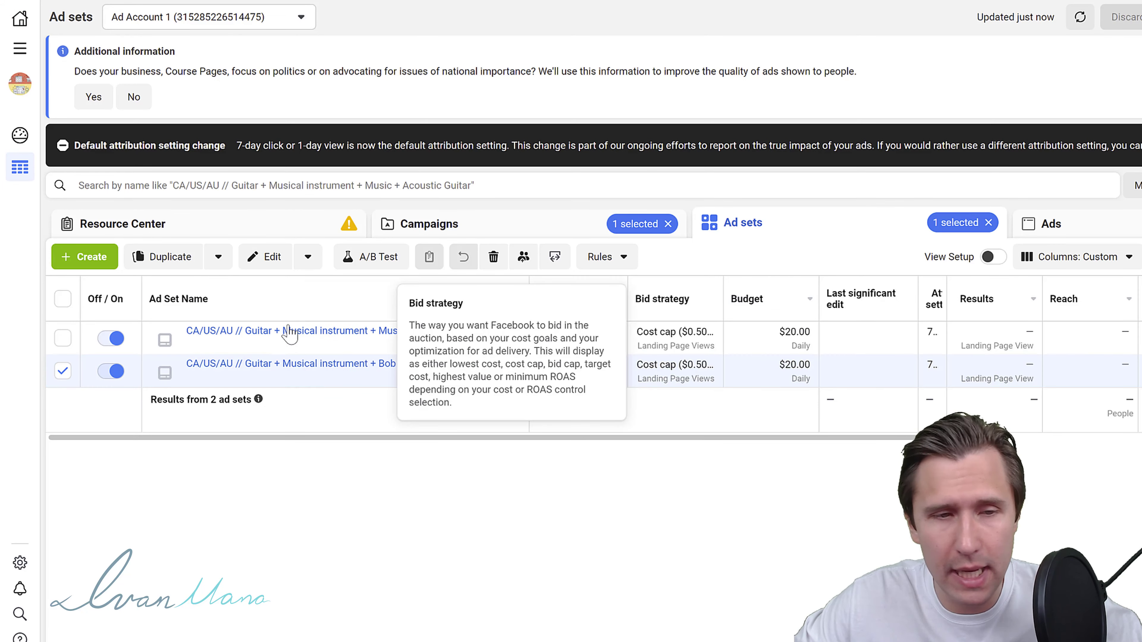
pyautogui.click(290, 332)
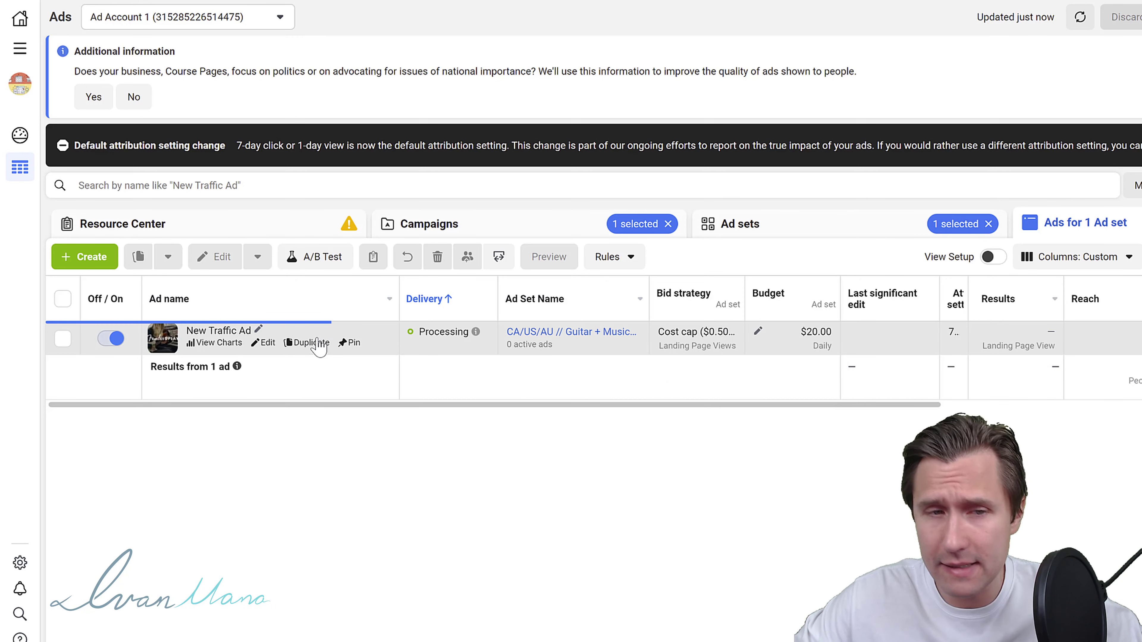
pyautogui.click(268, 343)
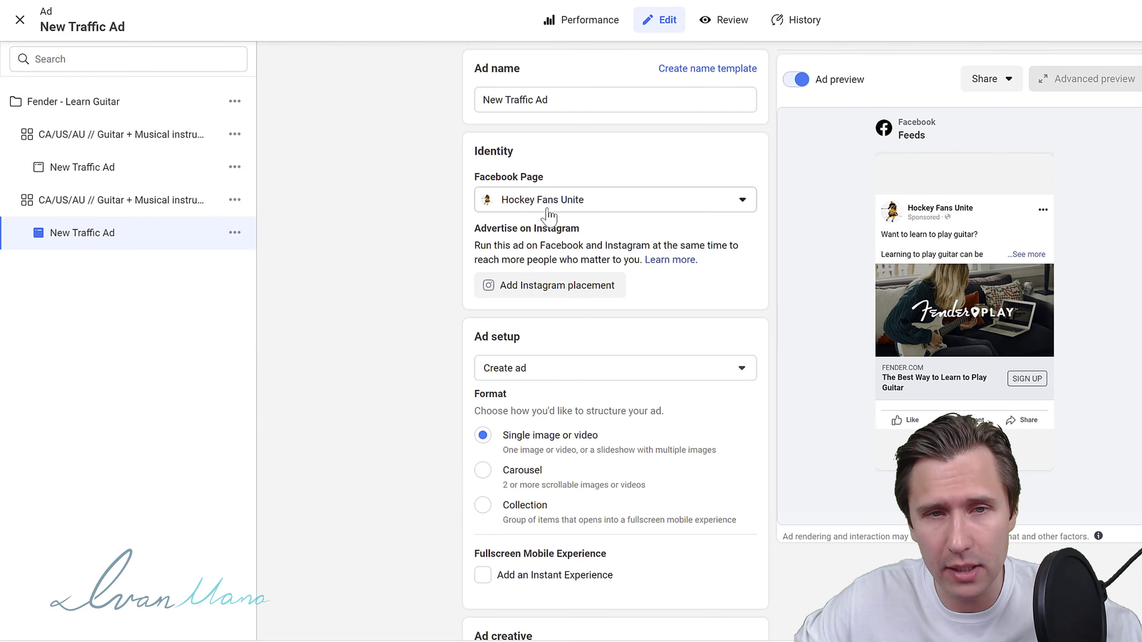
# Rename the ad "Learn guitar? + Woman playing guitar @ Computer", publish the change, and close the editor to return to the campaigns list.
pyautogui.tripleClick(544, 99)
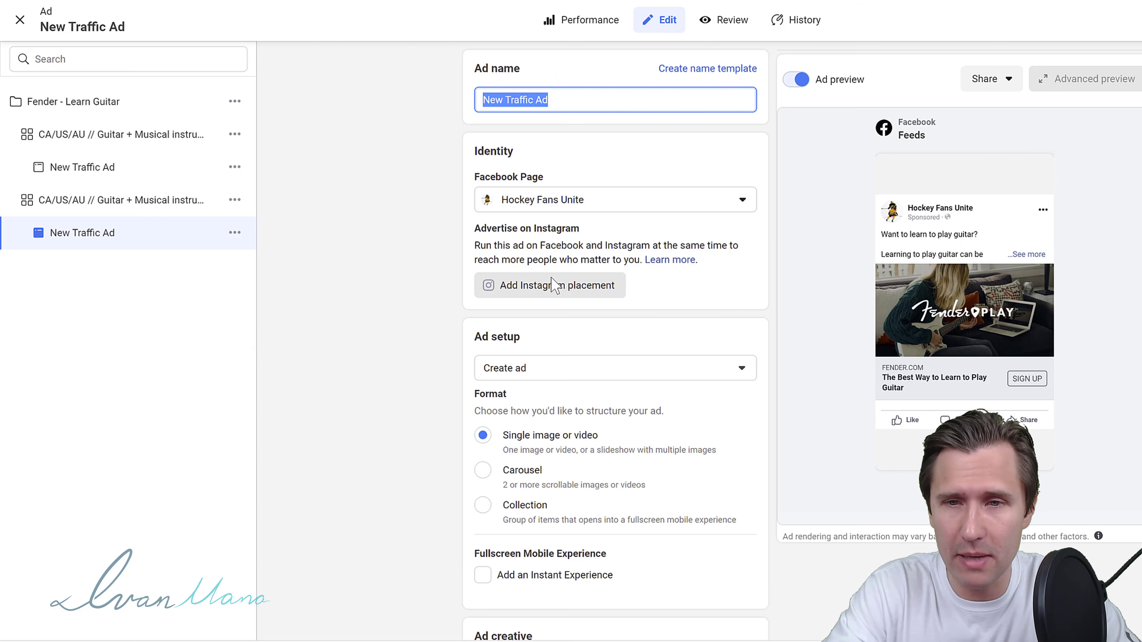
pyautogui.write('Lea')
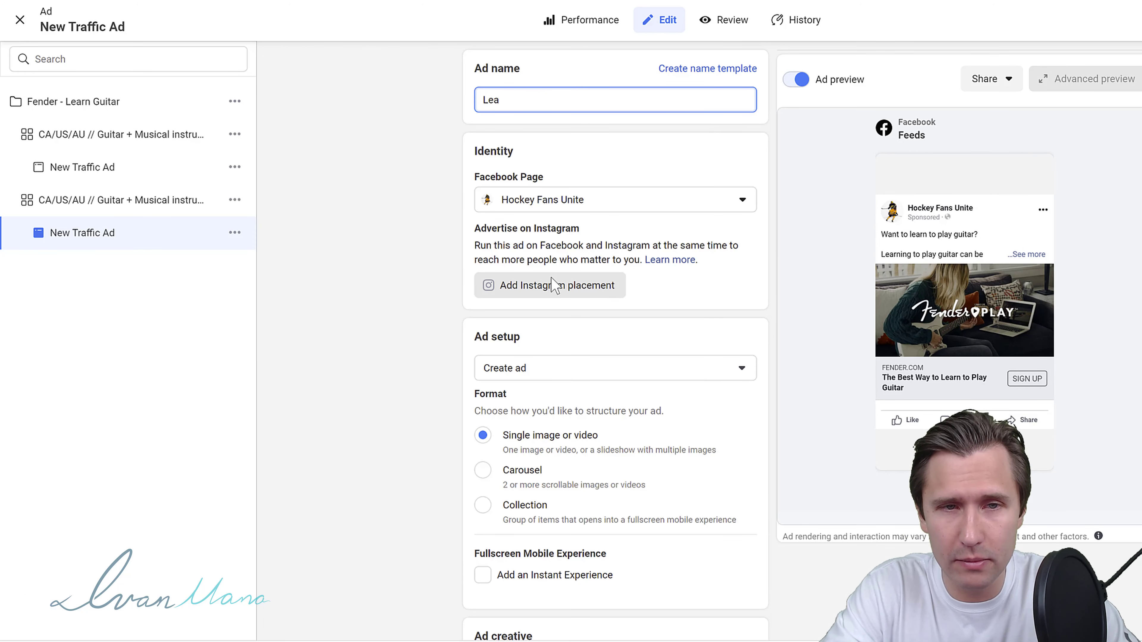
pyautogui.write('rrn guitar? + Woman p')
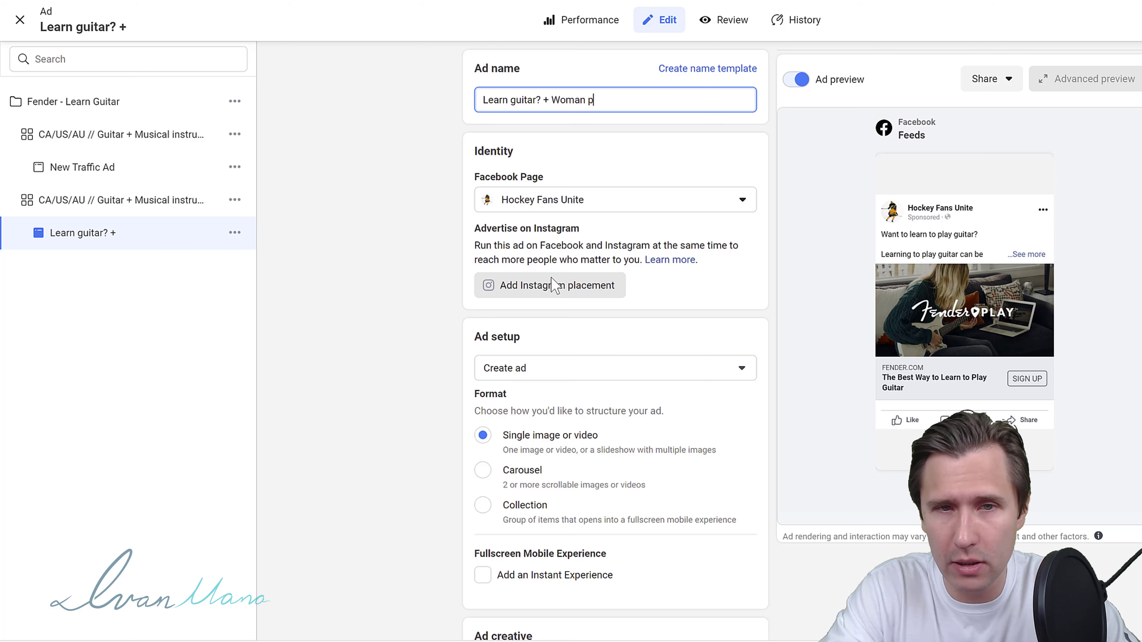
pyautogui.write('laying guitar @ Computer')
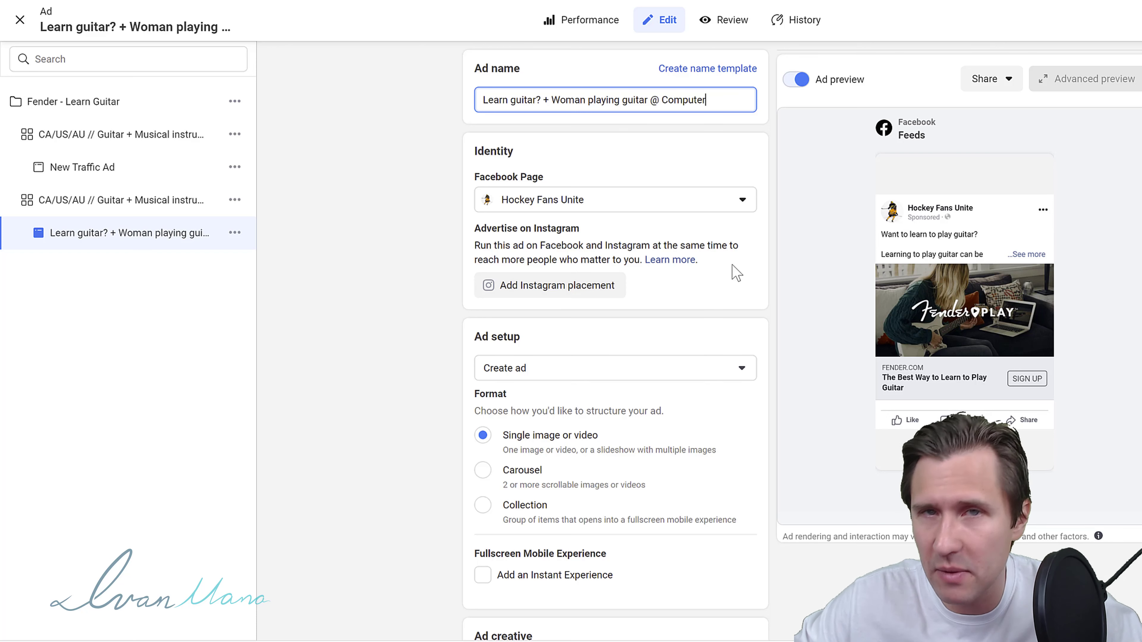
pyautogui.click(1129, 637)
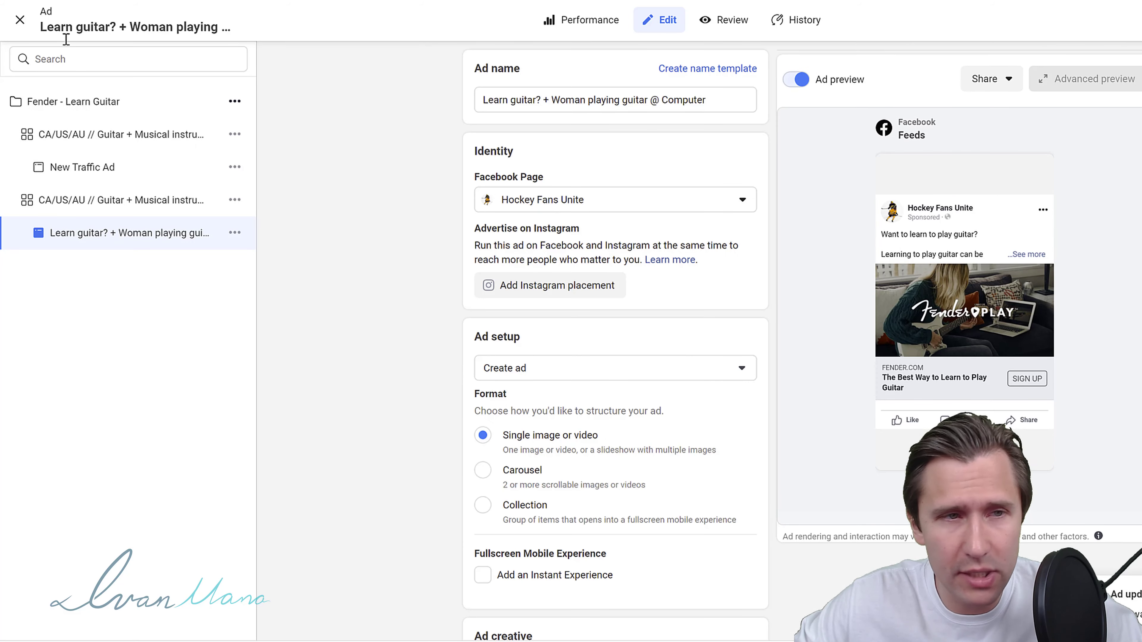
pyautogui.click(20, 20)
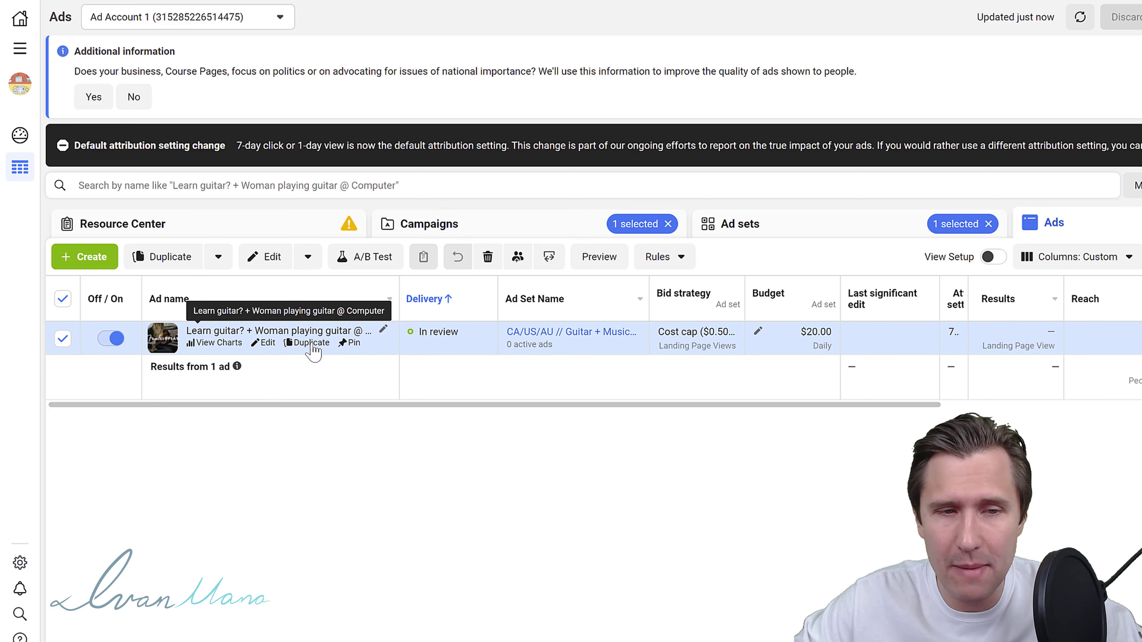
pyautogui.click(480, 228)
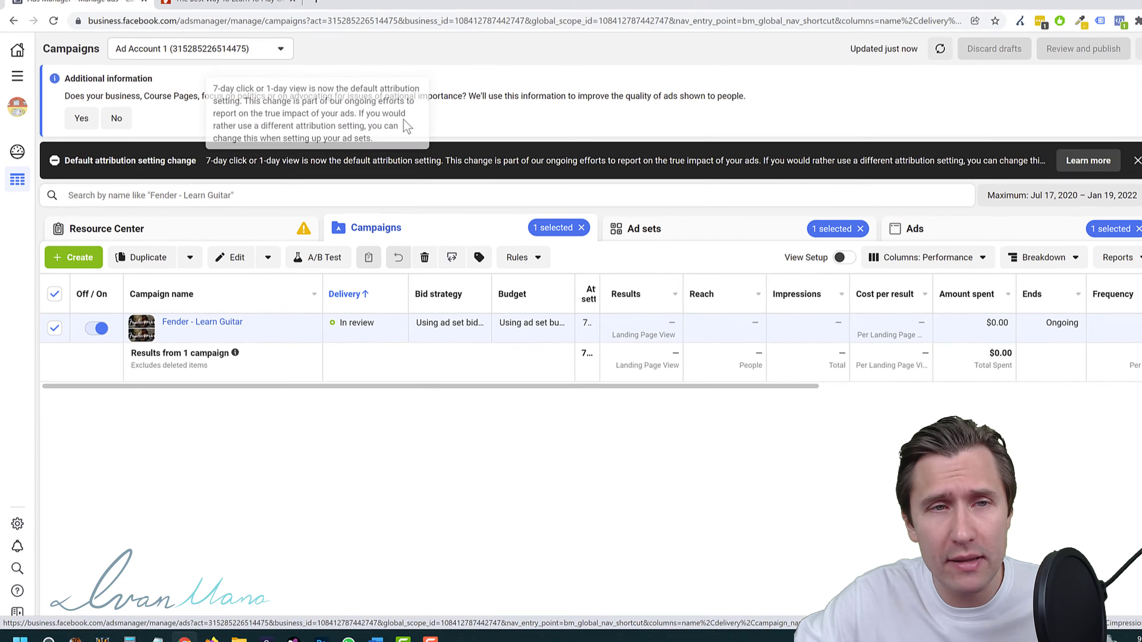
# Open youtube.com/ivanmana in a new browser tab and look through the channel's uploaded videos.
pyautogui.click(302, 10)
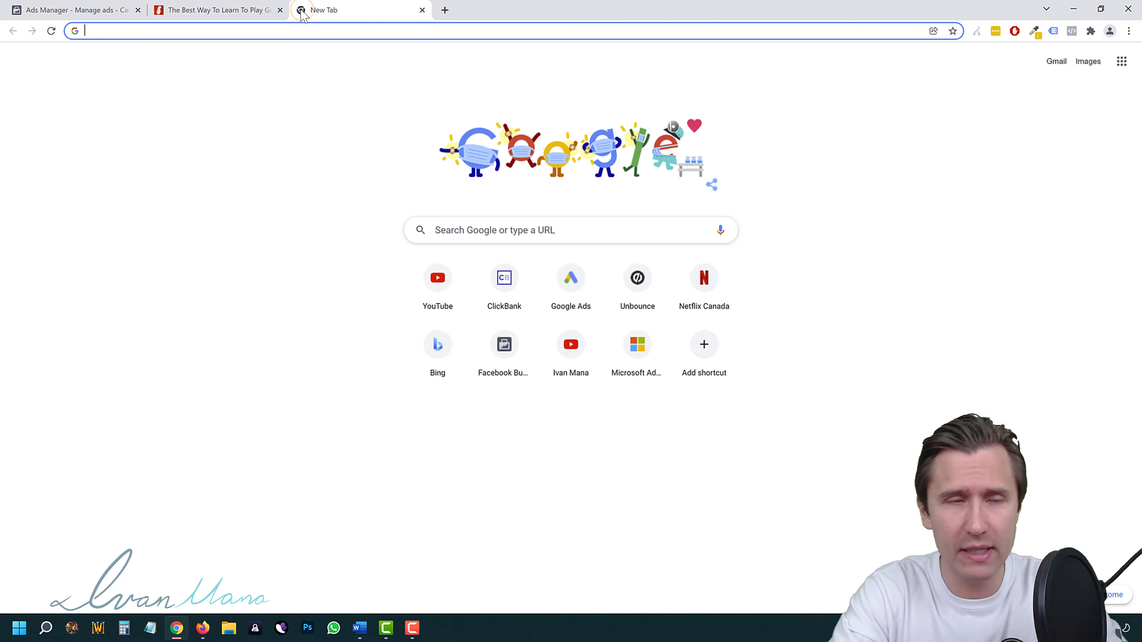
pyautogui.write('youtube.com/ivanma')
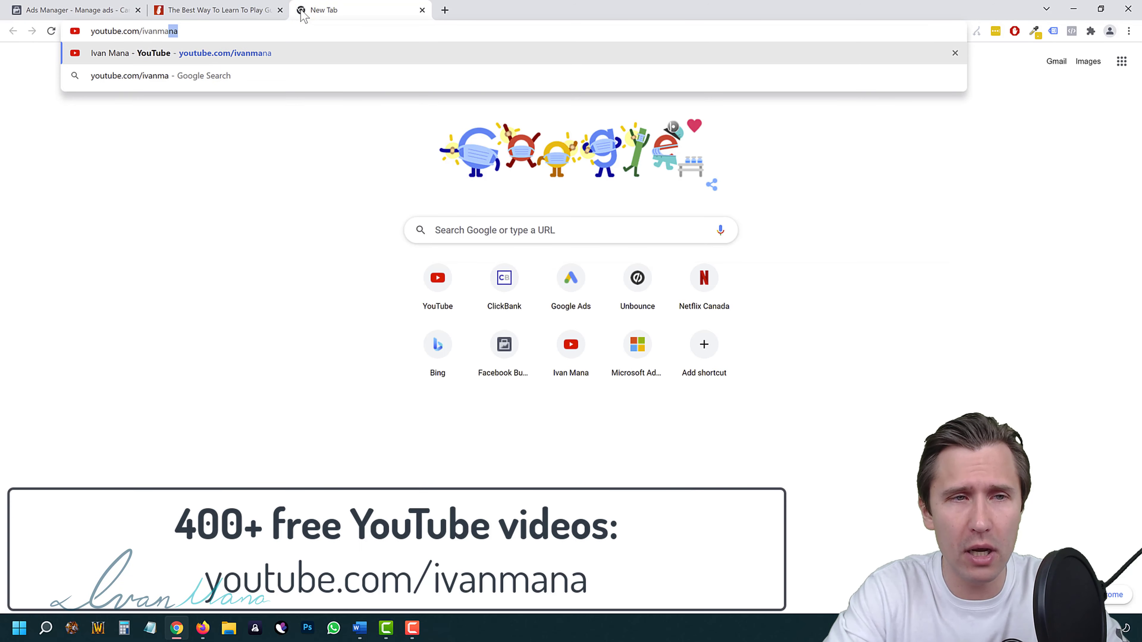
pyautogui.press('Return')
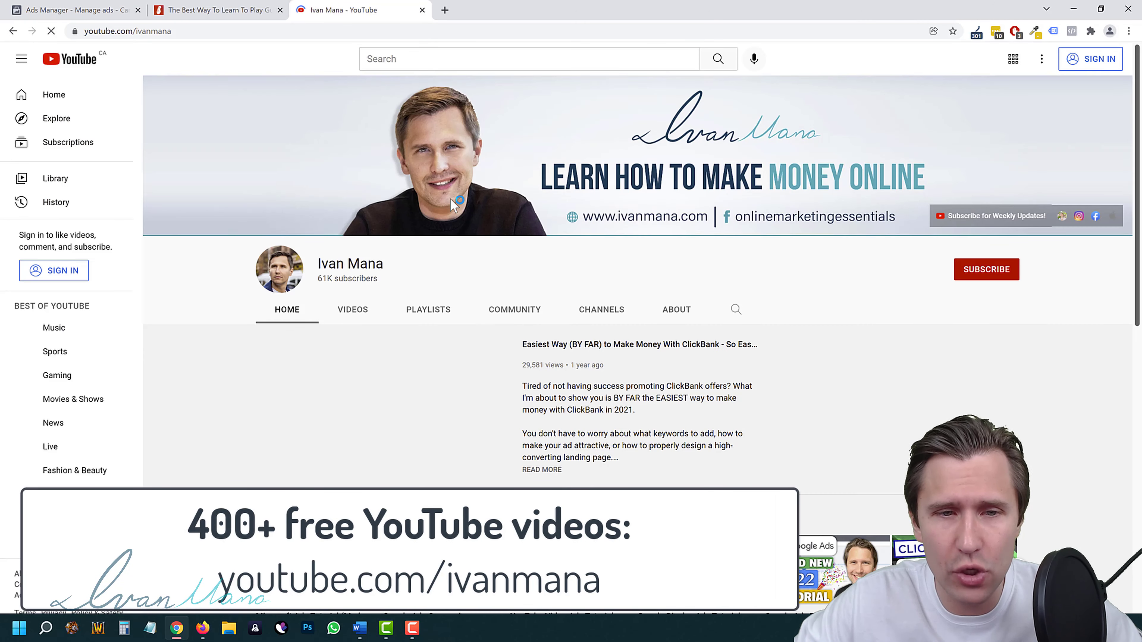
pyautogui.click(357, 307)
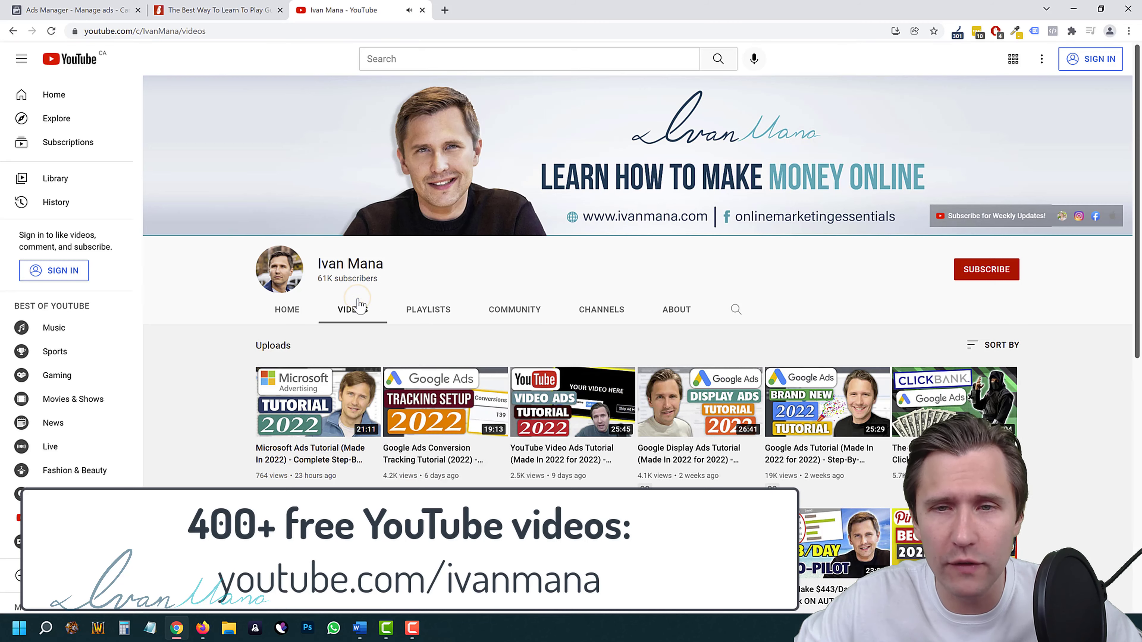
pyautogui.scroll(-3, 504, 306)
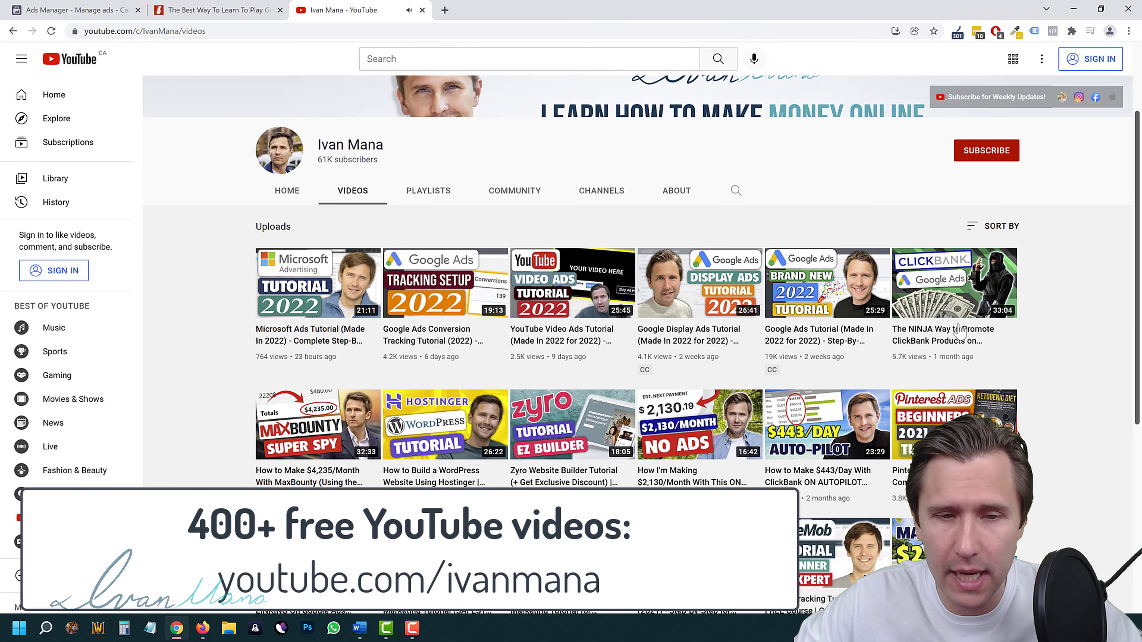
pyautogui.scroll(-4, 818, 416)
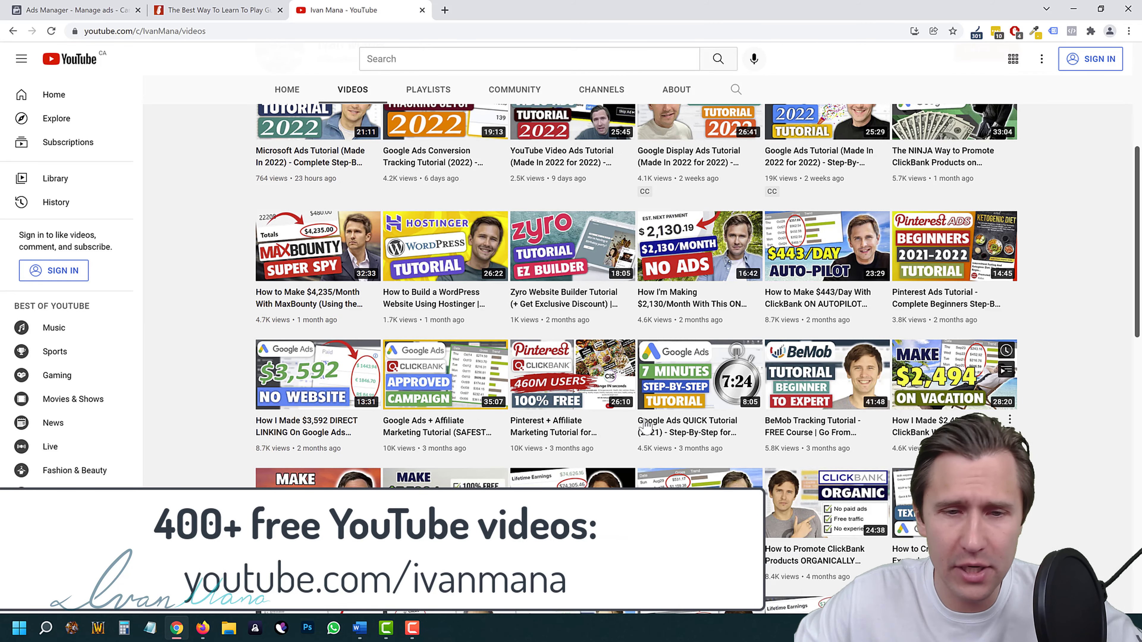
pyautogui.scroll(-4, 569, 396)
pyautogui.scroll(10, 569, 396)
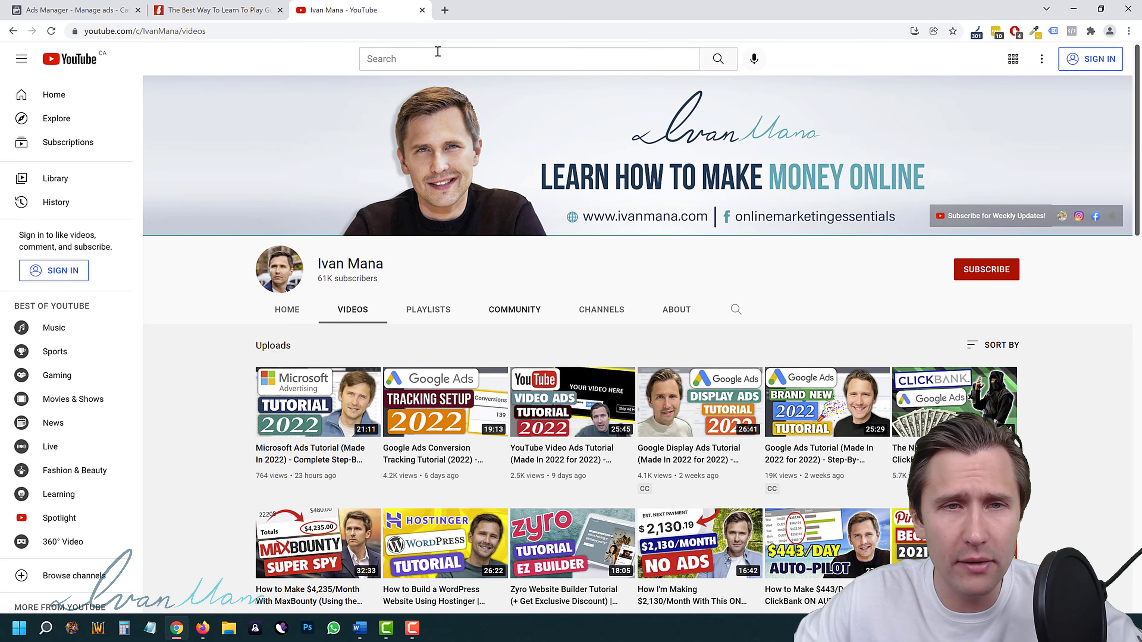
# Visit ivanmana.com in the same tab to view its home page, and switch back to Ads Manager.
pyautogui.click(419, 30)
pyautogui.write('ivanmana.com')
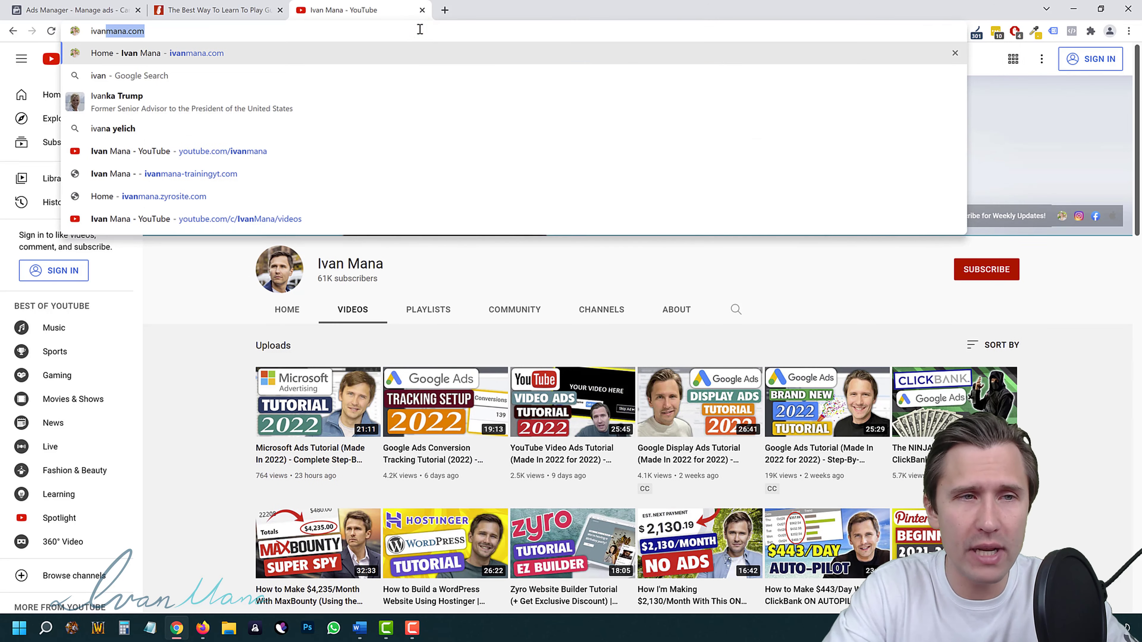
pyautogui.press('Return')
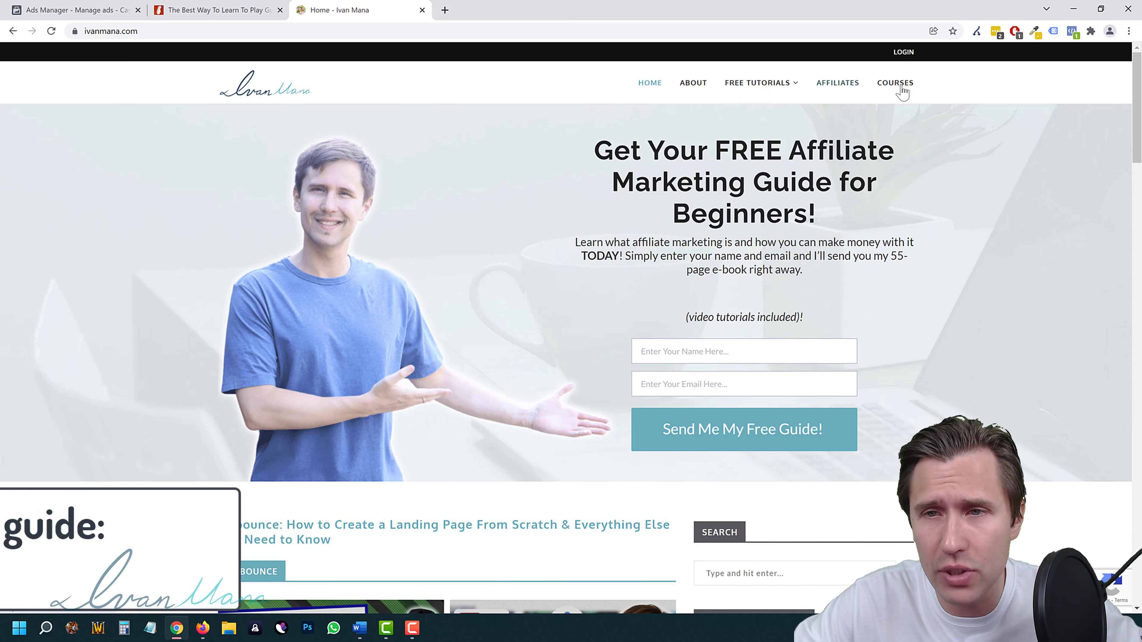
pyautogui.click(131, 8)
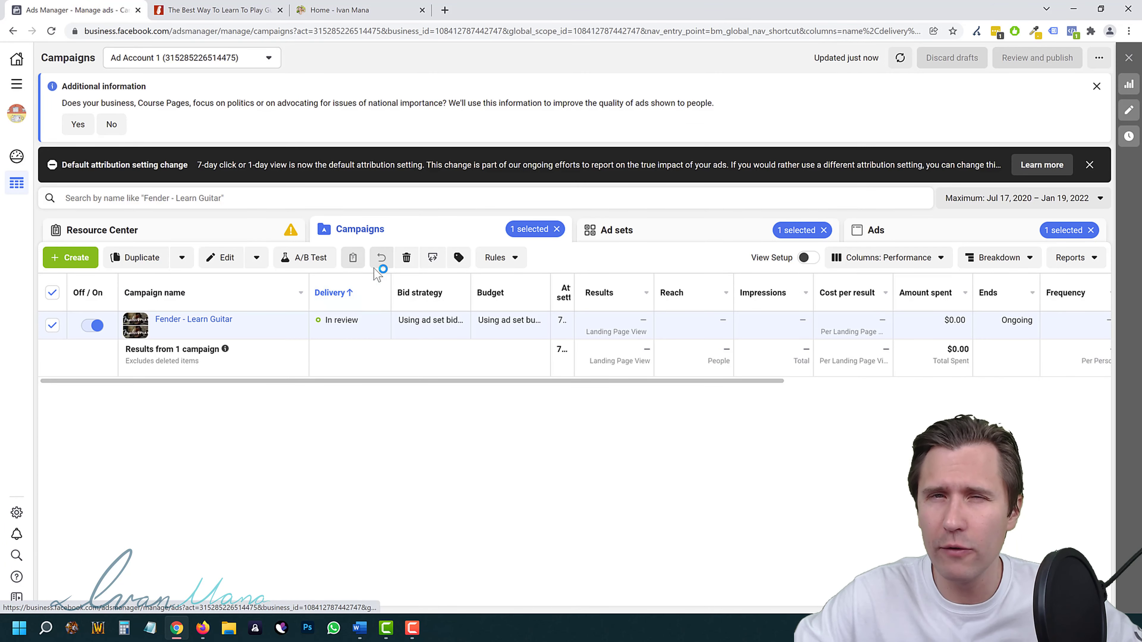